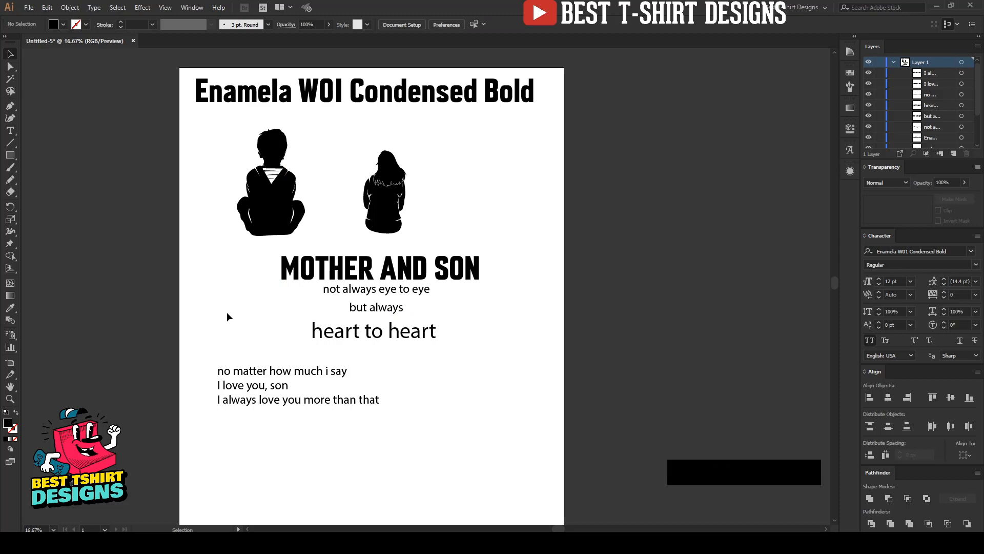
drag(252, 247, 533, 359)
drag(474, 328, 475, 328)
click(475, 327)
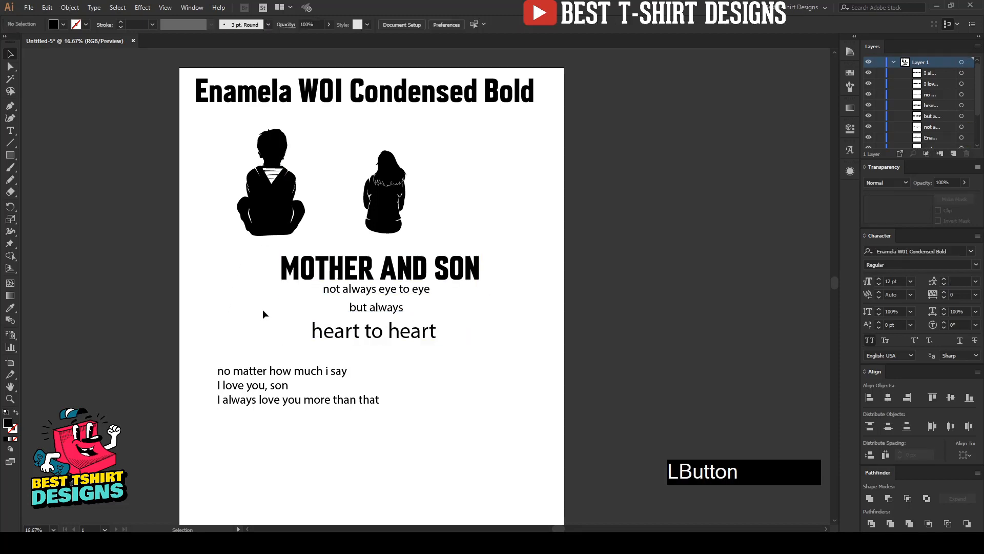
drag(519, 341, 265, 267)
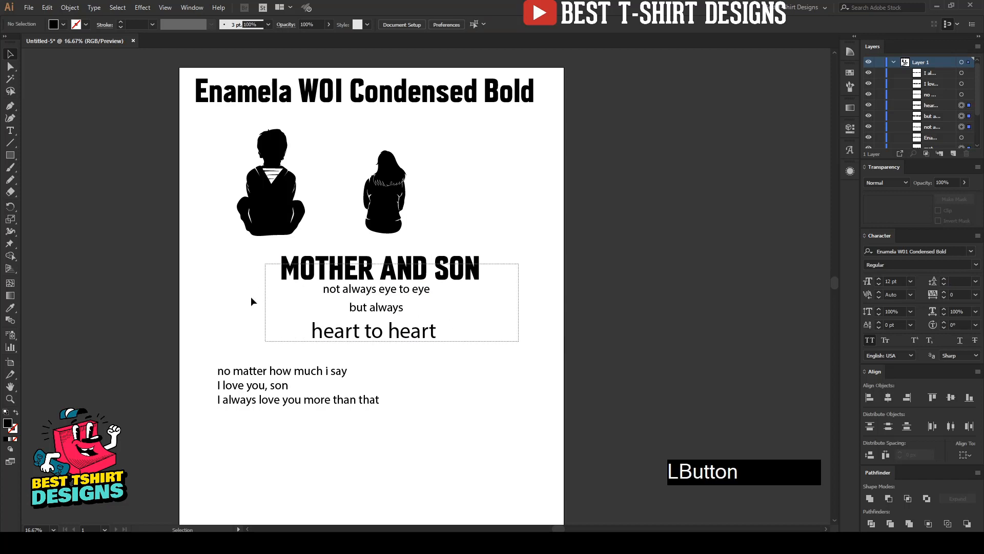
click(402, 282)
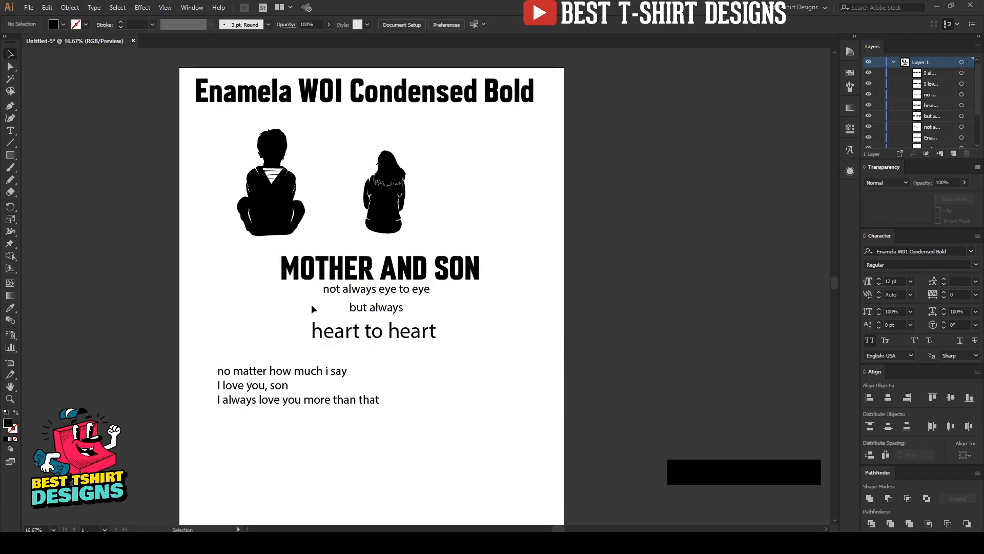
Step: Bring in the ribbon banner artwork, unite its shapes and scale it down beneath the "MOTHER AND SON" heading
scroll(381, 311, up, 1)
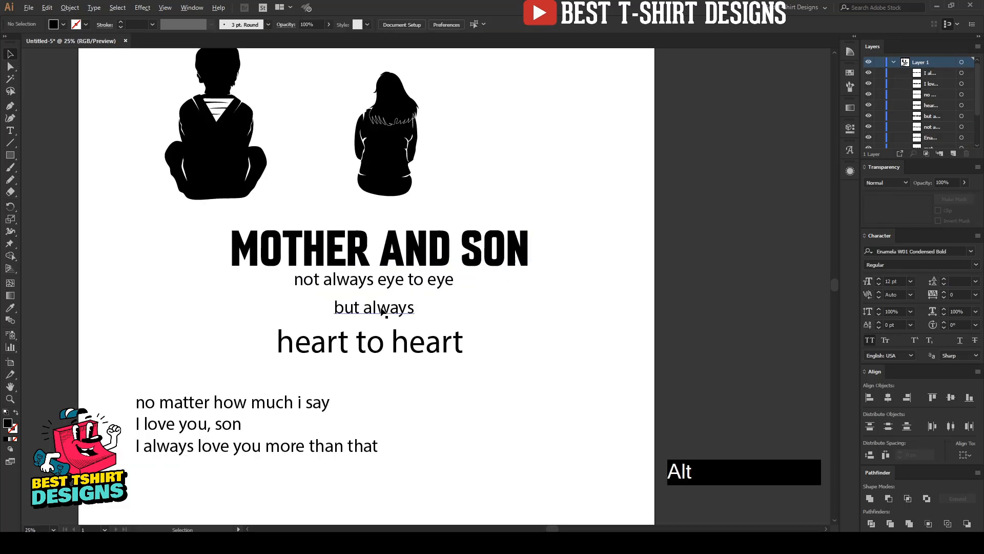
click(566, 321)
key(F10)
drag(577, 163, 483, 337)
click(873, 499)
drag(571, 334, 485, 302)
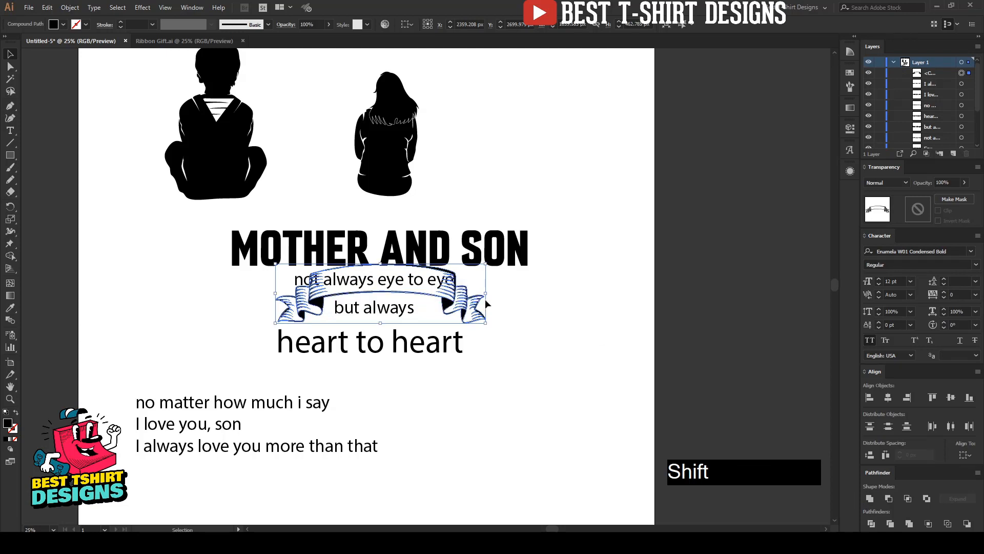
Step: Move the "MOTHER AND SON" heading slightly up above the ribbon and convert it to outlines
drag(512, 263, 512, 252)
right_click(509, 249)
click(510, 316)
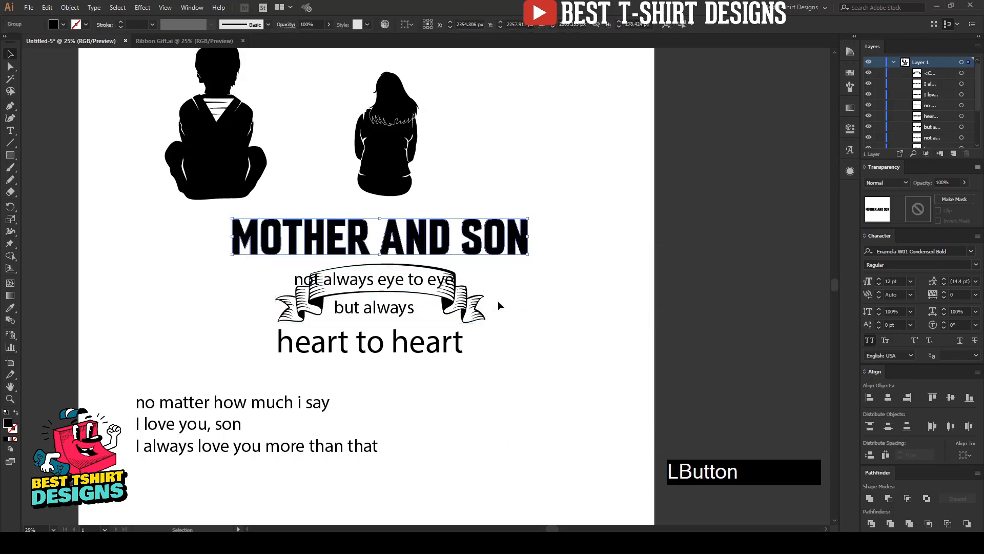
Step: Scale the ribbon proportionally on both sides to match the width of the "MOTHER AND SON" heading
click(479, 310)
drag(485, 293, 528, 294)
drag(277, 294, 232, 293)
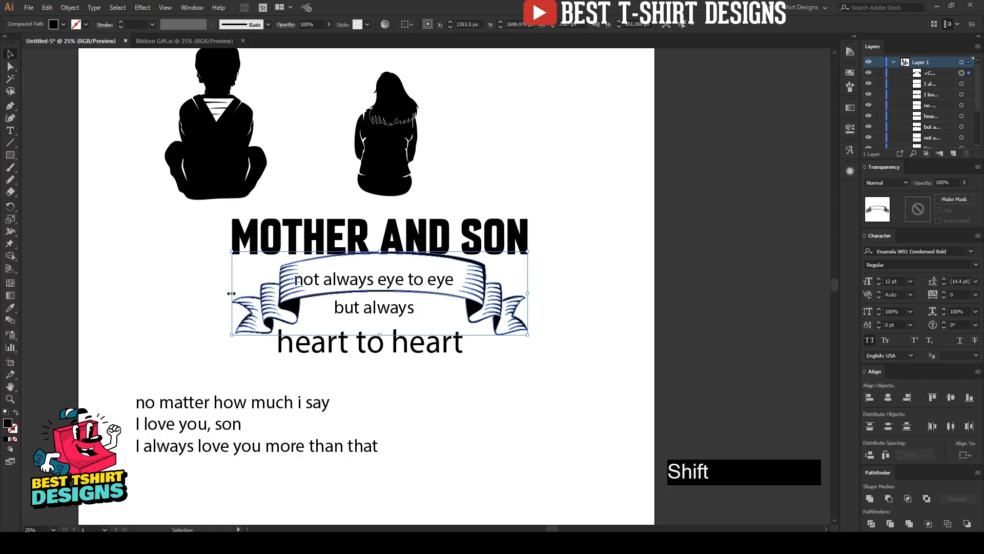
click(580, 294)
Step: Place "not always eye to eye" on the ribbon and set it in Enamela W01 Condensed Bold, all caps
drag(416, 288, 415, 281)
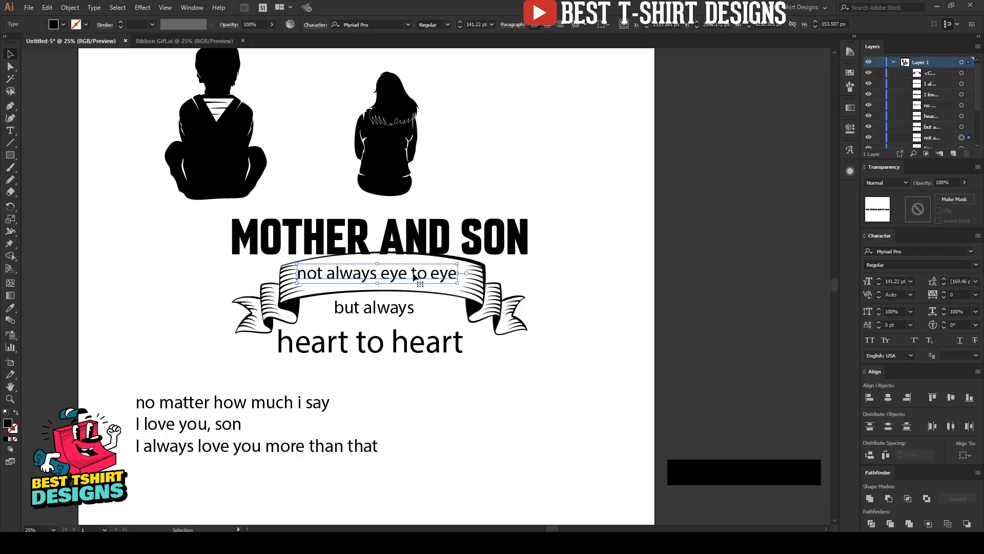
right_click(415, 281)
mouse_move(447, 317)
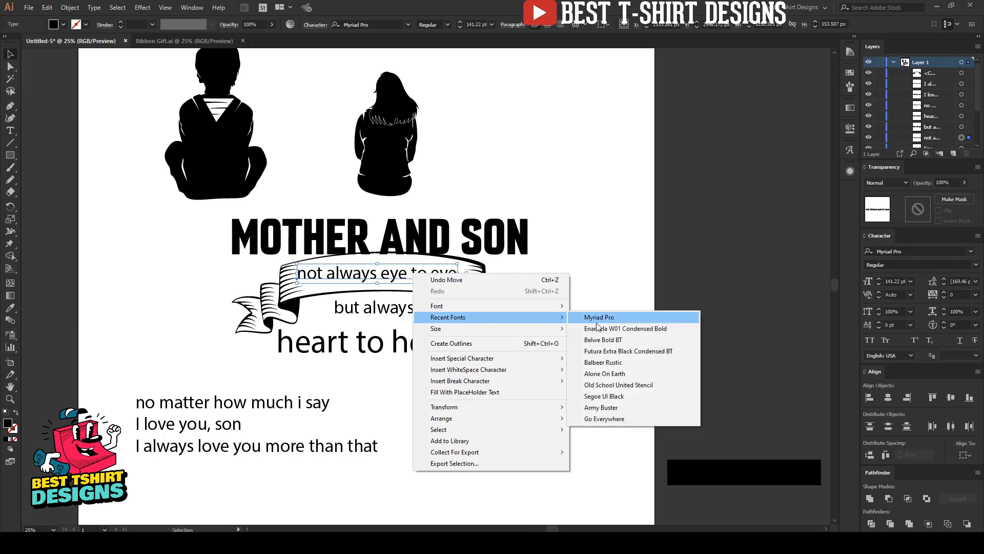
click(635, 331)
click(869, 340)
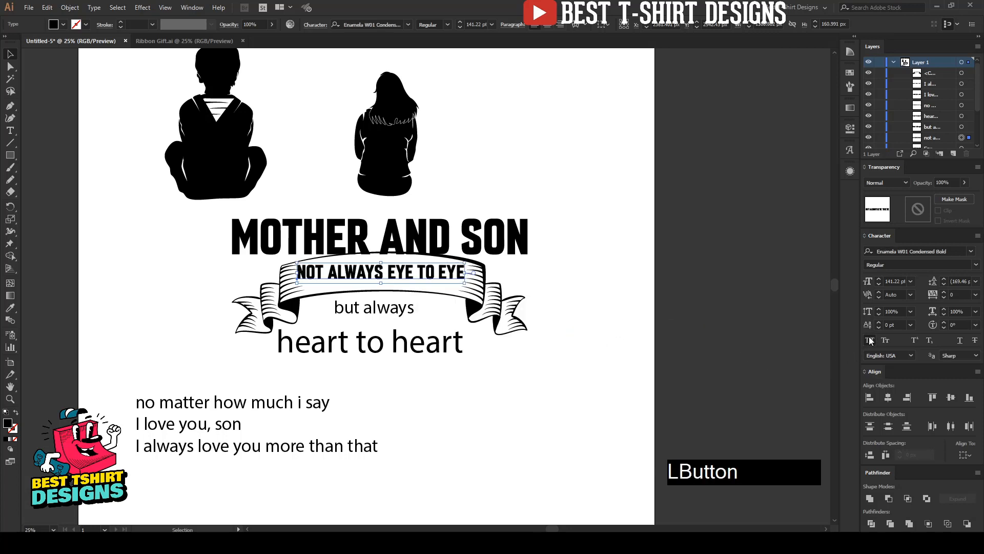
Step: Move the "NOT ALWAYS EYE TO EYE" text off the ribbon to the blank area beside the girl silhouette
key(F10)
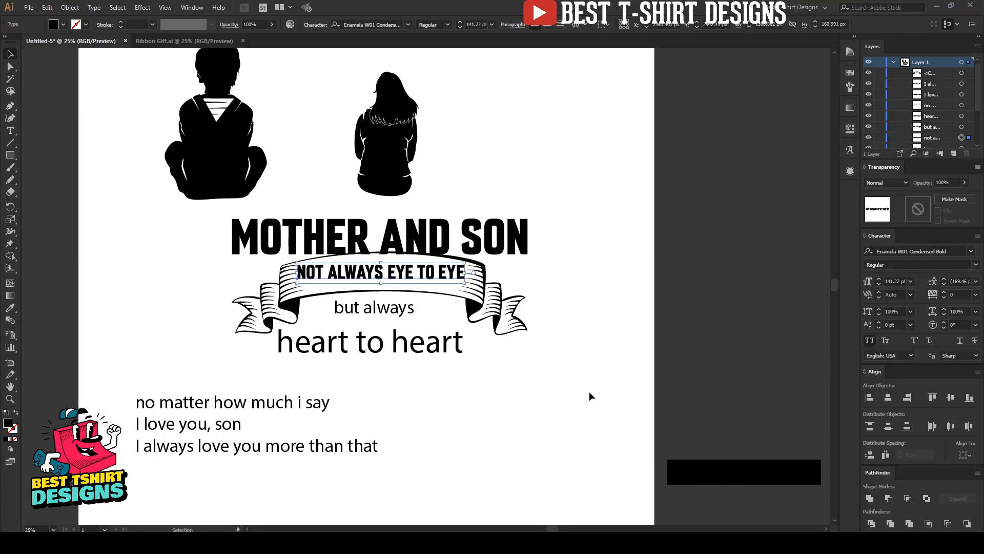
drag(445, 257, 622, 123)
Step: Warp the "MOTHER AND SON" heading with Arc Lower at -20% horizontal bend and stretch it downward to follow the ribbon's curve
scroll(400, 269, up, 1)
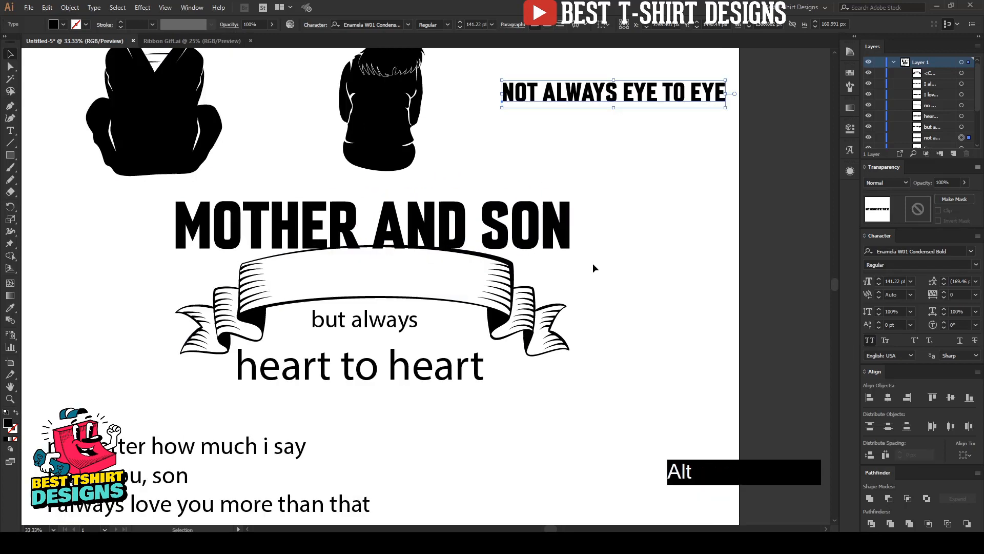
click(487, 236)
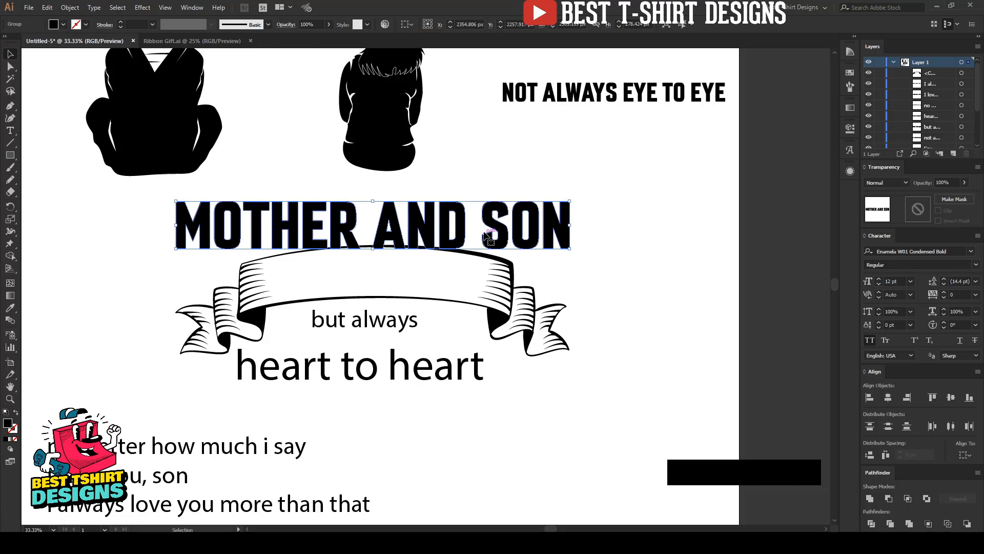
scroll(487, 236, up, 1)
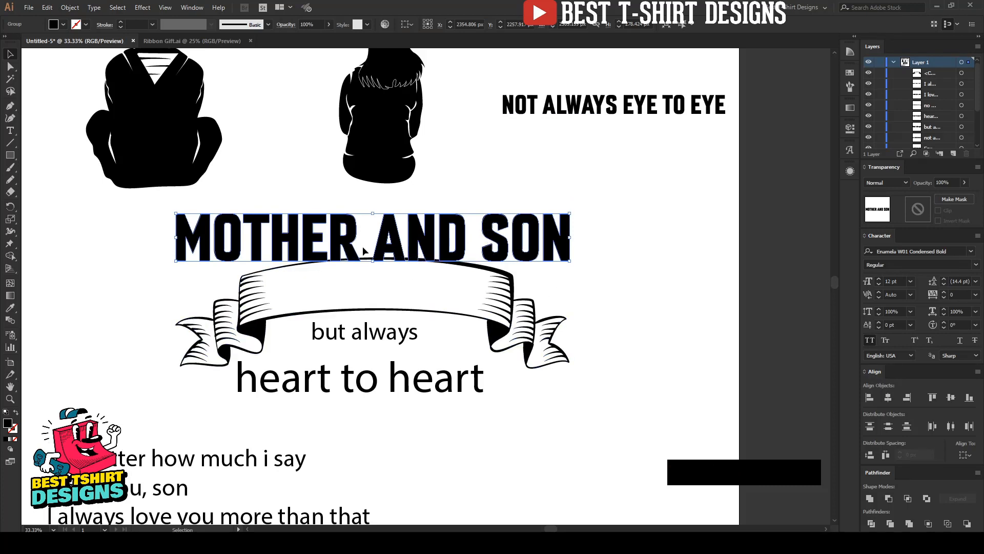
click(142, 8)
mouse_move(174, 145)
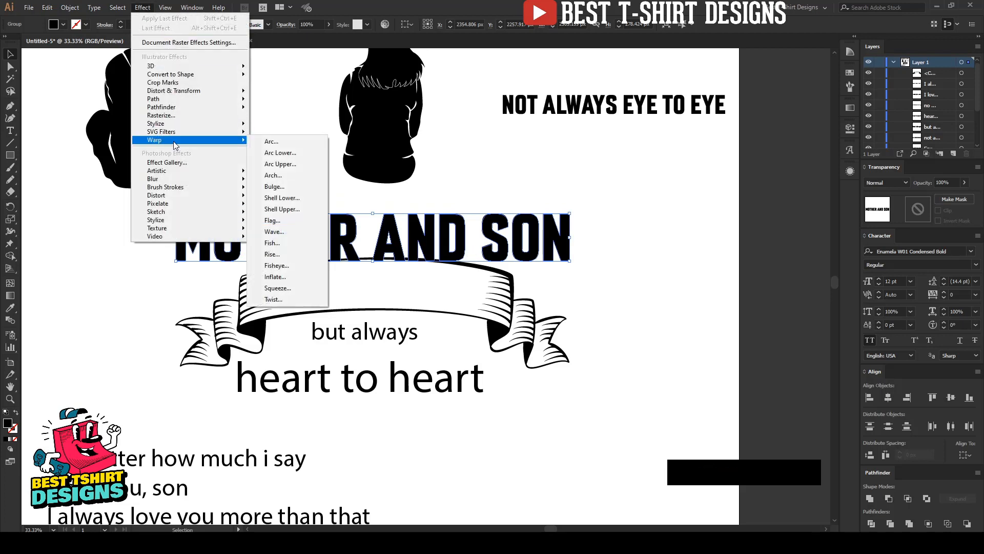
click(282, 154)
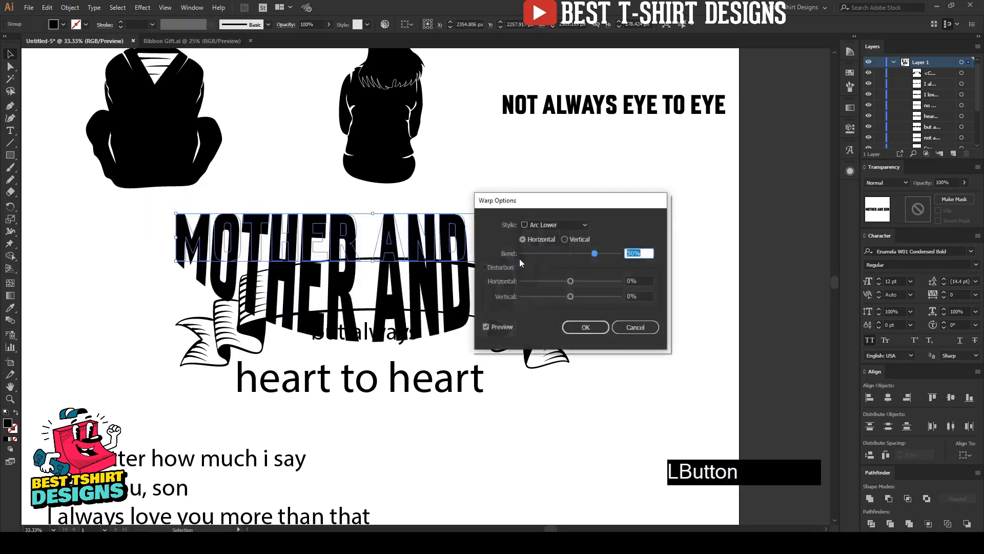
scroll(645, 254, down, 5)
scroll(646, 253, down, 2)
click(587, 330)
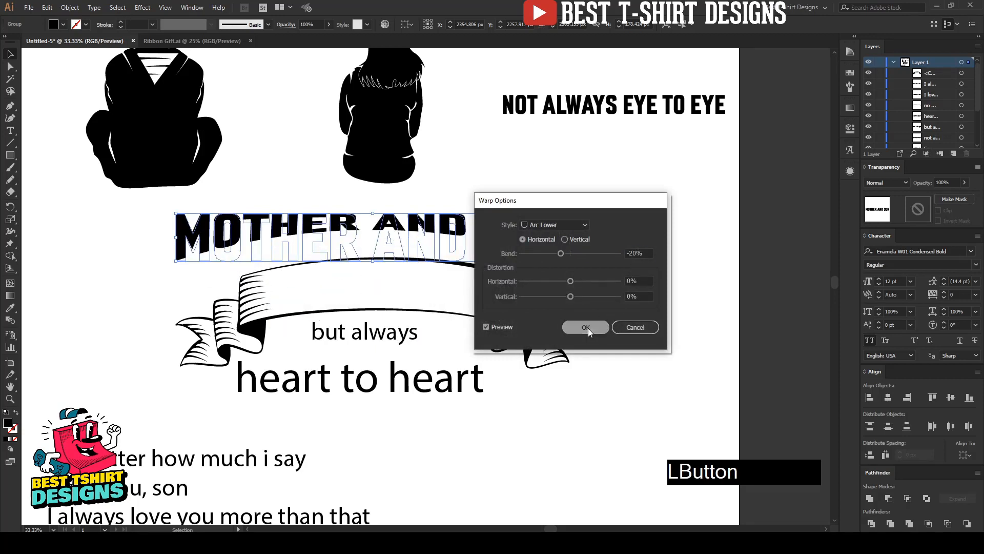
drag(373, 261, 376, 286)
click(651, 287)
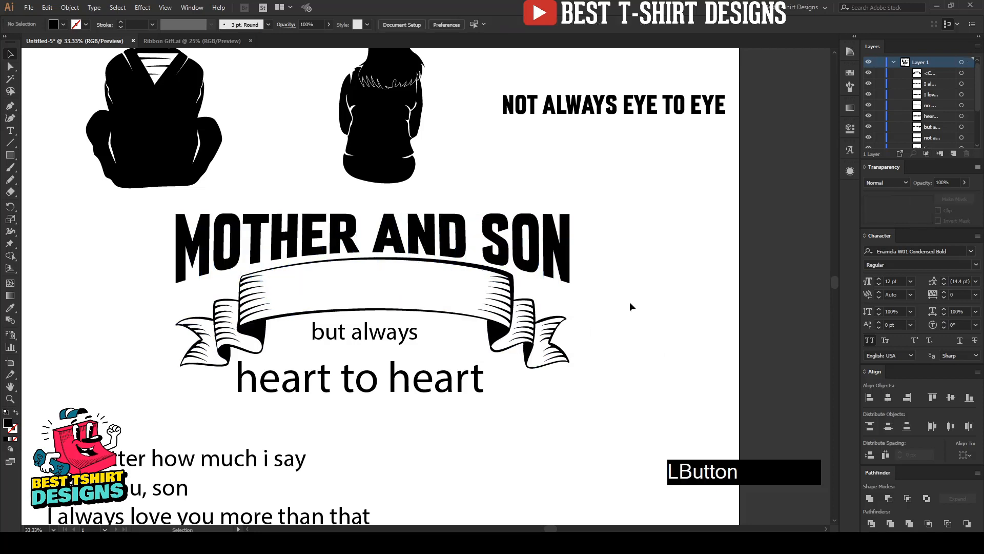
Step: Align the warped heading and the ribbon horizontally with each other
drag(588, 317, 486, 245)
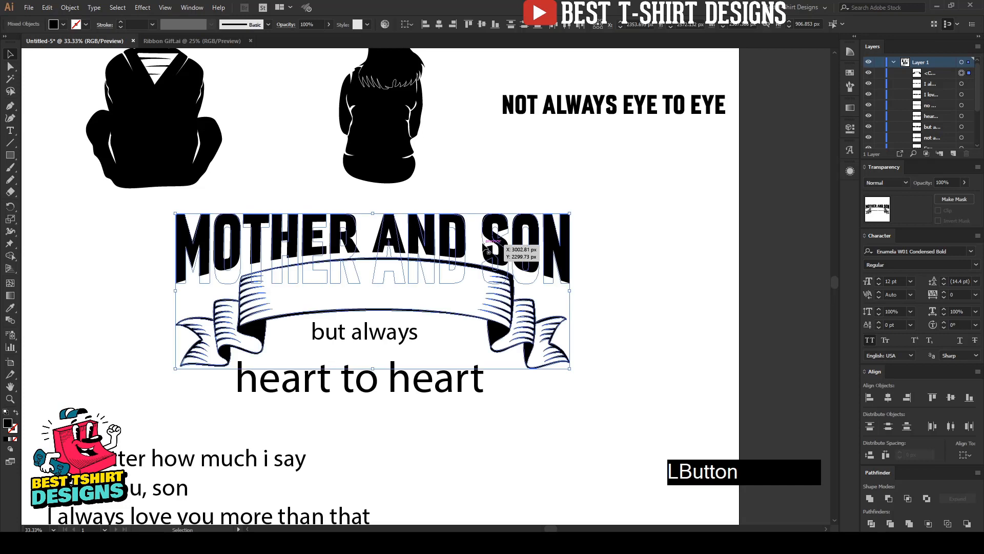
click(426, 24)
click(635, 253)
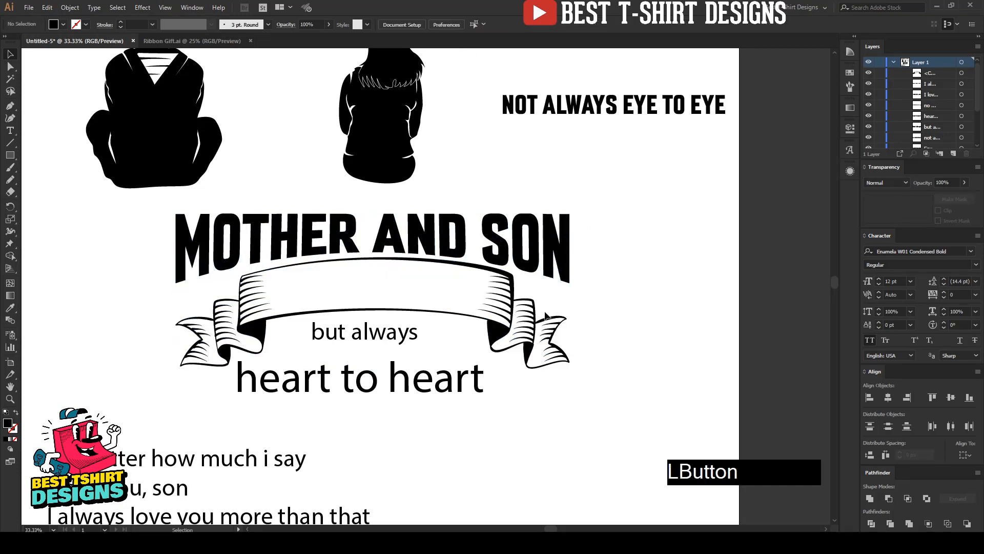
Step: Rotate the ribbon slightly clockwise so its top edge follows the heading
click(549, 315)
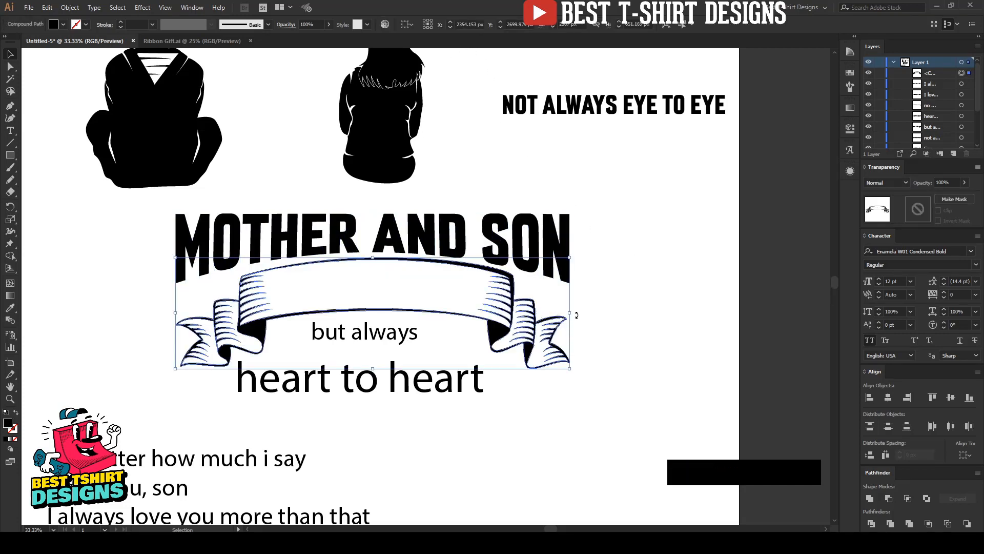
drag(576, 315, 576, 321)
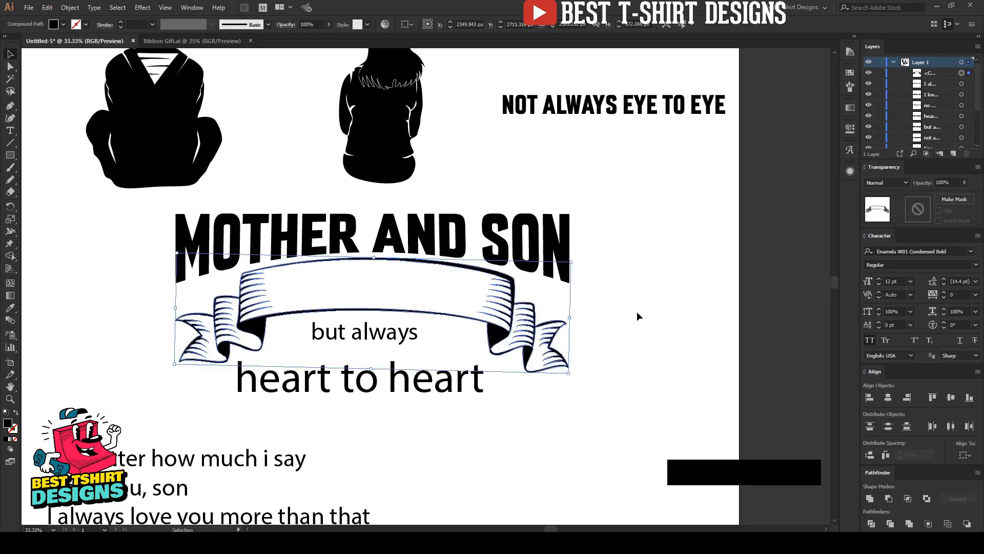
click(636, 312)
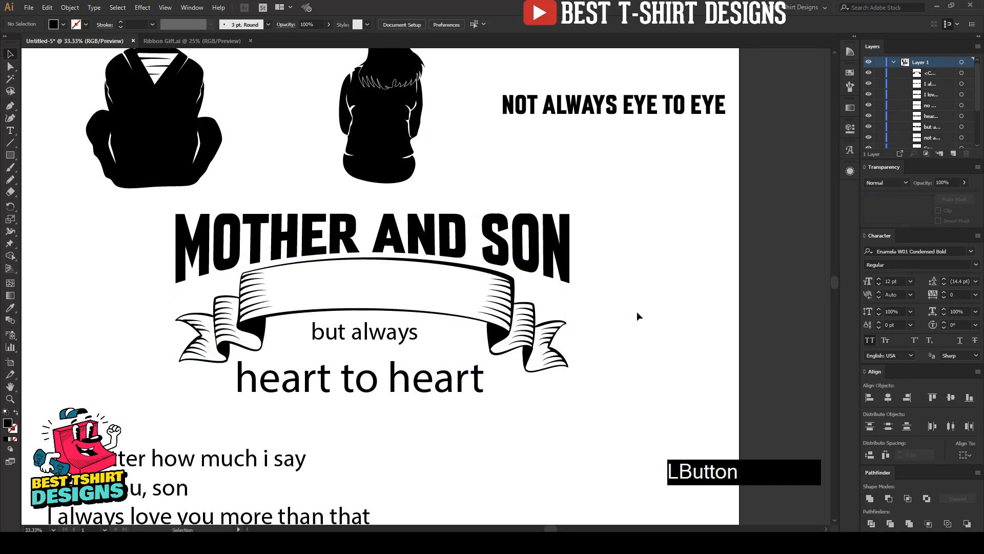
Step: Nudge the "MOTHER AND SON" heading up from the ribbon and stretch it slightly taller to refine the gap between them
drag(403, 233, 387, 253)
key(Up)
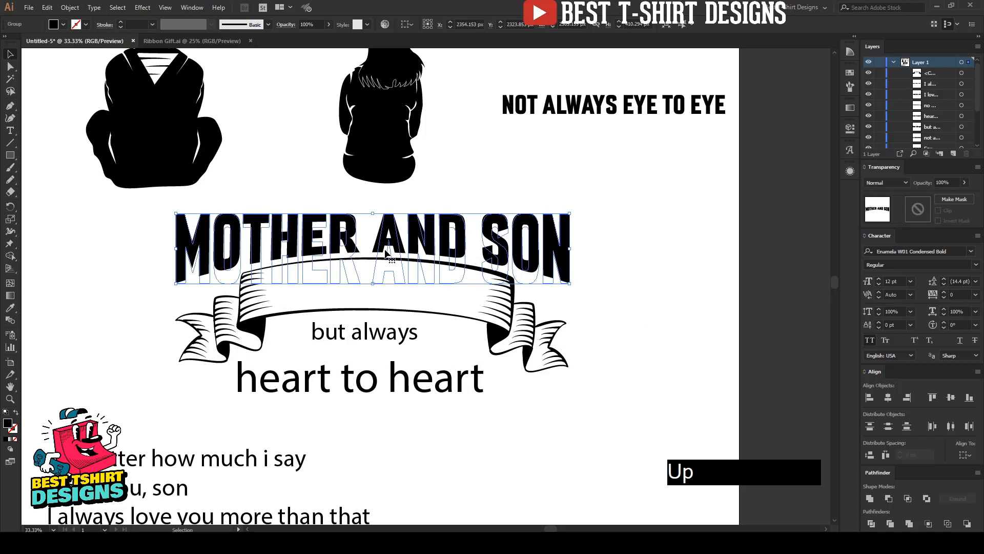
key(Up)
key(Up)
key(Up)
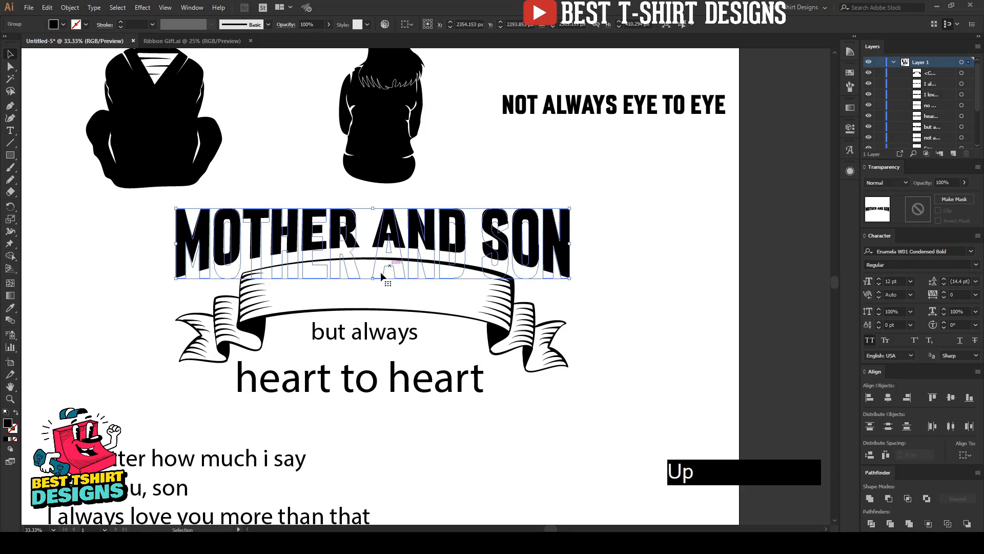
drag(377, 280, 378, 284)
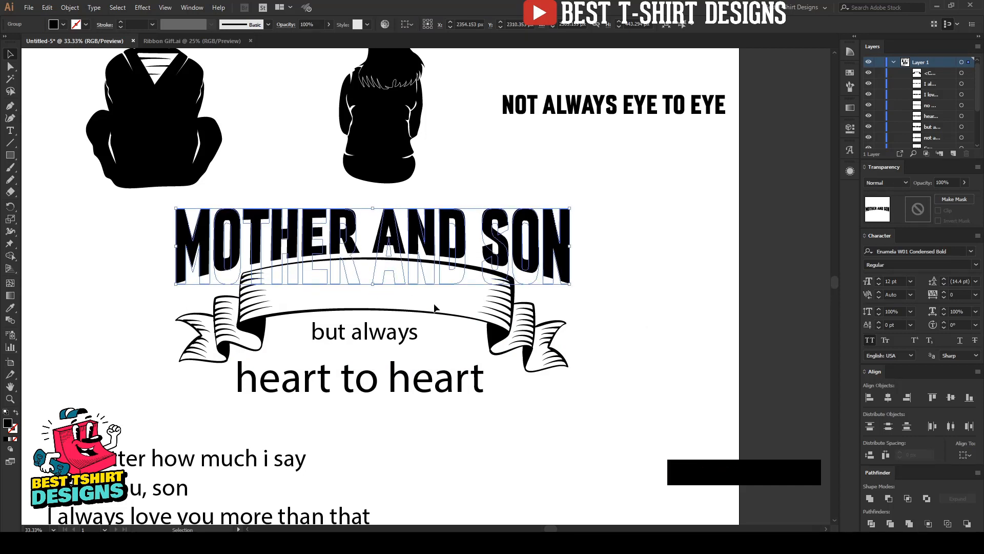
key(Up)
click(635, 302)
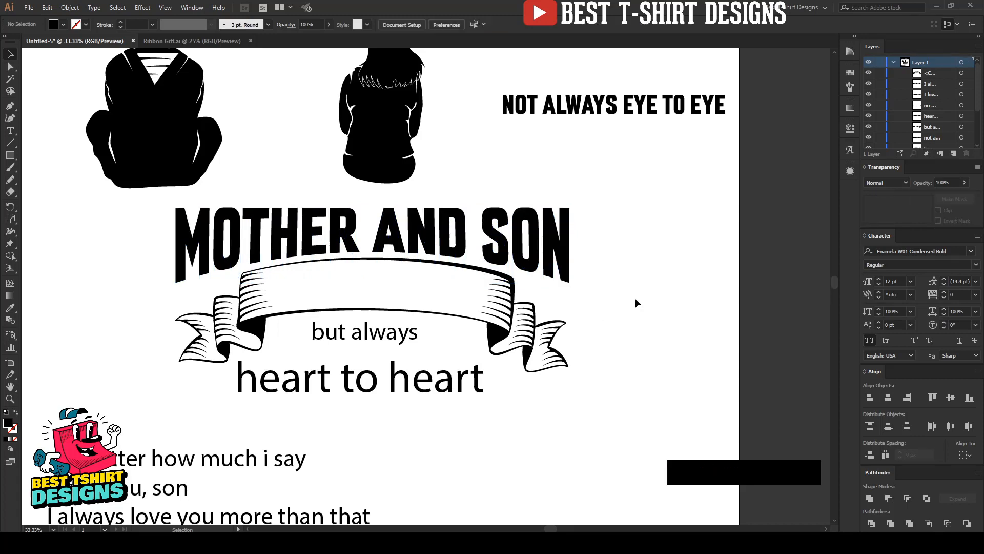
Step: Move "NOT ALWAYS EYE TO EYE" below the ribbon beside the three-line text, and "but always" to the artboard's right edge
scroll(446, 257, down, 1)
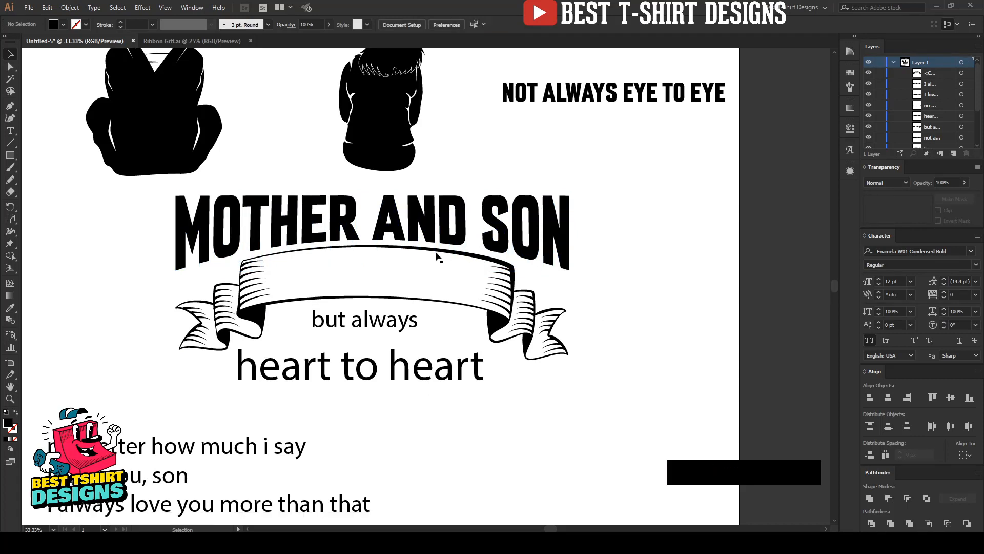
drag(549, 115, 405, 258)
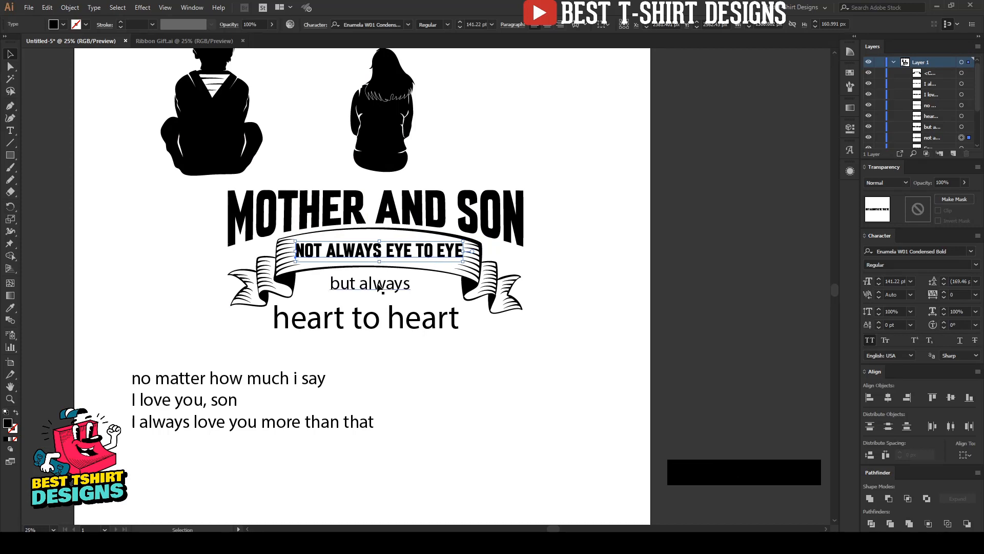
drag(406, 251, 416, 393)
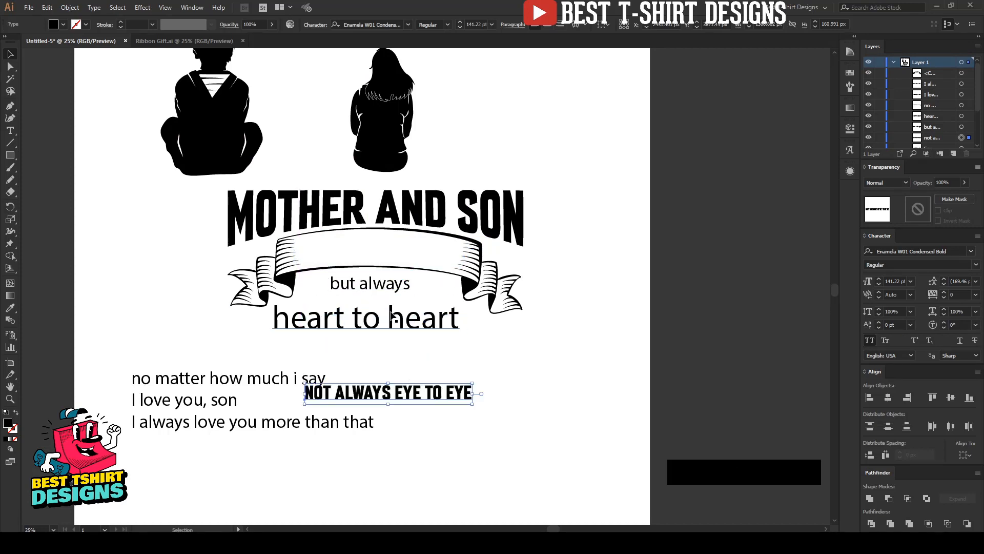
drag(394, 290, 677, 209)
Step: Place "heart to heart" on the ribbon and set it in Enamela W01 Condensed Bold, all caps
drag(436, 294, 447, 250)
right_click(448, 251)
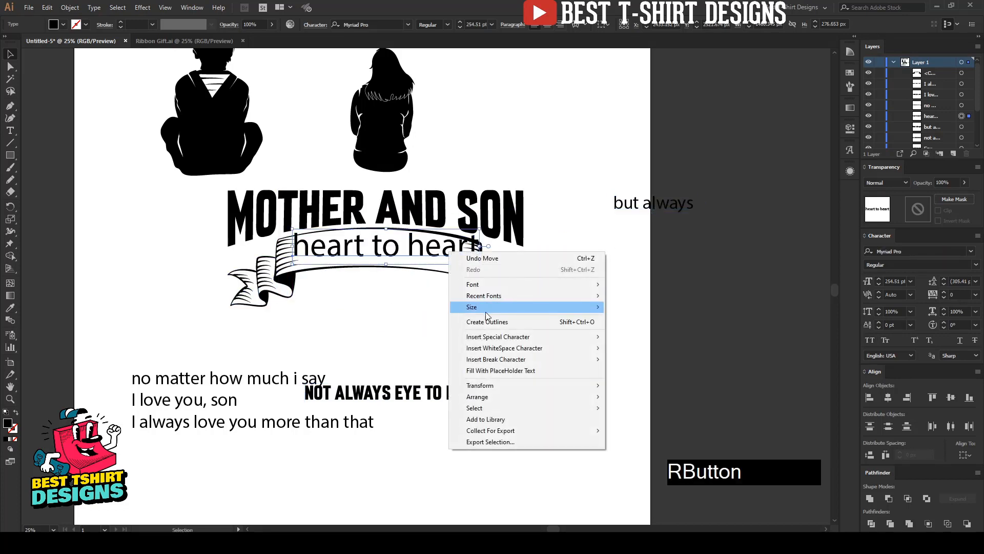
mouse_move(497, 297)
click(641, 296)
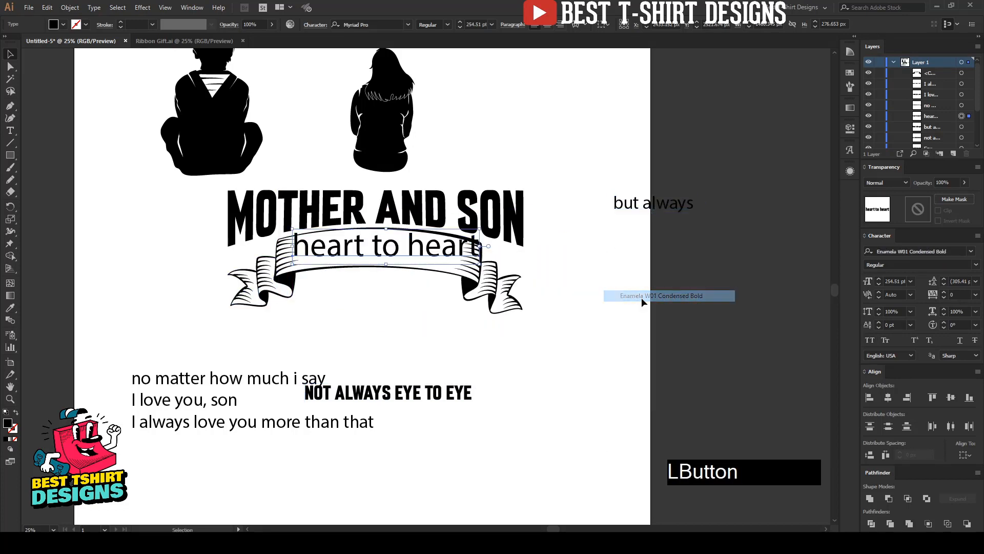
click(869, 340)
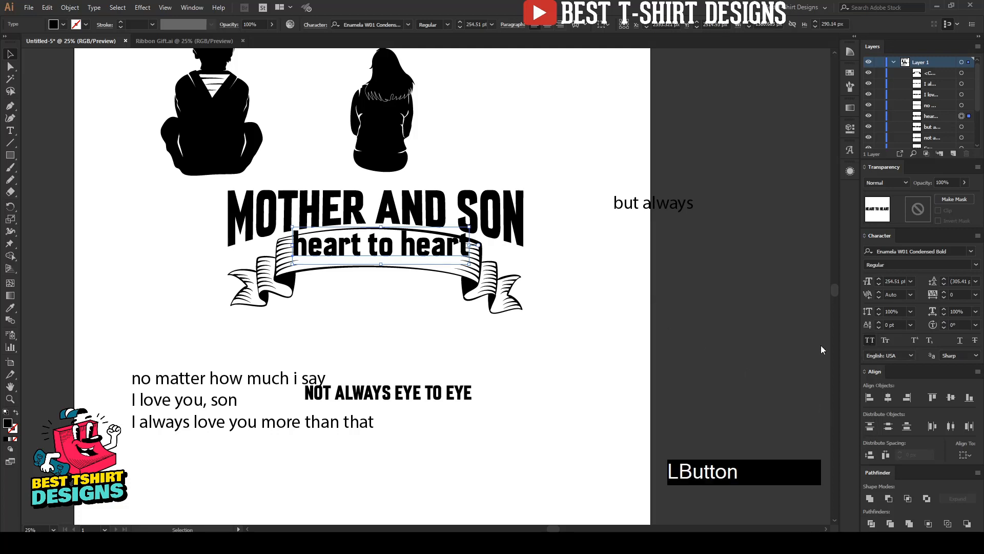
Step: Scale "HEART TO HEART" down to fit inside the ribbon, position it there and convert it to outlines
scroll(362, 239, up, 1)
drag(548, 250, 472, 248)
drag(391, 227, 414, 256)
right_click(414, 255)
click(444, 324)
Step: Widen the "HEART TO HEART" lettering to fill the ribbon and nudge it right to center it
drag(479, 255, 500, 254)
key(Right)
key(Right)
key(Right)
key(Right)
key(Right)
key(Right)
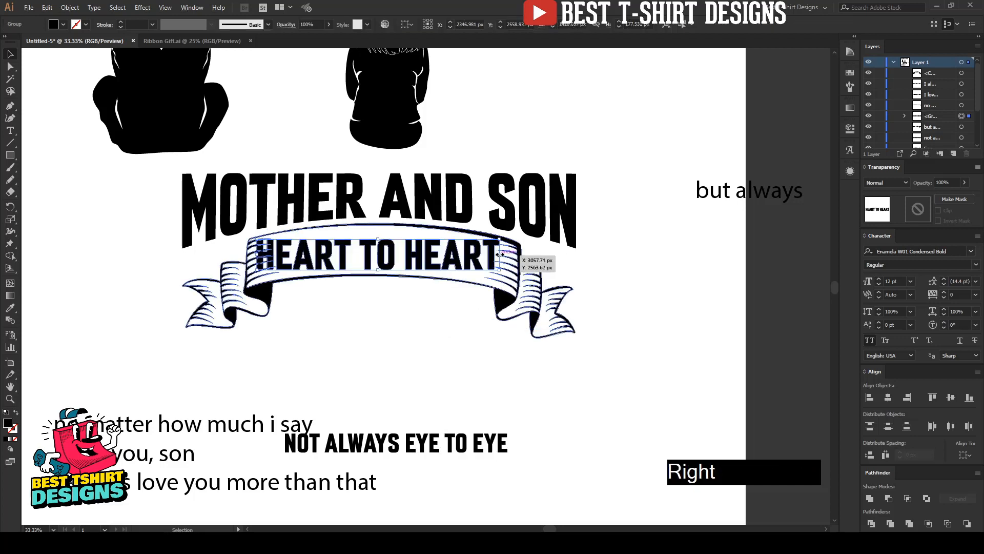
key(Right)
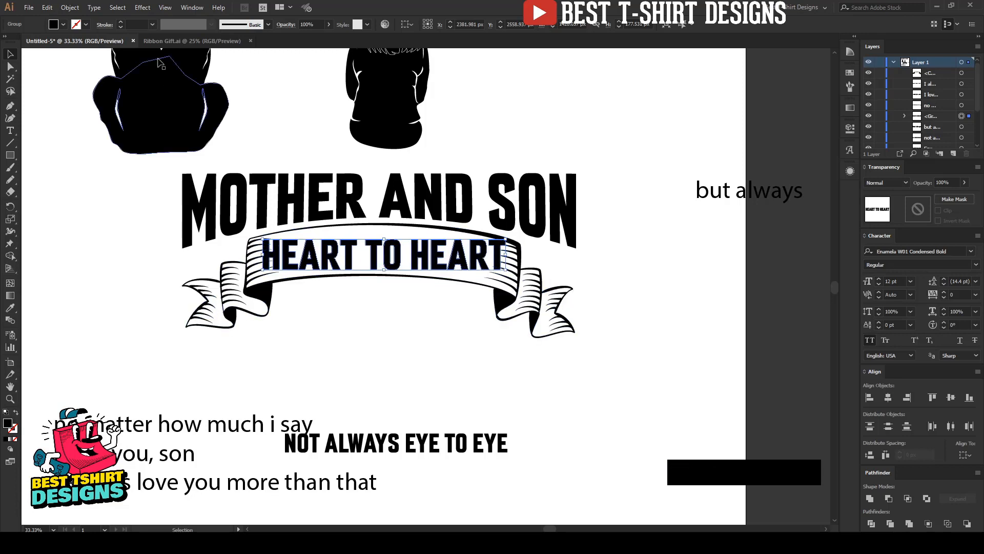
Step: Apply a horizontal Arc warp with a 10% bend to the "HEART TO HEART" lettering
click(143, 7)
mouse_move(170, 146)
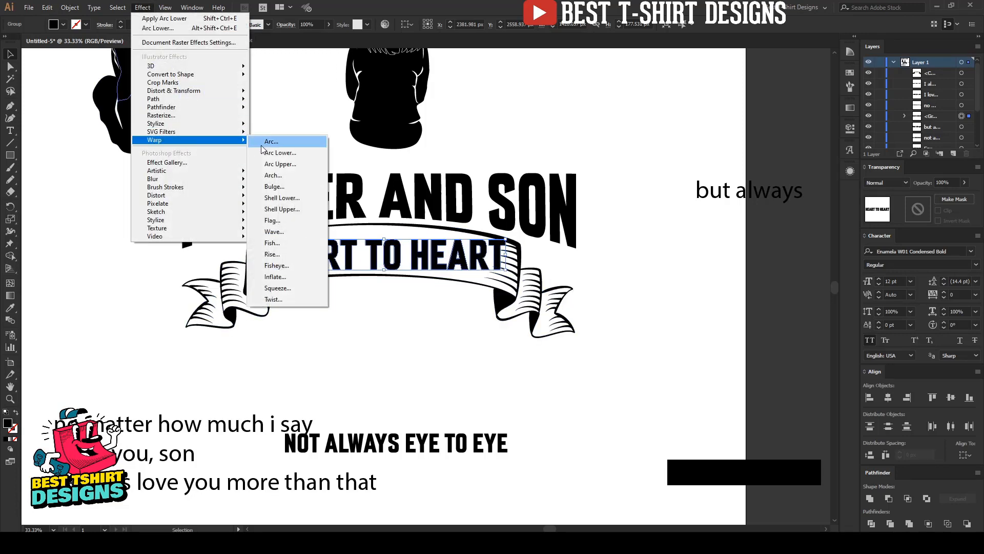
click(296, 141)
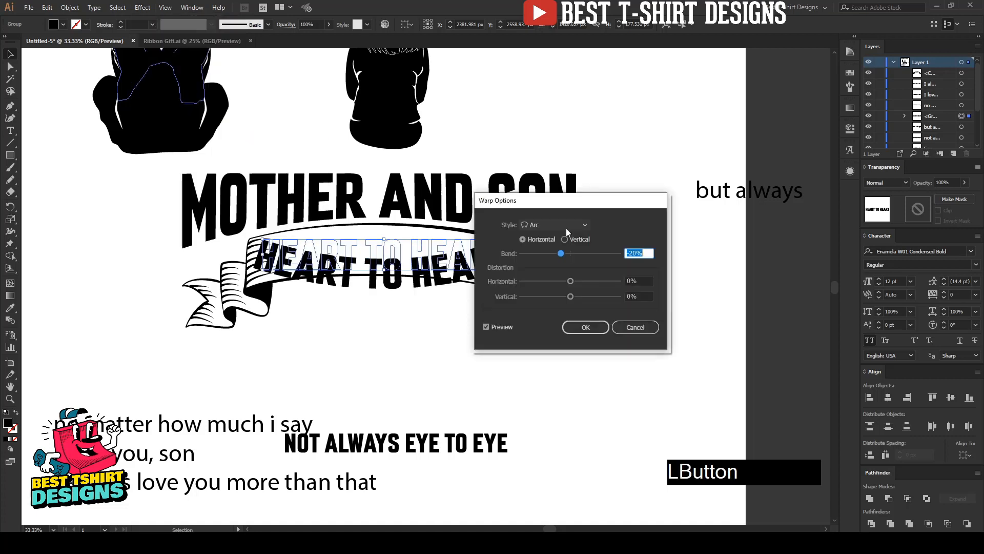
key(shift+Up)
key(shift+Up)
key(shift+Up)
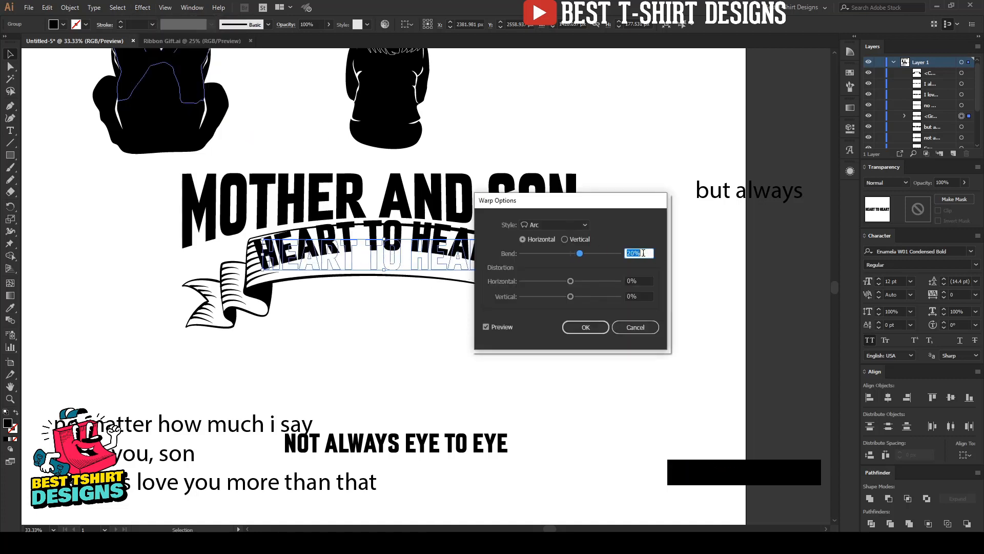
click(586, 327)
Step: Widen the warped "HEART TO HEART" lettering to about 1474 px and nudge it down and left to center it in the ribbon
key(Down)
key(Down)
key(Down)
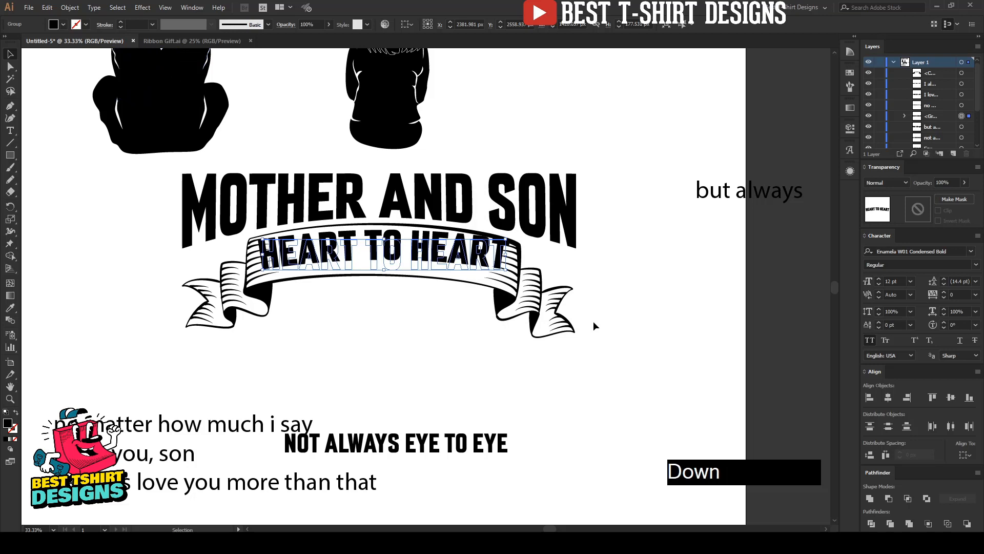
scroll(523, 267, up, 1)
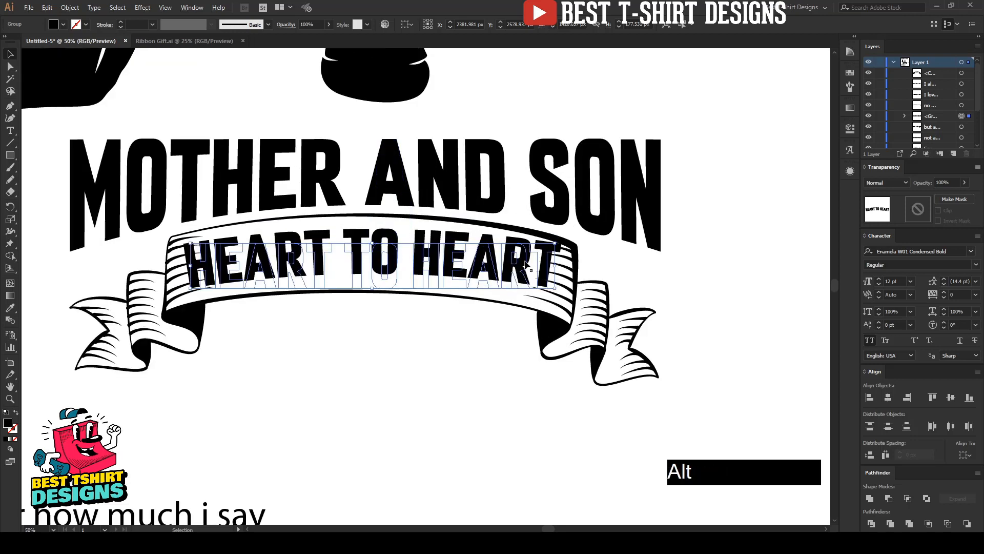
drag(558, 267, 566, 266)
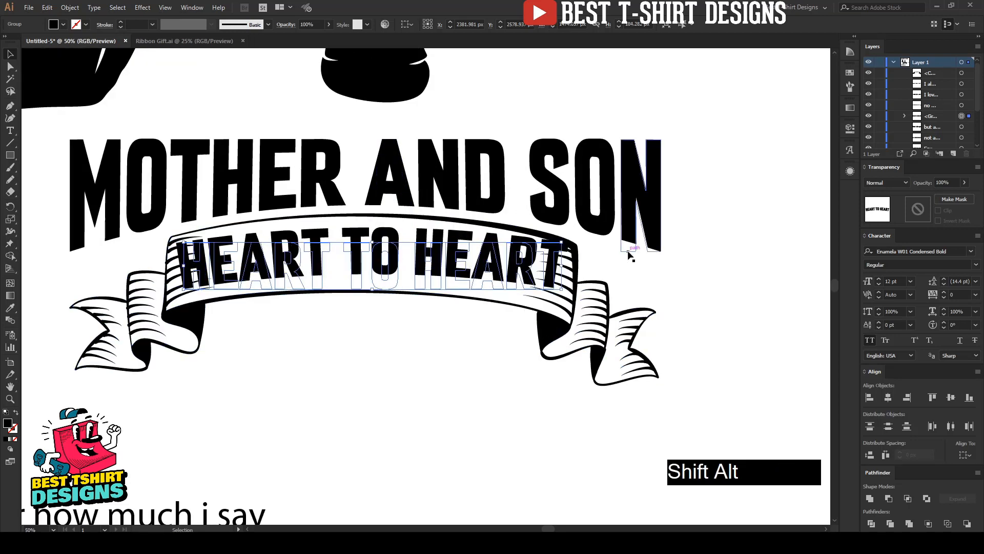
key(Down)
key(Down)
key(Left)
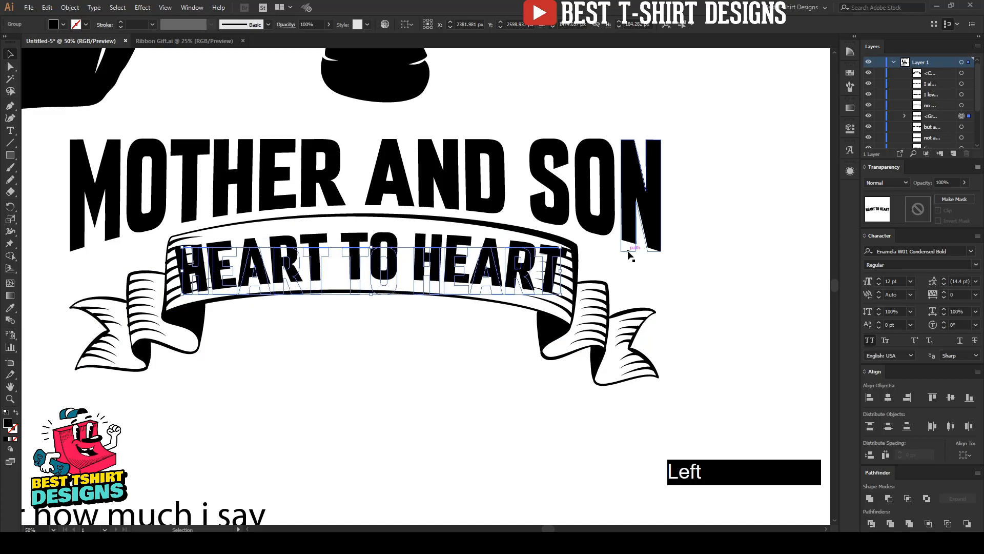
key(Down)
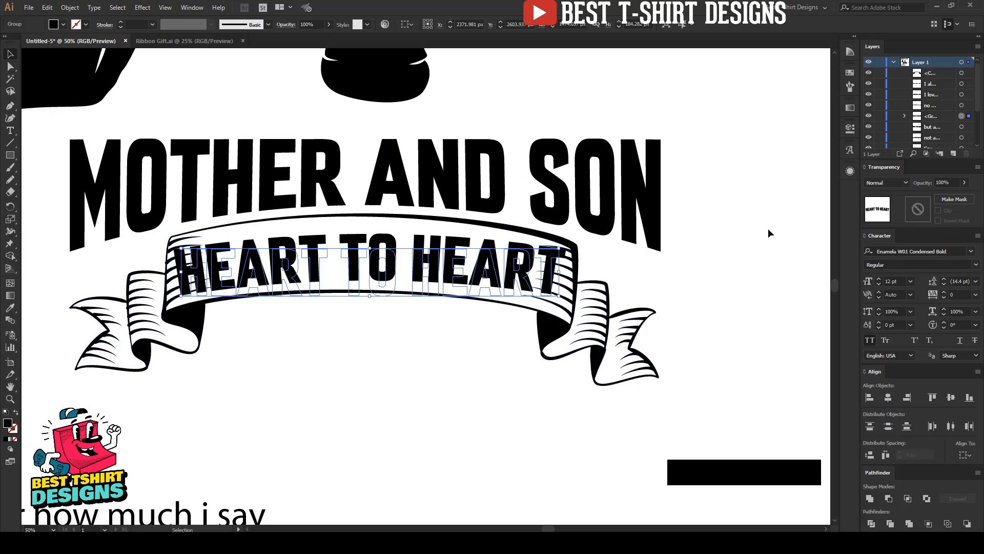
Step: Edit the Arc warp on the "HEART TO HEART" lettering and set its bend to 14%
click(850, 128)
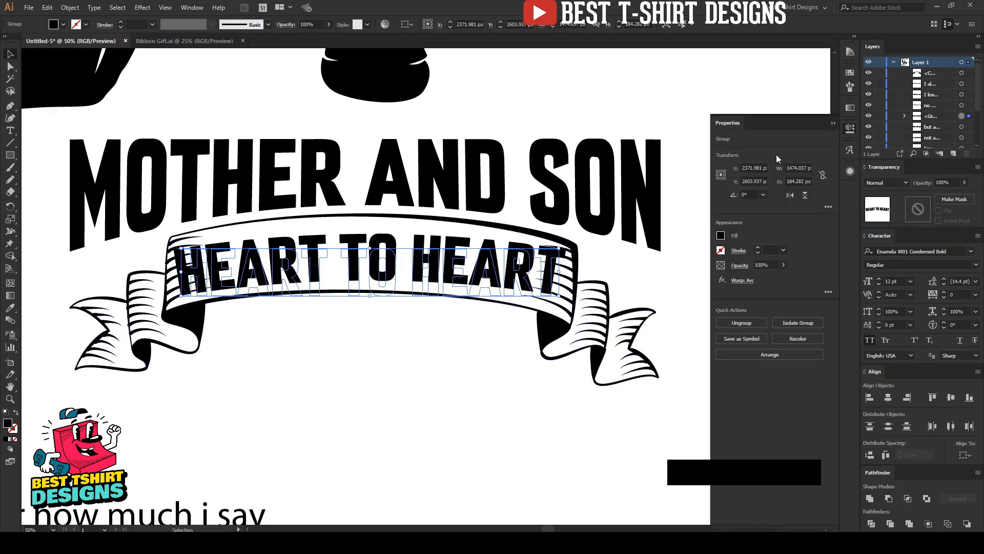
click(186, 12)
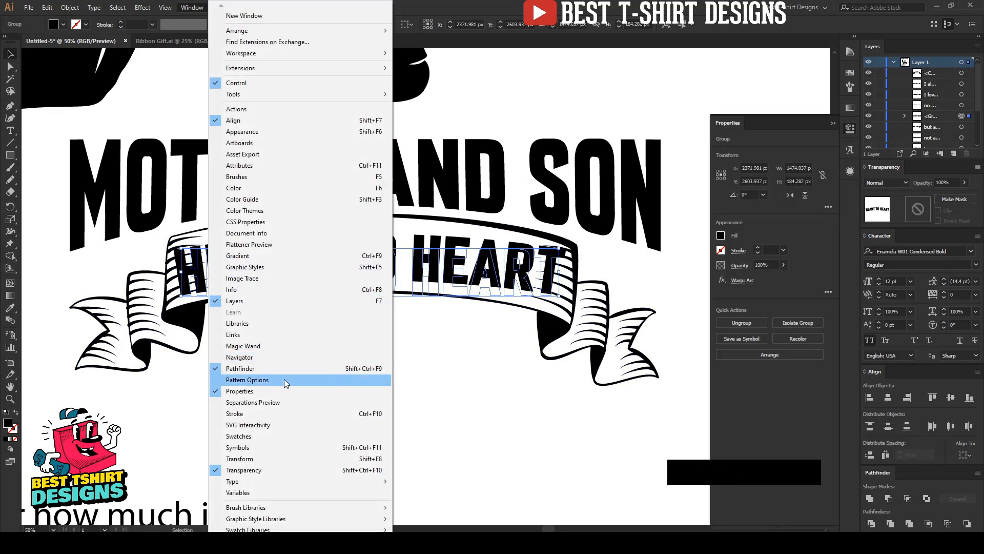
click(488, 379)
click(488, 379)
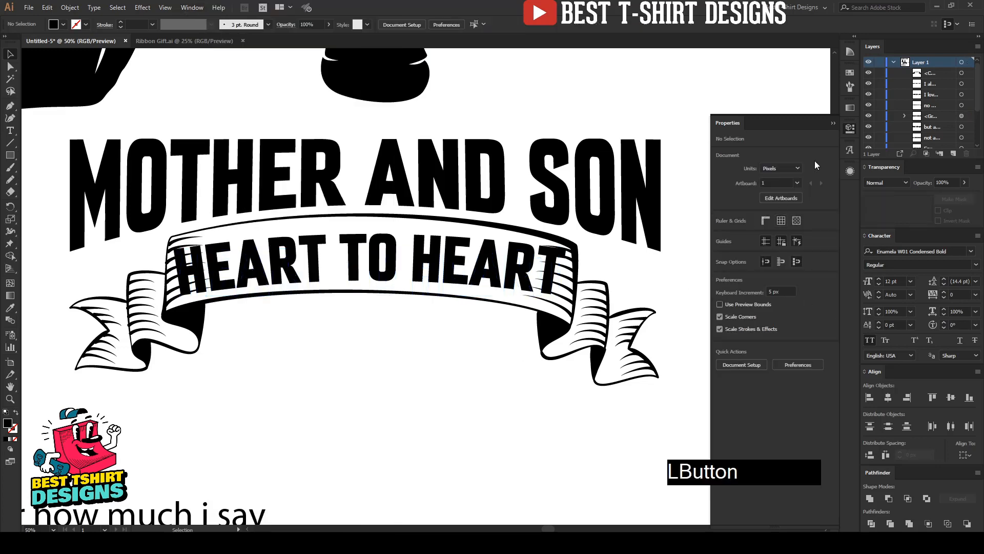
click(432, 262)
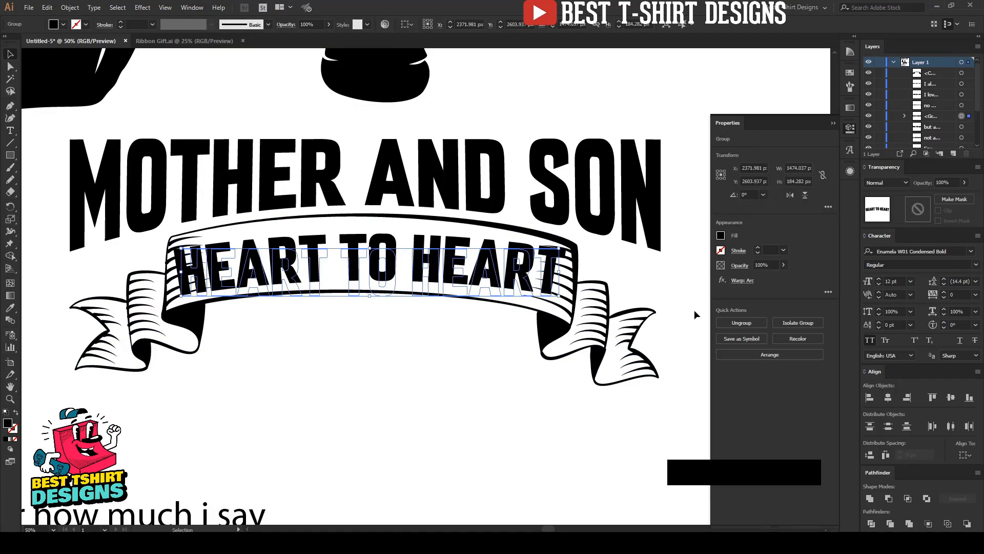
click(741, 281)
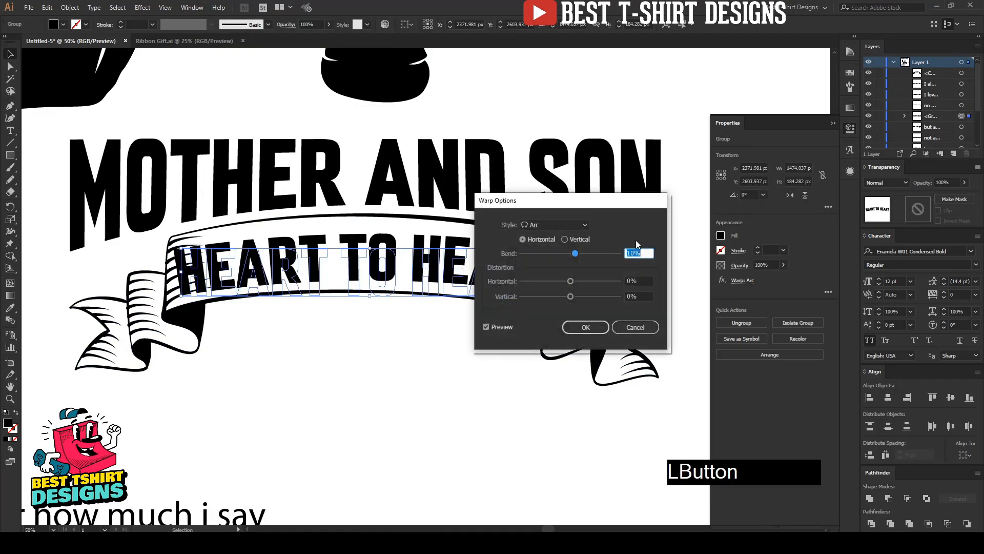
key(shift+Up)
key(Down)
key(Down)
key(Down)
key(Down)
key(Down)
key(Down)
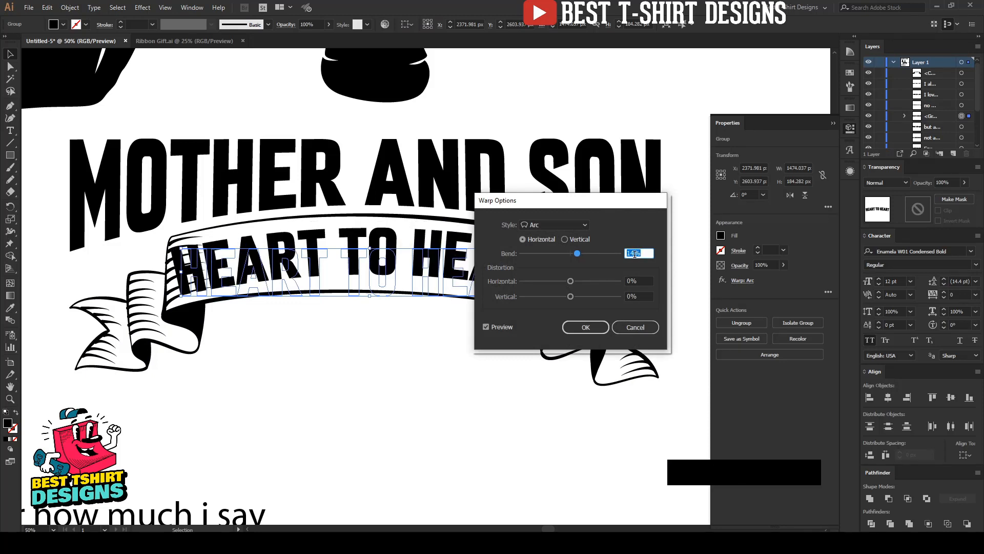
click(597, 322)
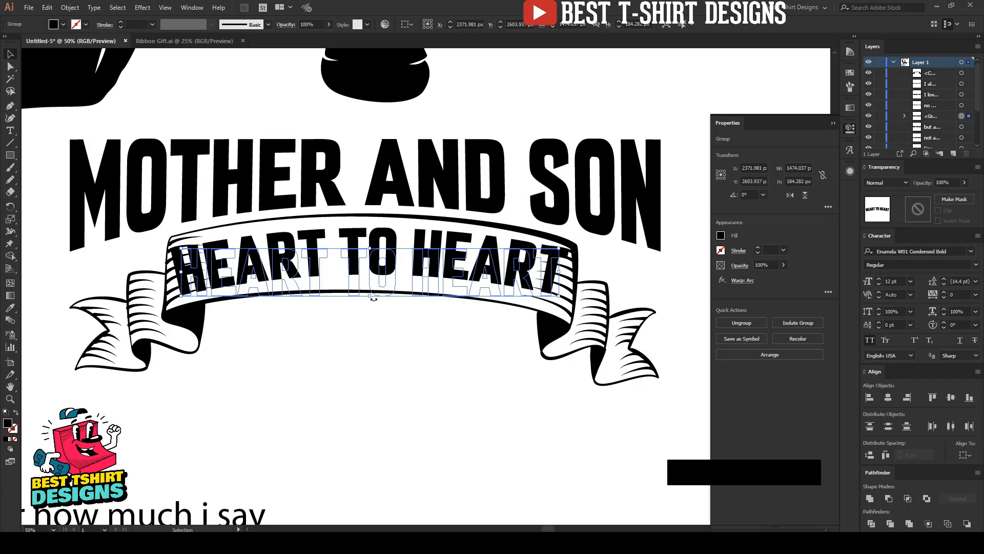
Step: Make the "HEART TO HEART" lettering taller, scale it down to about 1402 × 203 px, and nudge it up inside the ribbon
drag(373, 299, 369, 303)
key(Up)
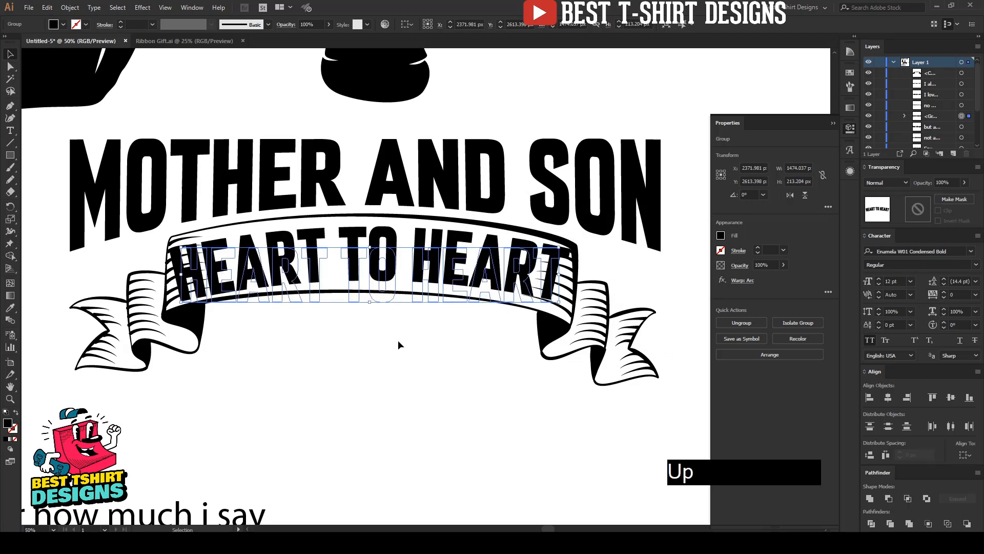
drag(558, 278, 549, 277)
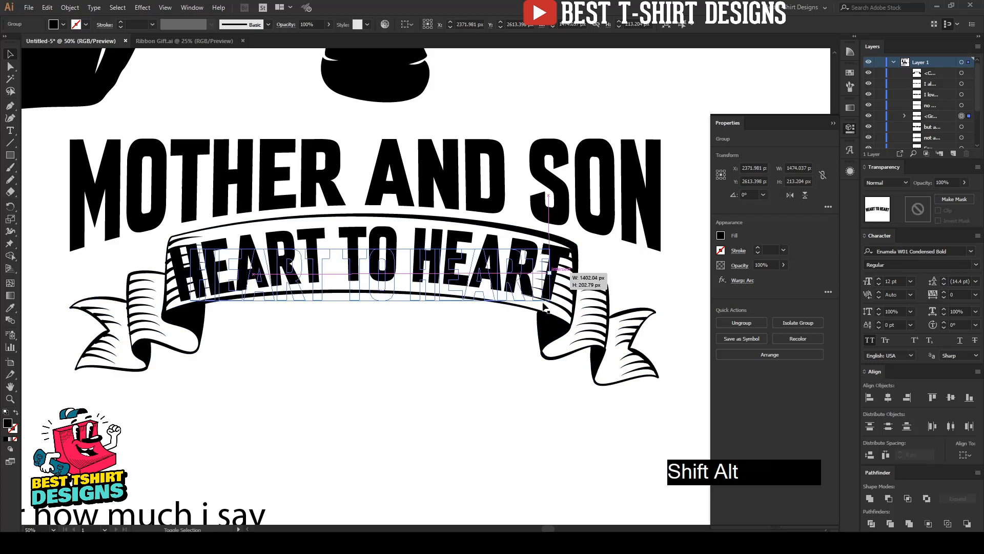
key(Up)
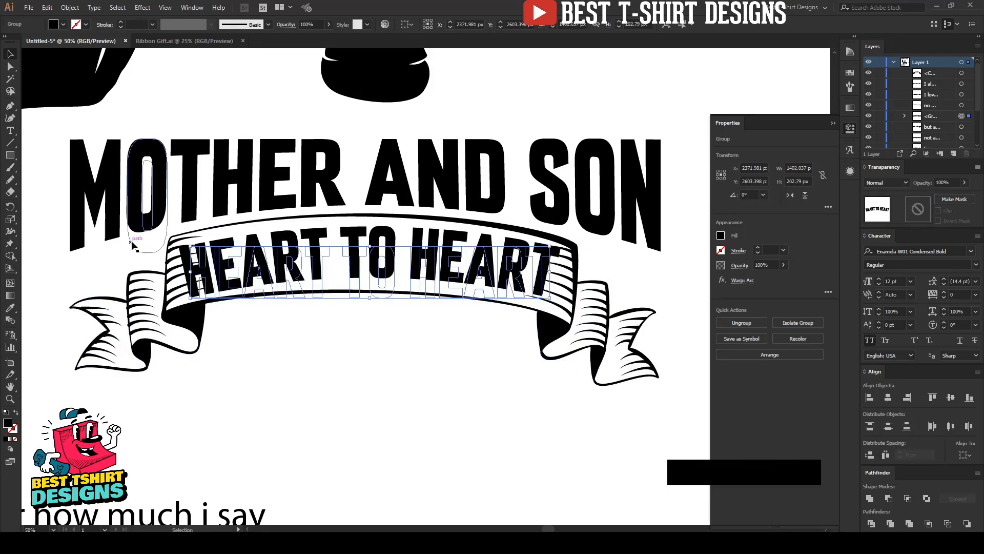
Step: Expand the appearance of the "HEART TO HEART" lettering and rotate it about 1.5° clockwise to follow the ribbon
click(70, 7)
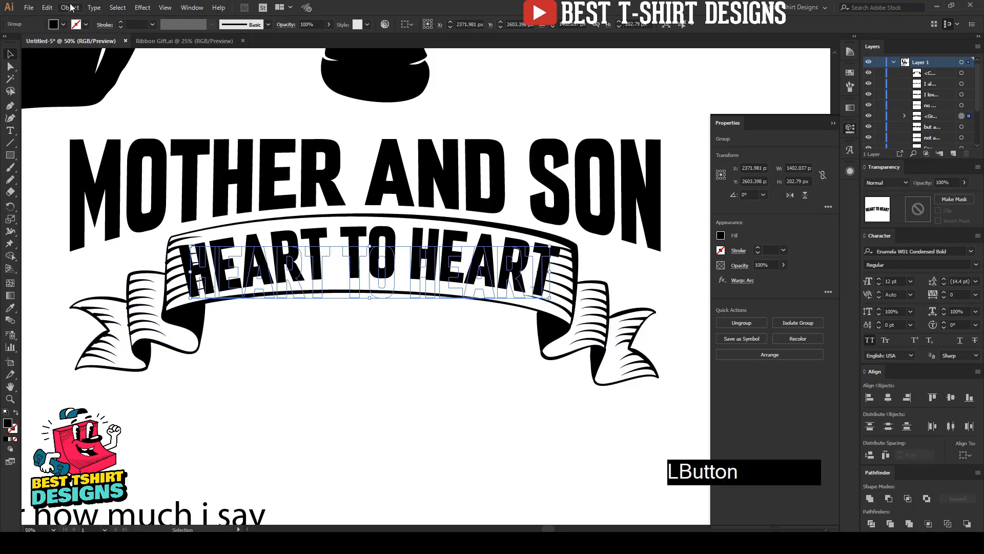
click(98, 128)
drag(567, 263, 567, 273)
alt+scroll(395, 302, down, 2)
click(397, 325)
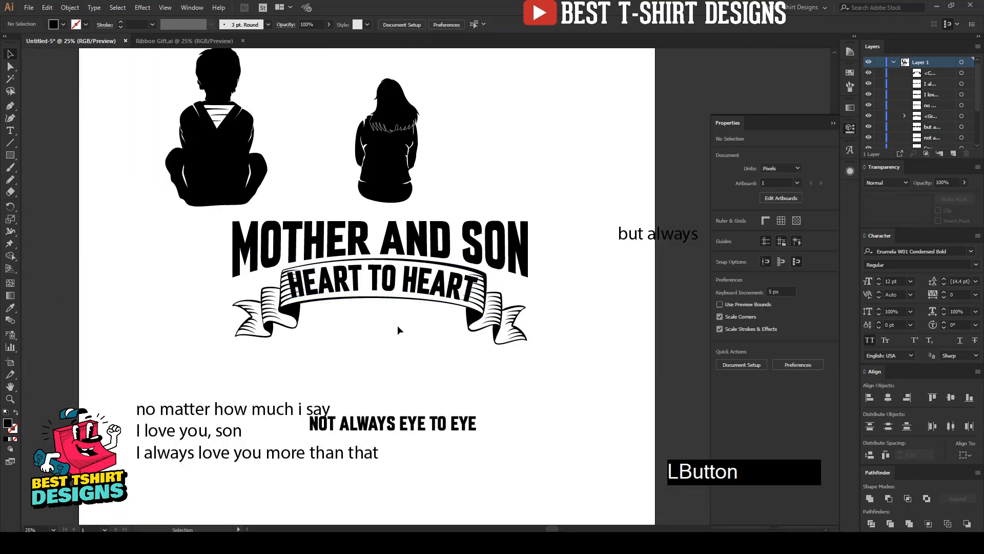
alt+scroll(375, 328, up, 2)
click(588, 286)
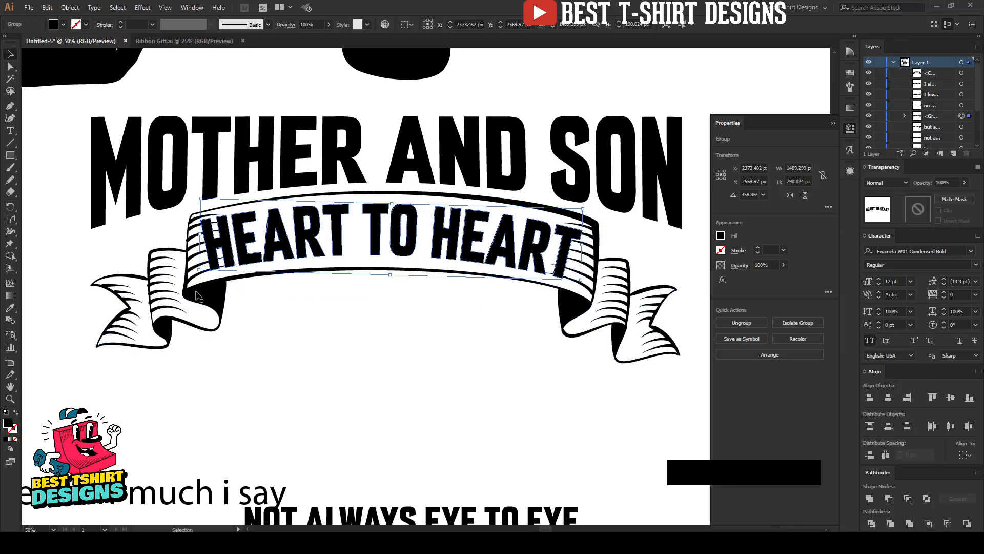
click(316, 341)
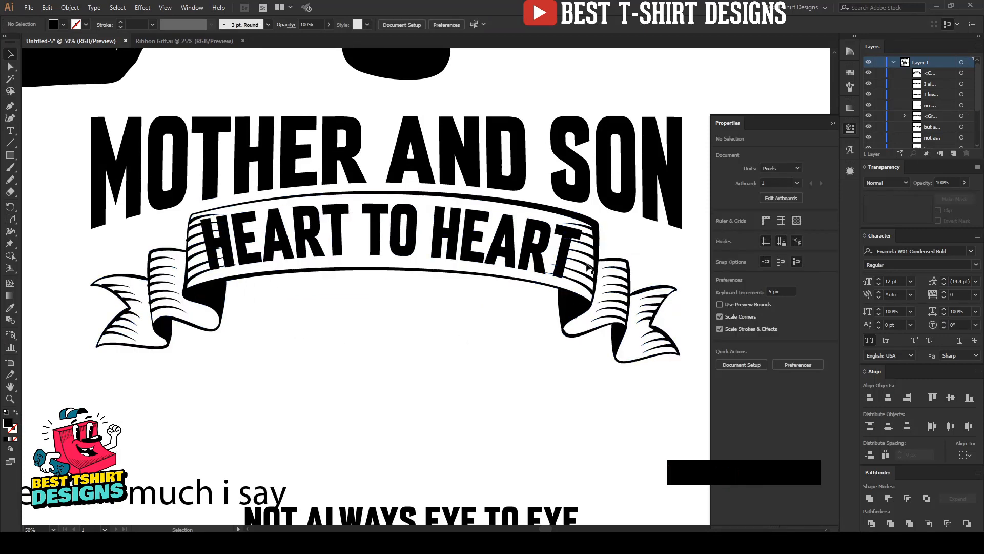
Step: Create a 20 px offset path with round joins around the "HEART TO HEART" lettering
click(418, 248)
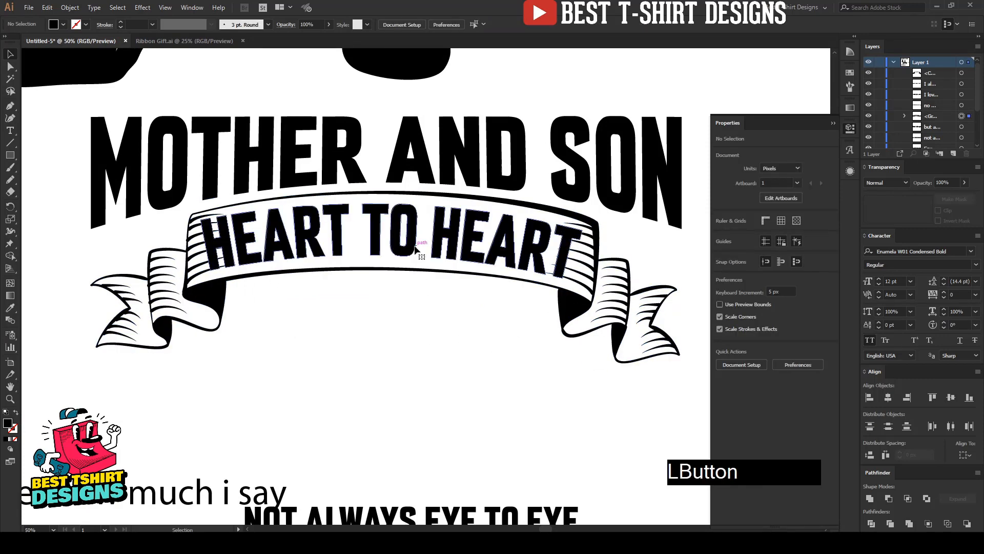
key(ctrl+alt+l)
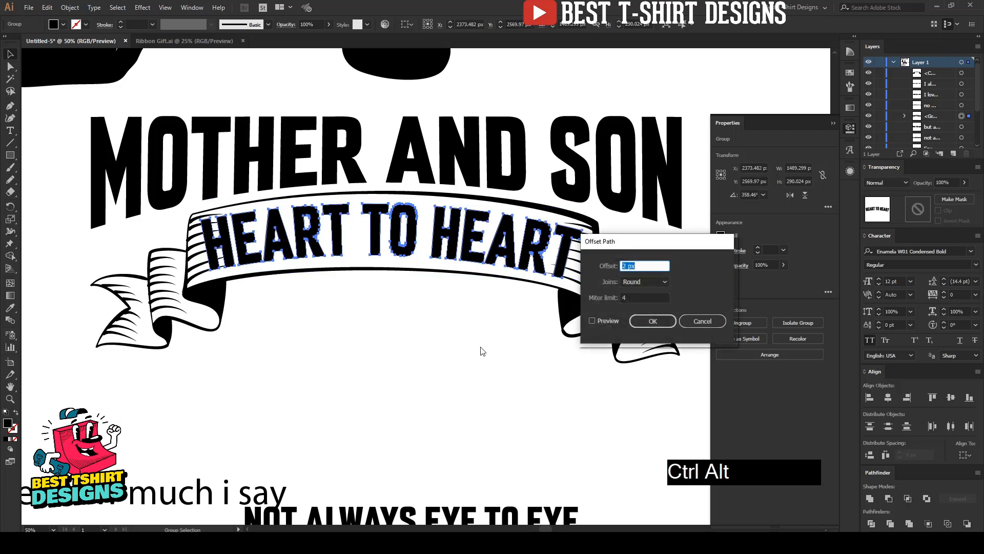
click(608, 322)
scroll(644, 266, up, 1)
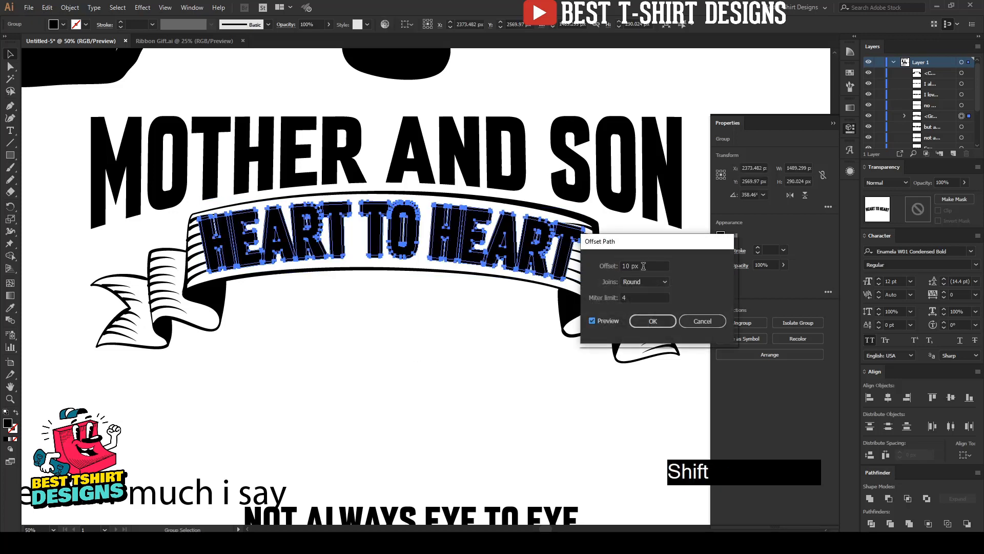
scroll(643, 266, up, 1)
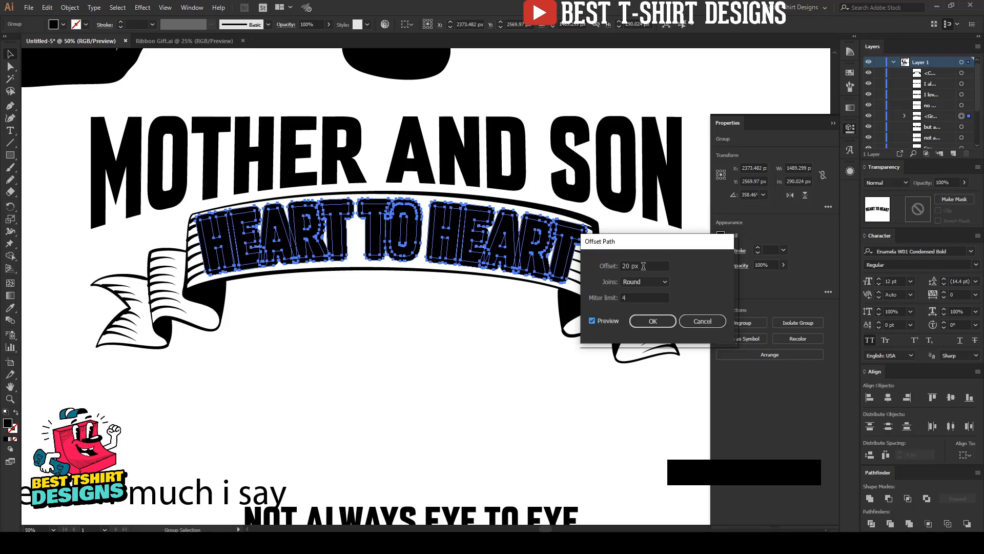
click(656, 322)
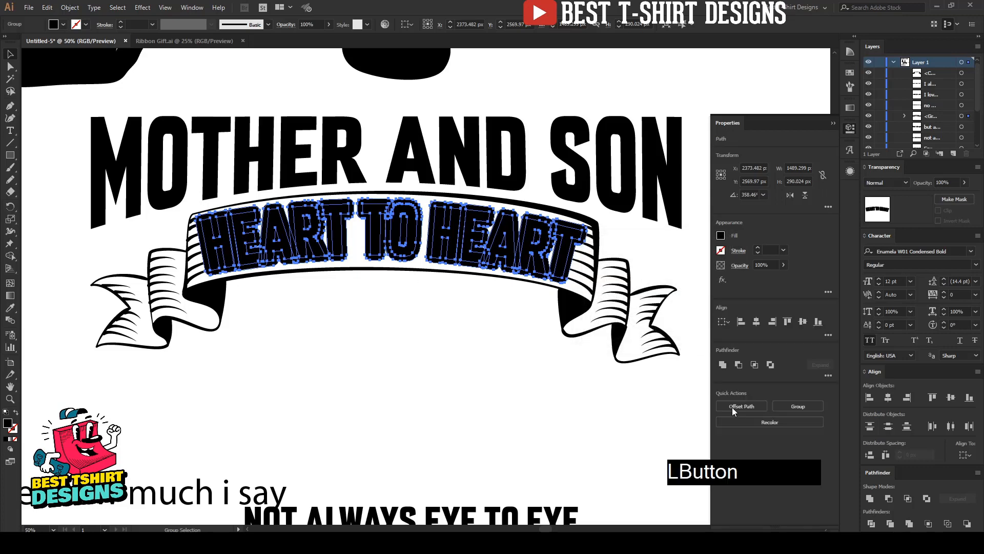
Step: Unite the offset shapes and cut them out of the lettering group to the clipboard
click(871, 497)
key(ctrl)
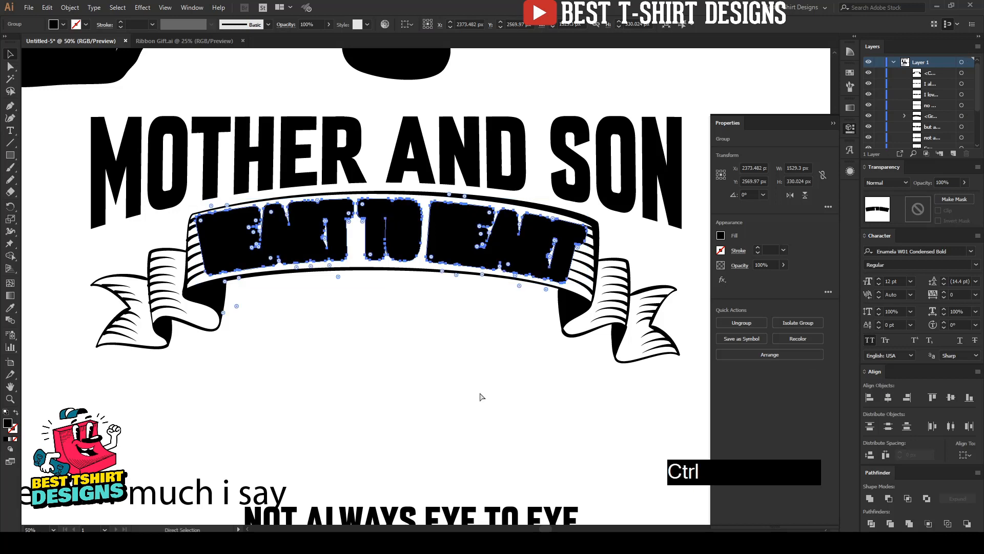
key(ctrl+x)
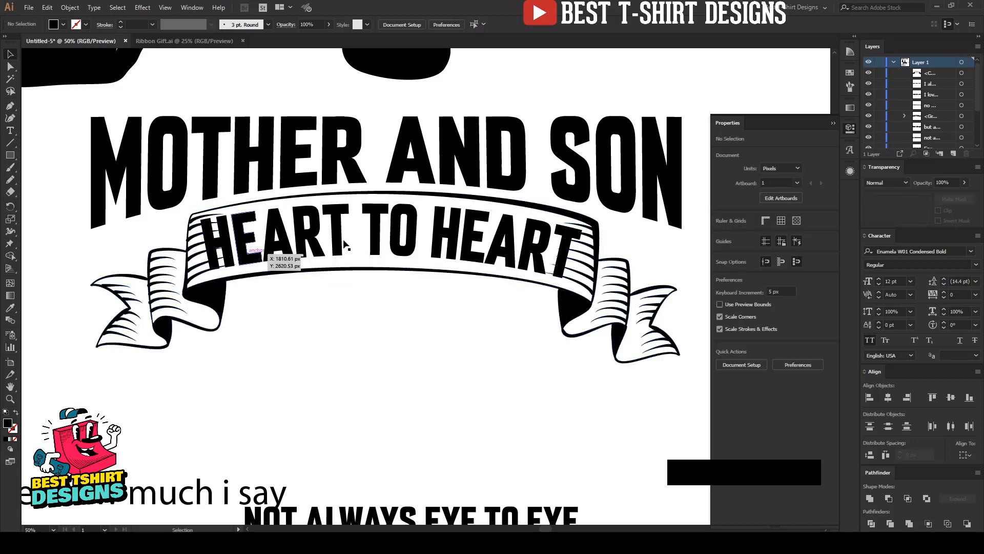
Step: Paste the united offset shape in front of the ribbon and subtract it from the ribbon with Minus Front
click(626, 294)
key(ctrl)
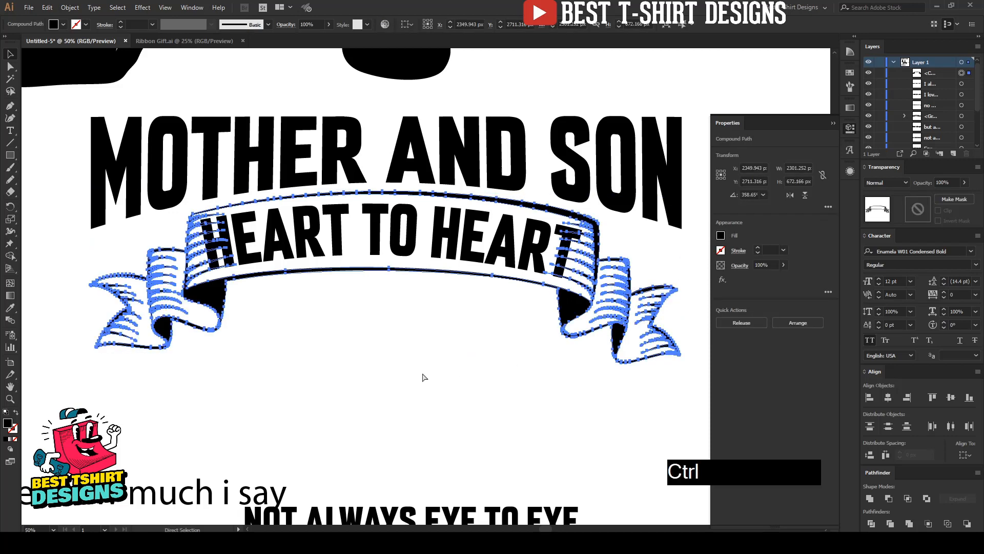
key(ctrl+f)
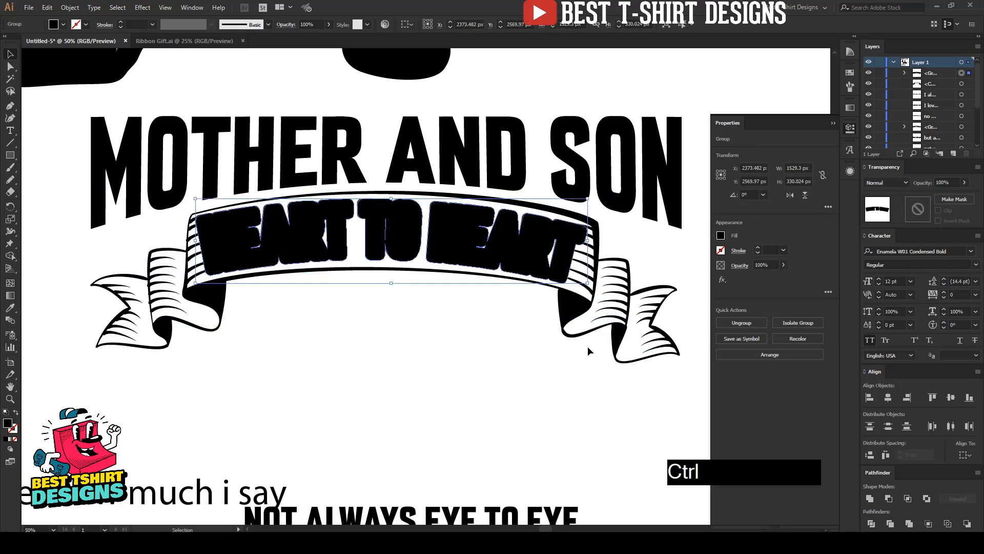
key(shift)
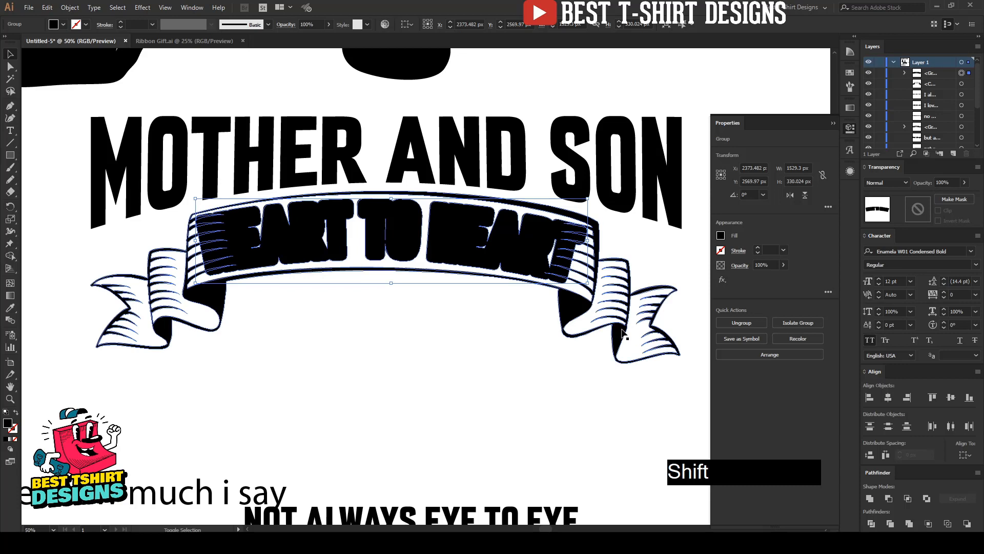
shift+click(621, 336)
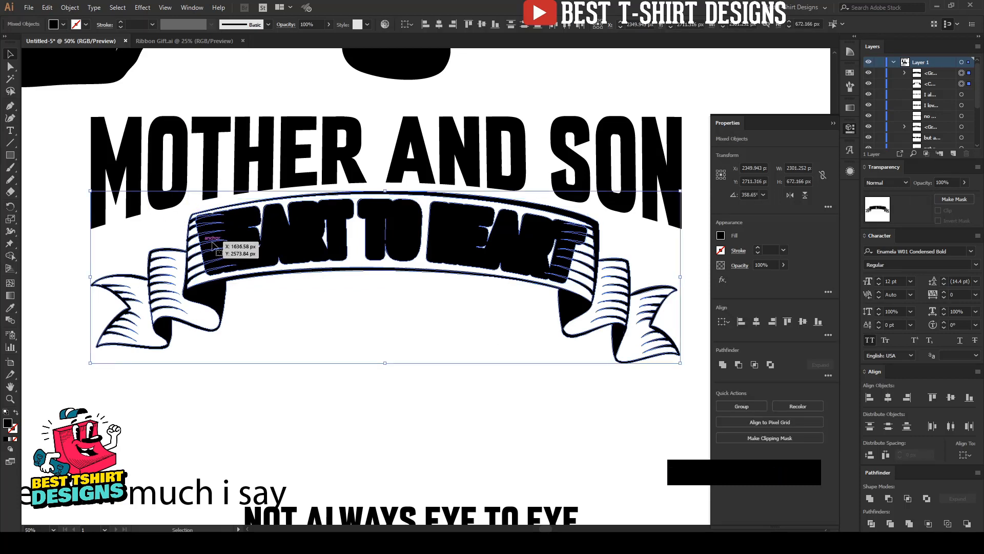
click(891, 497)
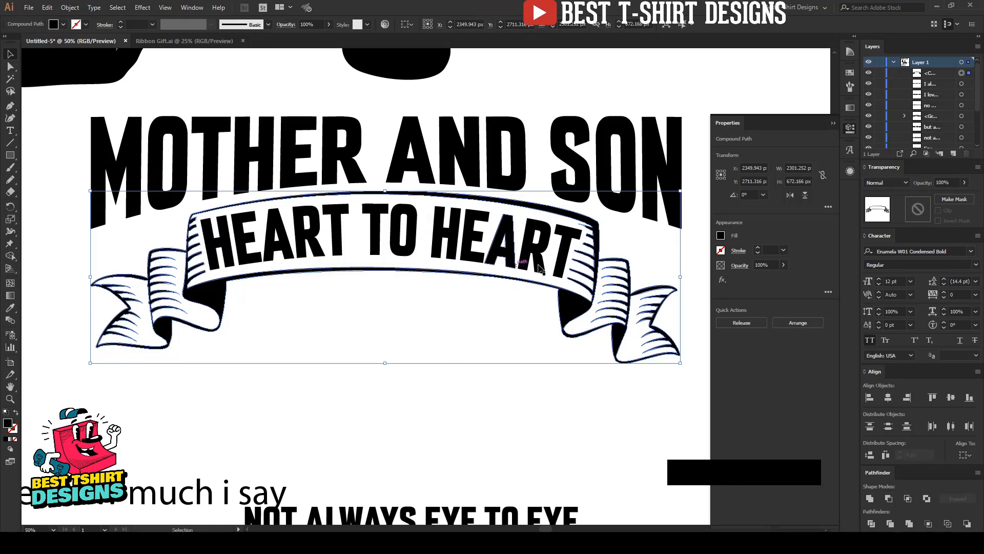
Step: Move the ribbon together with its "HEART TO HEART" lettering 350 px down, away from the "MOTHER AND SON" heading
click(68, 10)
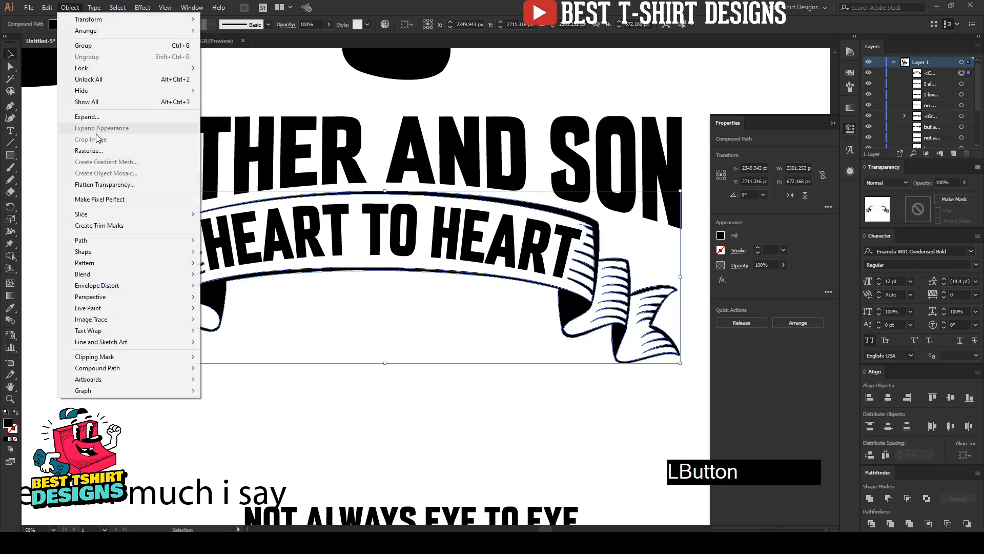
click(93, 118)
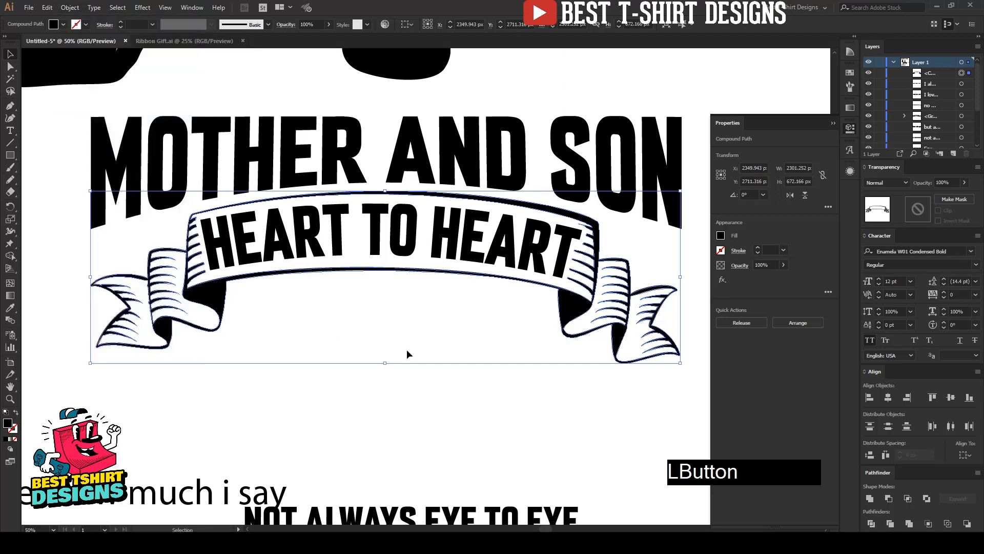
click(440, 328)
alt+scroll(383, 301, down, 1)
drag(421, 305, 372, 263)
key(shift+Down)
key(shift+Down)
key(shift+Down)
key(shift+Down)
key(shift+Down)
key(shift+Down)
key(shift+Down)
alt+scroll(333, 258, down, 1)
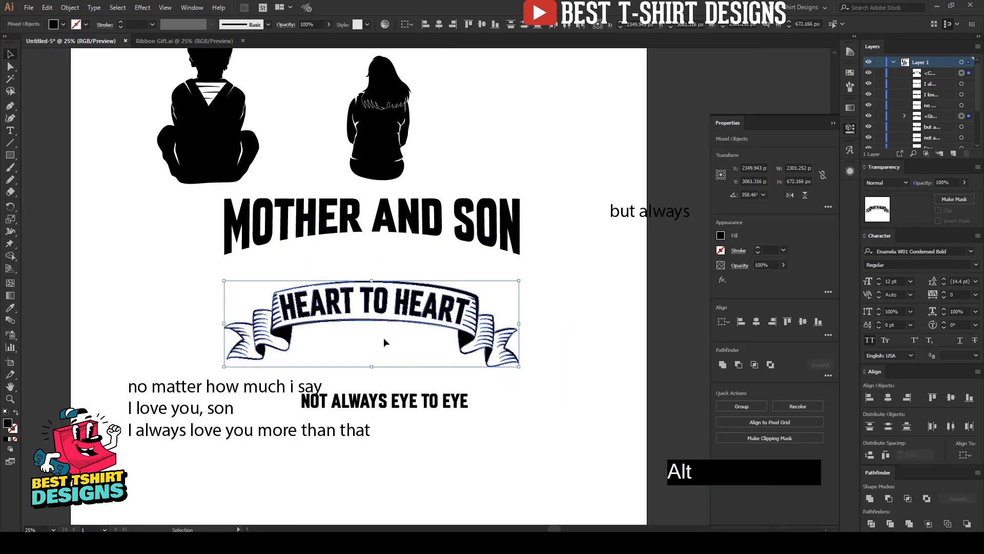
Step: Place the "NOT ALWAYS EYE TO EYE" text between the heading and the ribbon and enlarge it to about 194 pt
click(383, 337)
drag(398, 400, 395, 260)
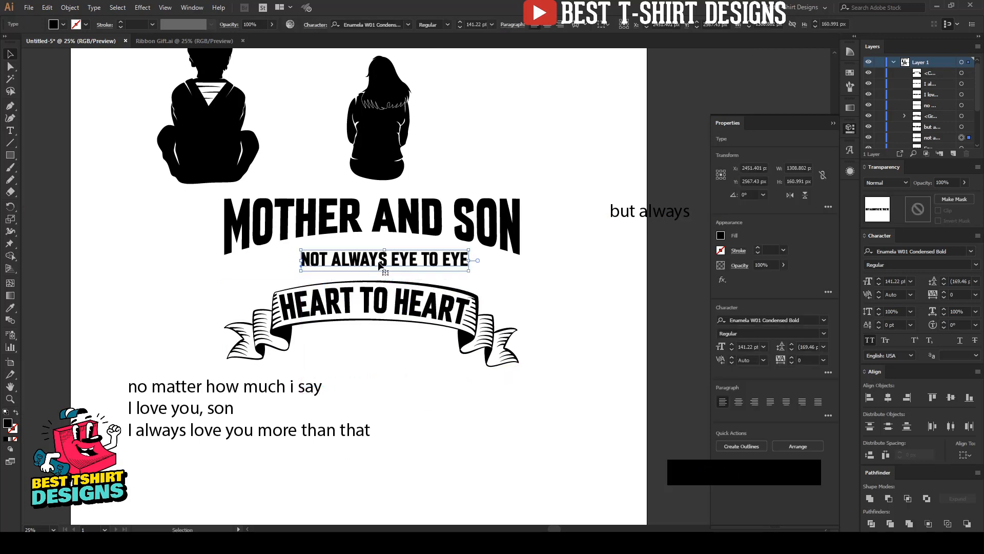
right_click(399, 261)
click(330, 261)
scroll(370, 277, up, 1)
drag(501, 252, 467, 256)
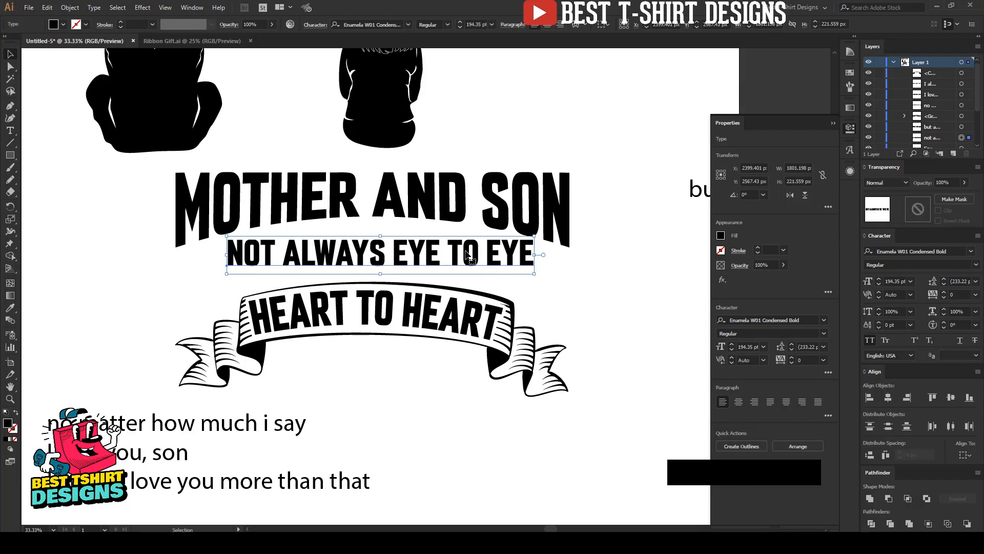
Step: Apply a horizontal Arc warp with a 14% bend to the "NOT ALWAYS EYE TO EYE" text
click(139, 8)
mouse_move(215, 140)
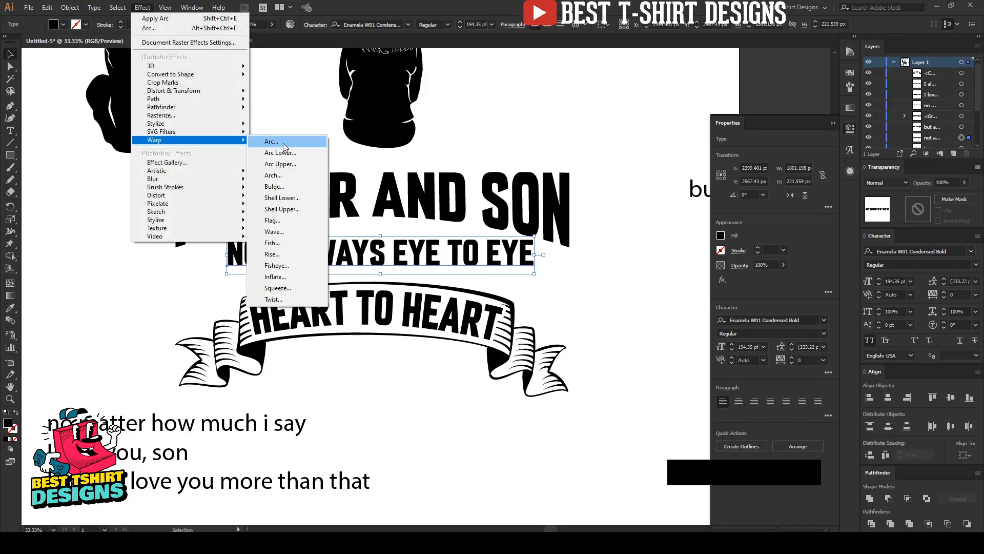
click(272, 141)
click(588, 327)
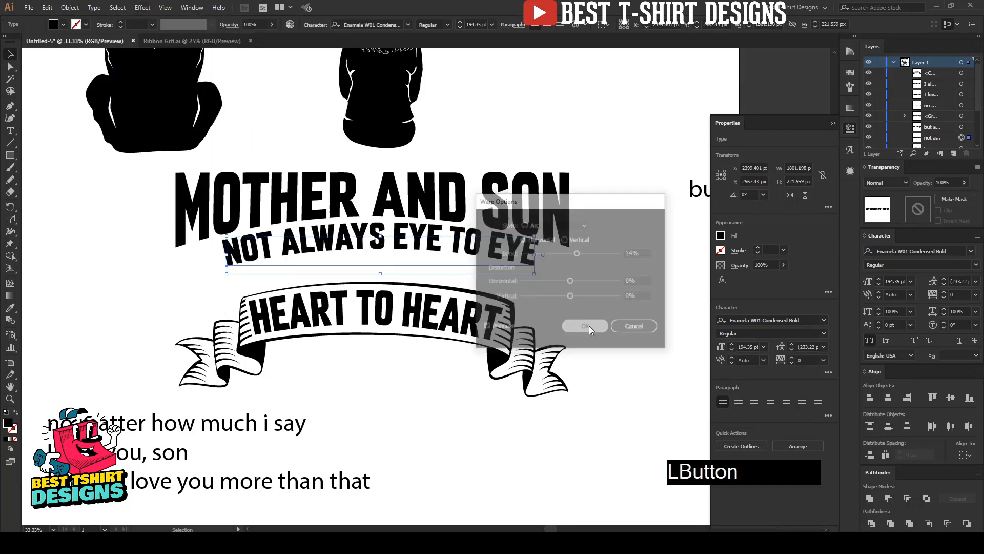
Step: Enlarge the arched "NOT ALWAYS EYE TO EYE" line to about 235 pt and nudge it down and left beneath the heading
drag(380, 274, 374, 281)
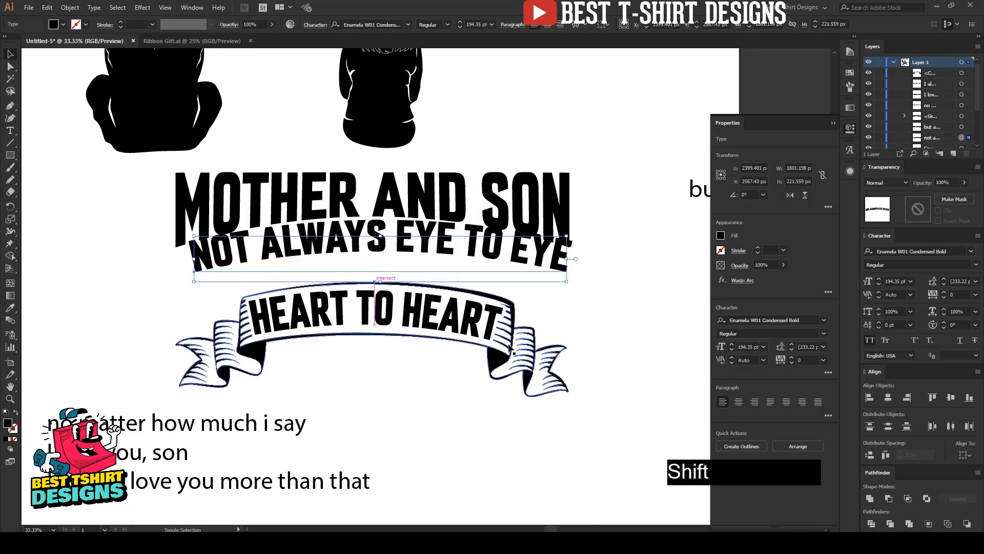
key(Down)
key(Down)
key(Down)
key(Down)
key(Down)
key(Down)
key(Down)
key(Down)
key(Down)
key(Down)
key(Down)
key(Down)
key(Down)
key(Down)
key(Down)
key(Down)
key(Down)
key(Down)
key(Down)
key(Down)
key(Down)
key(Down)
key(Down)
key(Down)
key(Down)
key(Down)
key(Down)
key(Down)
key(Down)
key(Down)
key(Down)
key(Down)
key(Down)
key(Down)
key(Down)
key(Left)
key(Left)
key(Left)
key(Left)
key(Left)
key(Left)
key(Left)
key(Left)
key(Left)
key(Left)
key(Left)
key(Left)
key(Left)
key(Left)
key(Left)
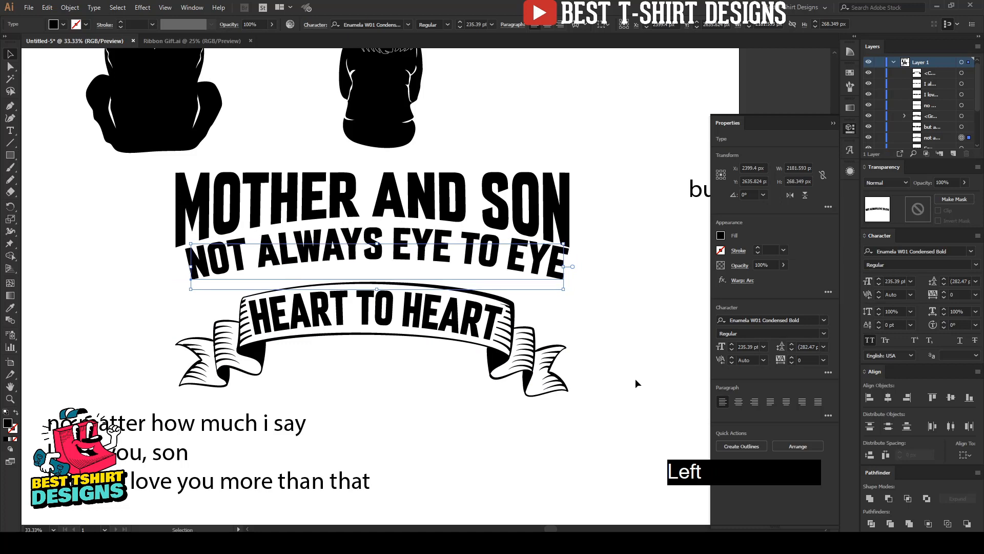
key(Left)
key(Left)
key(Left)
key(Left)
key(Left)
key(Down)
key(Down)
key(Down)
key(Down)
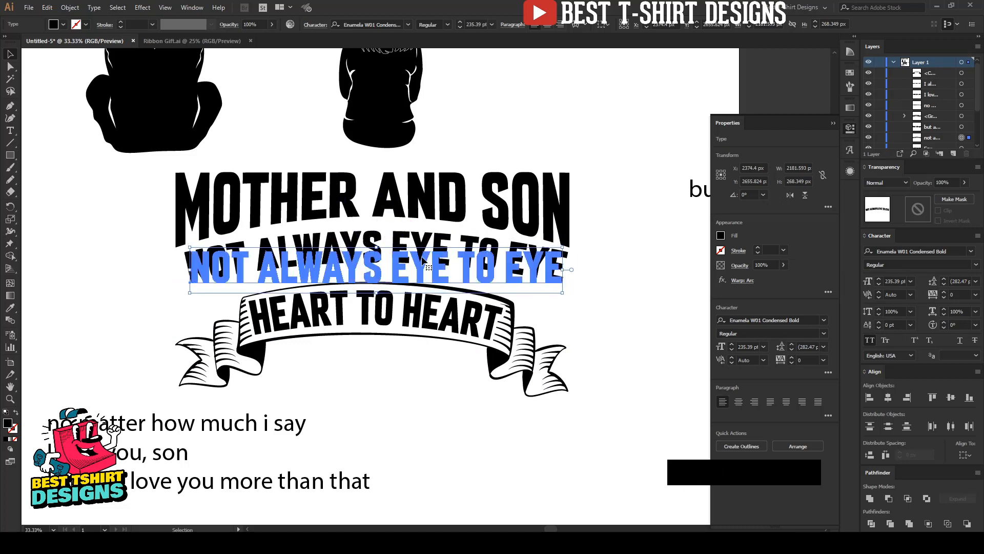
Step: Set the Arc bend of "NOT ALWAYS EYE TO EYE" to 20% and nudge the line 20 px left and 10 px down
click(742, 281)
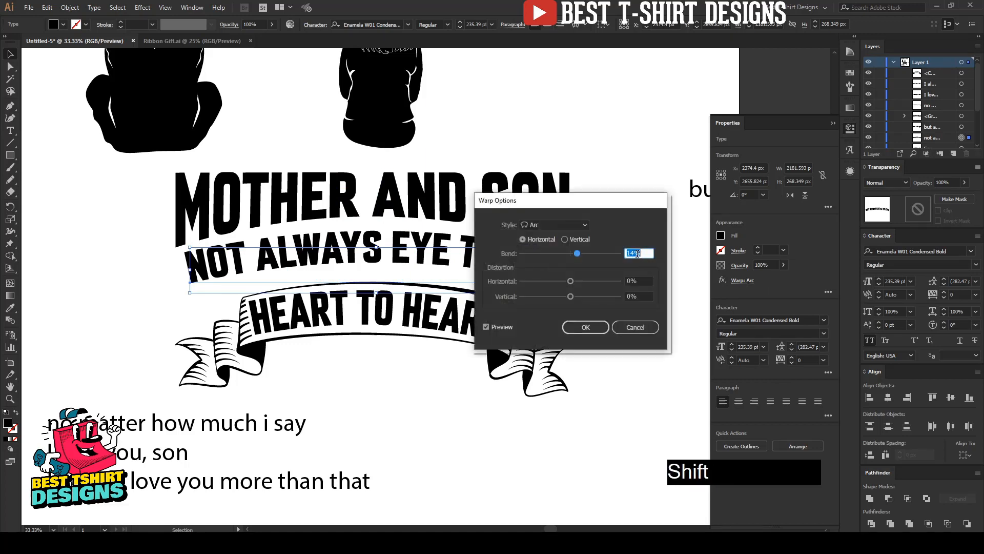
key(shift+Up)
click(577, 323)
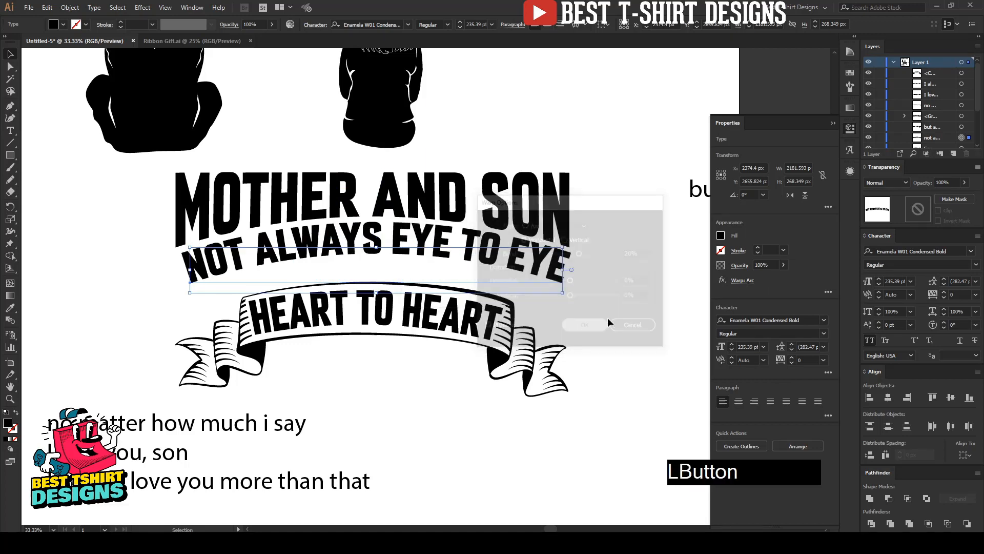
key(Left)
key(Left)
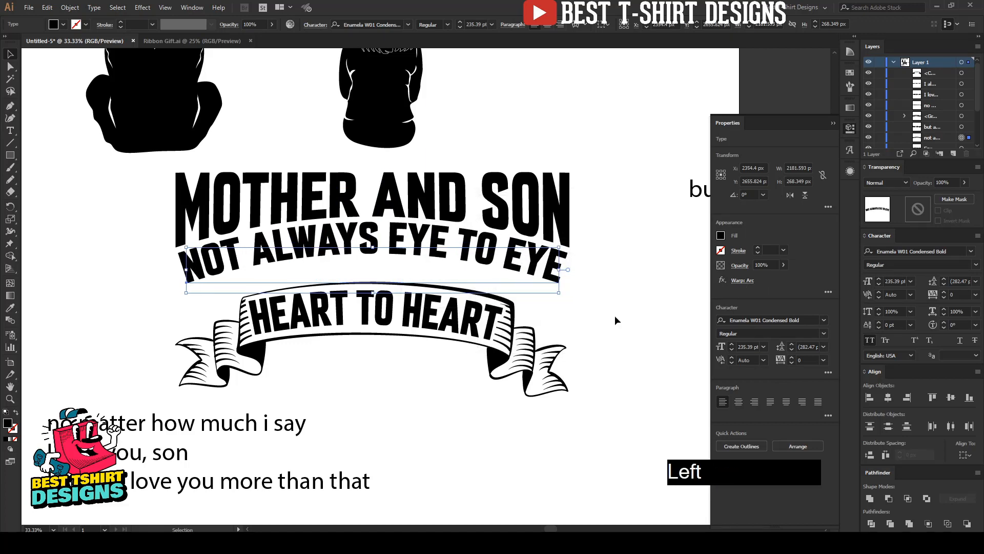
key(Down)
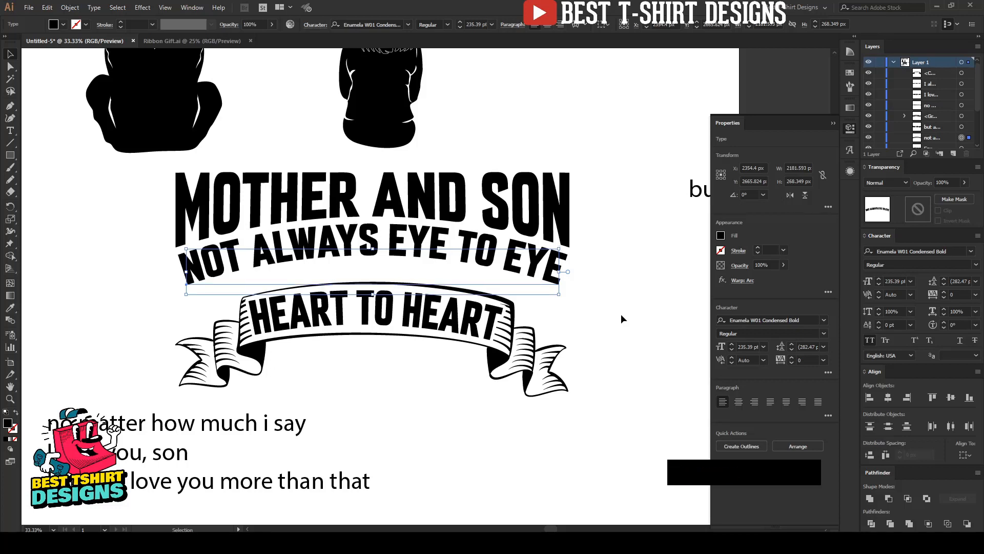
click(620, 315)
Step: Place the "but always" text just above the ribbon and set it in Enamela W01 Condensed Bold with All Caps
alt+scroll(460, 394, down, 1)
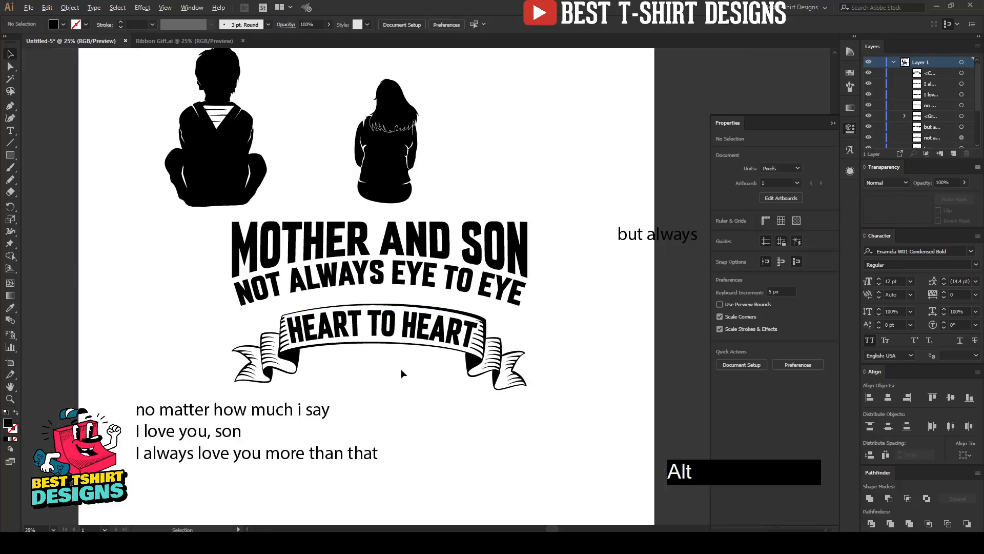
drag(635, 241, 360, 297)
right_click(360, 296)
mouse_move(413, 342)
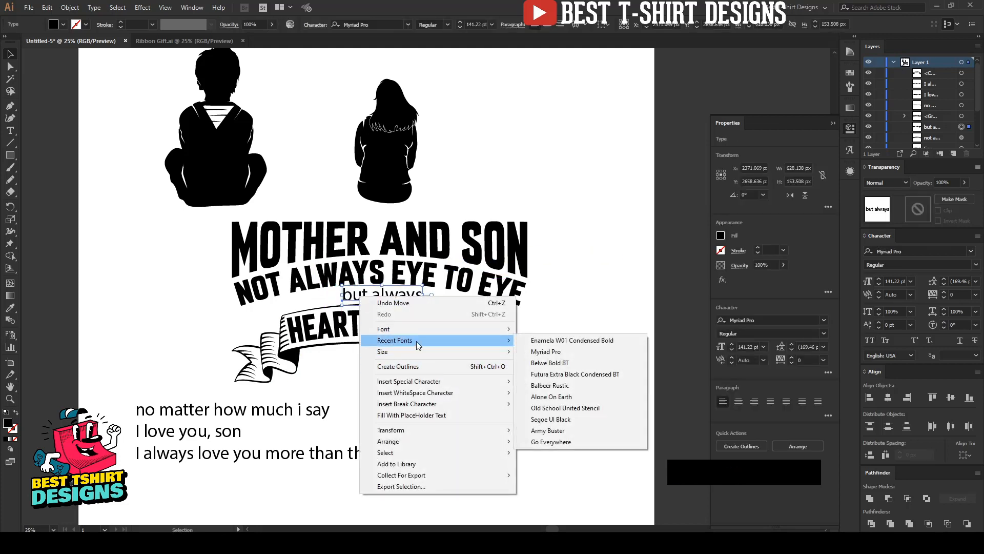
click(578, 344)
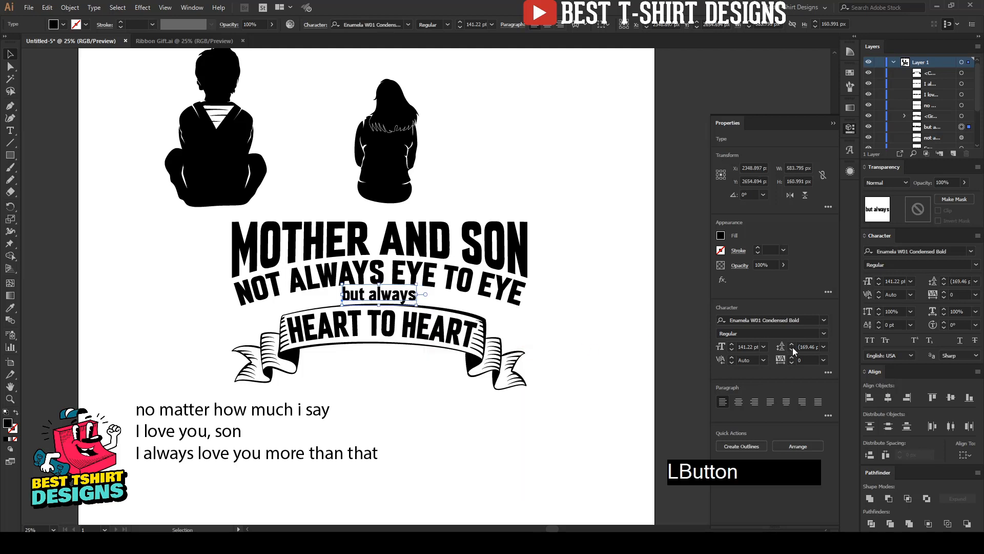
click(870, 339)
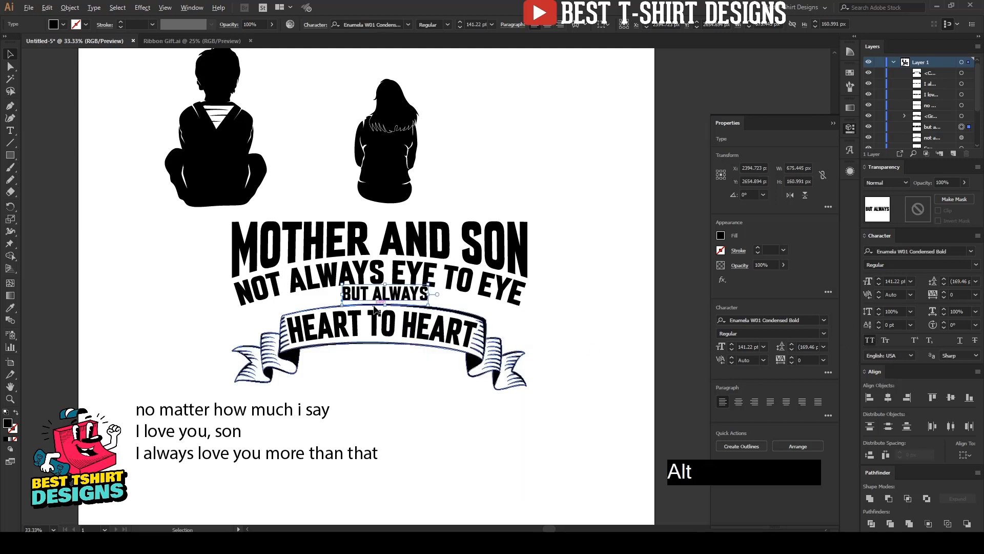
Step: Try the Narmada script font on the "but always" text with All Caps turned off
scroll(375, 309, up, 1)
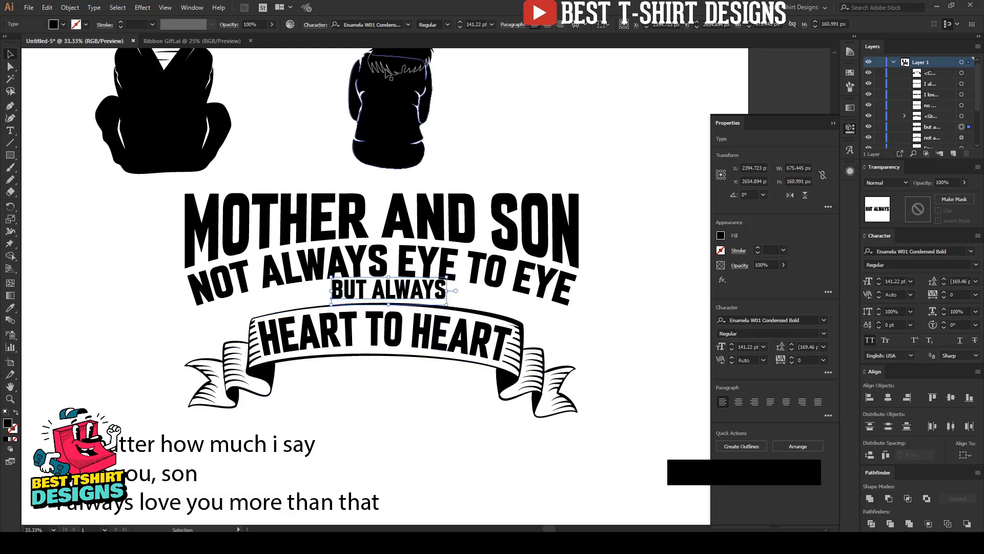
click(383, 21)
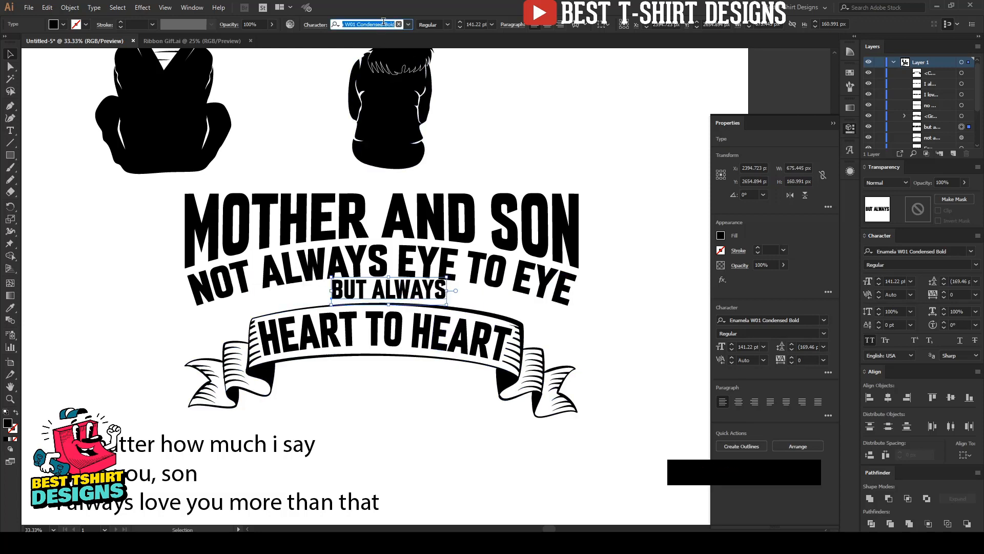
text(nar)
click(368, 55)
click(871, 340)
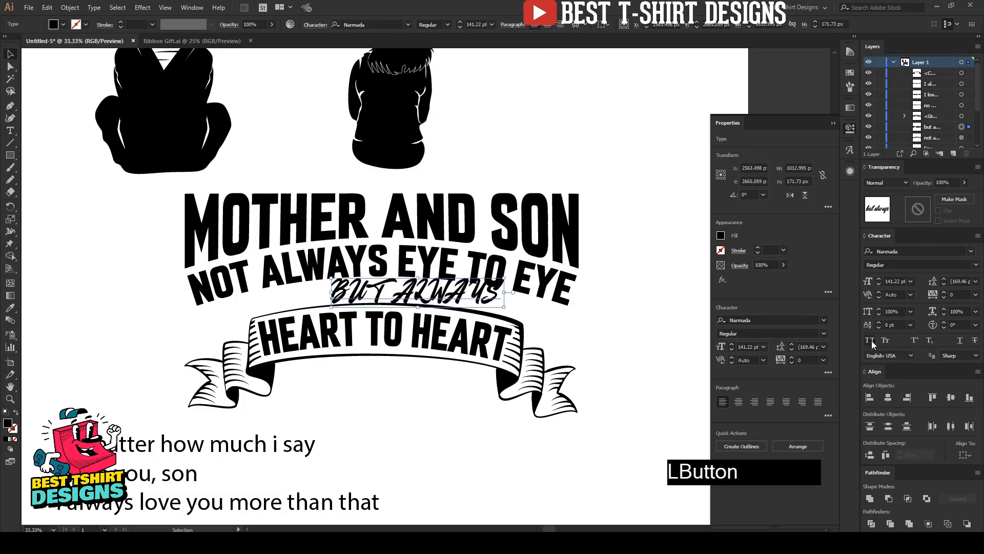
Step: Enlarge the script "but always" text to about 221 pt and nudge it towards the centre above the ribbon
drag(420, 299, 441, 314)
key(Down)
key(Down)
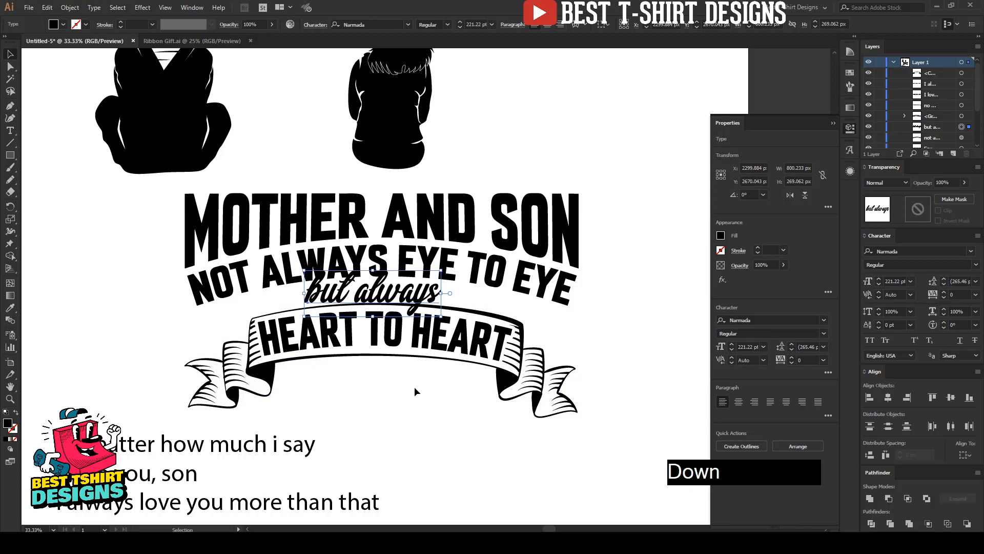
key(Up)
key(Right)
key(Right)
key(Right)
key(Right)
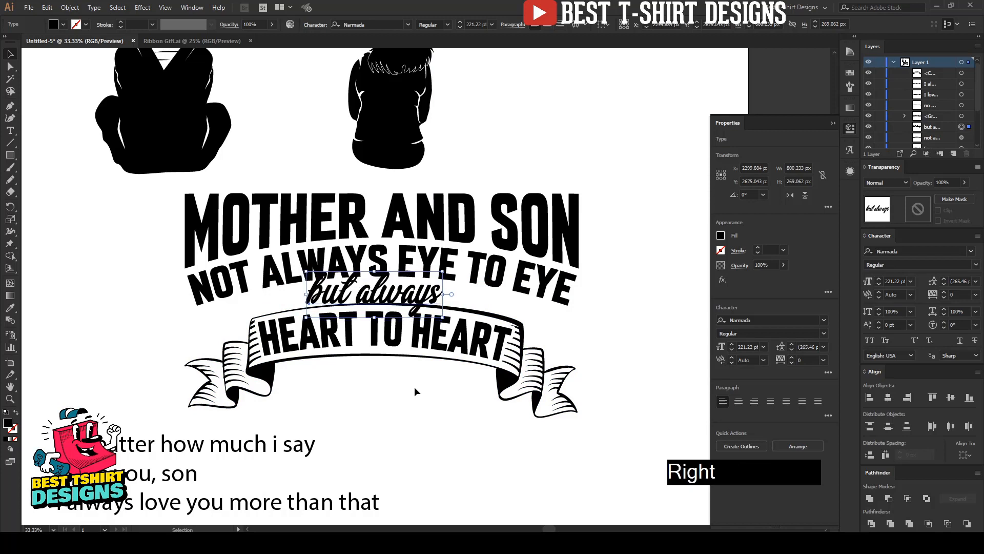
Step: Set the "but always" text back to Enamela W01 Condensed Bold with All Caps
right_click(421, 295)
mouse_move(538, 339)
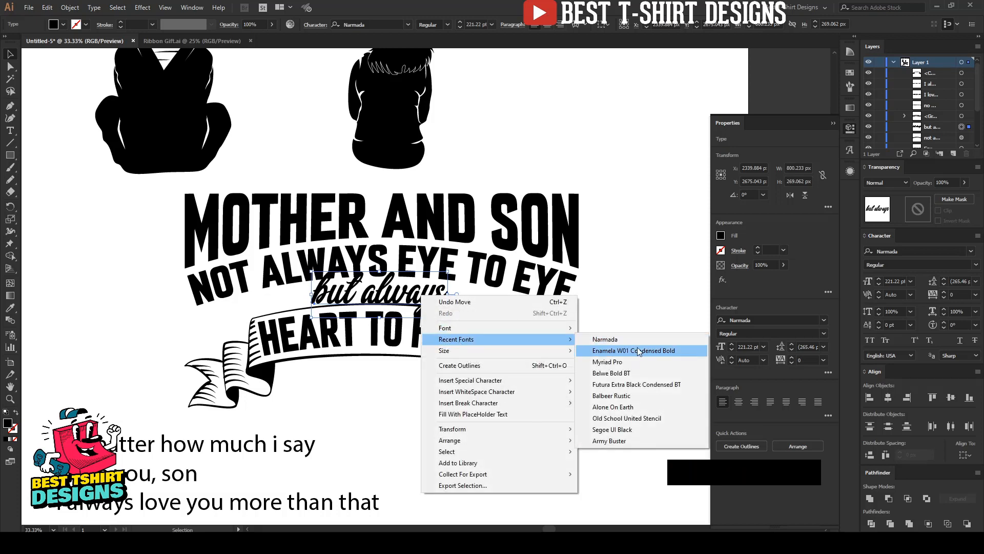
click(636, 351)
click(870, 339)
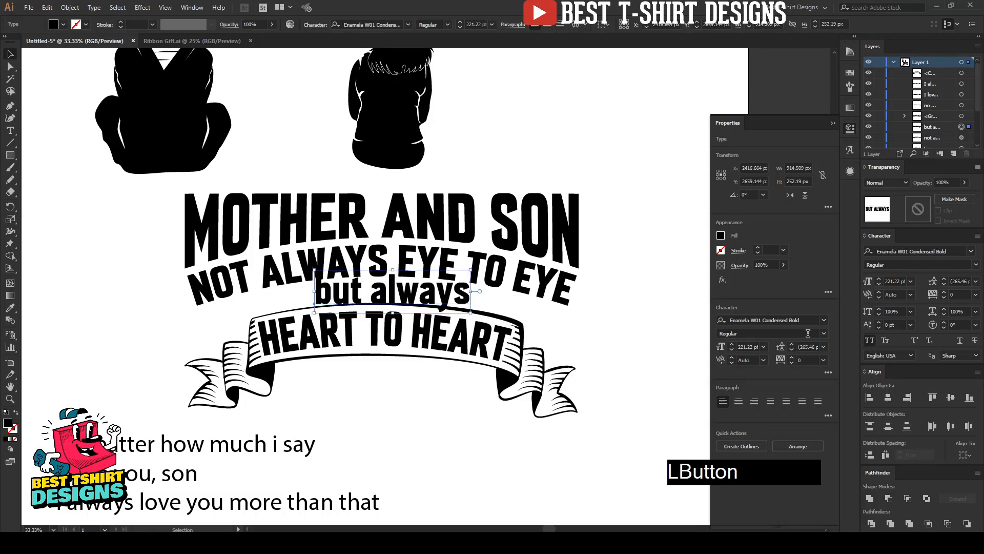
Step: Reduce "BUT ALWAYS" to about 154 pt and centre it above the ribbon, nudging it 5 px down
drag(495, 291, 468, 291)
key(shift+Left)
key(shift+Left)
key(shift+Left)
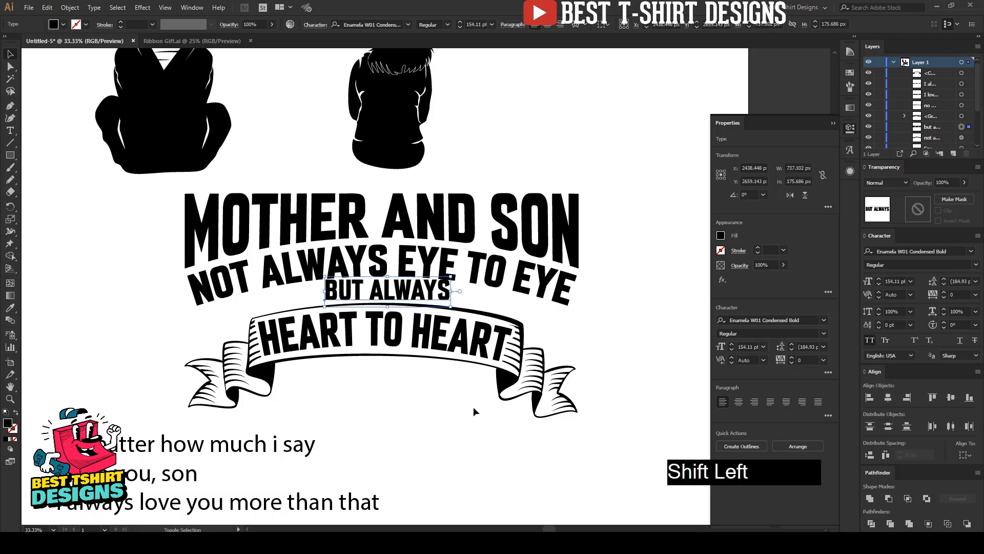
key(Down)
Step: Convert the arched "NOT ALWAYS EYE TO EYE" text to outlines and expand its appearance
click(524, 297)
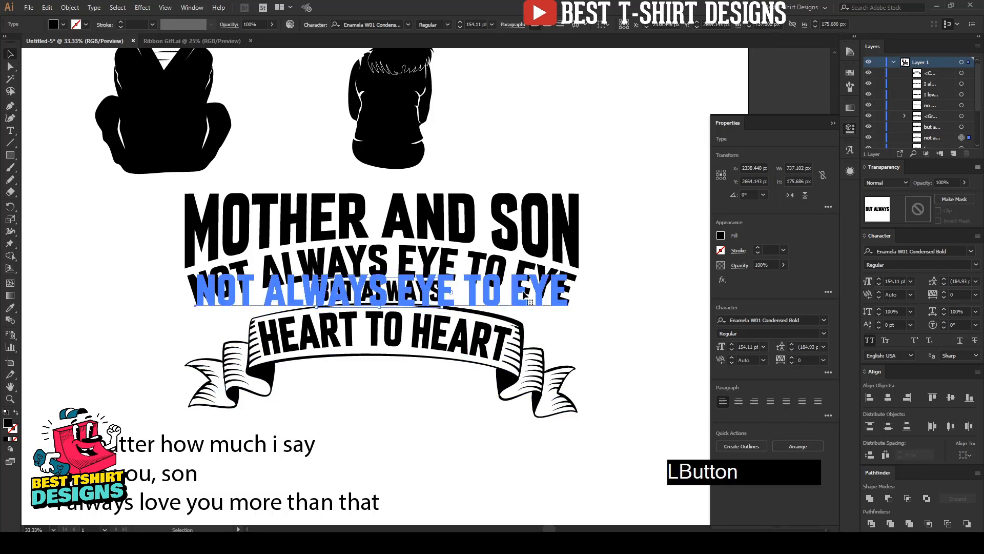
right_click(523, 293)
click(566, 363)
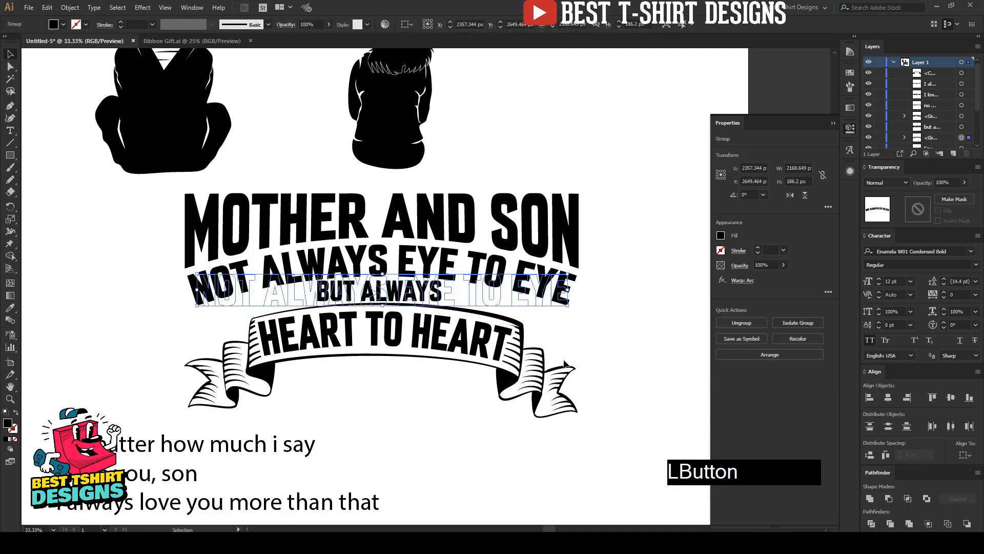
click(71, 7)
click(86, 127)
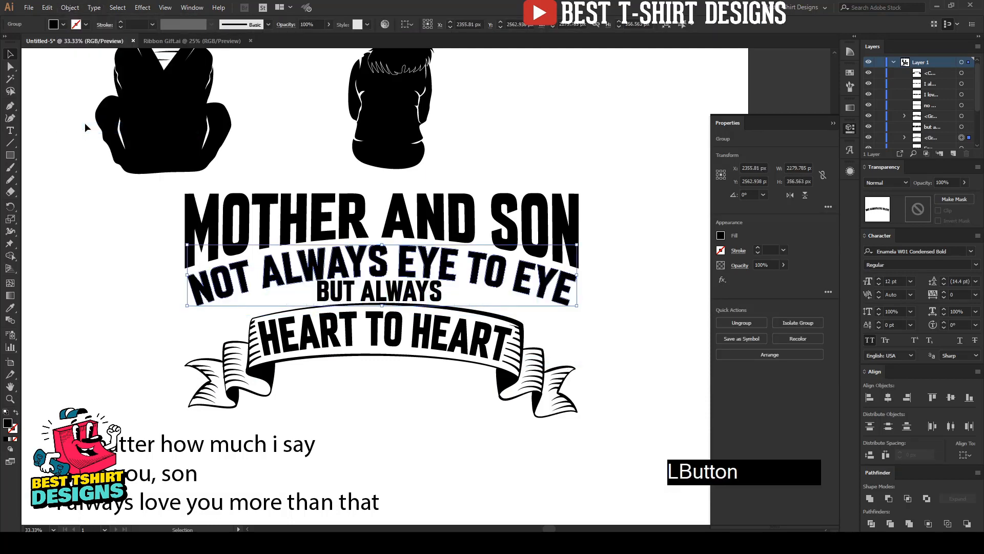
click(576, 315)
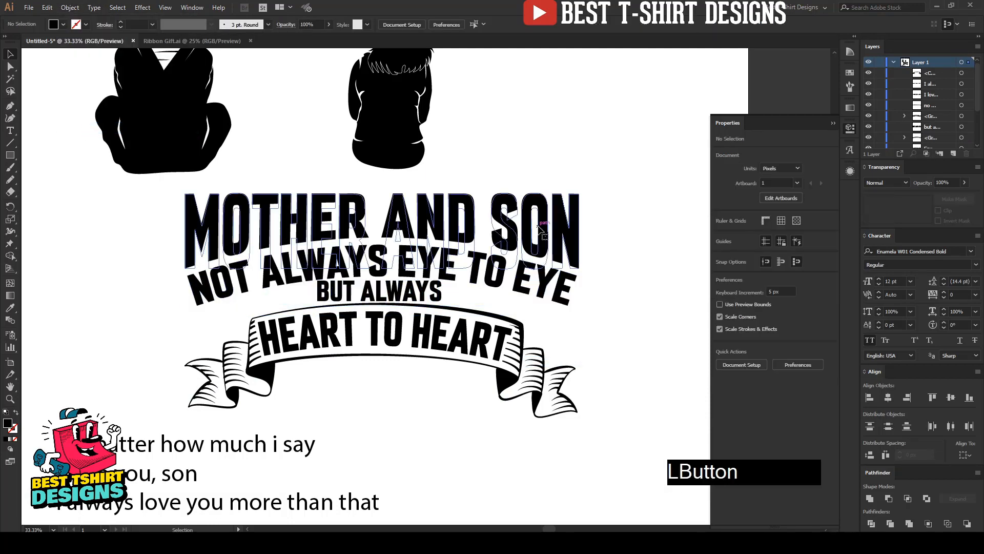
Step: Expand the appearance of the warped "MOTHER AND SON" heading
click(538, 227)
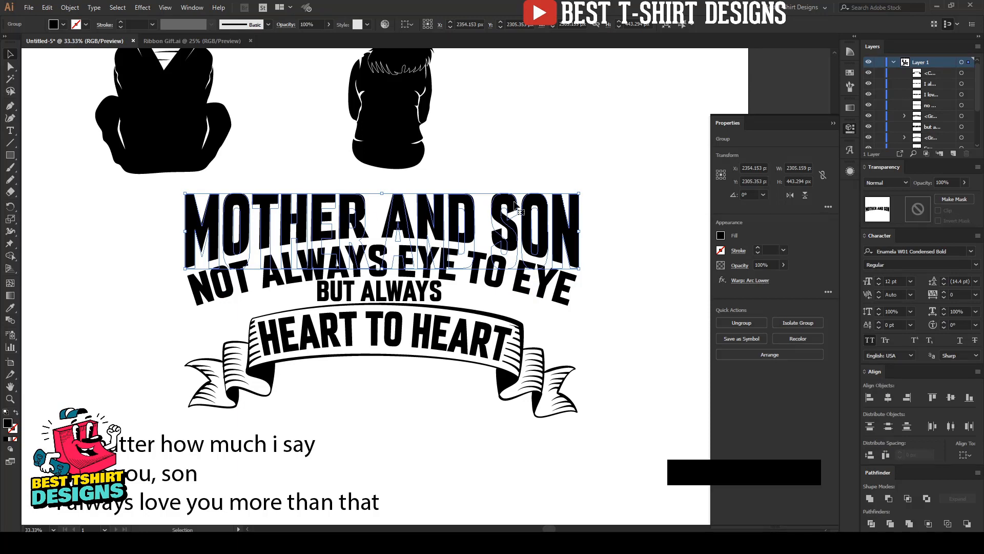
click(70, 8)
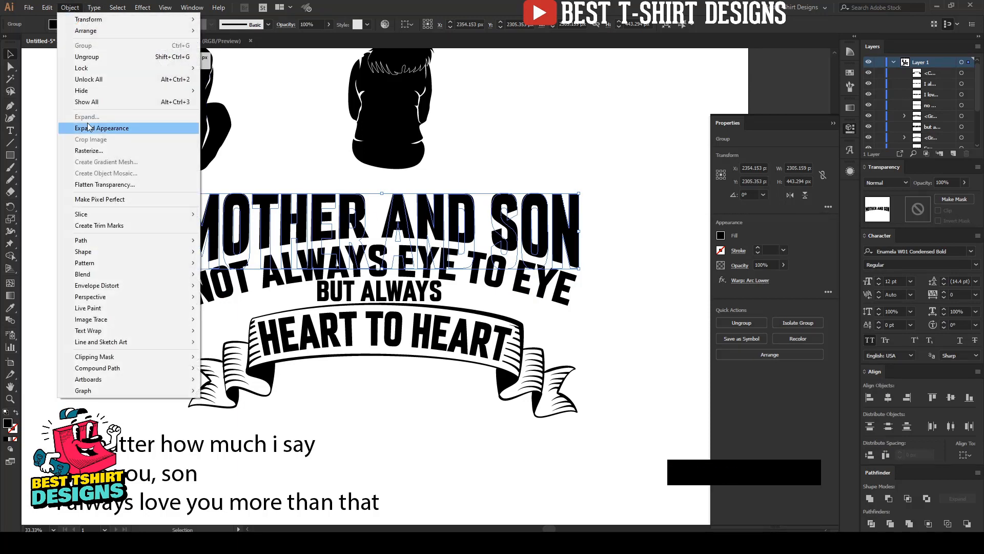
click(88, 125)
click(511, 179)
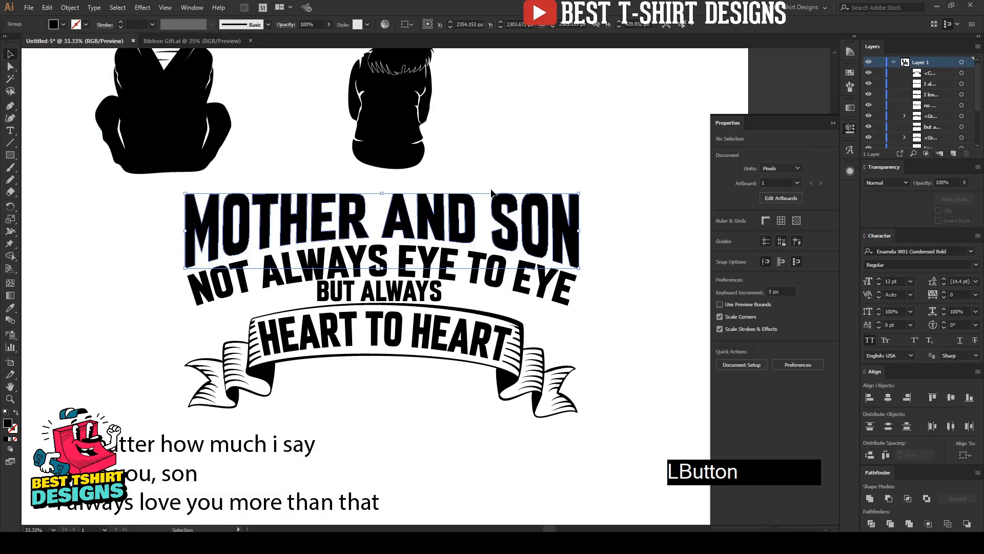
Step: Scale the "BUT ALWAYS" text down to about 121 pt and convert it to outlines
click(441, 303)
drag(440, 302, 428, 303)
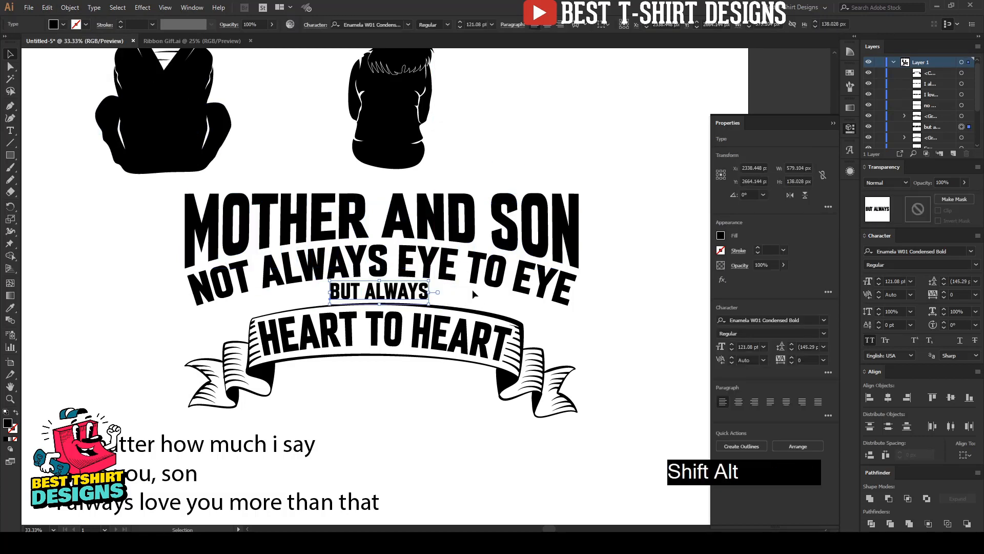
right_click(405, 290)
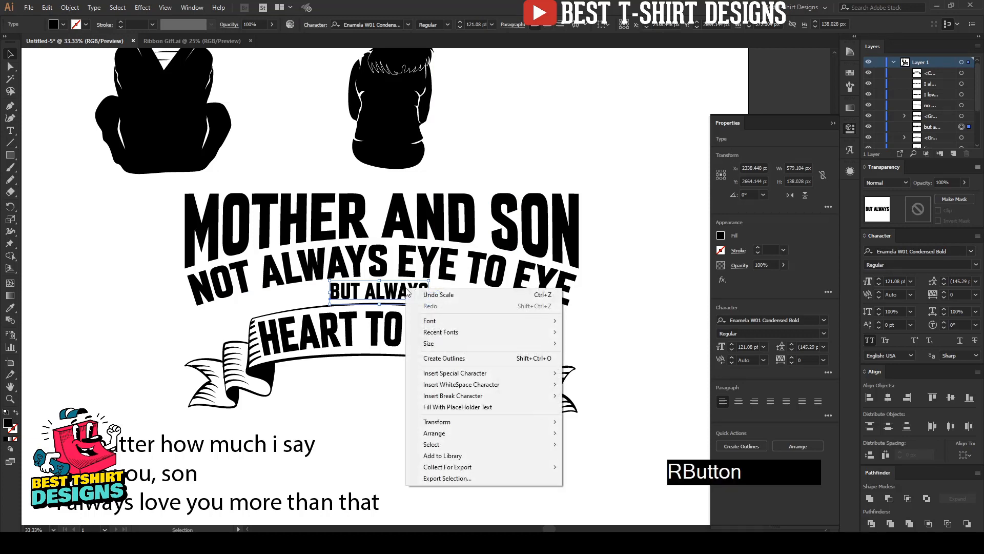
click(439, 355)
click(425, 404)
Step: Group the heading with the "NOT ALWAYS EYE TO EYE" line, and group the ribbon with its "HEART TO HEART" text
drag(189, 263, 191, 267)
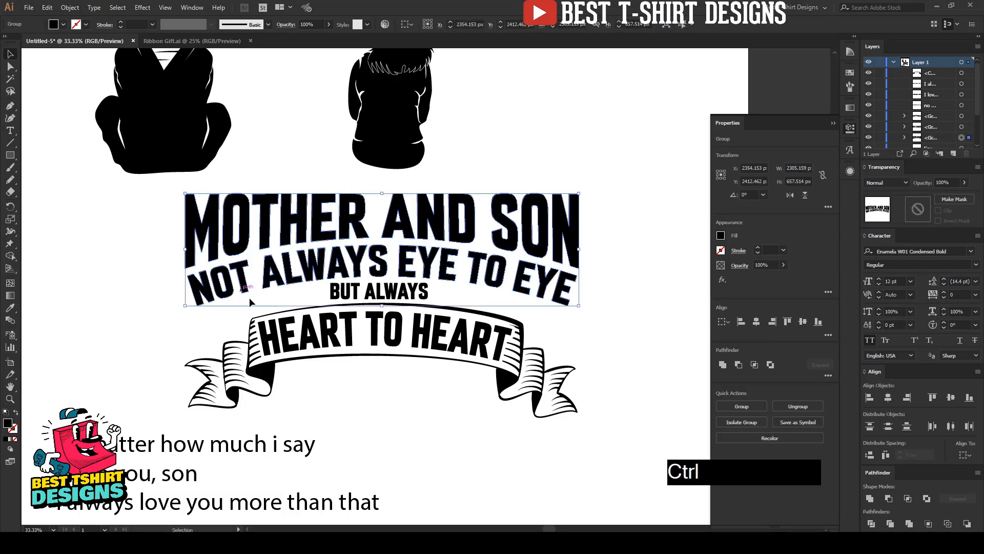
drag(437, 383, 461, 361)
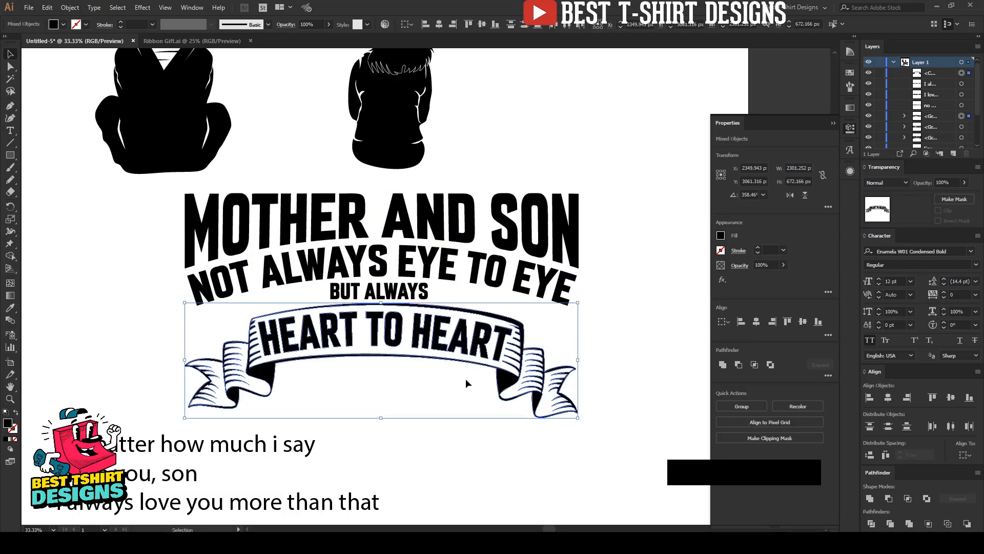
key(ctrl+g)
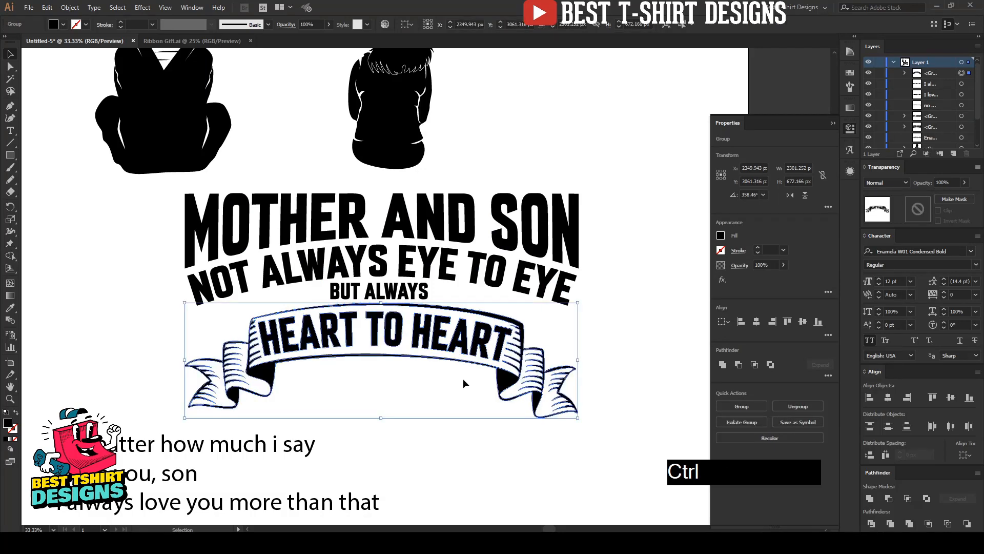
Step: Align the heading group, "BUT ALWAYS" and the ribbon group on a common horizontal centre
click(401, 309)
shift+click(356, 204)
click(438, 24)
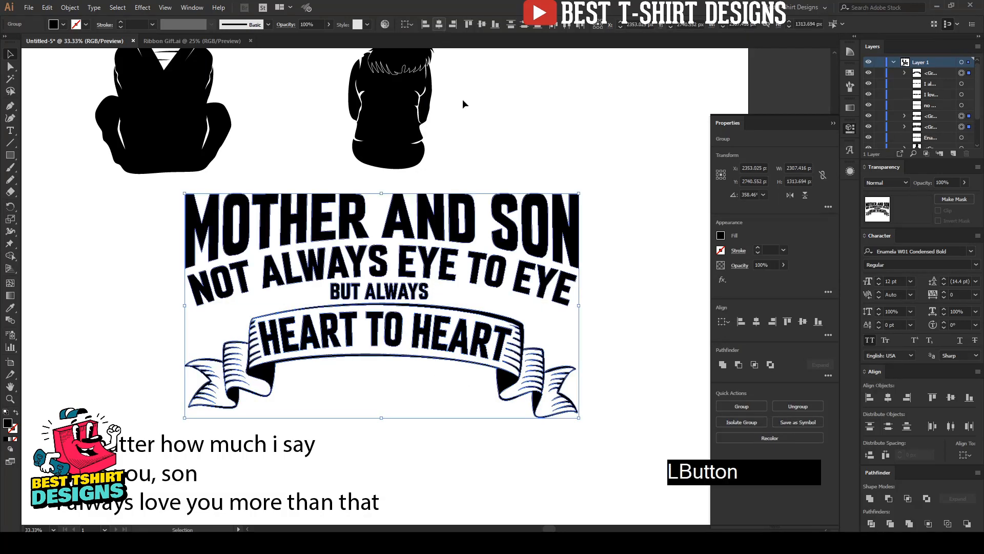
click(481, 137)
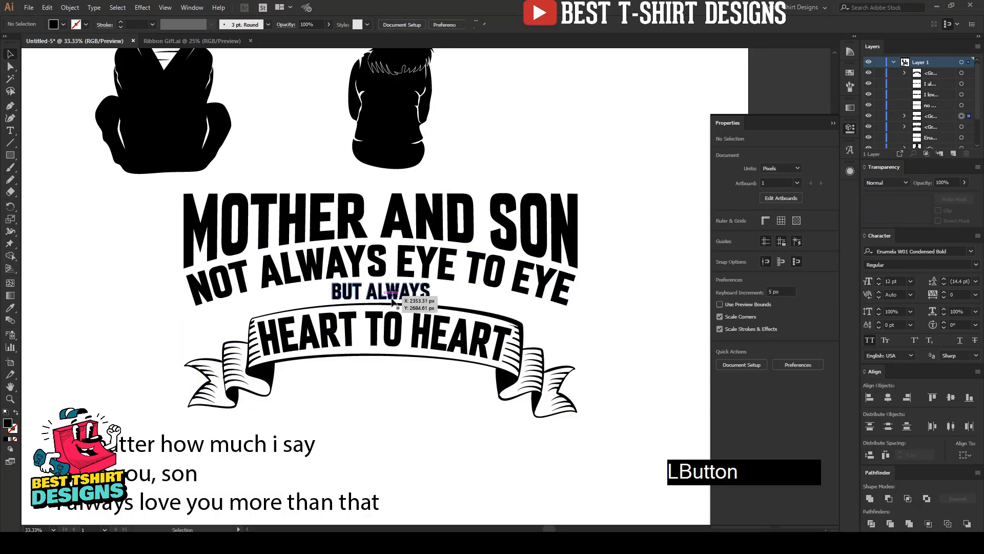
Step: Enlarge the outlined "BUT ALWAYS" proportionally to about 731 px wide between the curved line and the ribbon
click(433, 291)
drag(431, 292, 444, 291)
scroll(388, 285, up, 1)
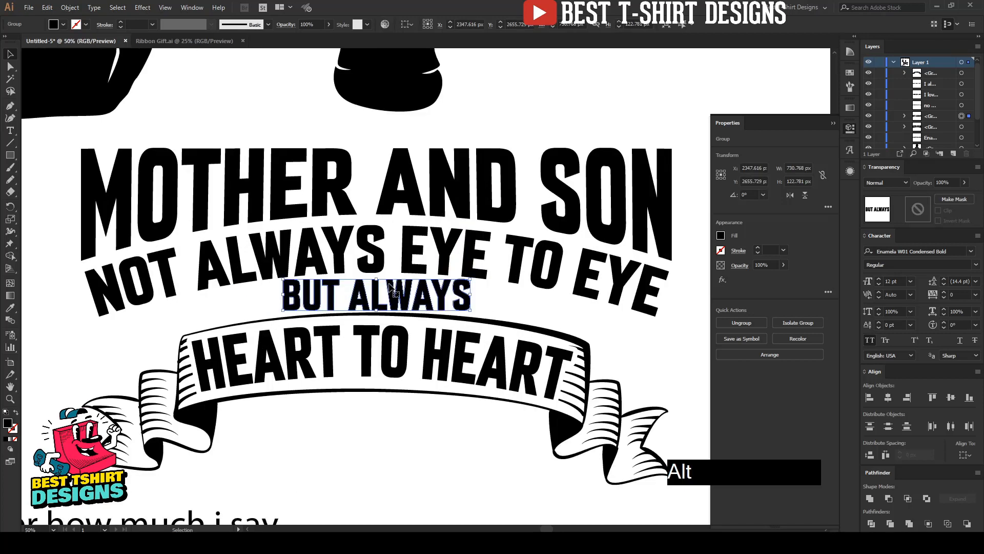
click(293, 307)
click(258, 300)
click(482, 306)
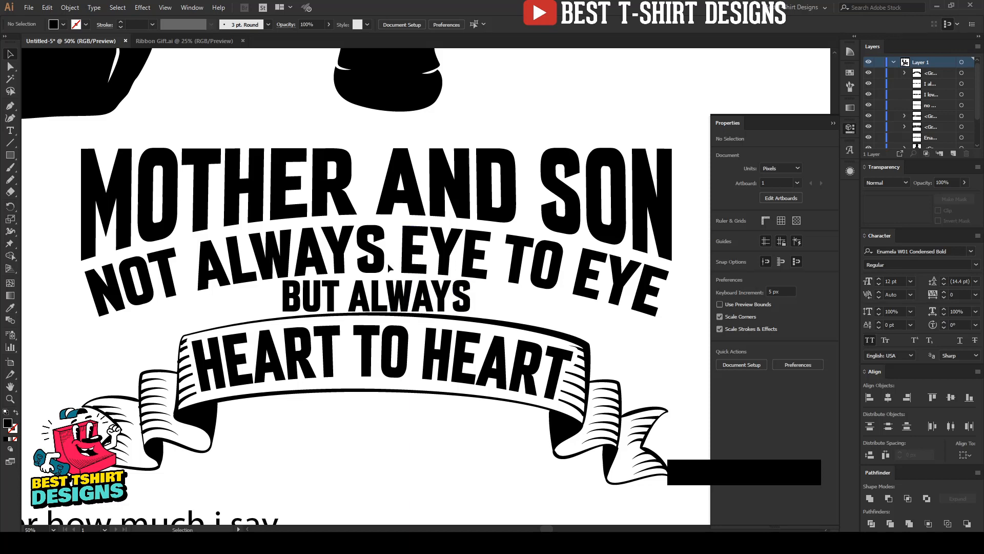
Step: Draw a black rectangle about 813 by 173 px around "BUT ALWAYS" and place it behind the artwork
drag(14, 154, 49, 167)
drag(273, 279, 481, 322)
key(v)
key(ctrl+x)
key(ctrl+b)
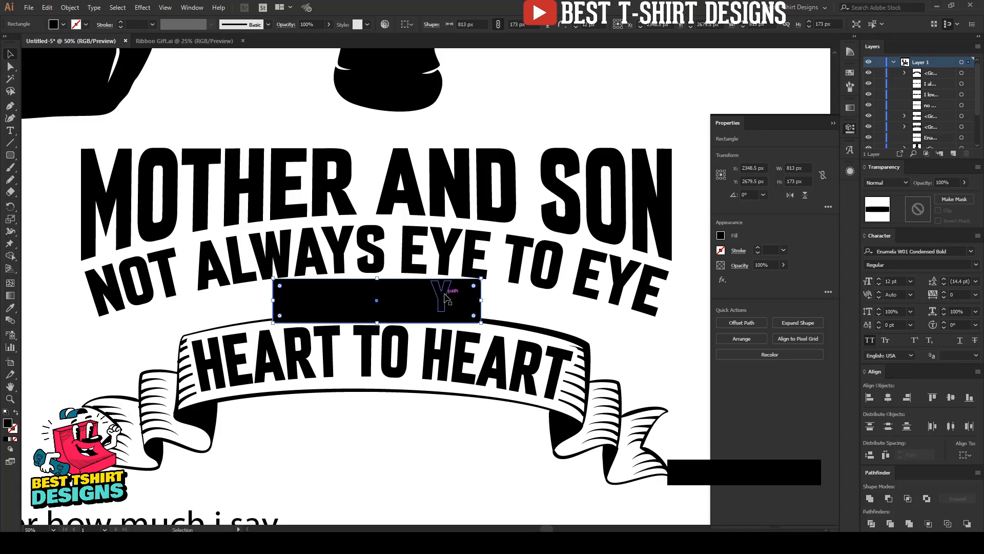
Step: Align "BUT ALWAYS" and the black rectangle to each other, centred horizontally and vertically
shift+click(470, 297)
key(ctrl+g)
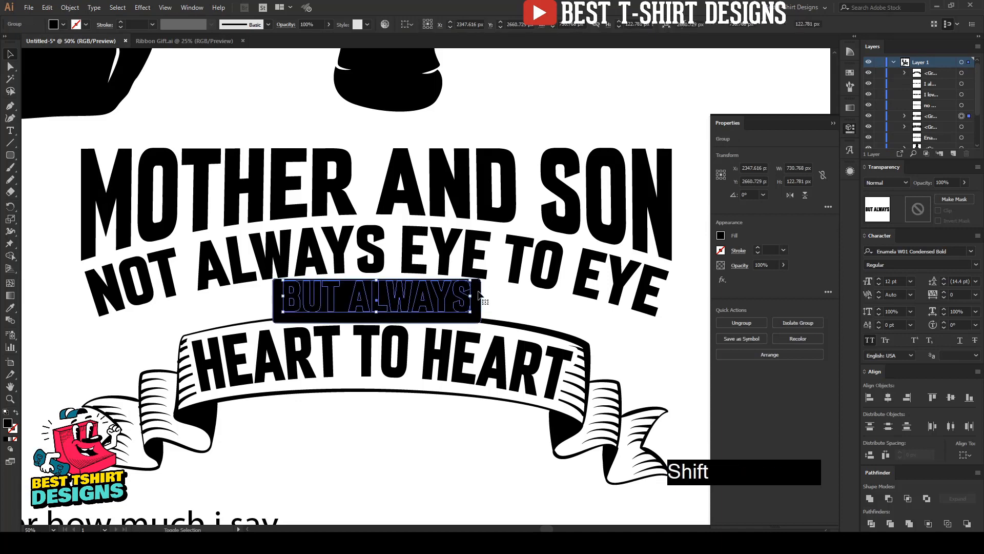
key(ctrl+shift+g)
click(439, 26)
click(484, 22)
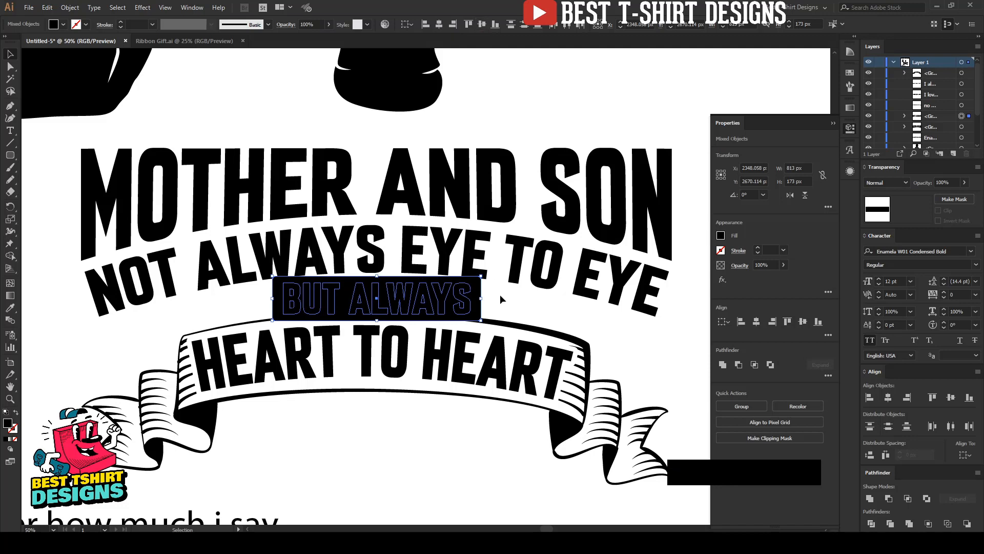
scroll(500, 294, down, 1)
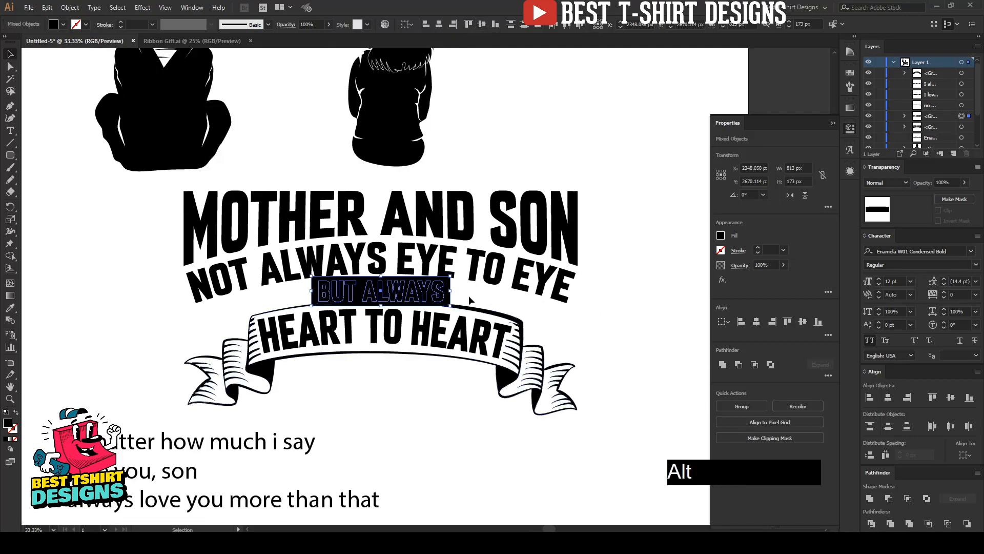
click(143, 7)
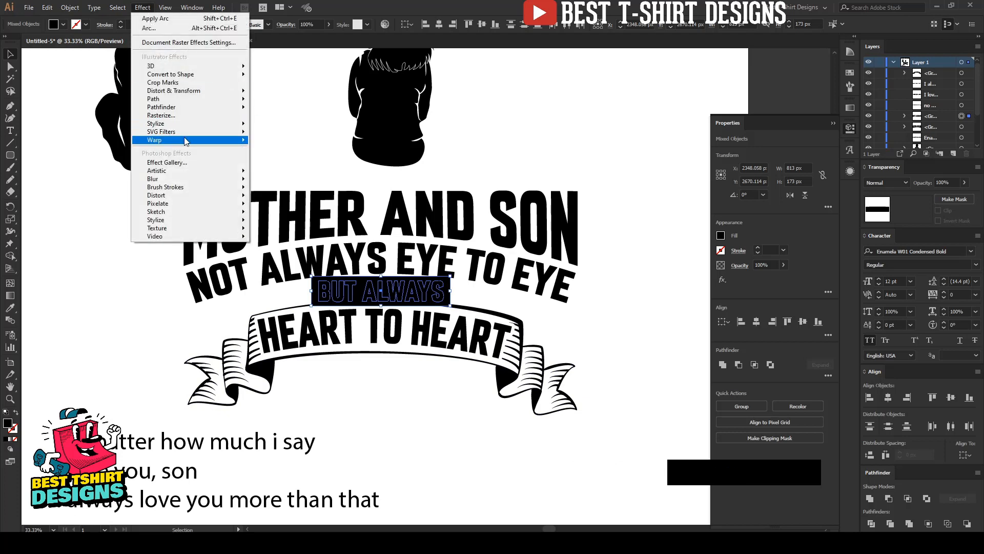
click(283, 108)
click(474, 299)
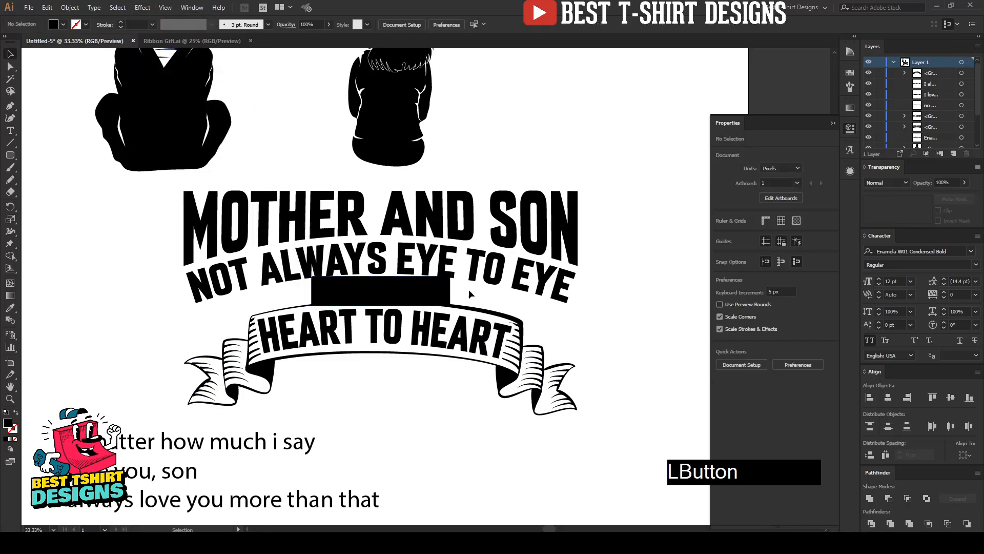
Step: Swap the rectangle's fill and stroke so it becomes an unfilled frame with a 20 pt black outline
drag(366, 295, 362, 296)
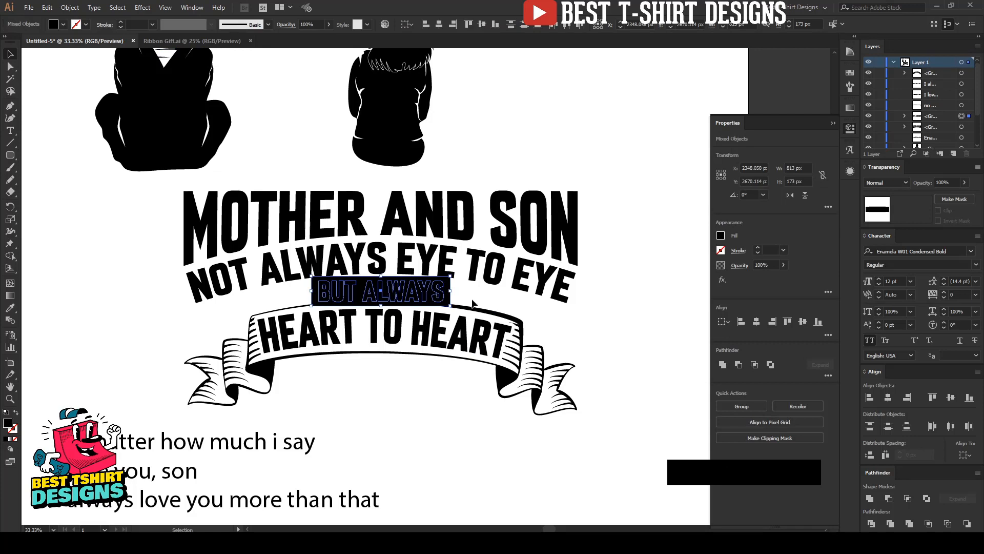
click(455, 291)
click(451, 294)
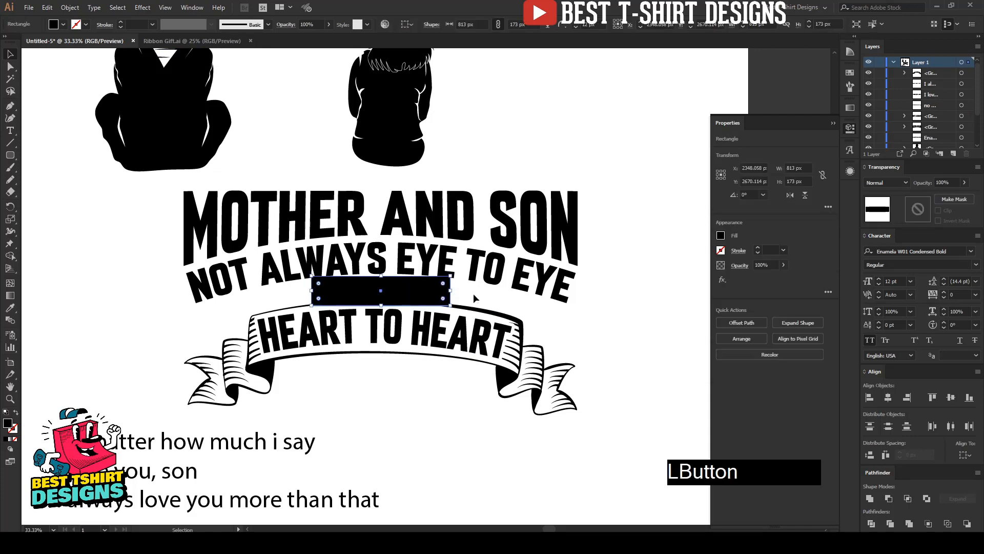
key(shift+x)
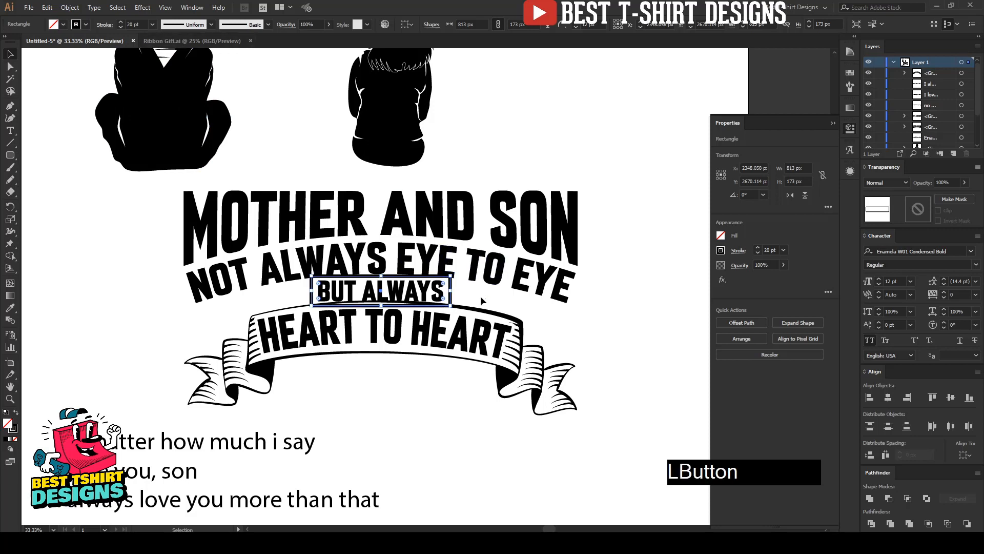
Step: Shrink "BUT ALWAYS" to about 706 px wide inside the frame and group the two together
scroll(405, 302, up, 1)
click(451, 293)
drag(463, 286, 460, 285)
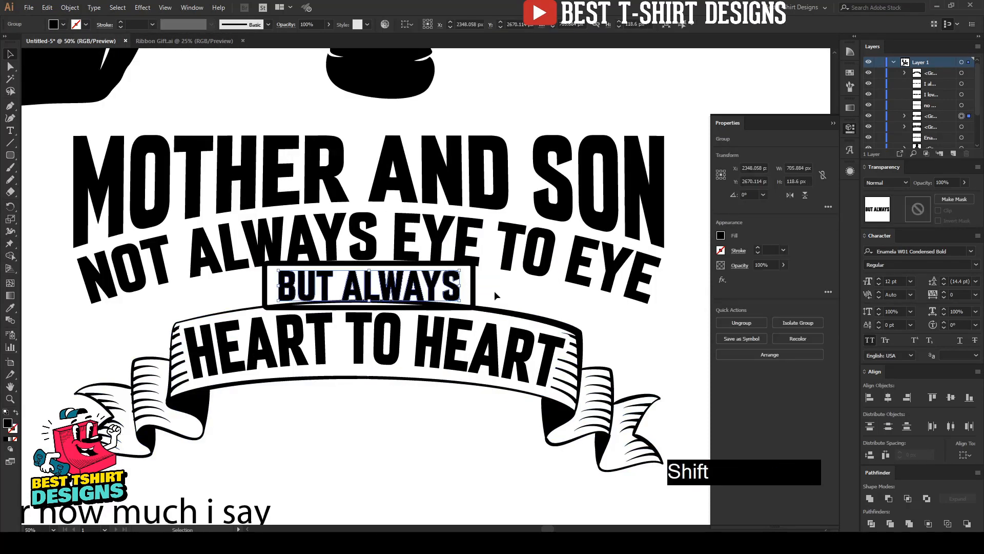
shift+click(472, 289)
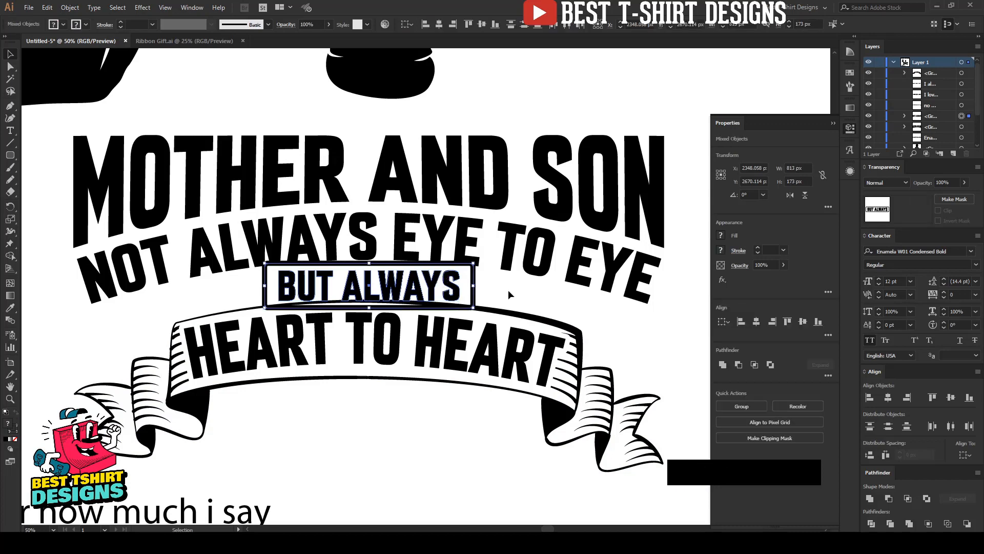
key(ctrl+g)
Step: Apply a horizontal Arc warp with a 10% bend to the framed "BUT ALWAYS" group
scroll(508, 290, down, 1)
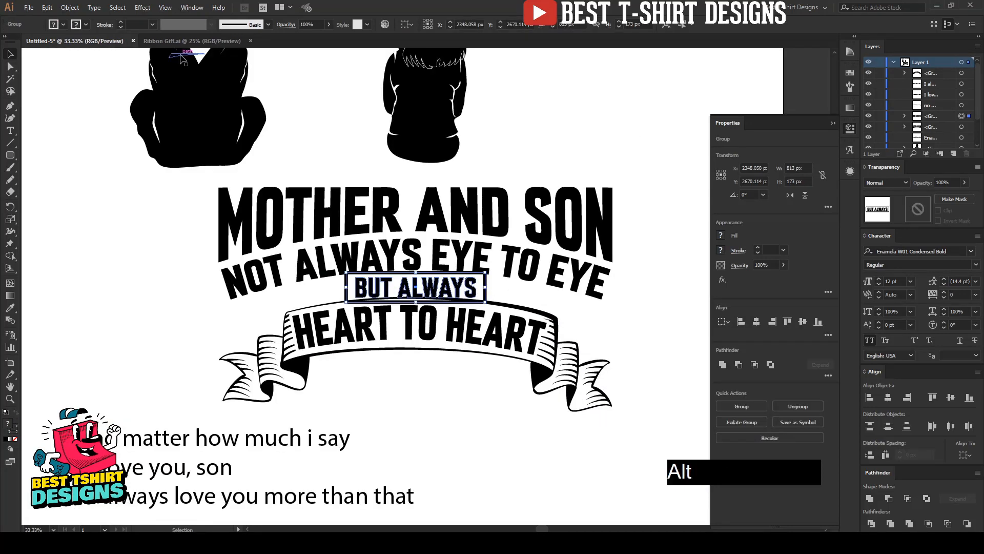
click(139, 8)
mouse_move(215, 139)
click(282, 139)
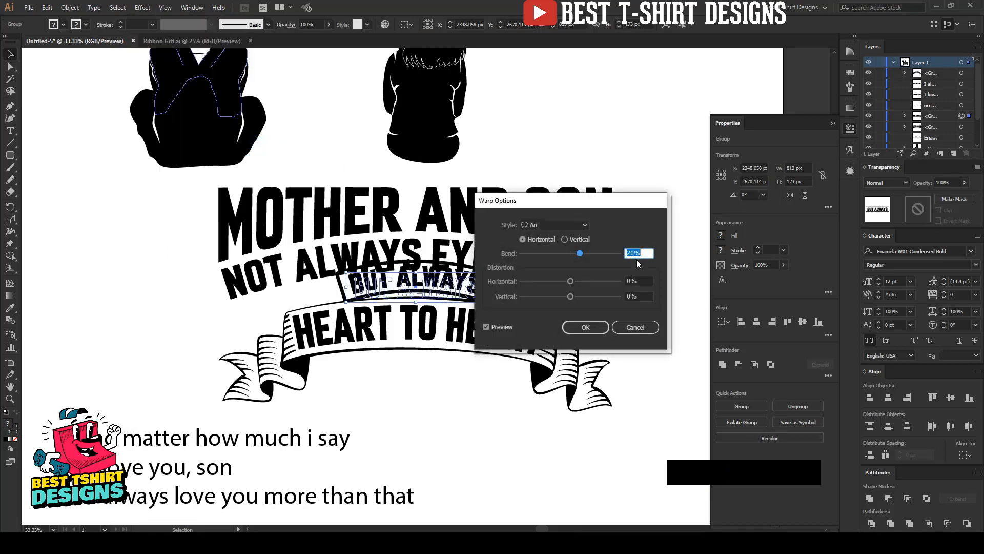
click(585, 326)
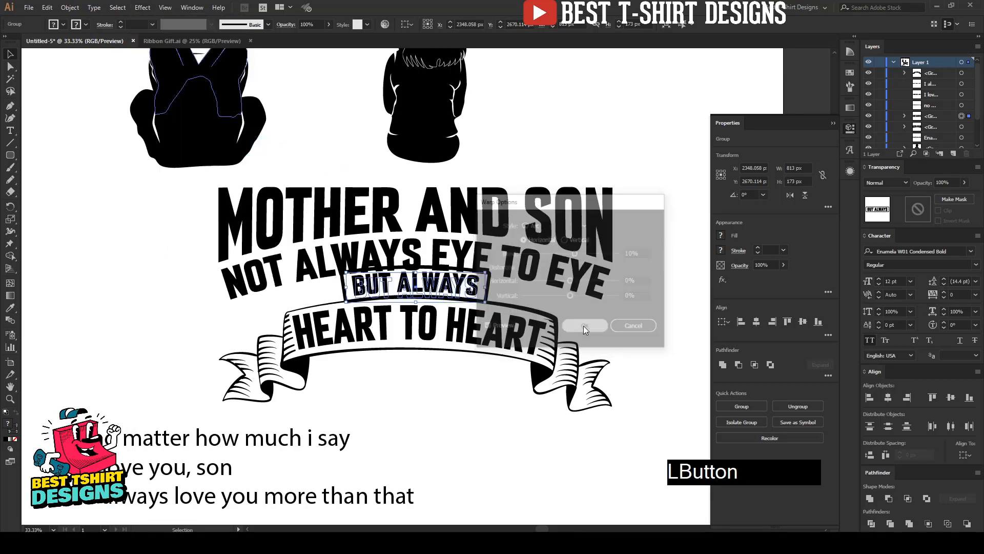
Step: Nudge the arched "BUT ALWAYS" frame 50 px down and 20 px to the left
key(Down)
key(Down)
key(Down)
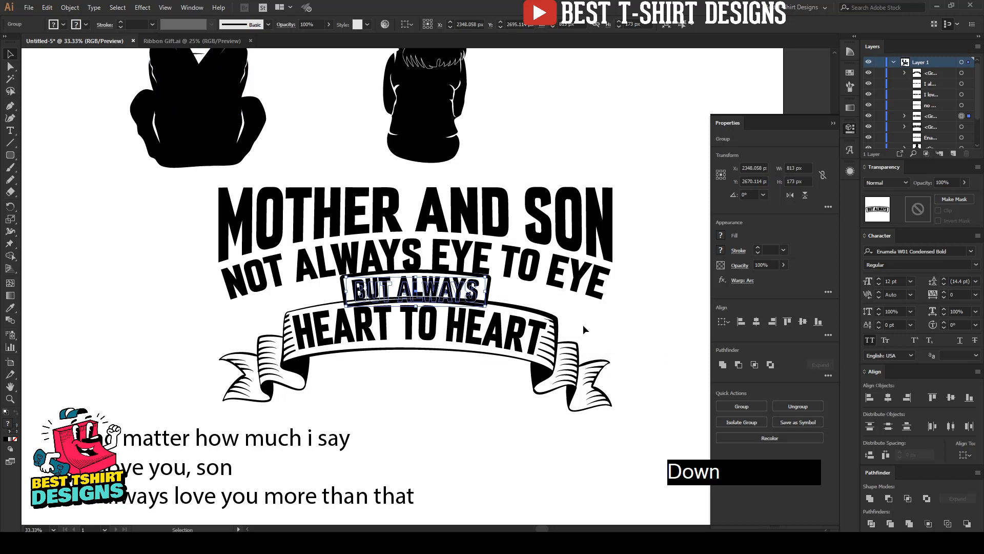
key(Down)
key(Left)
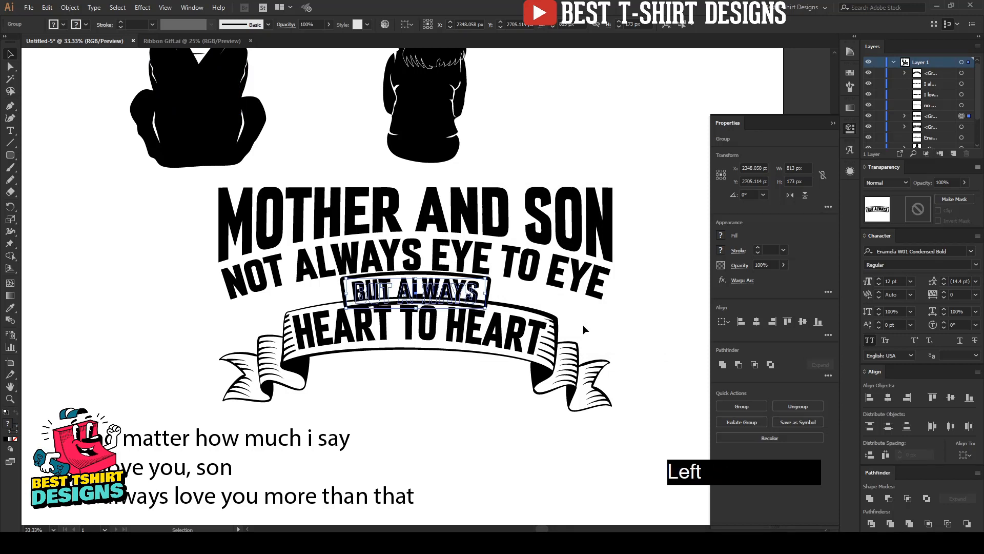
key(Left)
key(Left)
key(Left)
key(Down)
key(Down)
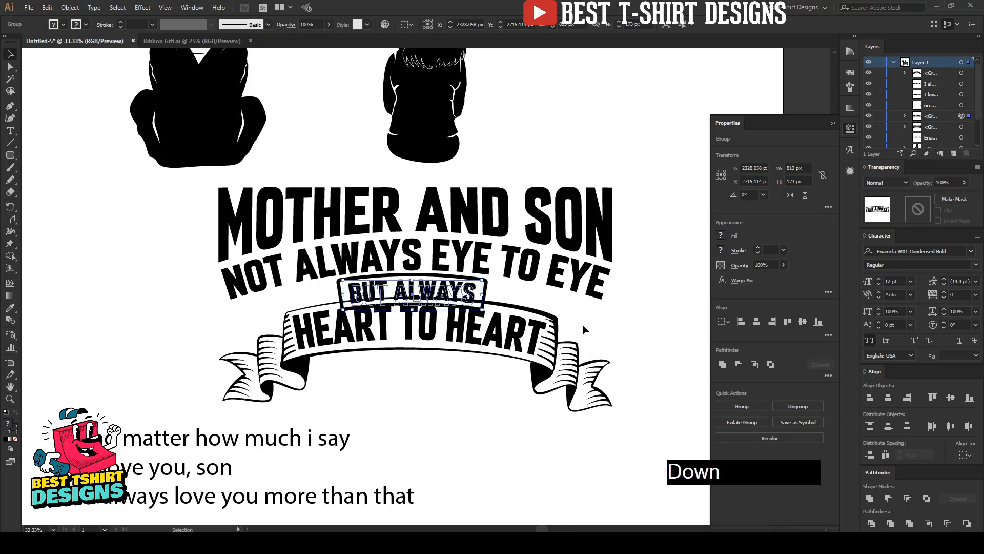
key(Down)
Step: Scale the arched "BUT ALWAYS" frame down proportionally to about 711 px wide
scroll(366, 285, up, 1)
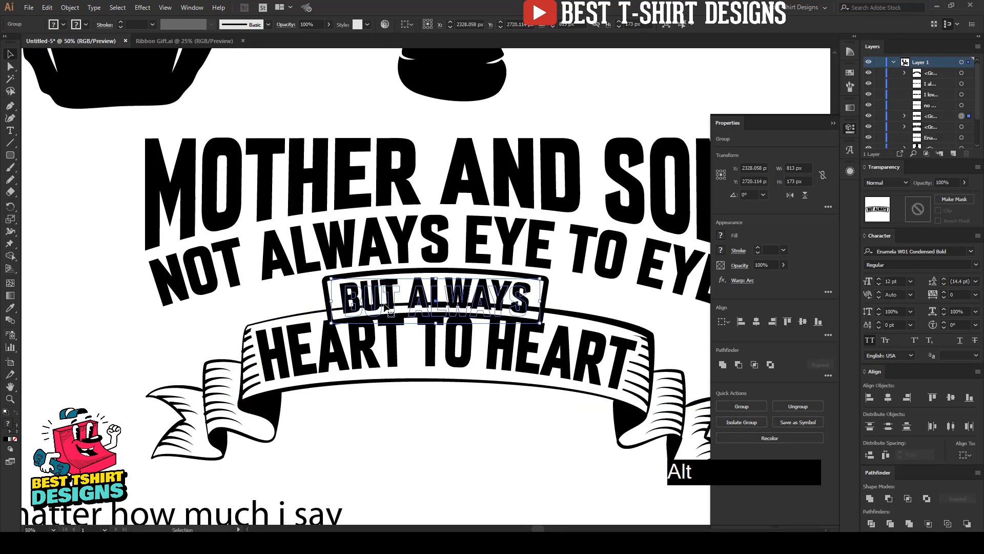
drag(433, 323, 436, 316)
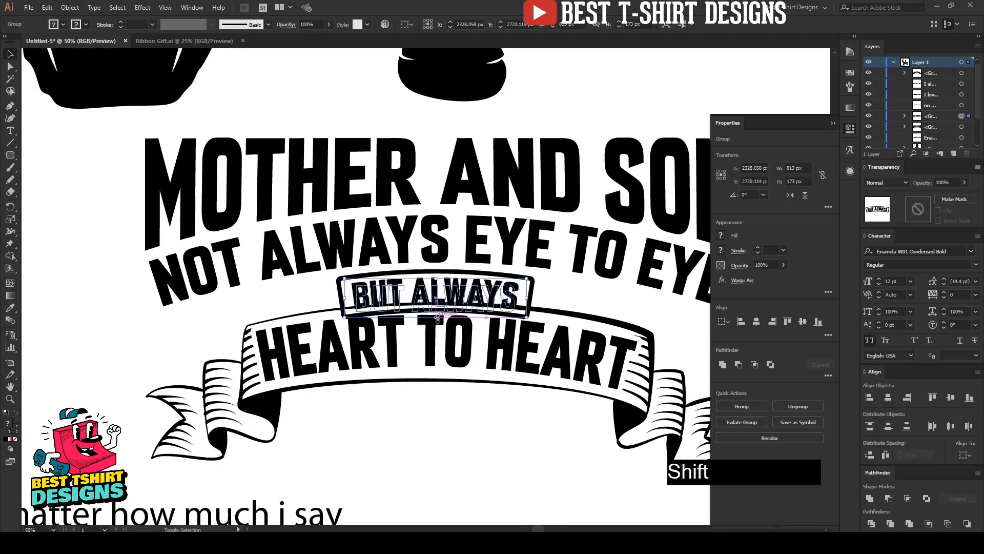
scroll(369, 320, down, 1)
key(Up)
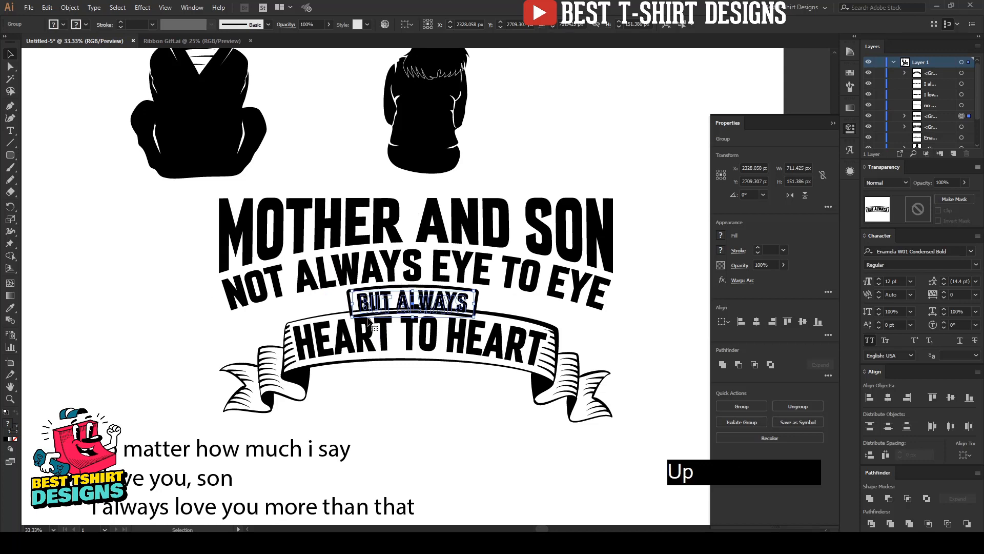
Step: Nudge the "HEART TO HEART" ribbon group 15 px down beneath the "BUT ALWAYS" frame
click(424, 341)
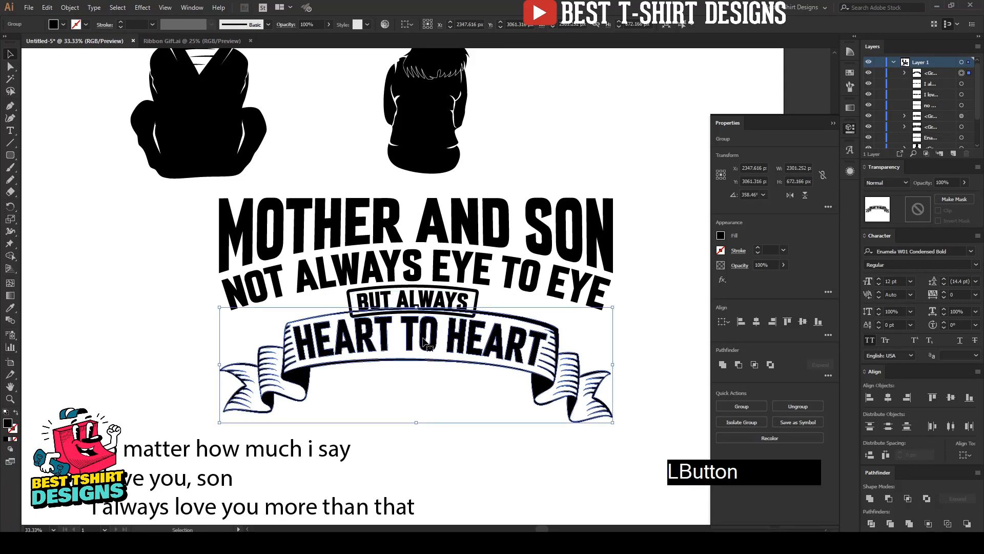
key(Down)
key(Down)
key(Down)
drag(442, 301, 446, 305)
key(Down)
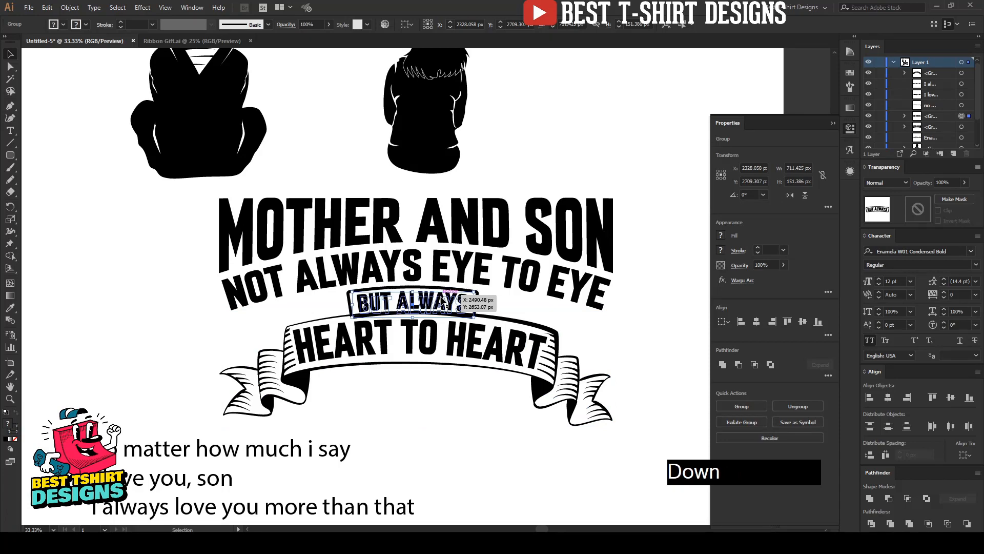
scroll(439, 302, up, 1)
click(506, 302)
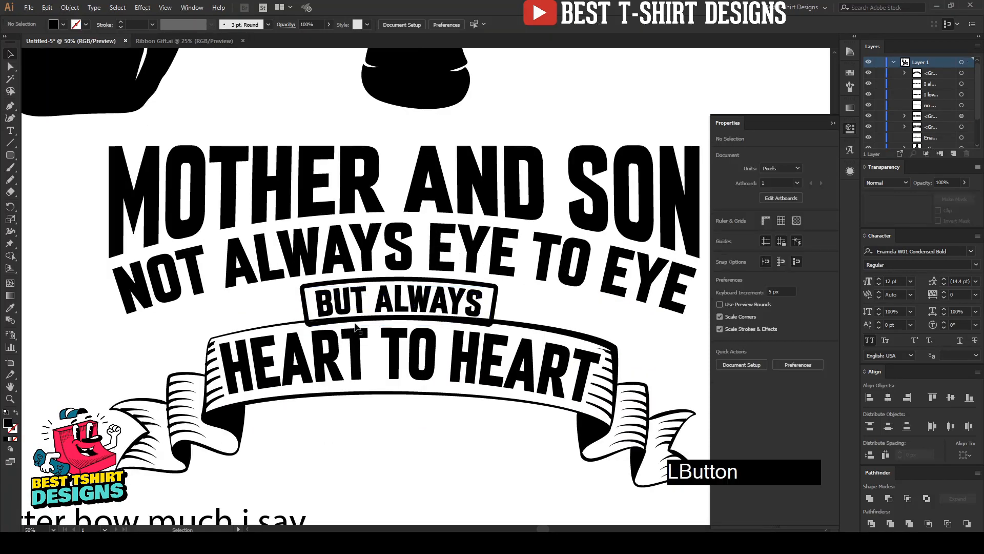
Step: Expand the appearance of the arched "BUT ALWAYS" group to turn its Arc warp into real paths
scroll(376, 325, up, 1)
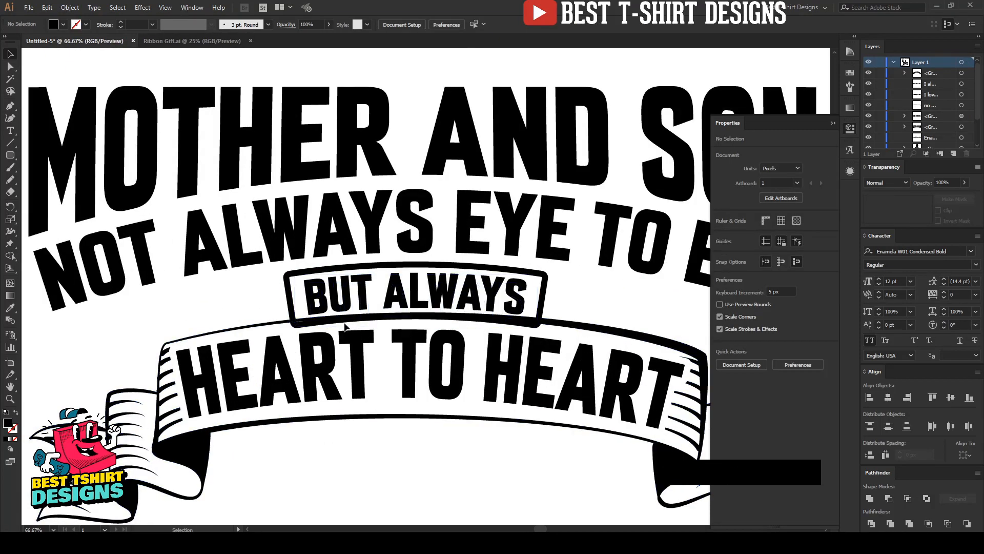
click(347, 324)
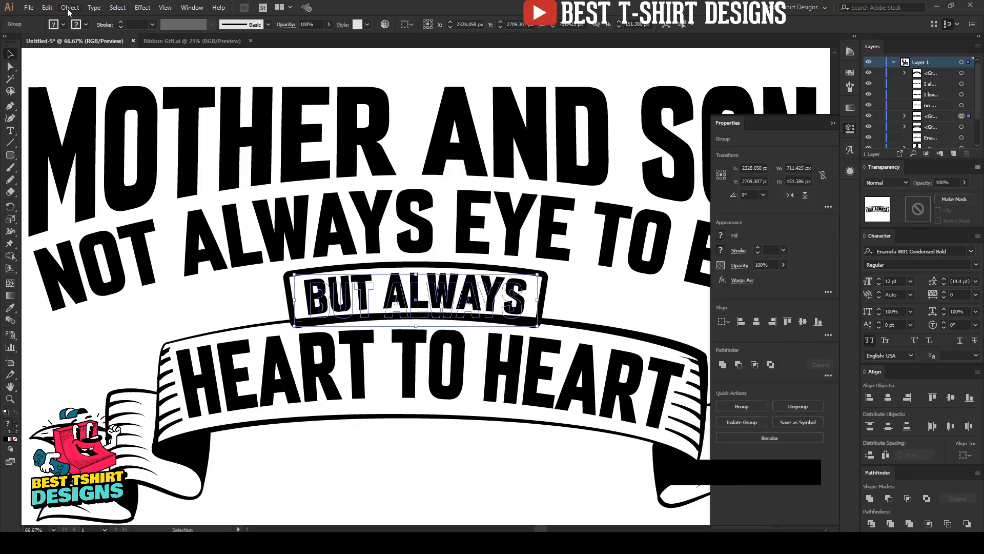
click(69, 8)
click(109, 148)
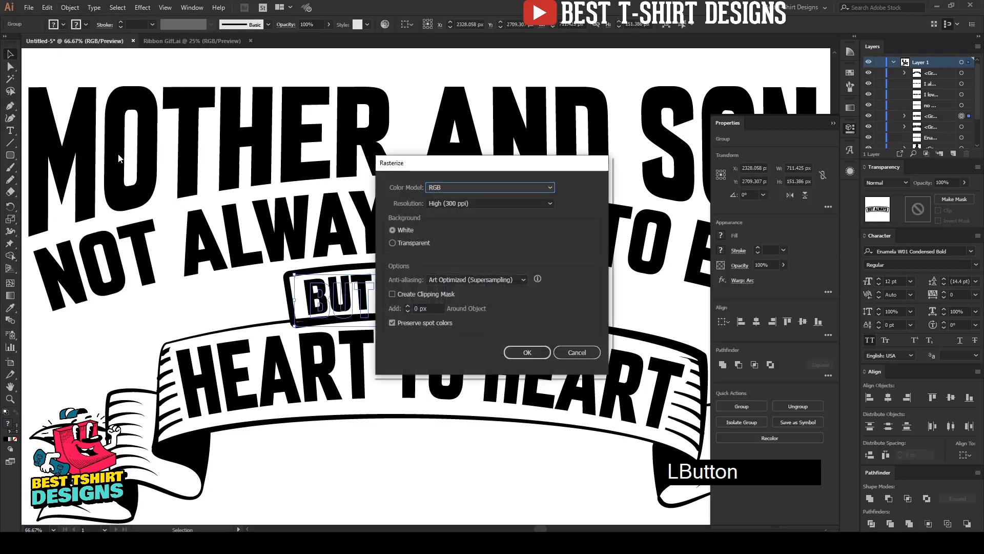
click(590, 349)
click(69, 8)
click(100, 129)
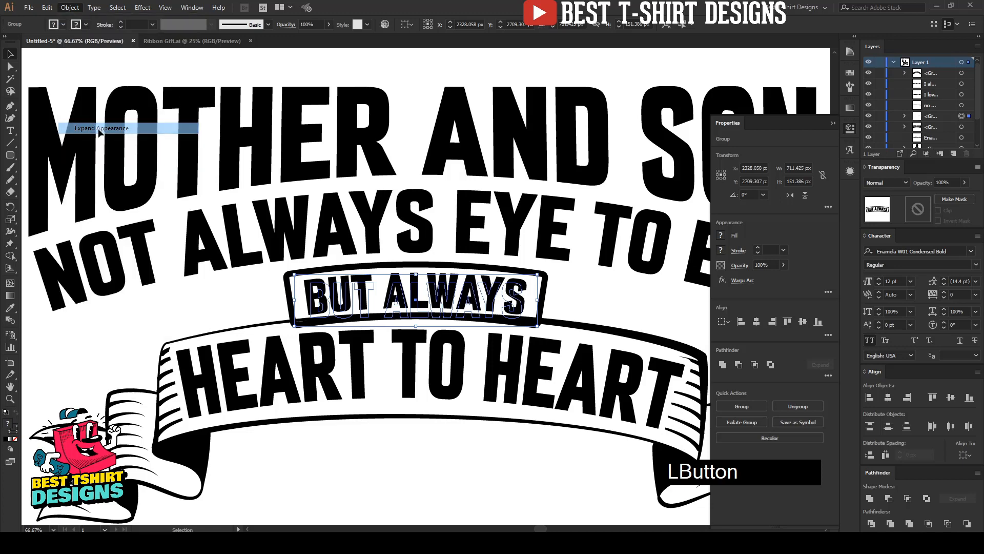
click(590, 293)
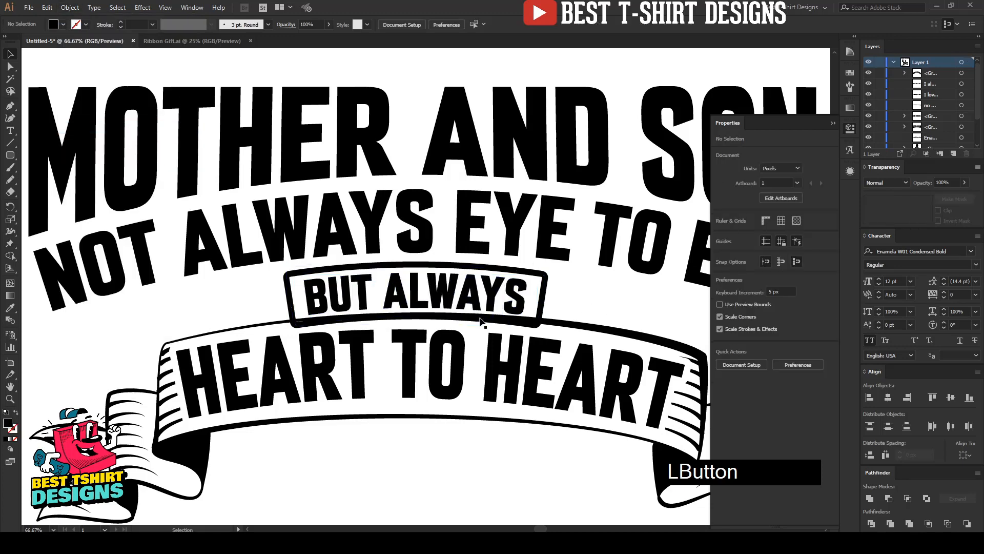
Step: Isolate the "BUT ALWAYS" group, copy its rounded frame path, and exit isolation
double_click(545, 291)
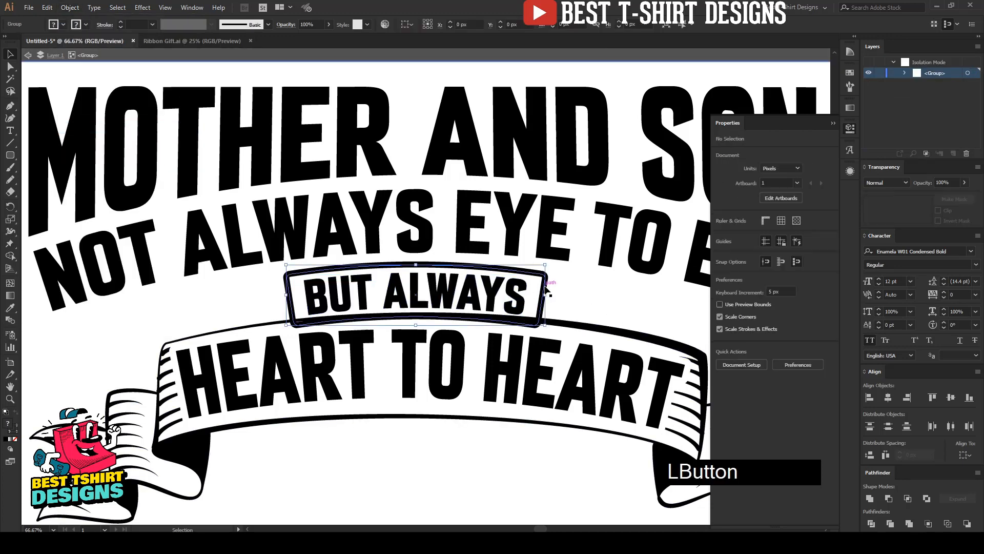
click(546, 291)
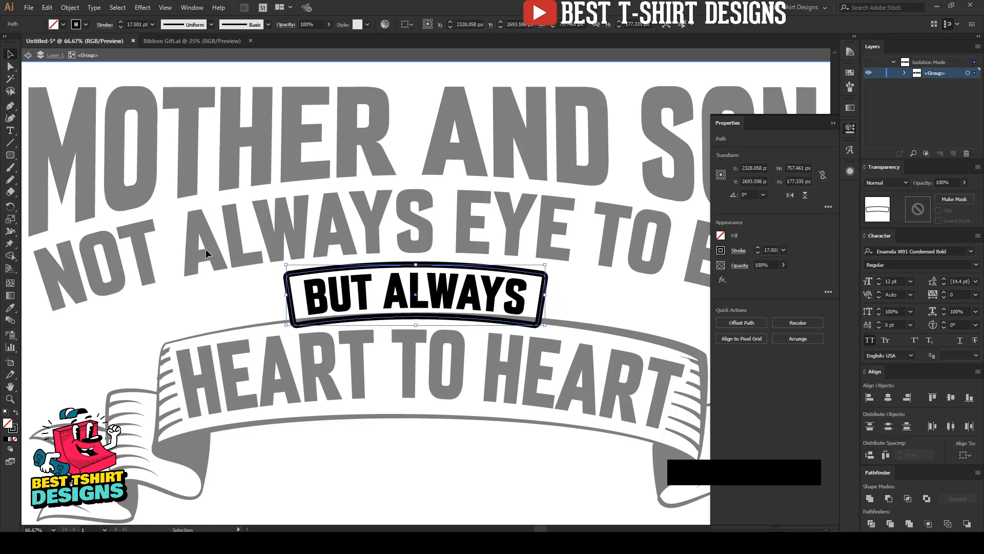
key(ctrl)
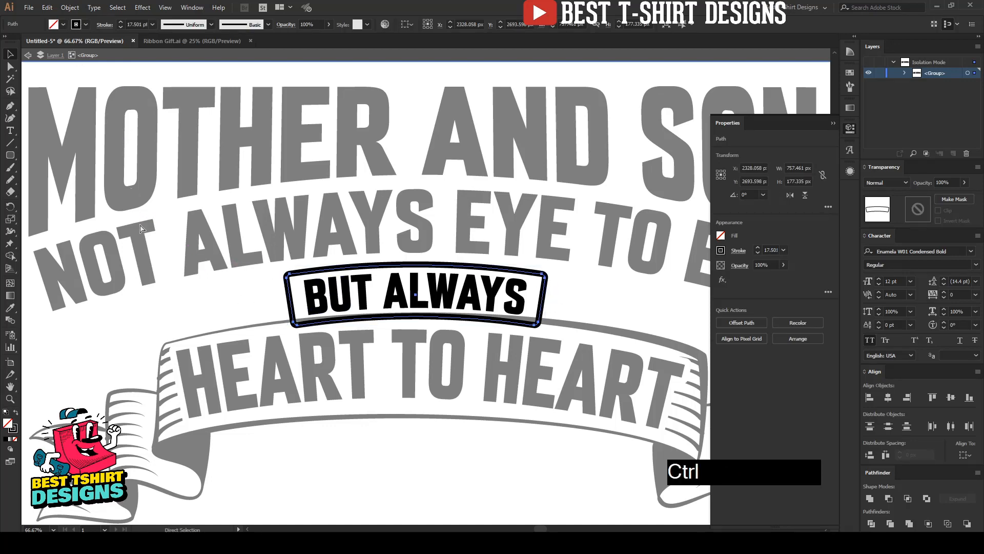
double_click(204, 309)
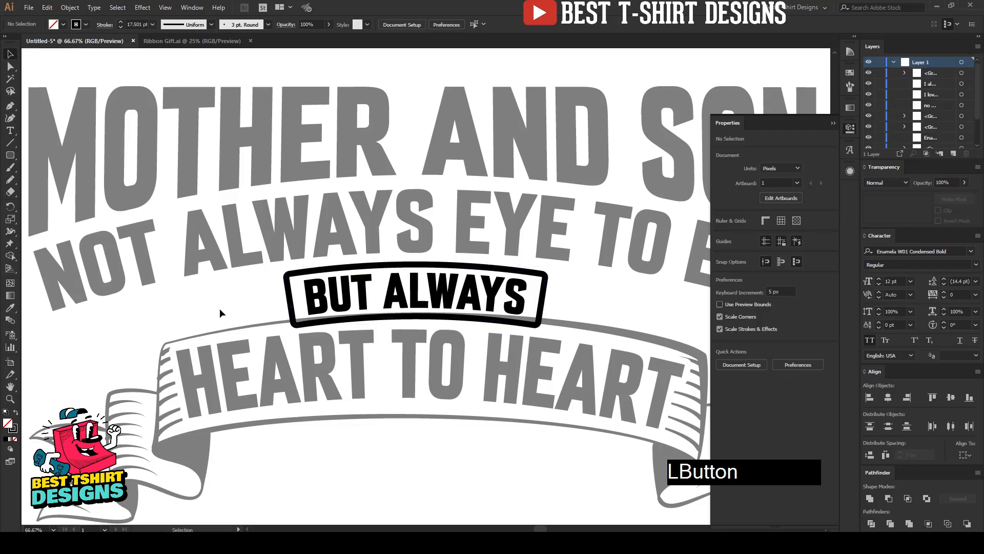
Step: Give the ribbon group an opacity mask with clipping off, containing the frame path pasted in place and switched from black stroke to black fill
click(228, 331)
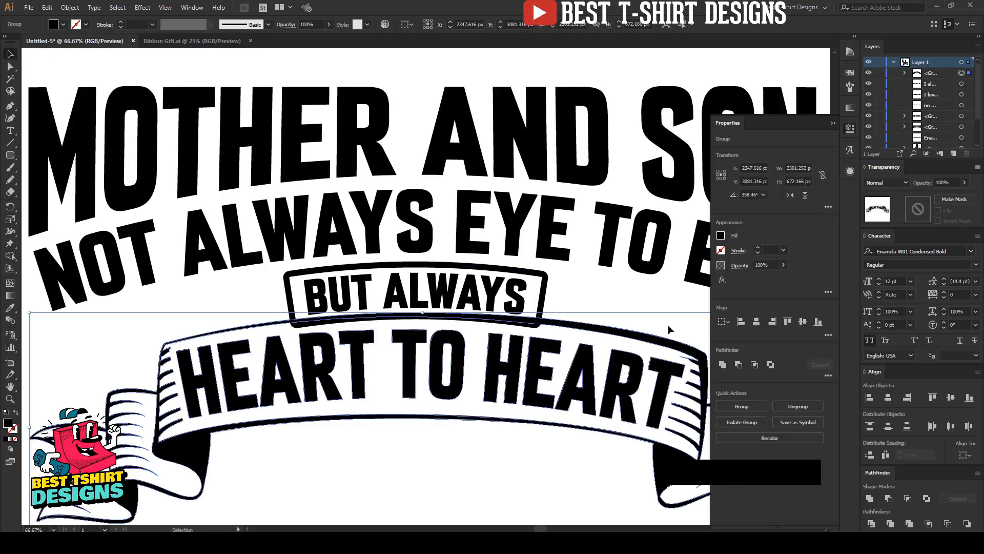
double_click(919, 213)
click(938, 210)
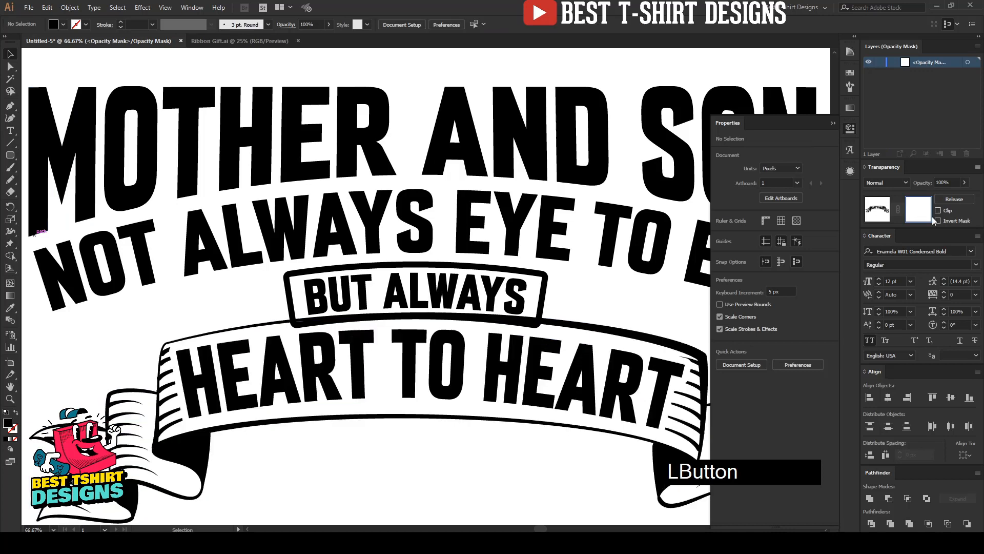
key(ctrl+f)
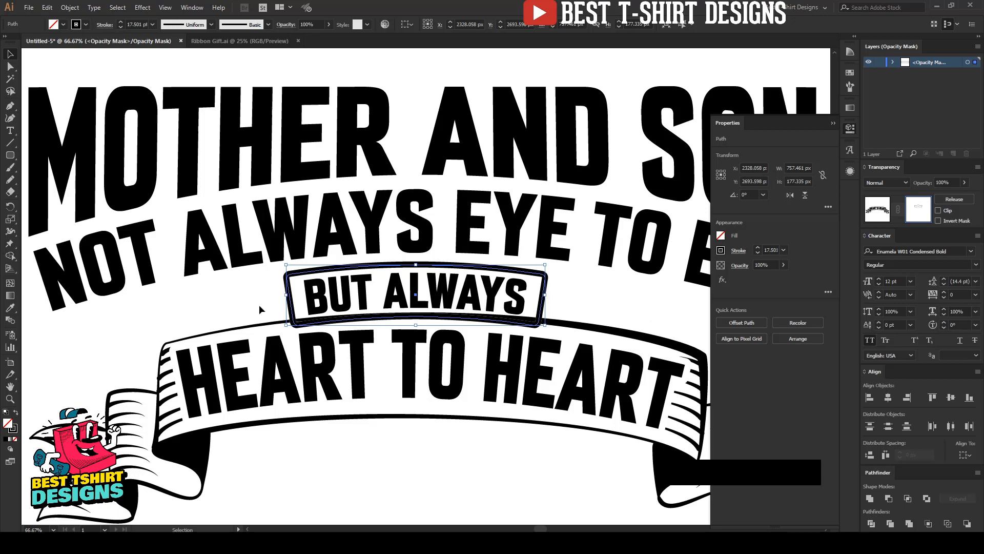
key(shift)
key(shift+x)
click(604, 300)
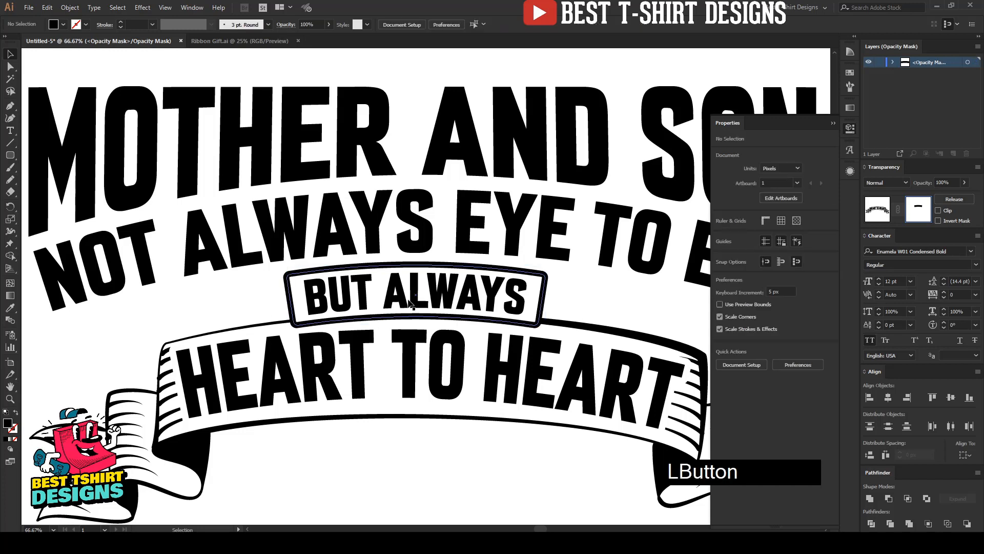
Step: Copy the filled frame shape from the ribbon's opacity mask and return to editing the artwork
scroll(323, 290, down, 1)
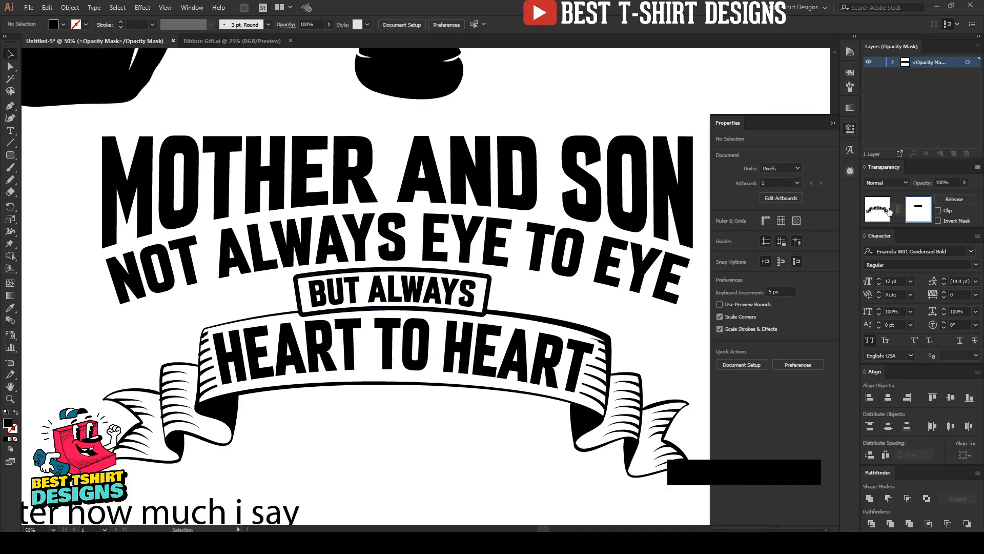
click(402, 299)
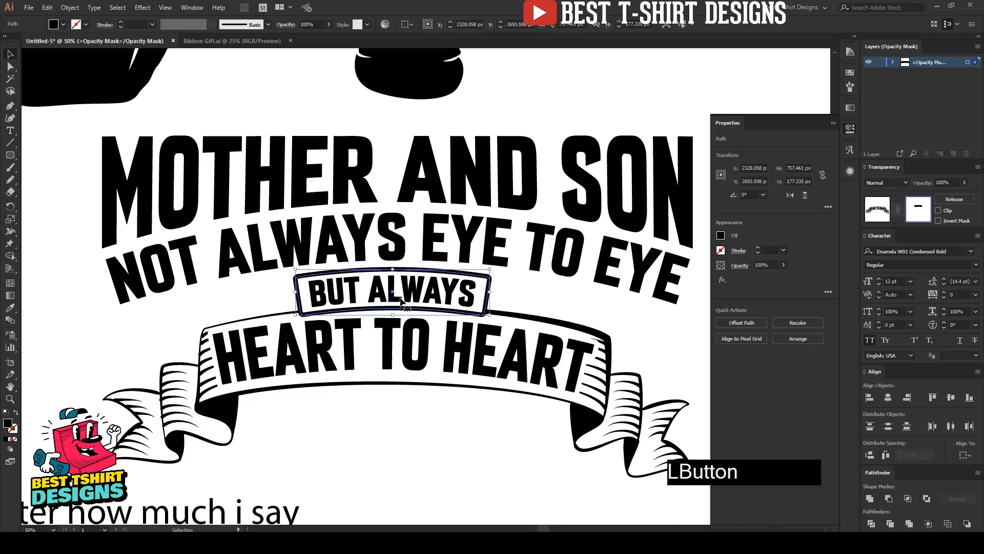
click(871, 215)
Step: Nudge the "BUT ALWAYS" frame and the "HEART TO HEART" ribbon up together by about 35 px
click(500, 294)
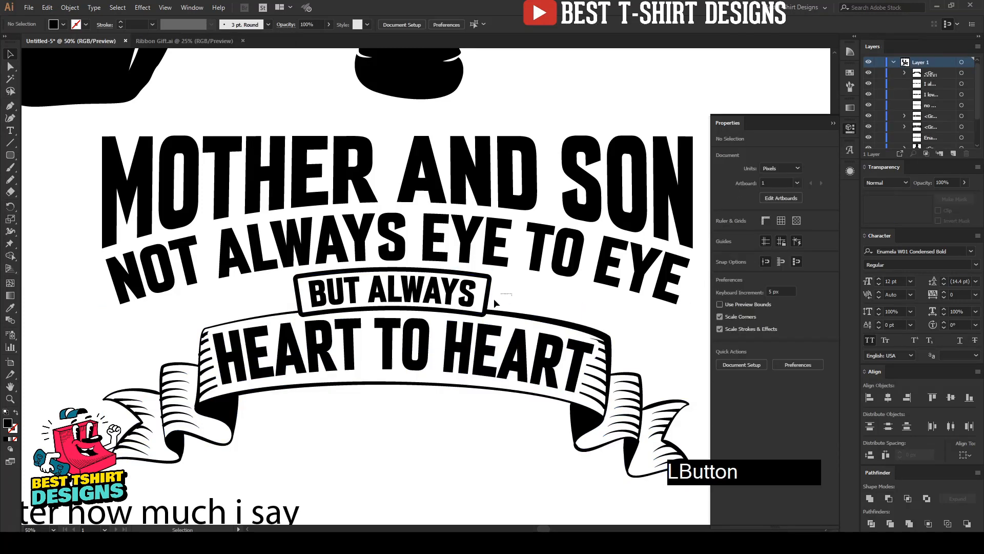
click(416, 363)
key(Up)
key(Up)
key(Up)
key(Up)
key(Up)
key(Up)
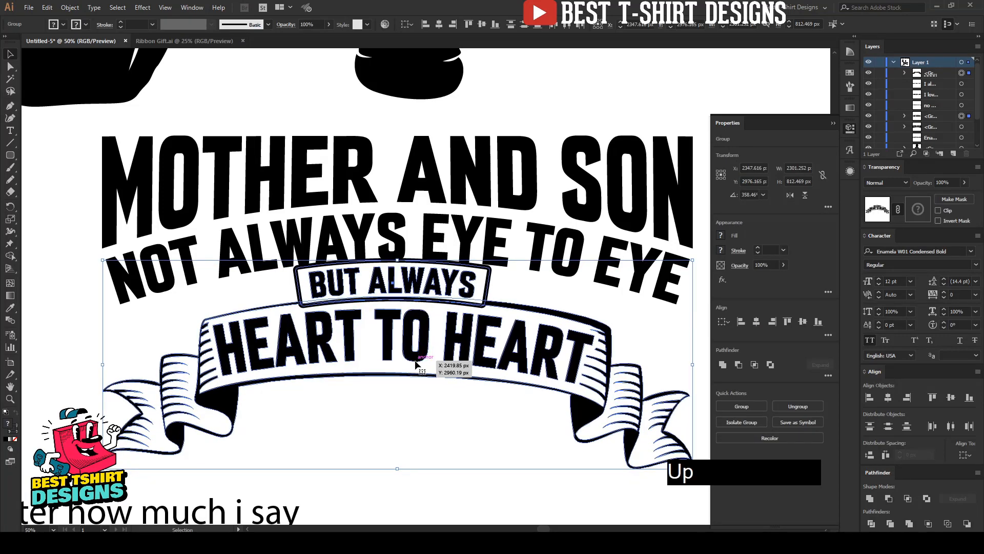
Step: Add an opacity mask with clipping off to the "MOTHER AND SON" lettering group and paste the filled frame shape in place
click(536, 262)
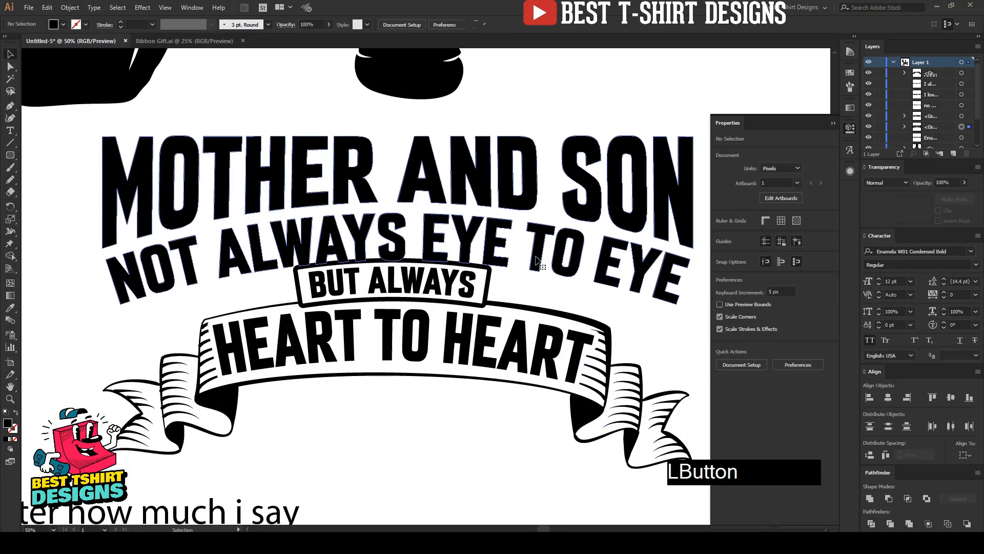
click(954, 199)
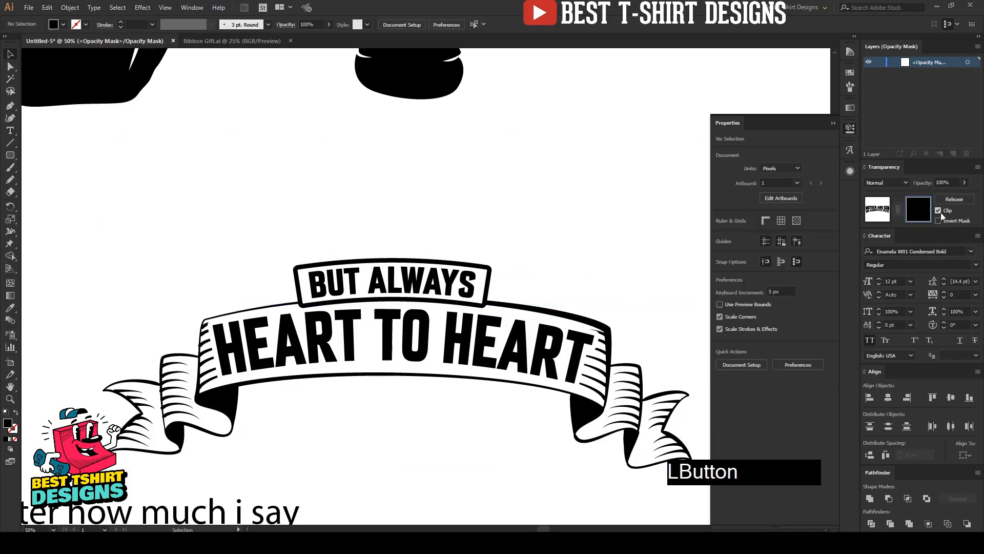
click(940, 212)
key(ctrl+f)
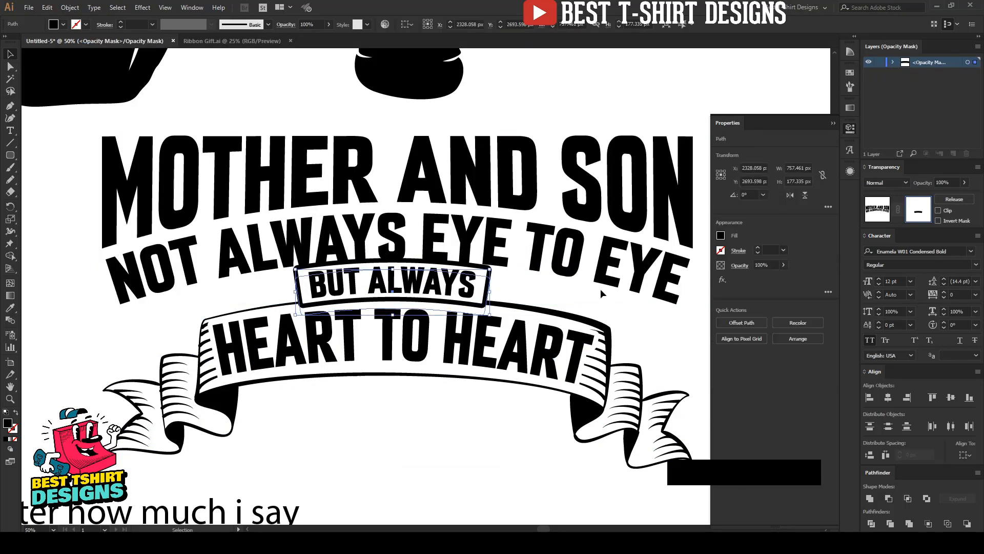
Step: Nudge the filled frame shape in the lettering's mask 40 px up to match the "BUT ALWAYS" frame
key(Up)
key(Up)
key(Up)
key(Up)
key(Up)
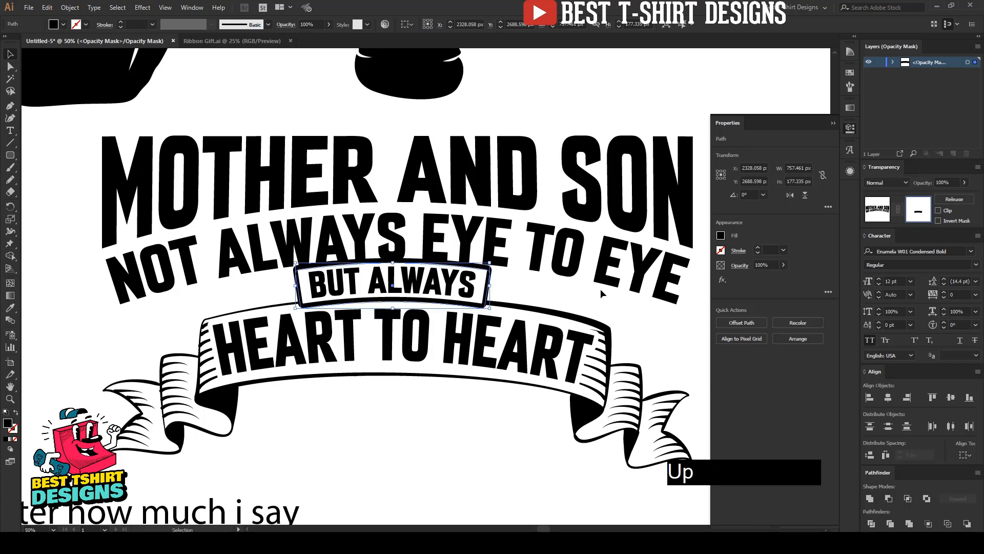
key(Up)
key(Up)
key(Up)
key(Up)
key(Up)
key(Up)
key(Up)
key(Up)
key(Up)
key(Up)
key(Up)
key(Up)
key(Up)
key(Up)
key(Up)
key(Up)
key(Up)
key(Up)
key(Up)
key(Up)
click(601, 288)
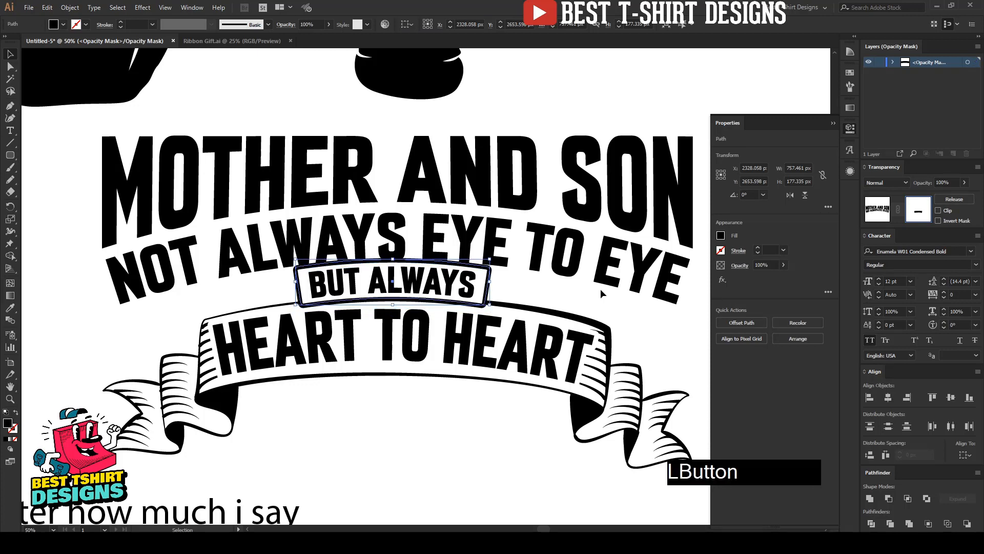
Step: Try a 20 px path offset with round joins on the lettering mask's frame shape, and delete the offset path
click(880, 210)
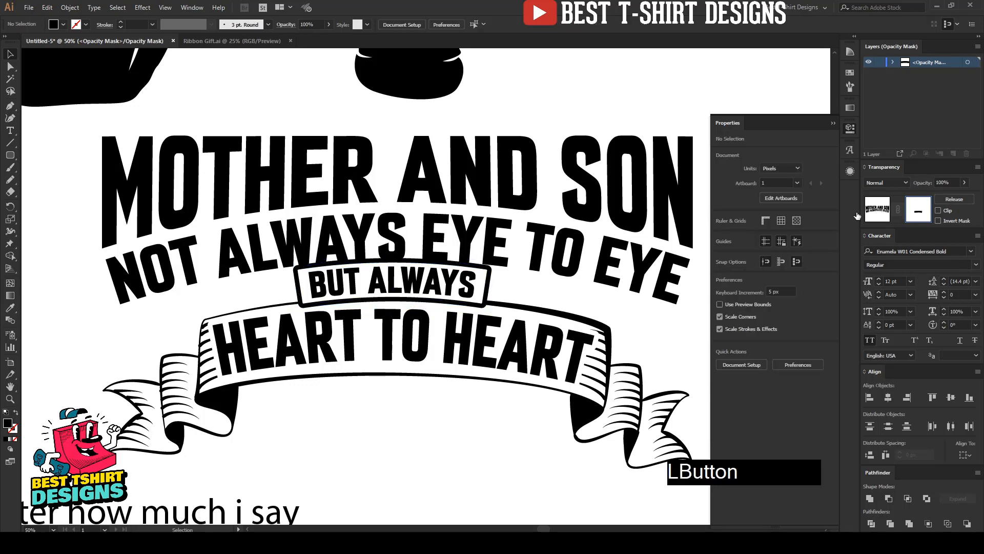
click(910, 211)
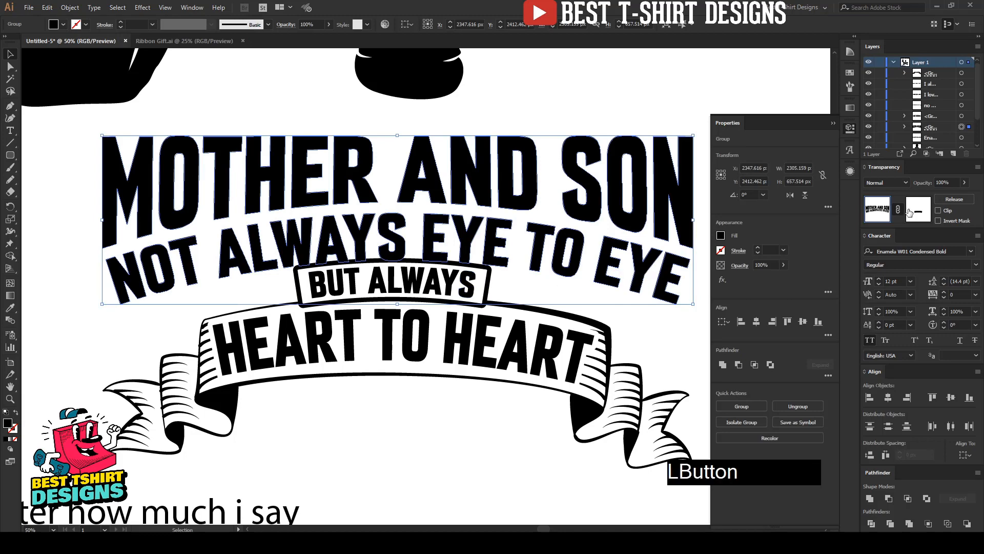
click(405, 287)
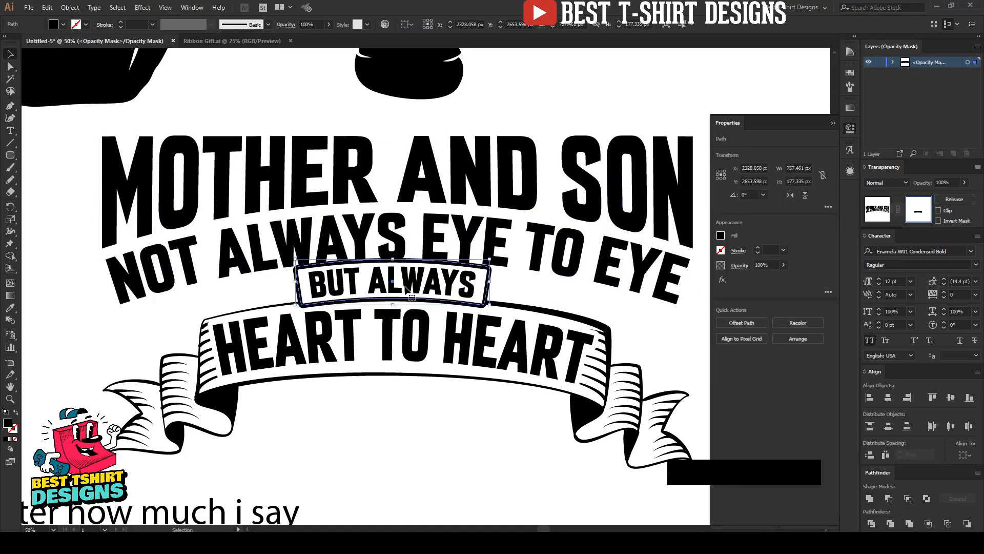
key(ctrl+alt+o)
click(604, 319)
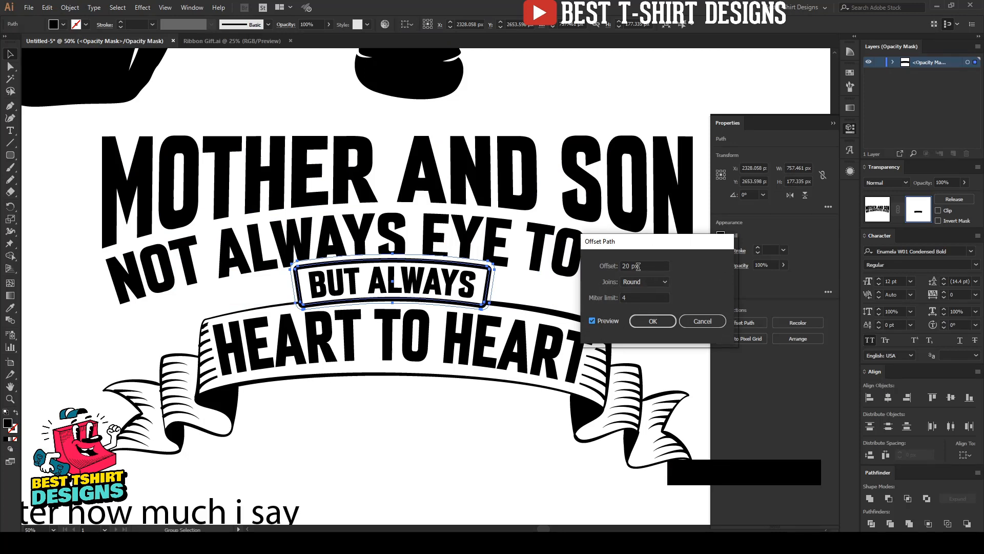
click(653, 321)
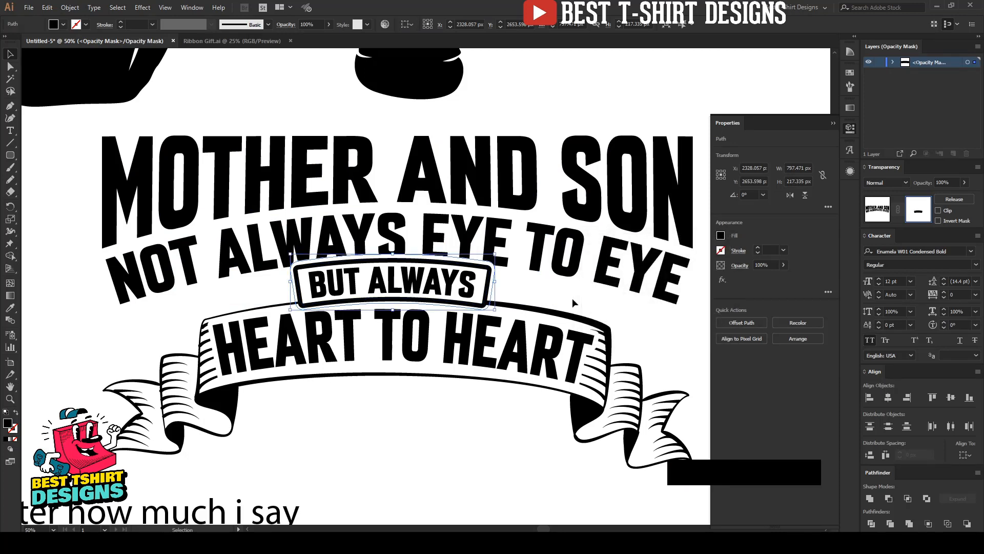
key(Delete)
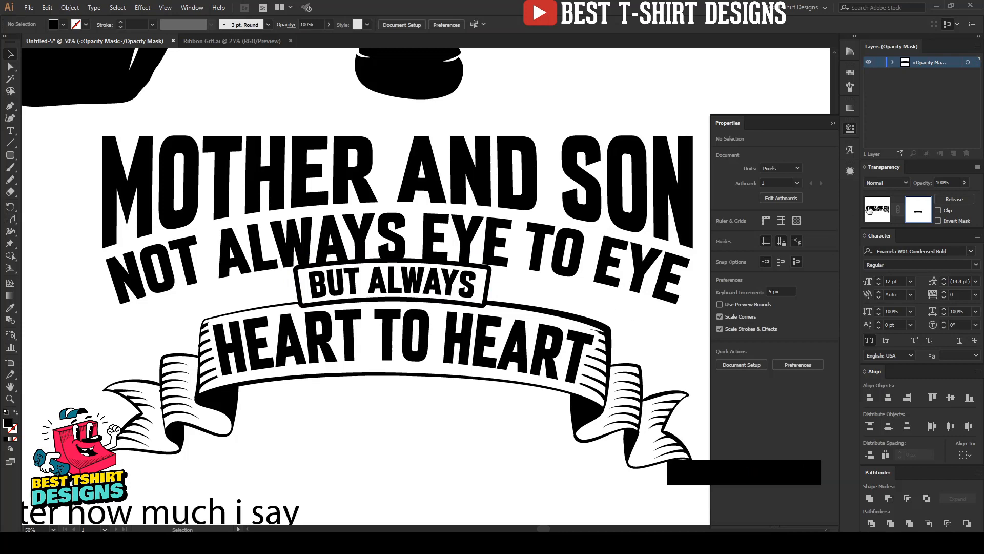
Step: Return to the artwork and nudge the "BUT ALWAYS" frame and ribbon down together by about 25 px, clear of the lettering
click(878, 208)
drag(507, 291, 470, 314)
key(Down)
key(Down)
key(Down)
key(Down)
key(Down)
key(Down)
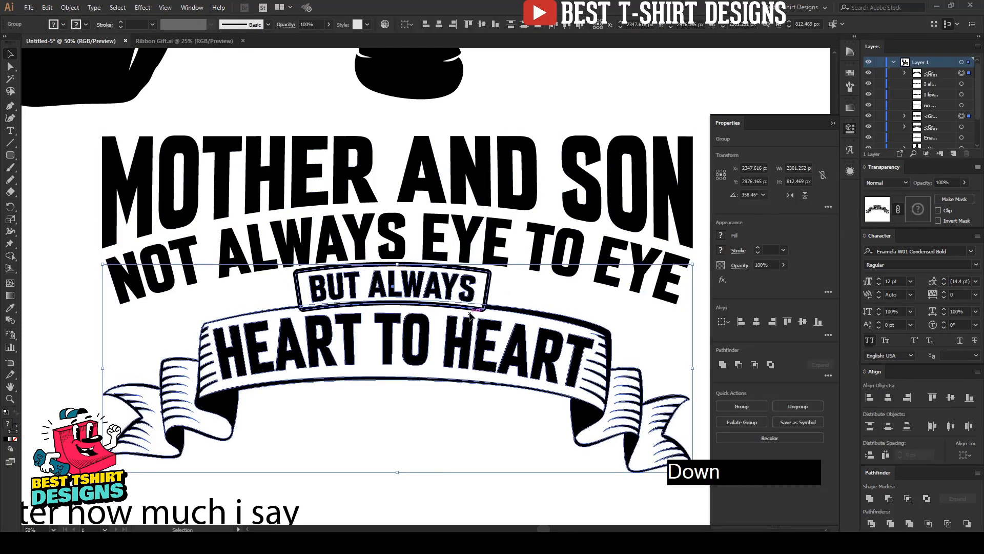
key(Down)
key(Down)
key(Down)
key(Down)
key(Down)
key(Up)
key(Up)
key(Up)
key(Up)
key(Up)
key(Up)
key(Up)
key(Up)
key(Up)
key(Up)
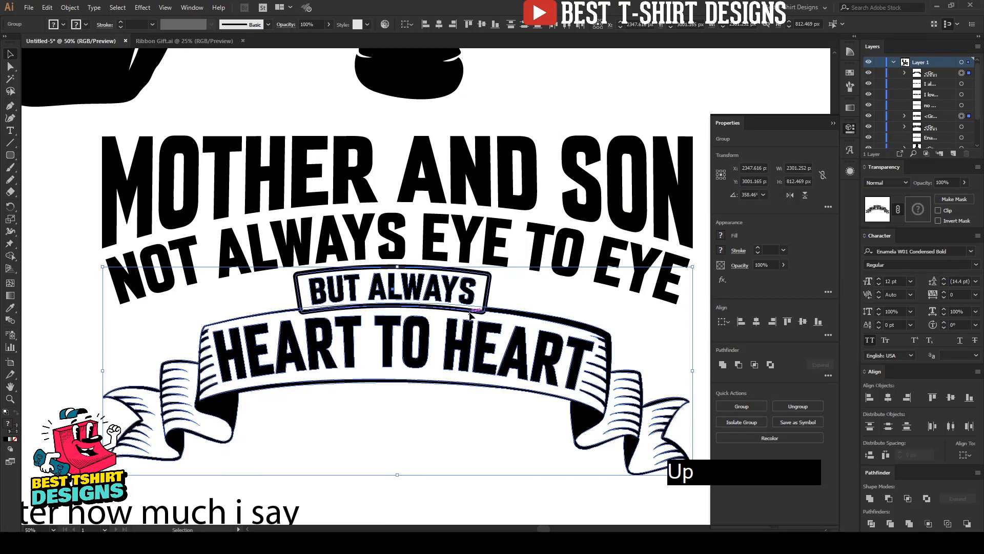
key(Down)
click(536, 282)
Step: Delete the frame shape from the "MOTHER AND SON" lettering's opacity mask and return to the artwork
click(490, 243)
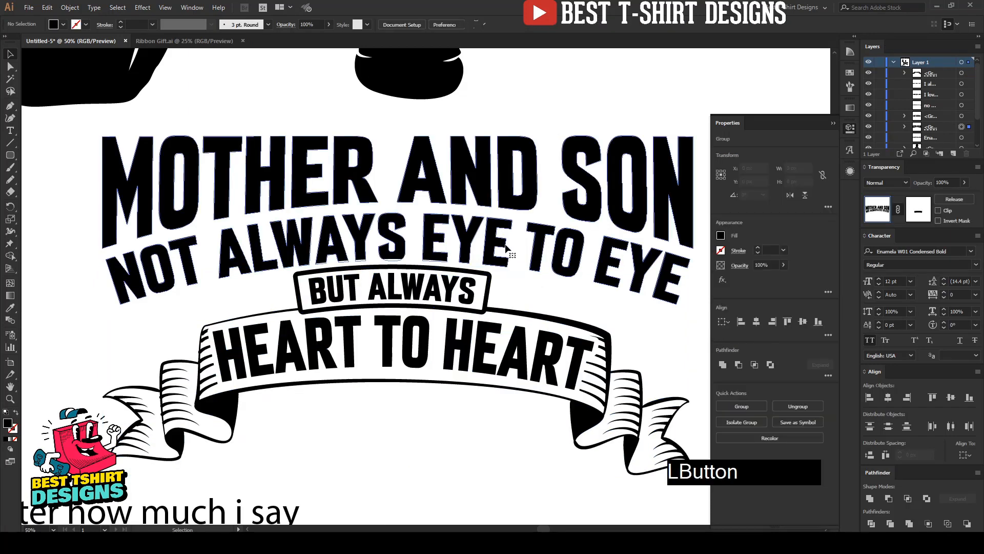
click(925, 215)
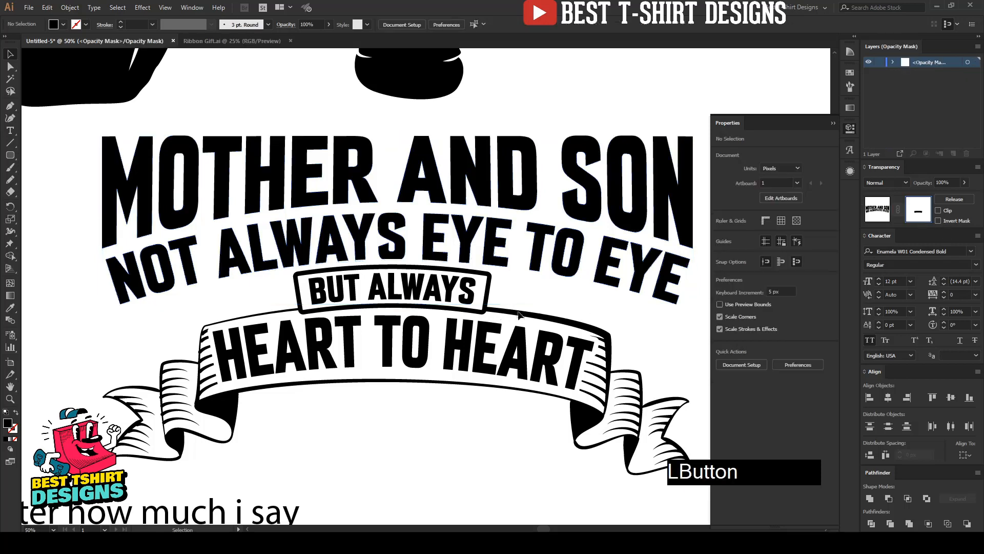
click(258, 251)
key(Delete)
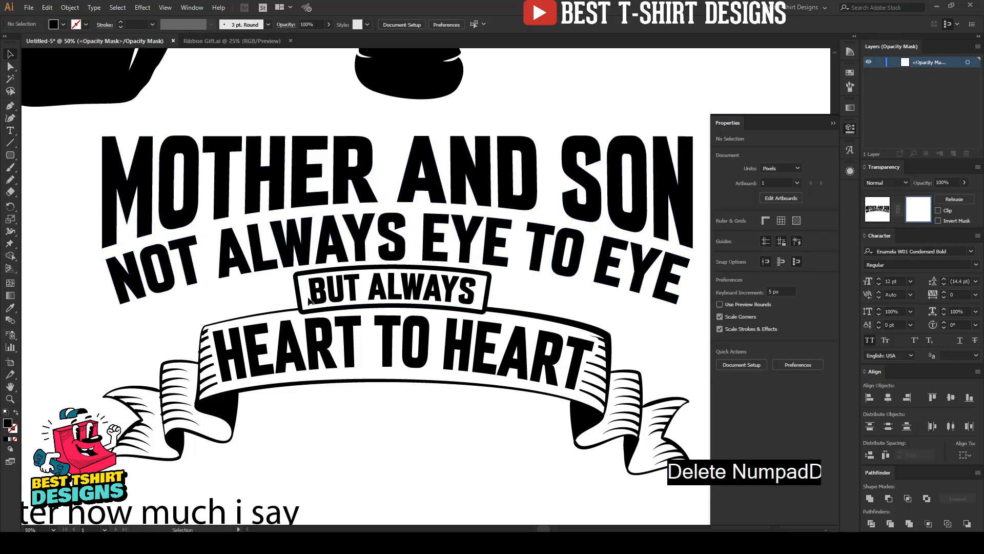
click(877, 209)
alt+scroll(373, 261, down, 2)
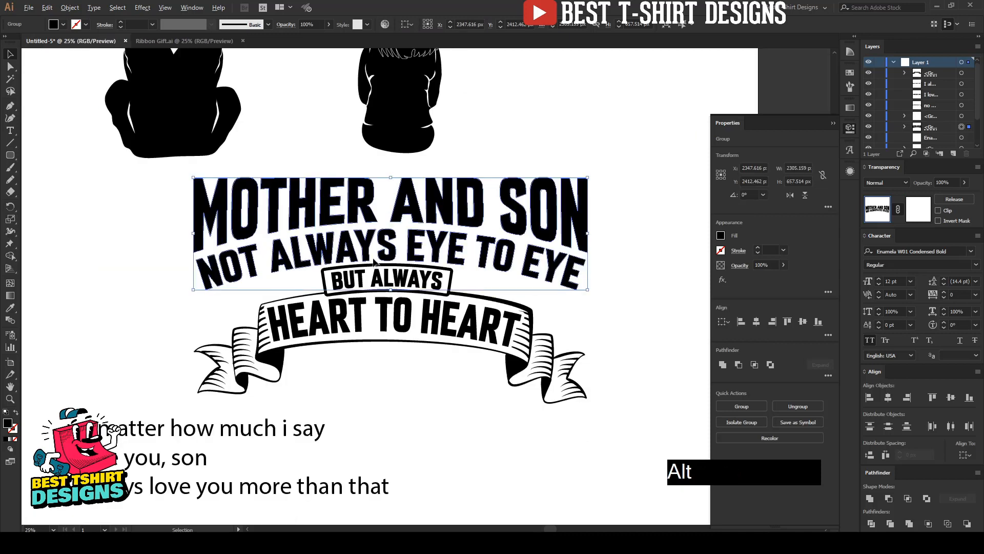
click(402, 342)
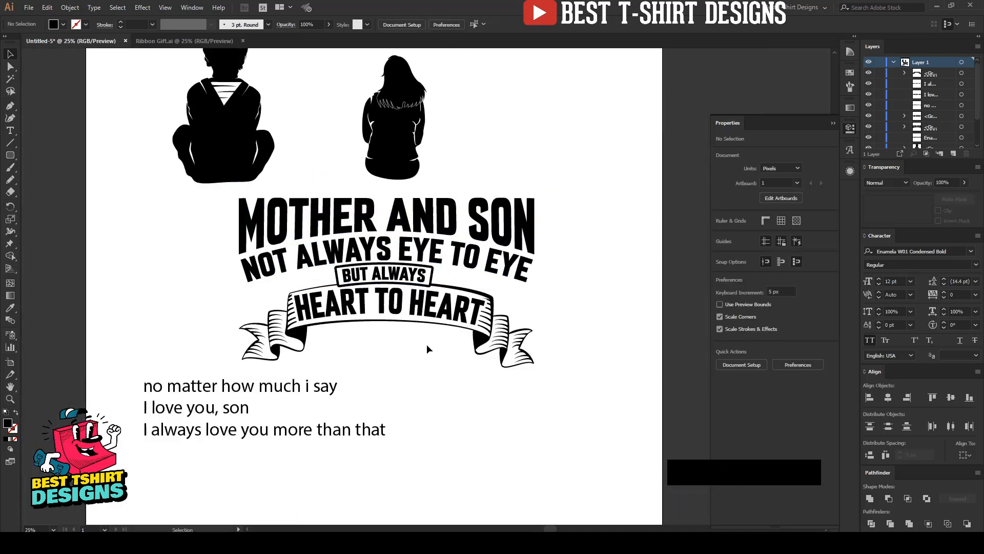
Step: Scale the whole "MOTHER AND SON" lettering and ribbon group down proportionally to about 1735 px wide
alt+scroll(404, 334, down, 1)
drag(271, 256, 491, 351)
shift+drag(491, 300, 464, 291)
click(534, 277)
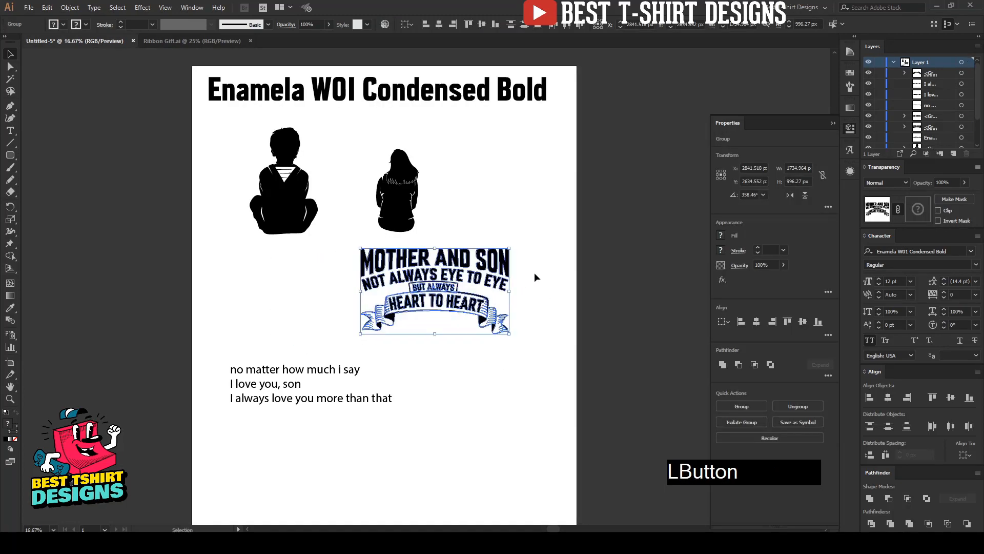
alt+scroll(496, 290, up, 2)
click(422, 361)
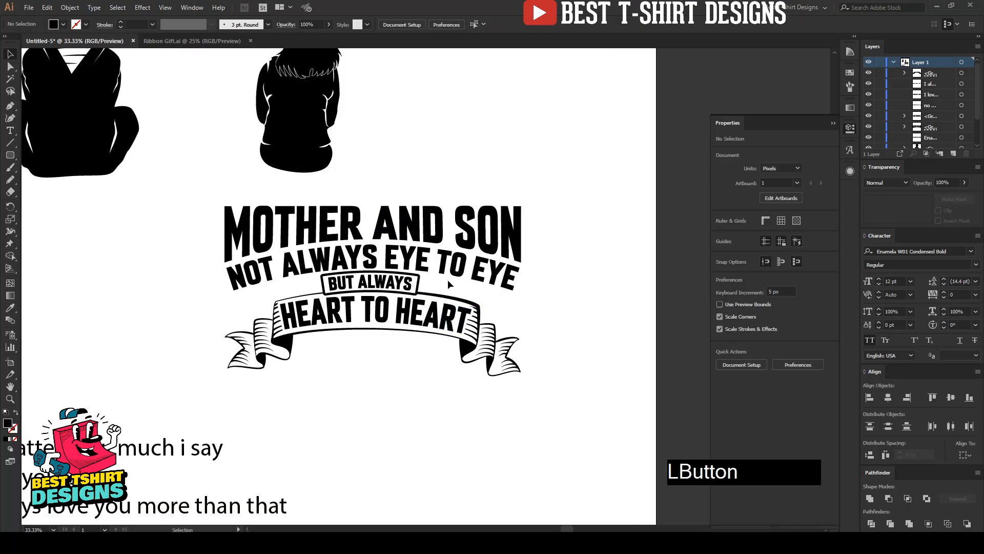
Step: Move the three "no matter how much i say" text lines together up and left, beside the ribbon
alt+scroll(411, 352, down, 1)
click(233, 374)
drag(175, 460, 130, 310)
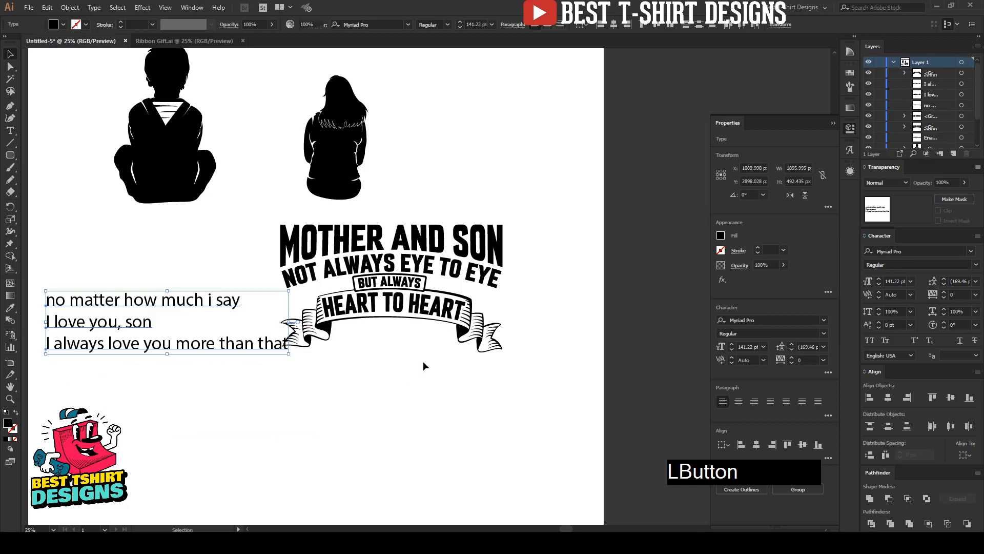
click(421, 358)
Step: Move the "I love you, son" line below the ribbon and set its font to Enamela W01 Condensed Bold
scroll(410, 328, down, 1)
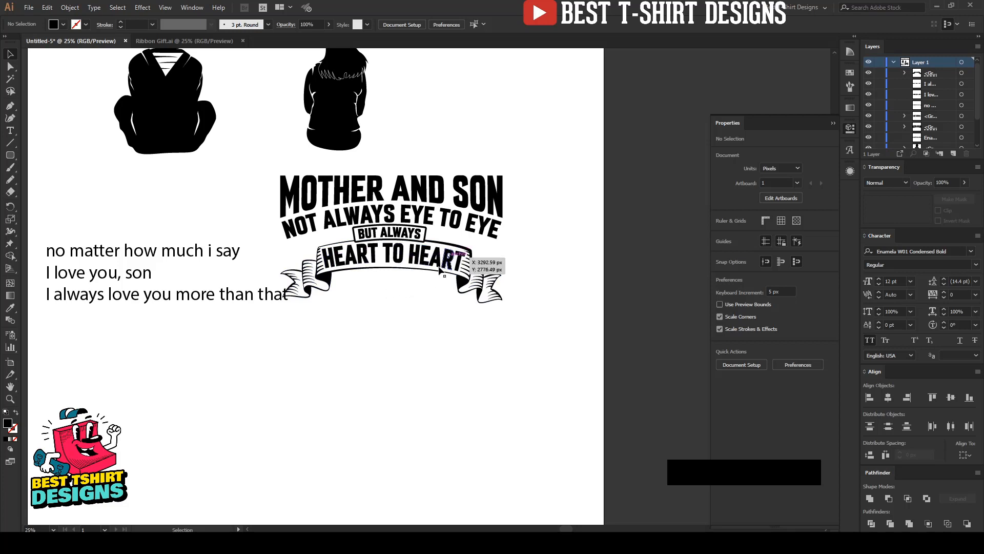
drag(129, 278, 384, 377)
right_click(384, 378)
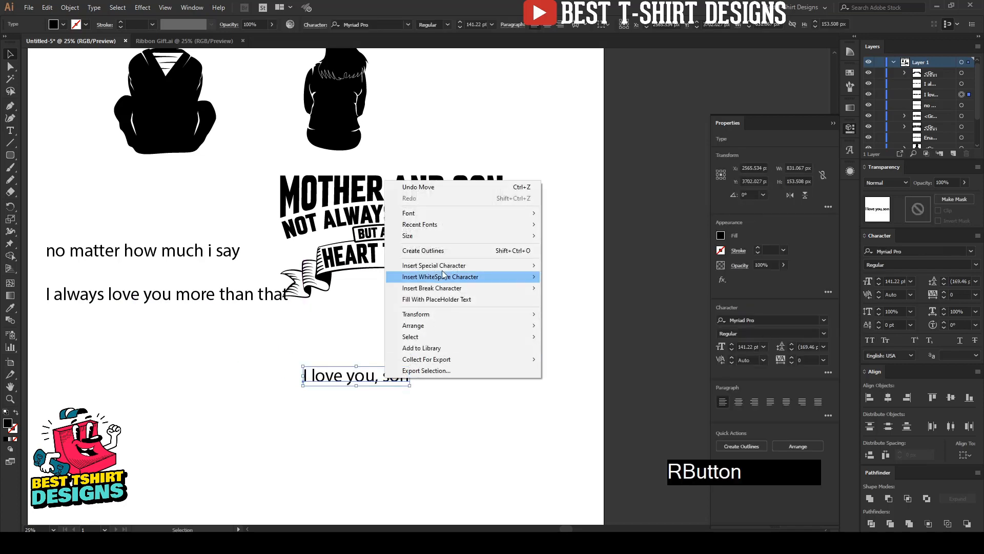
mouse_move(450, 226)
click(569, 224)
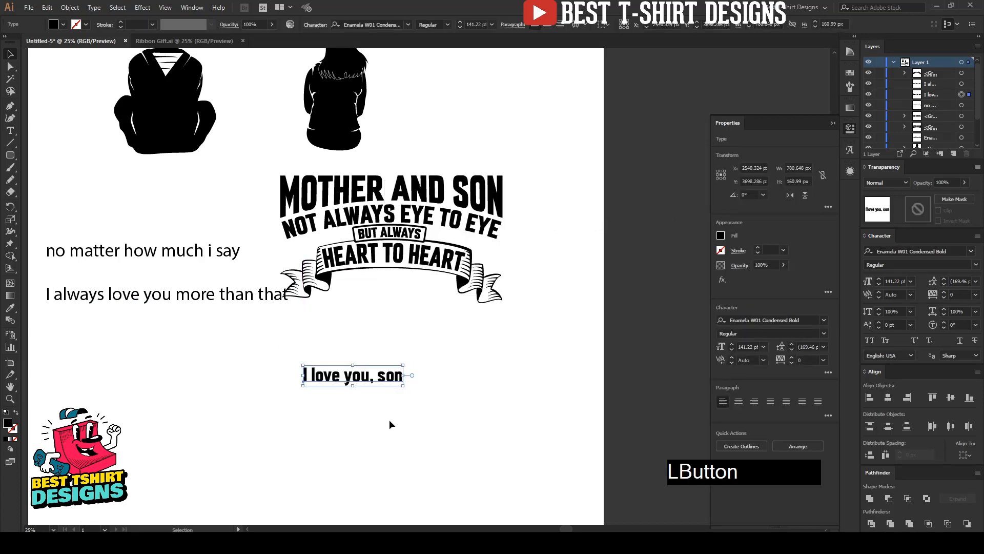
Step: Set "I love you, son" in all caps and enlarge it to about 215.6 pt
click(868, 340)
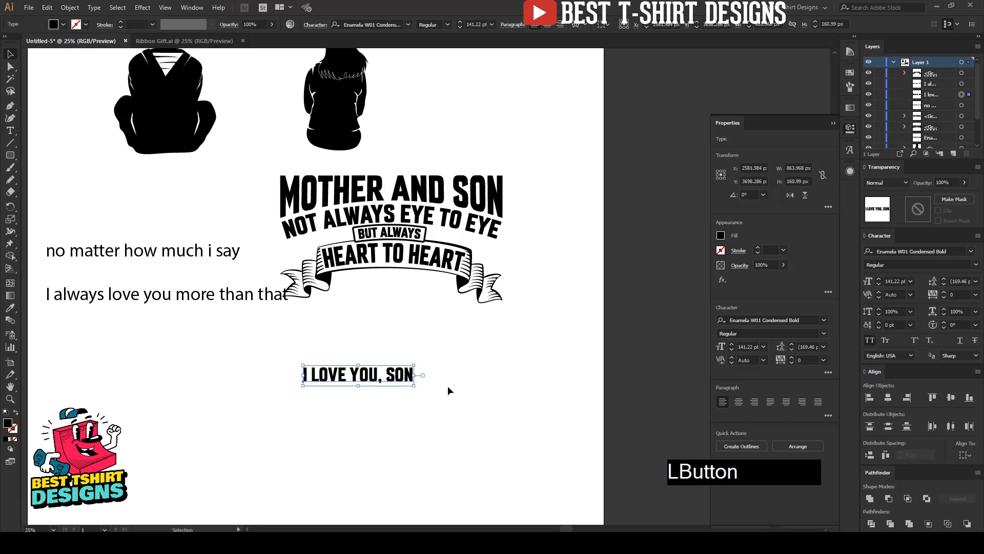
drag(417, 378, 472, 379)
scroll(426, 379, up, 2)
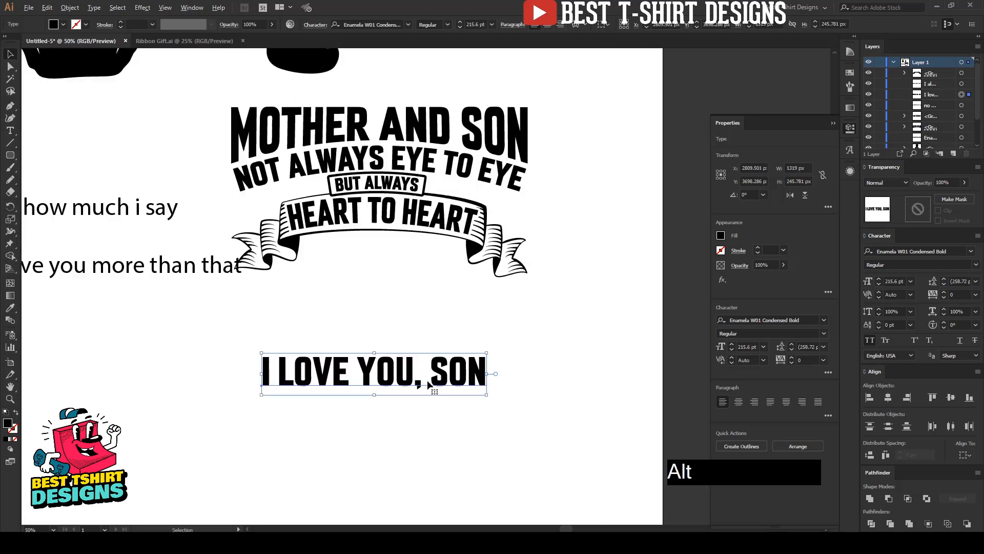
Step: Convert "I LOVE YOU, SON" to outlines and bottom-align its characters inside the isolated group so the comma sits on the baseline
right_click(448, 361)
click(487, 228)
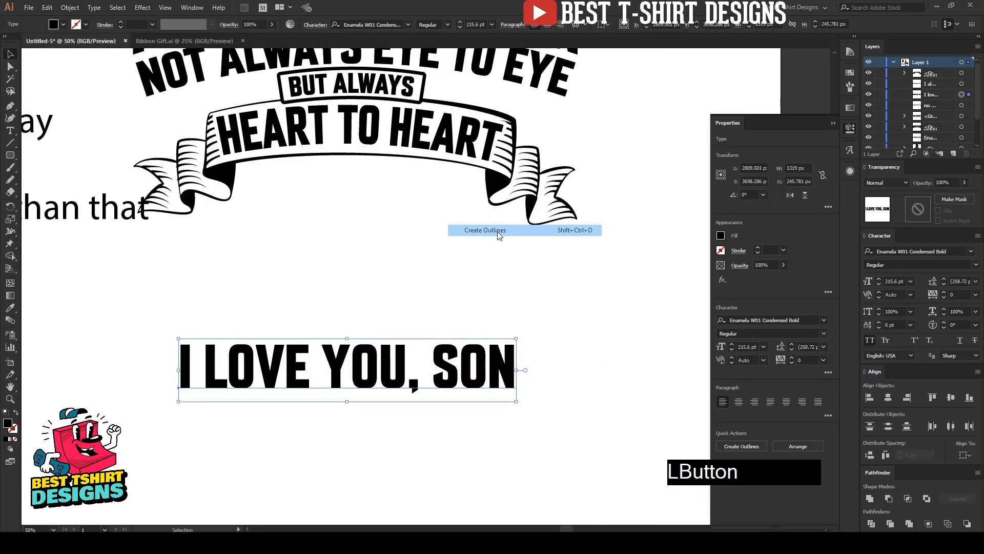
scroll(407, 387, up, 2)
double_click(387, 395)
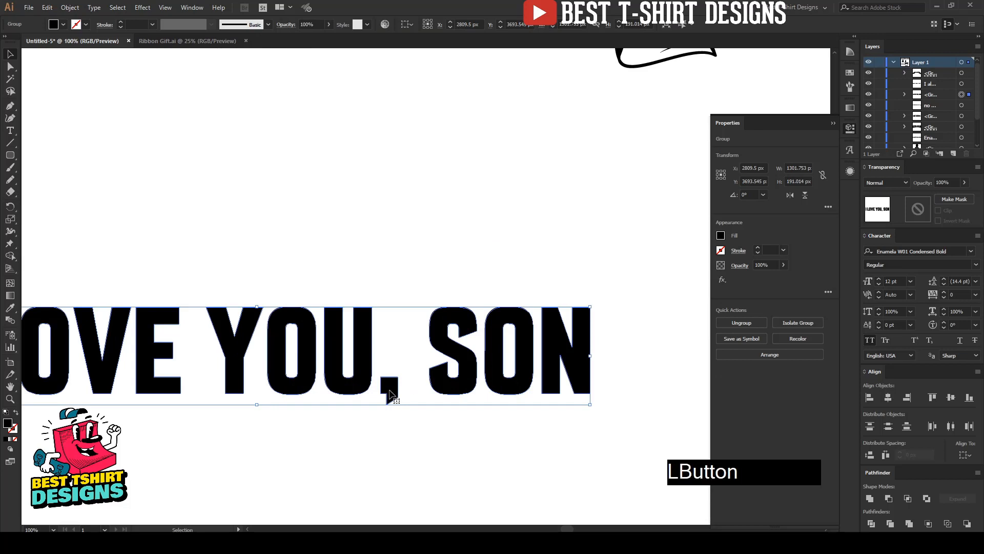
click(527, 435)
scroll(534, 388, down, 1)
drag(583, 427, 110, 306)
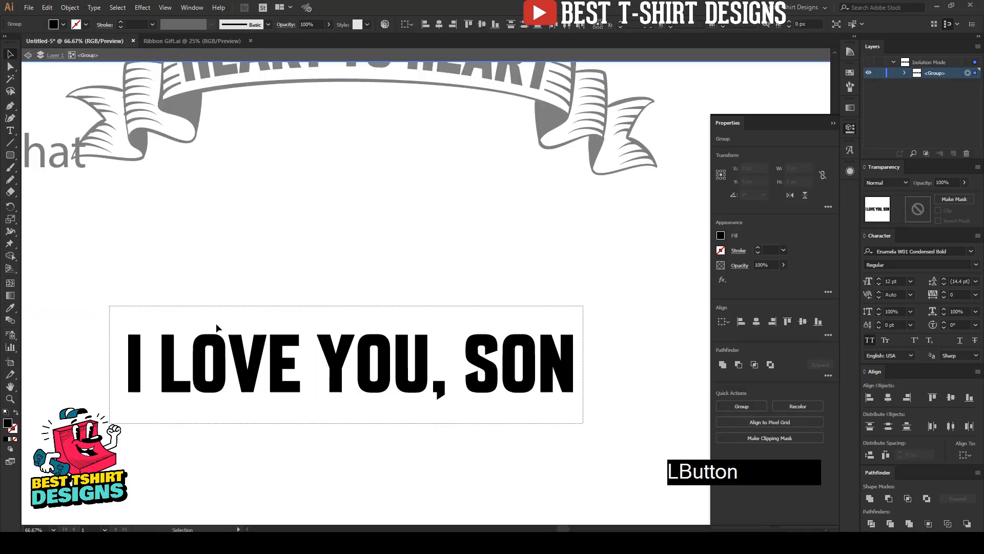
click(494, 25)
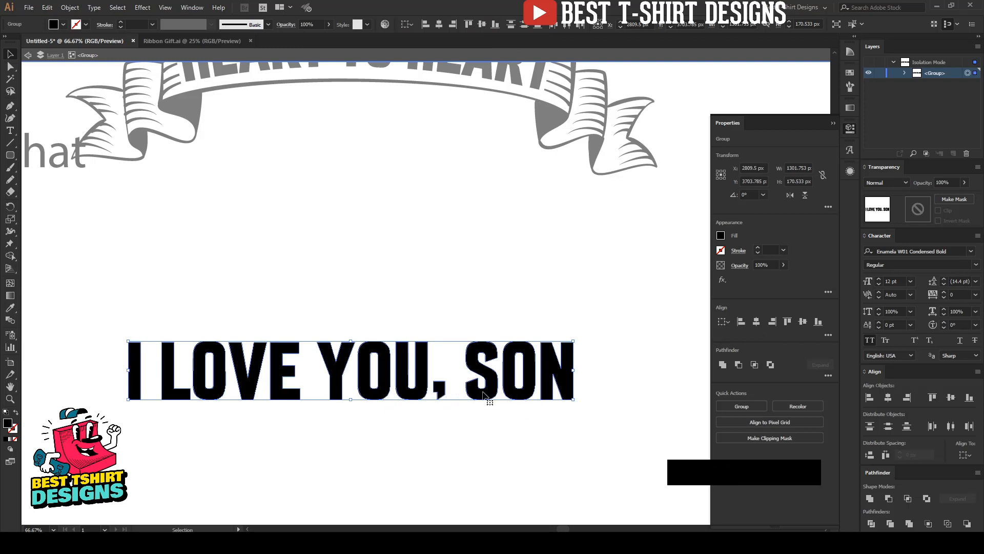
click(474, 426)
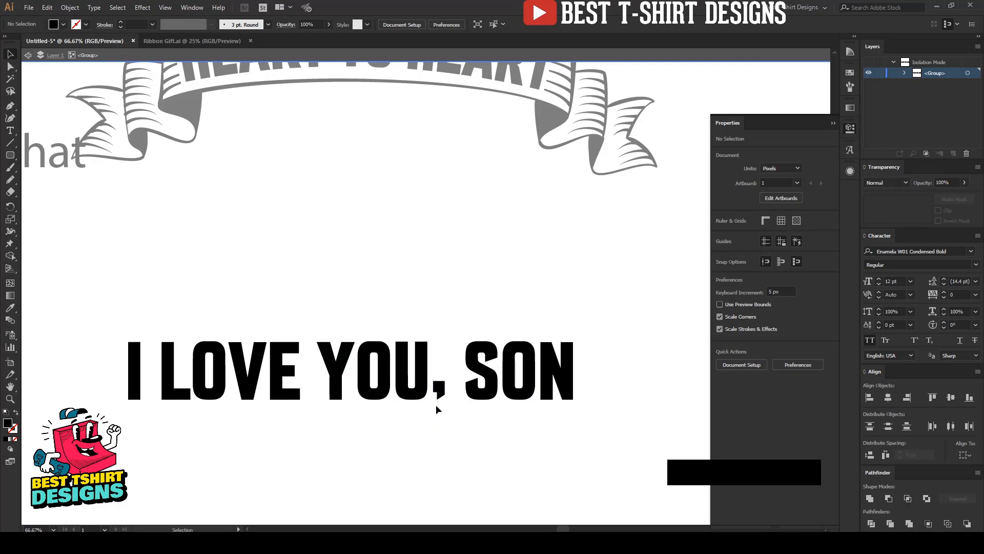
double_click(454, 418)
Step: Duplicate the masked "HEART TO HEART" ribbon group below "I LOVE YOU, SON" and ungroup the copy
scroll(407, 285, down, 3)
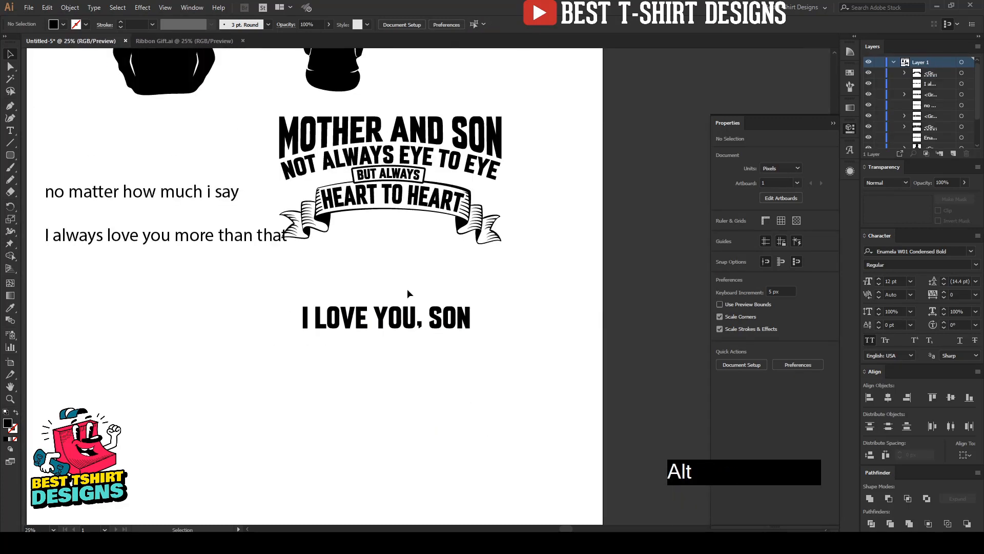
drag(286, 346, 592, 445)
click(521, 380)
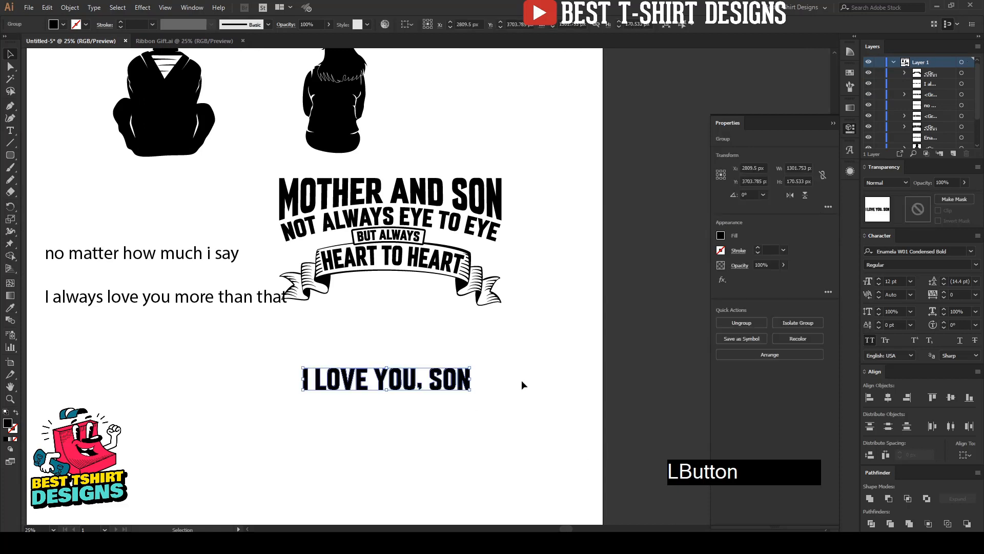
drag(480, 295, 465, 455)
right_click(465, 458)
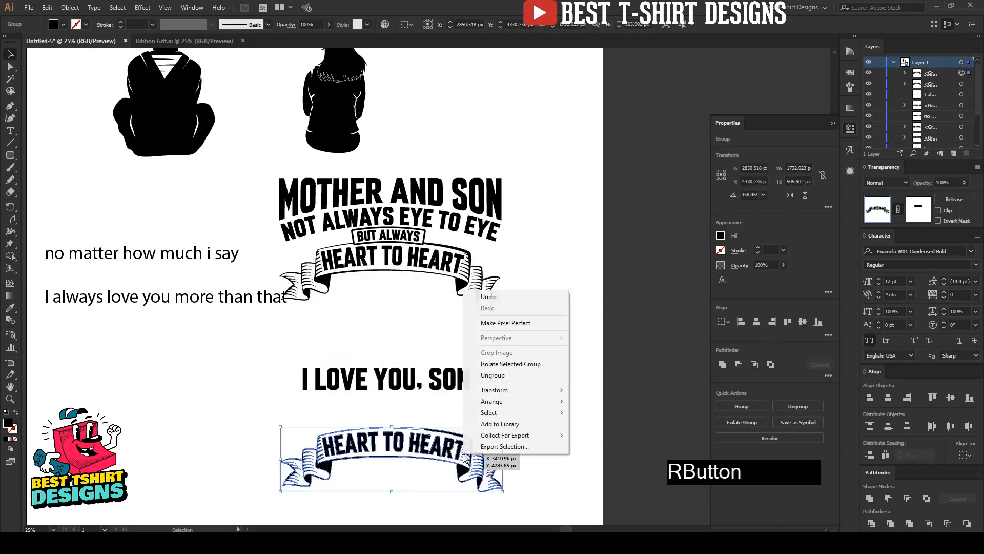
click(507, 376)
Step: Delete the former mask shape and the "HEART TO HEART" lettering from the copied ribbon
click(399, 423)
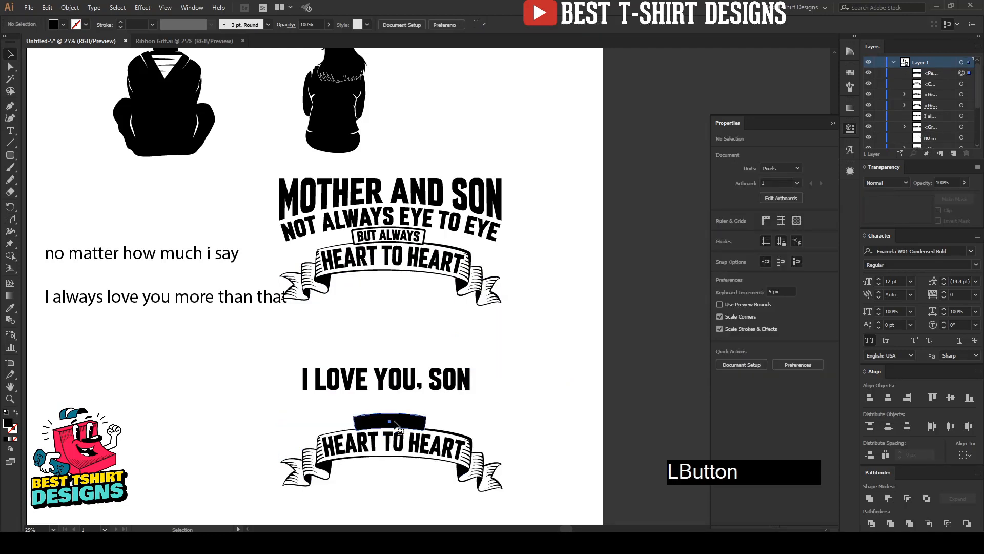
key(Delete)
click(402, 441)
key(Delete)
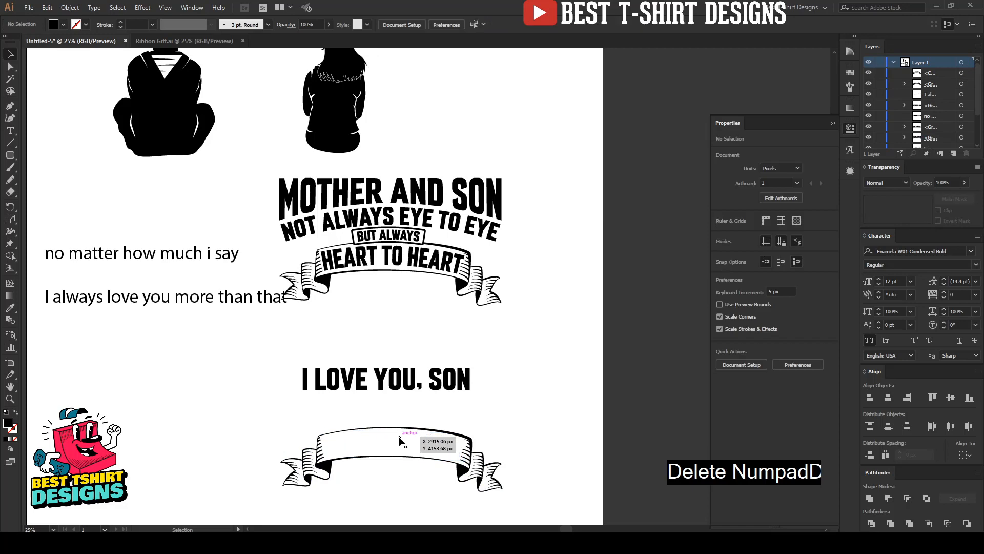
click(297, 444)
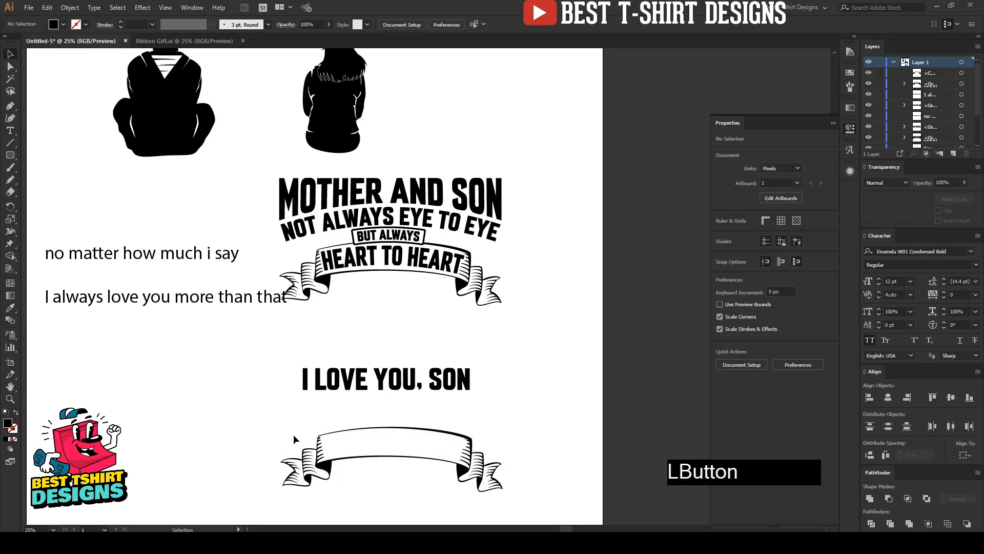
Step: Rotate the empty copied ribbon 180° so it curves downward
click(467, 462)
drag(509, 458, 323, 462)
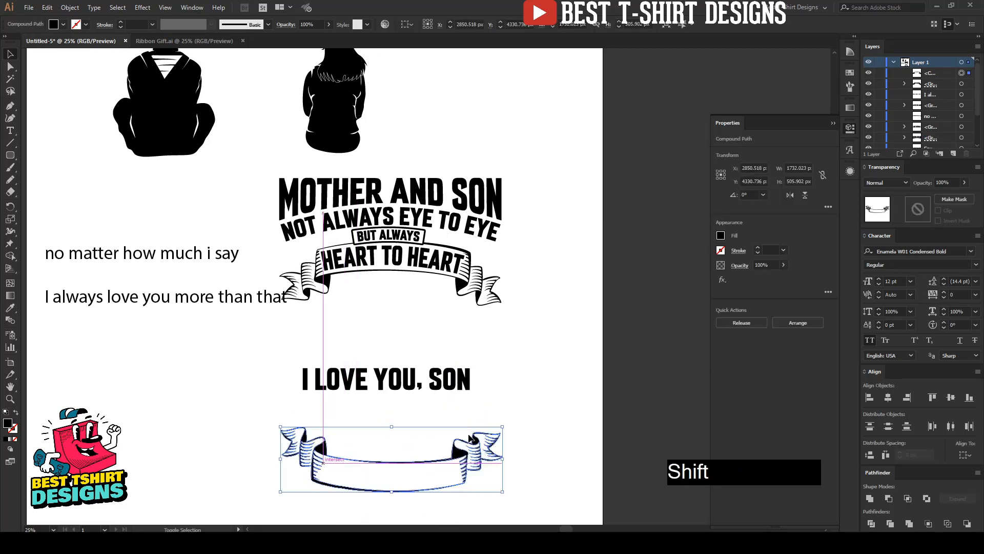
scroll(424, 458, down, 3)
click(457, 351)
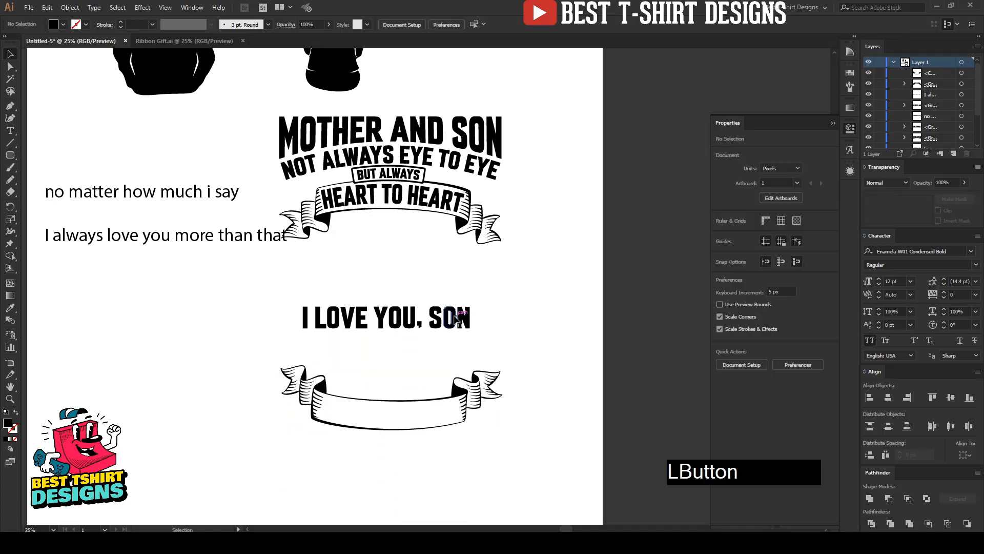
Step: Move "I LOVE YOU, SON" into the rotated ribbon and scale it down to about 1033 px wide
drag(454, 321, 419, 423)
scroll(419, 422, up, 2)
drag(524, 414, 487, 409)
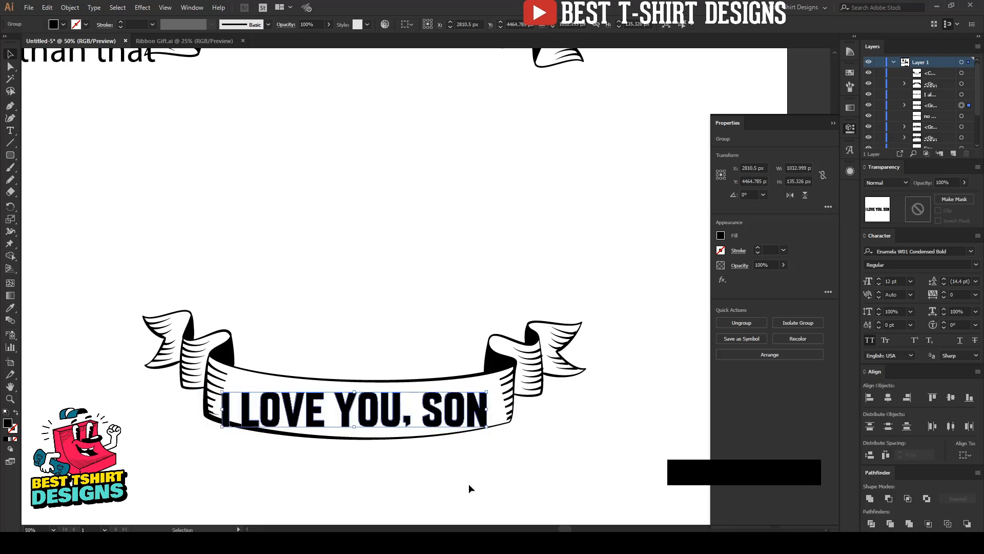
Step: Align the rotated ribbon and its "I LOVE YOU, SON" lettering to each other's horizontal centres
drag(468, 488, 374, 283)
click(446, 23)
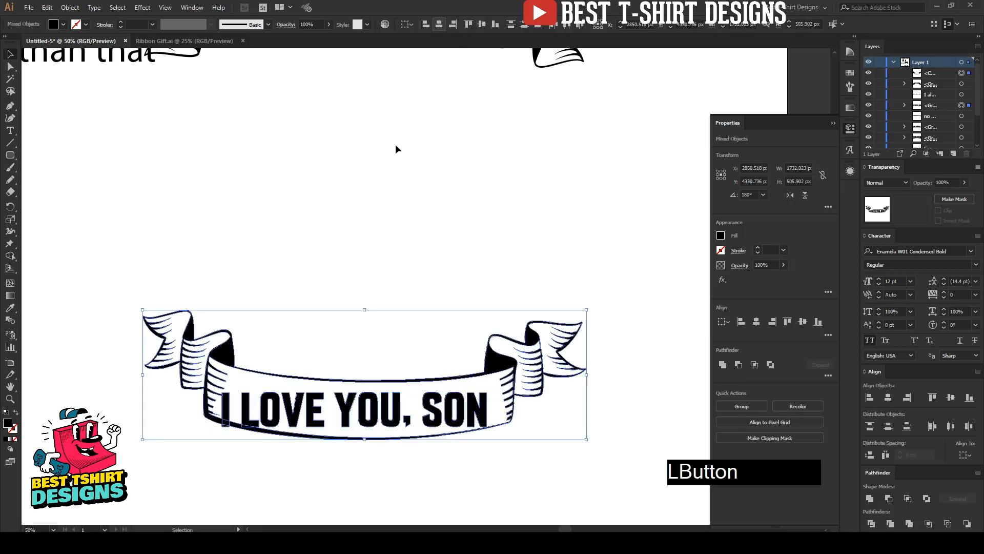
click(381, 191)
Step: Nudge "I LOVE YOU, SON" 35 px left and 30 px up inside the ribbon
click(367, 409)
key(Left)
key(Left)
key(Left)
key(Left)
key(Left)
key(Left)
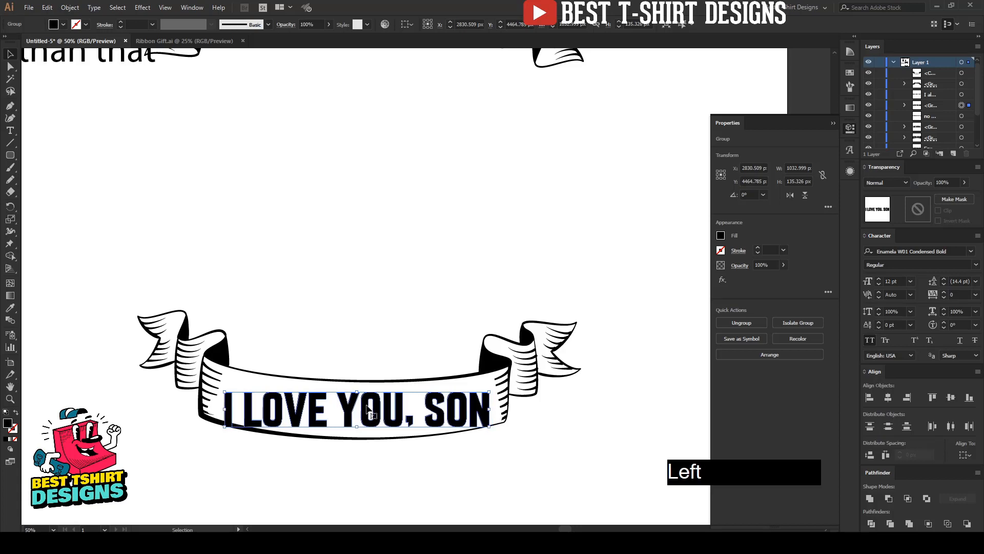
key(Left)
key(Up)
key(Up)
key(Up)
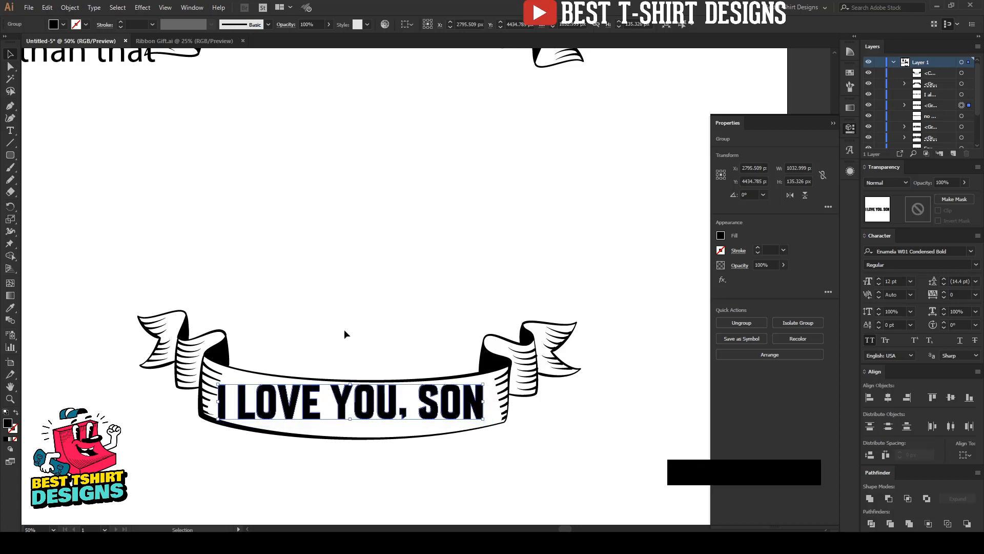
Step: Apply a horizontal Arc warp with a -20% bend to the "I LOVE YOU, SON" lettering
click(148, 7)
mouse_move(180, 140)
click(304, 143)
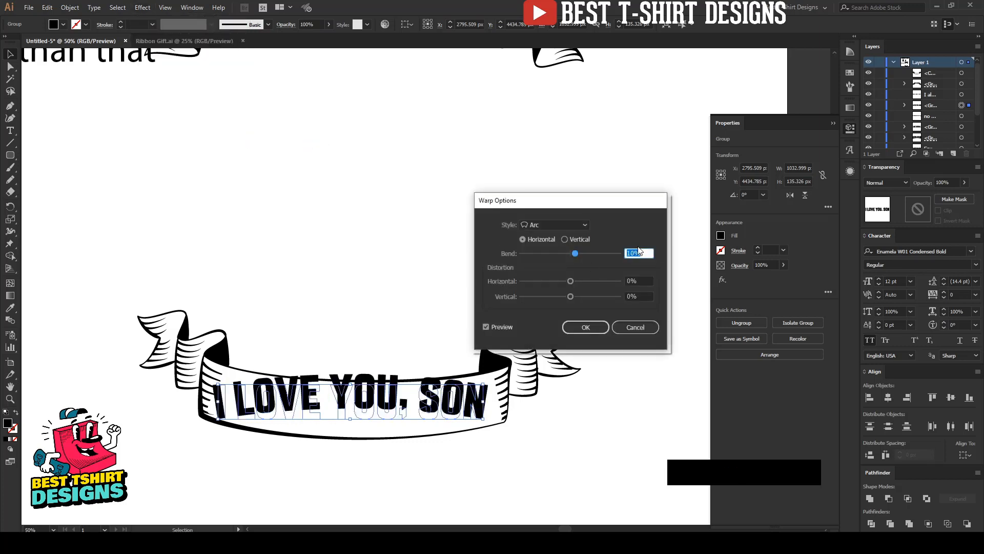
key(shift+Down)
key(shift+Down)
key(shift+Down)
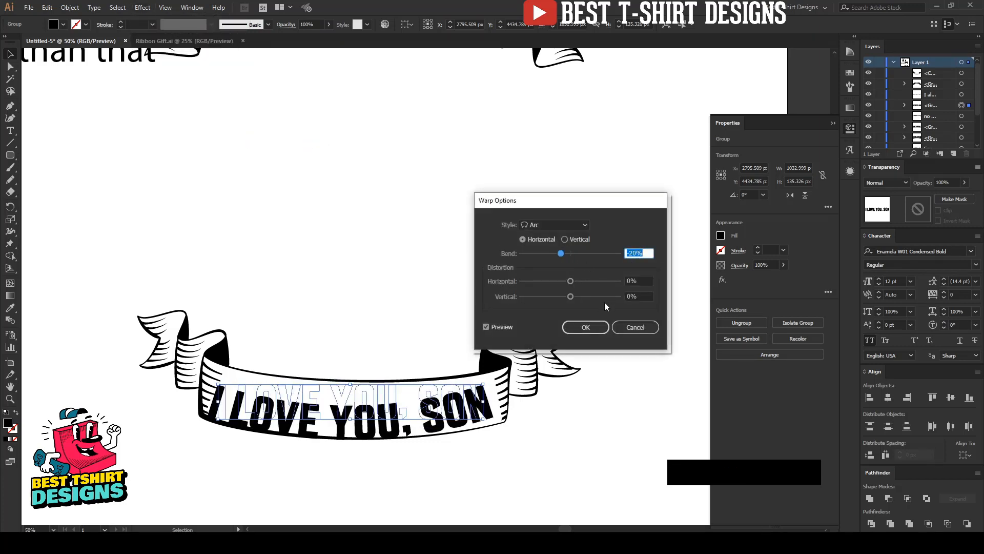
click(587, 325)
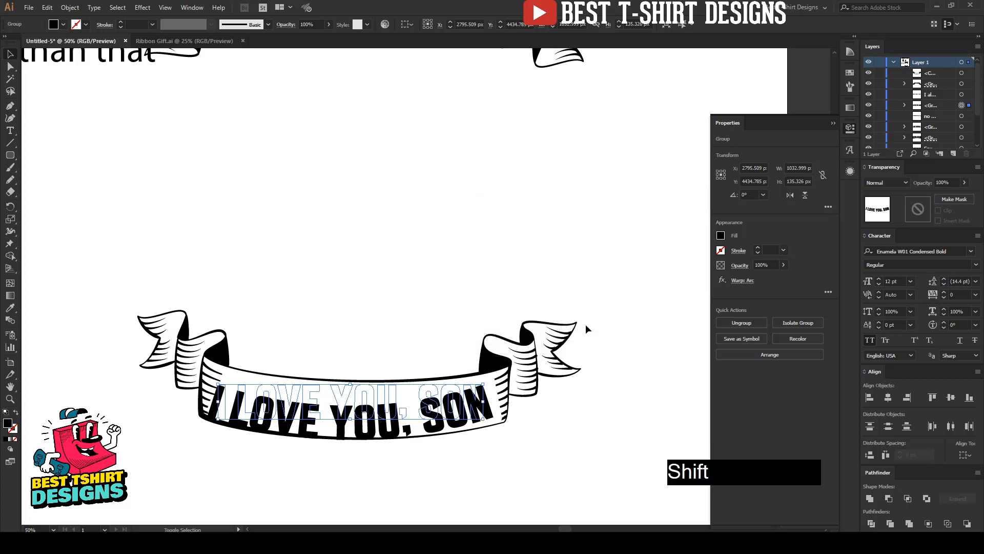
Step: Nudge the arched "I LOVE YOU, SON" lettering up by 30 px to sit between the ribbon's edges
key(shift+Up)
key(shift+Up)
key(shift+Up)
key(shift+Up)
key(shift+Up)
key(shift+Down)
key(shift+Down)
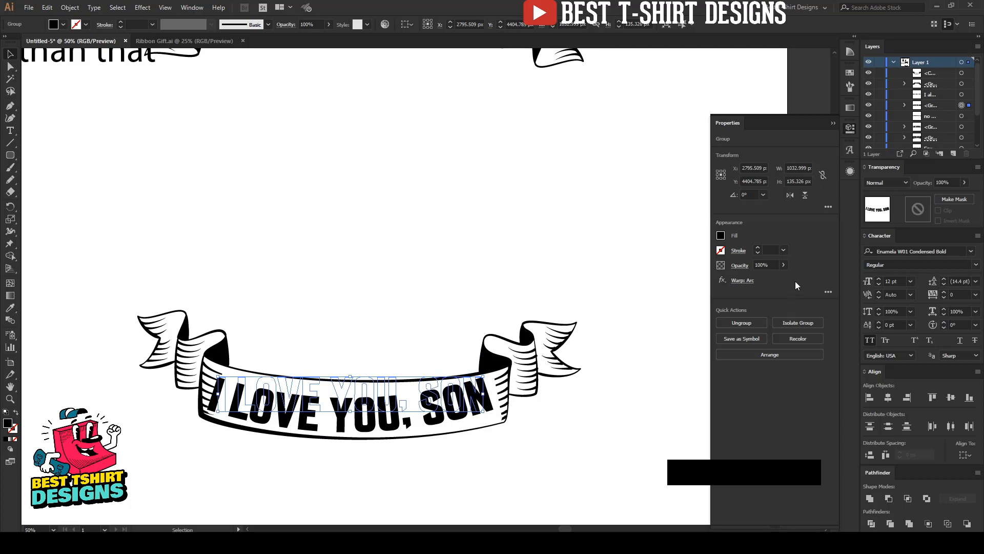
Step: Set the Arc warp's bend on "I LOVE YOU, SON" to -15%
click(742, 280)
key(Up)
key(Up)
key(Up)
key(Up)
key(Up)
key(Up)
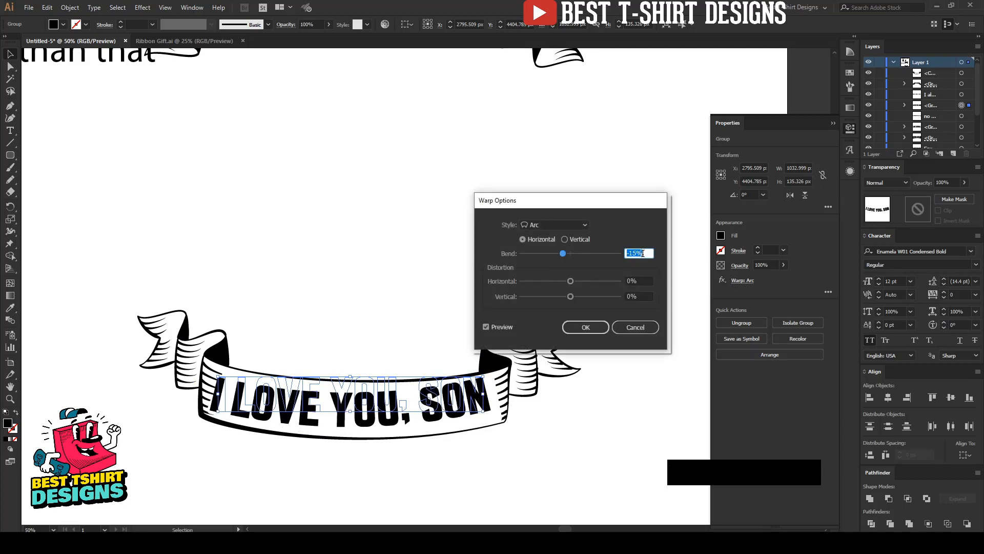
click(584, 327)
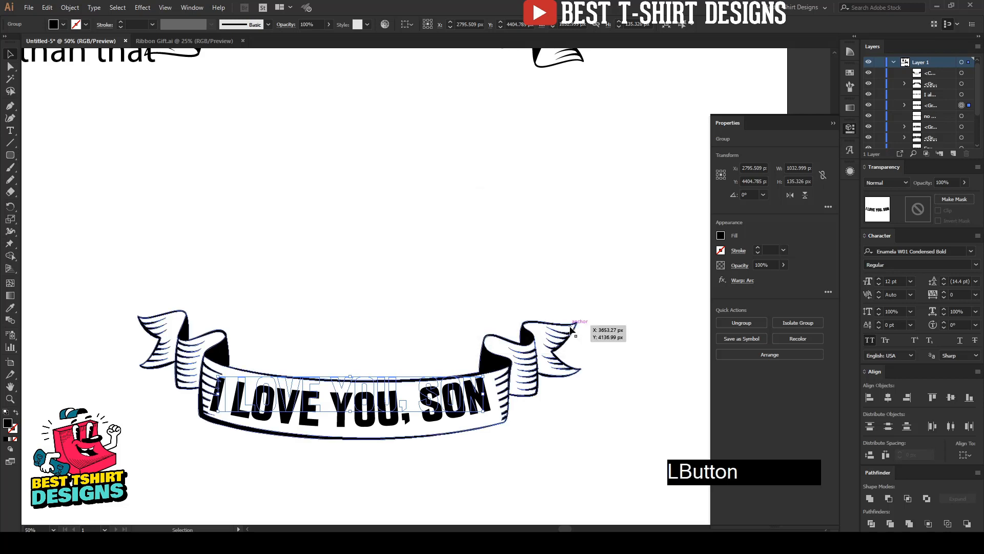
Step: Enlarge the arched "I LOVE YOU, SON" to about 1099 px wide and nudge it 10 px right and 5 px up
drag(486, 393, 494, 395)
key(Right)
key(Down)
key(Down)
key(Down)
key(Up)
key(Up)
key(Up)
key(Right)
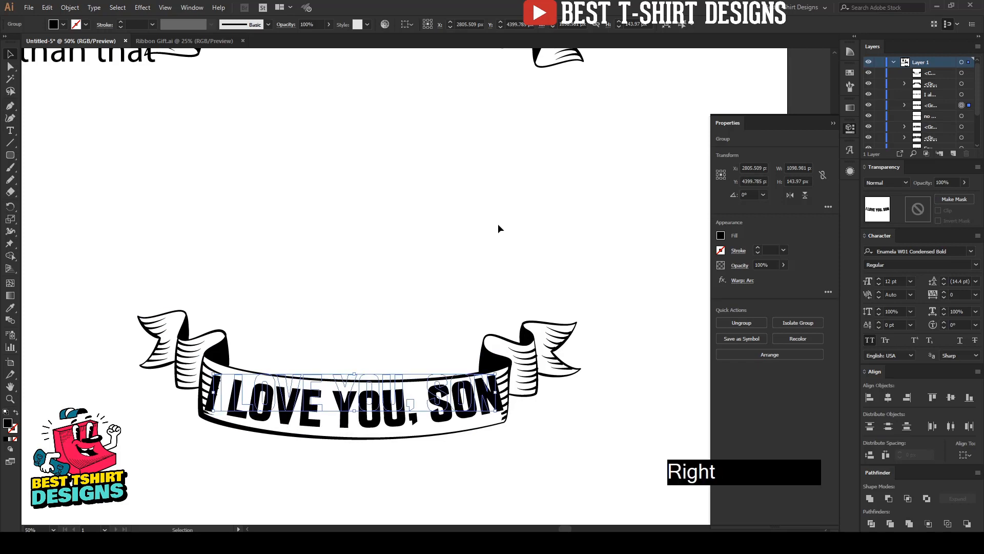
Step: Expand the appearance of the arched "I LOVE YOU, SON" lettering so the Arc warp becomes part of its shapes
click(590, 359)
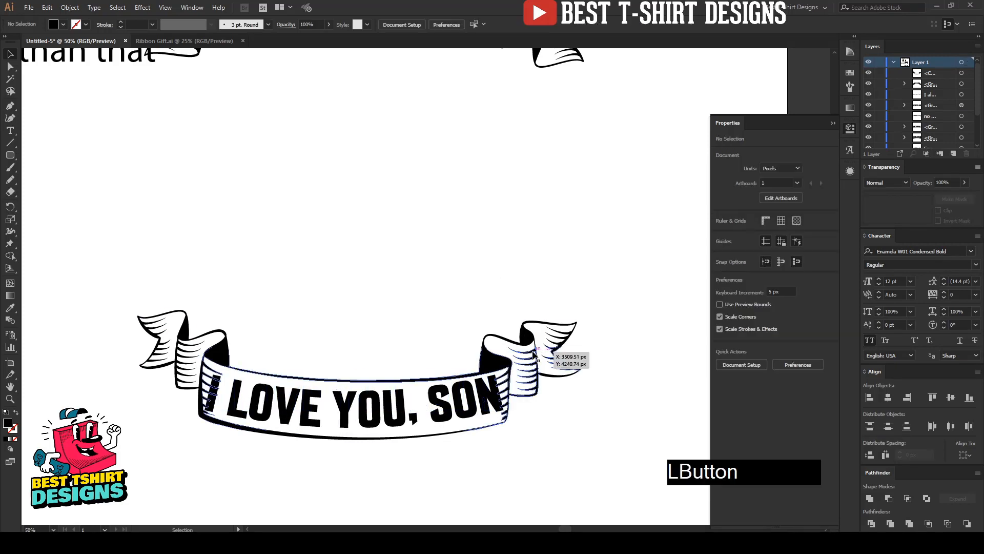
click(589, 357)
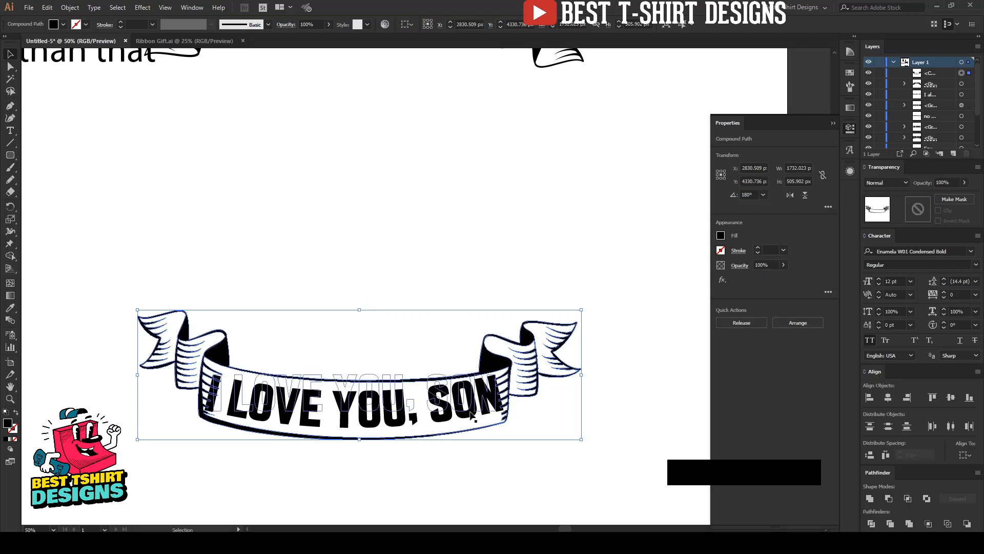
click(487, 412)
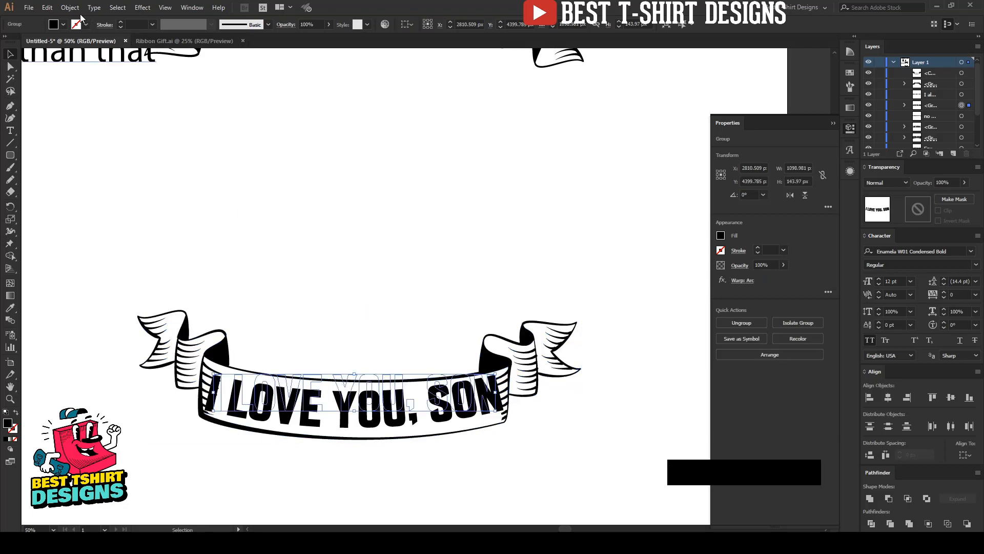
click(70, 7)
click(100, 129)
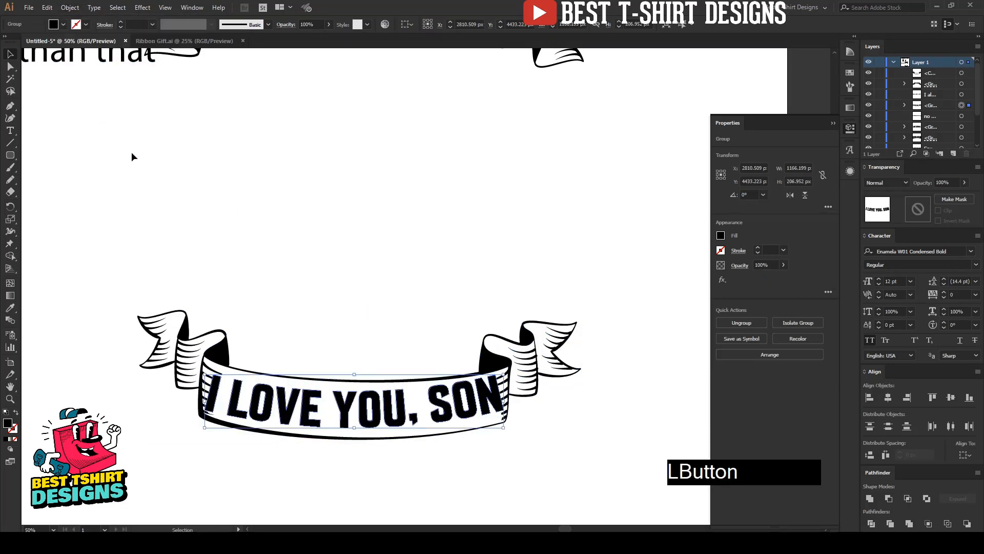
Step: Rotate the expanded "I LOVE YOU, SON" lettering about 1.8° clockwise to follow the ribbon and nudge it 5 px right
drag(510, 404, 512, 406)
scroll(365, 443, up, 1)
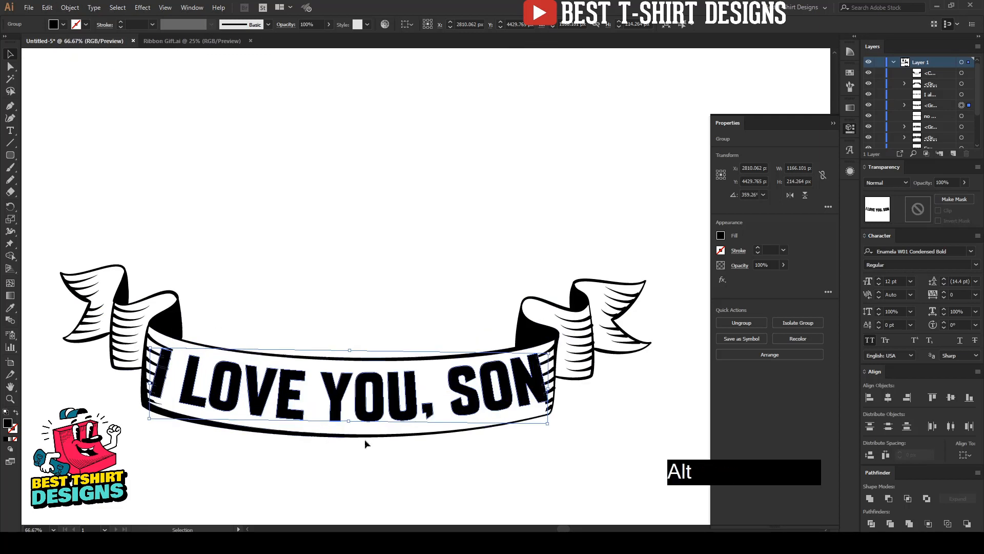
drag(171, 396, 302, 436)
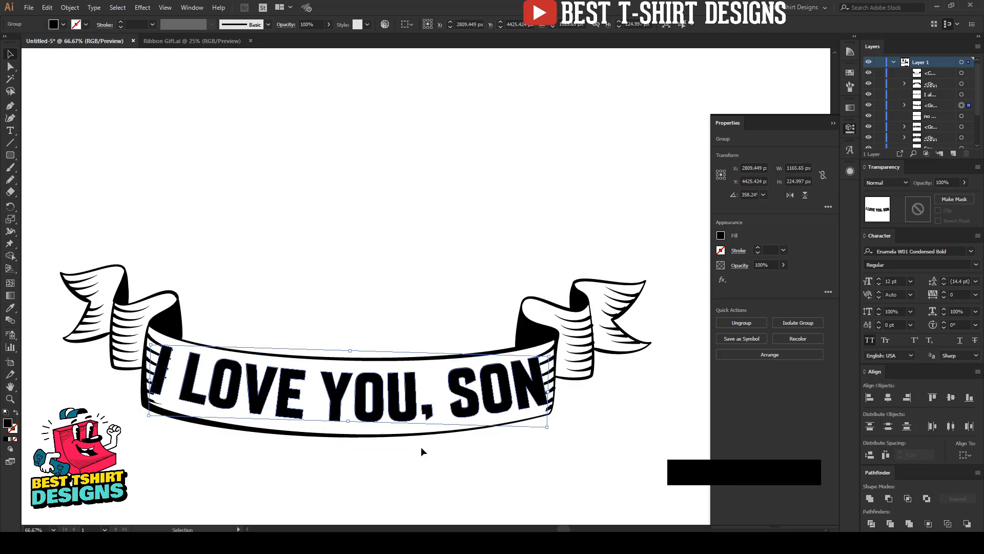
scroll(299, 278, down, 1)
key(Right)
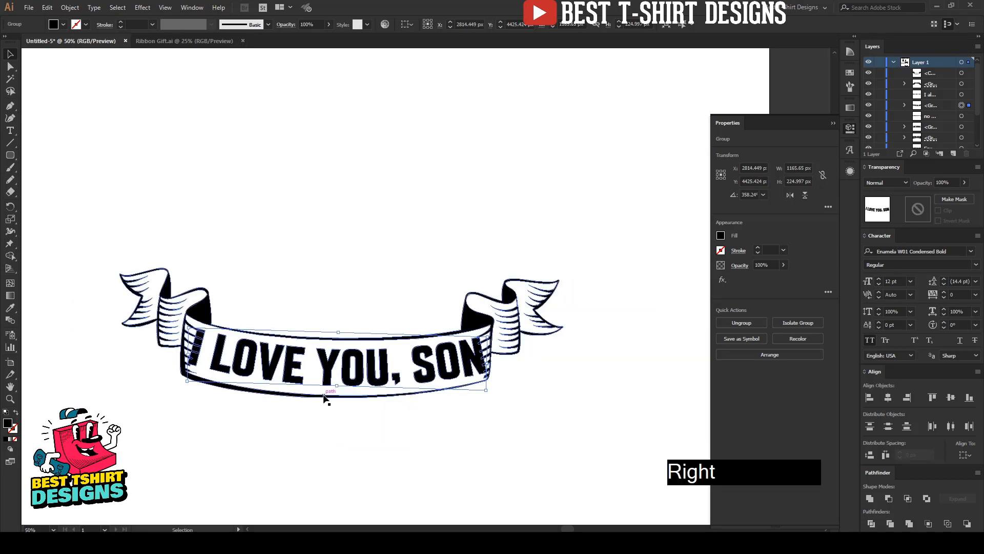
Step: Thicken the "I LOVE YOU, SON" lettering with a 6 px Offset Path using round joins, and unite the offset with the original letters
scroll(234, 439, up, 1)
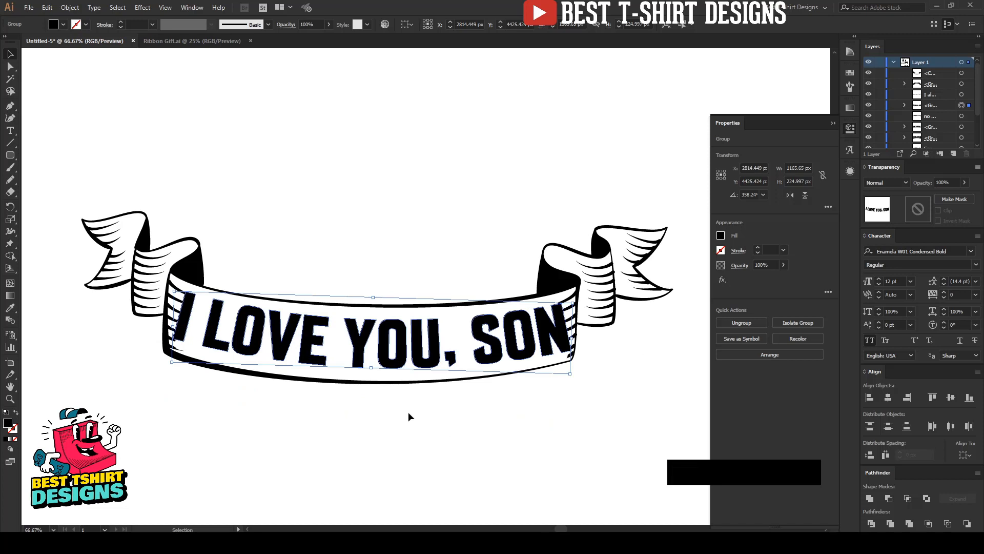
key(ctrl+alt)
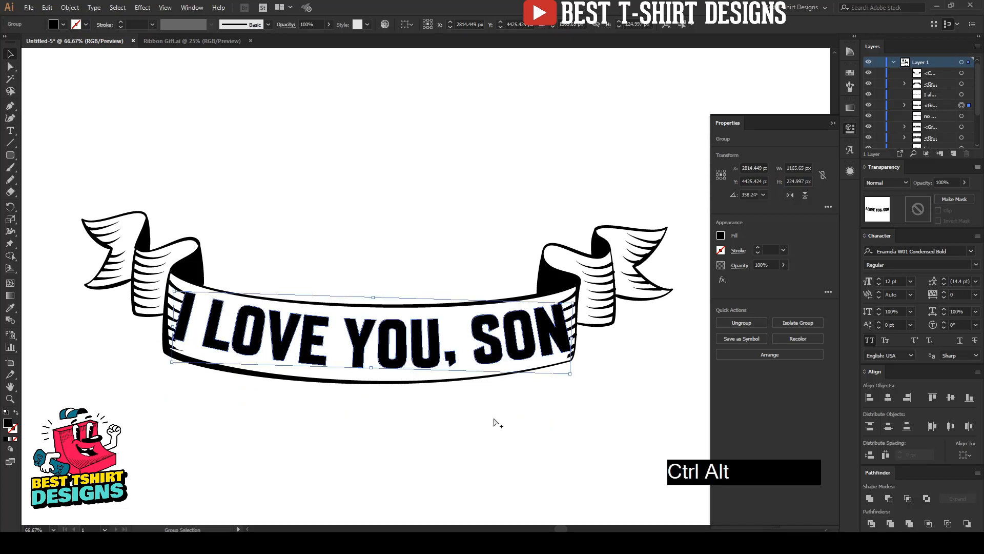
key(ctrl+alt+f)
click(613, 322)
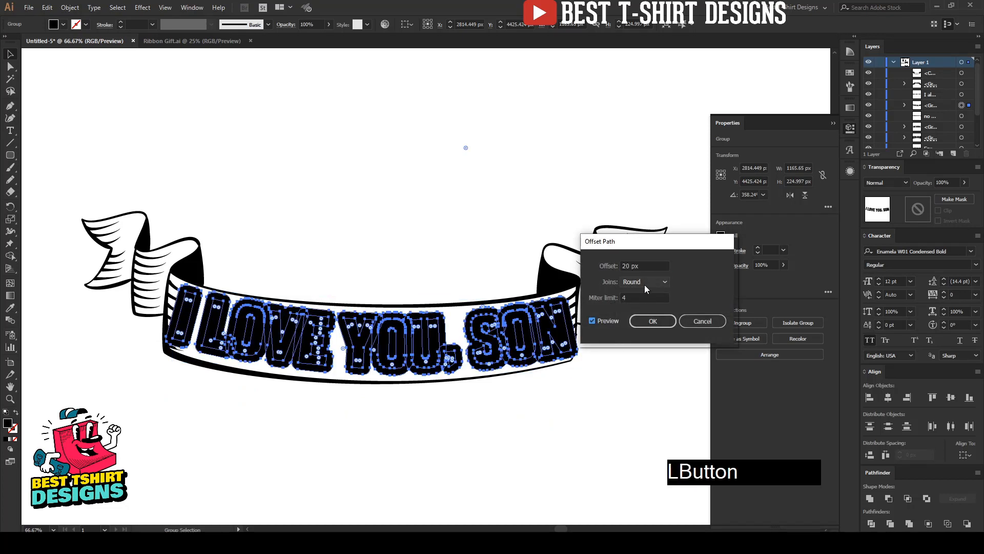
scroll(644, 266, down, 4)
scroll(643, 266, down, 1)
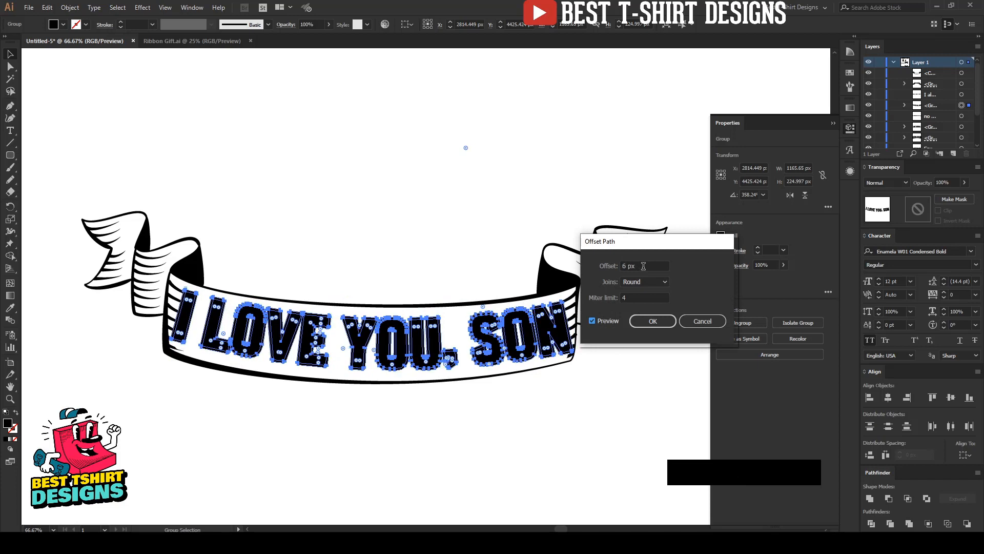
click(653, 323)
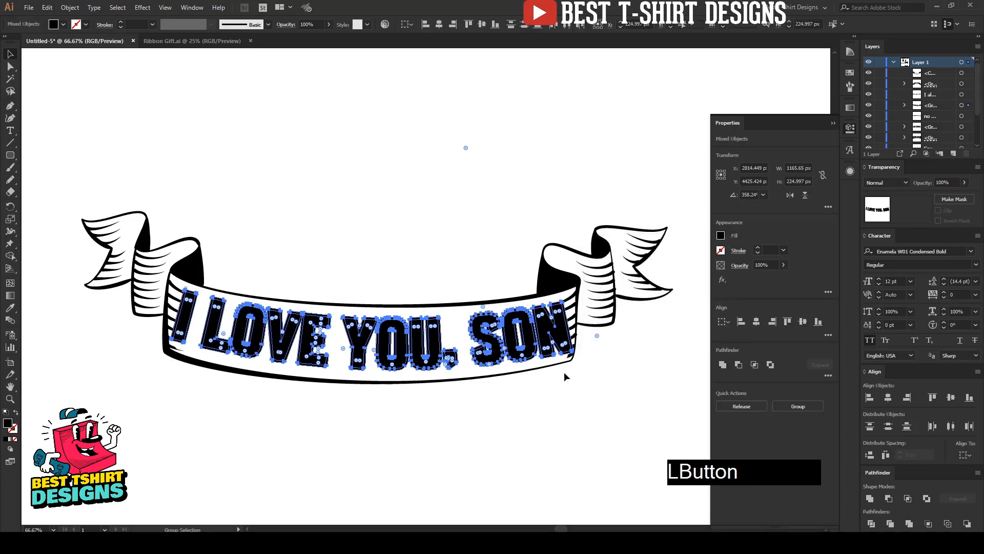
click(871, 499)
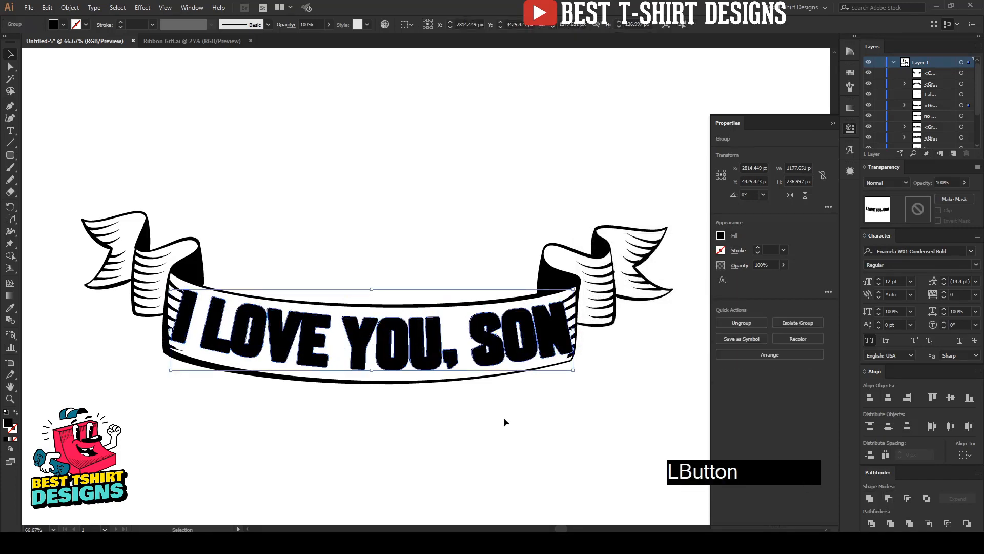
Step: Bring the thickened copy of the "I LOVE YOU, SON" lettering to the front and subtract it from the ribbon with Minus Front
key(ctrl+x)
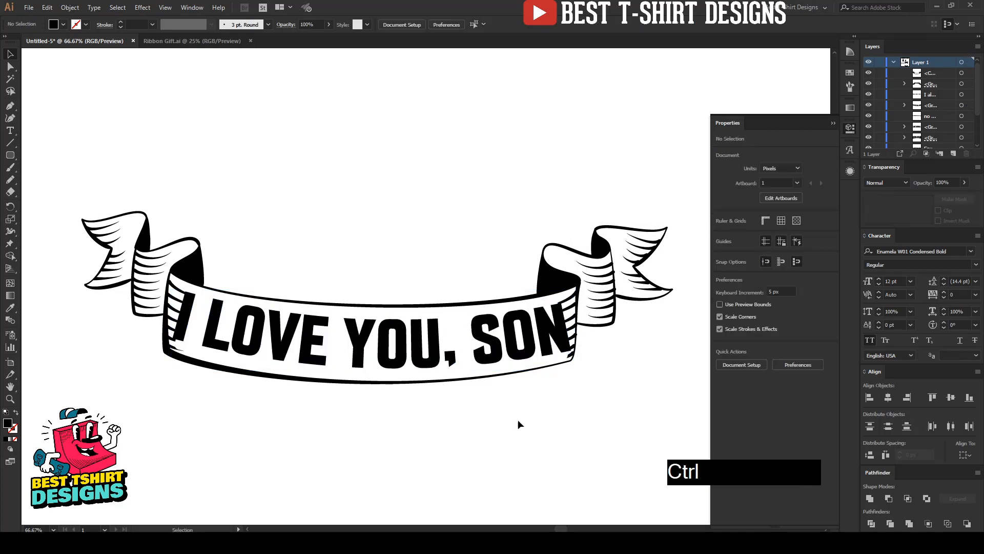
click(595, 326)
key(ctrl+f)
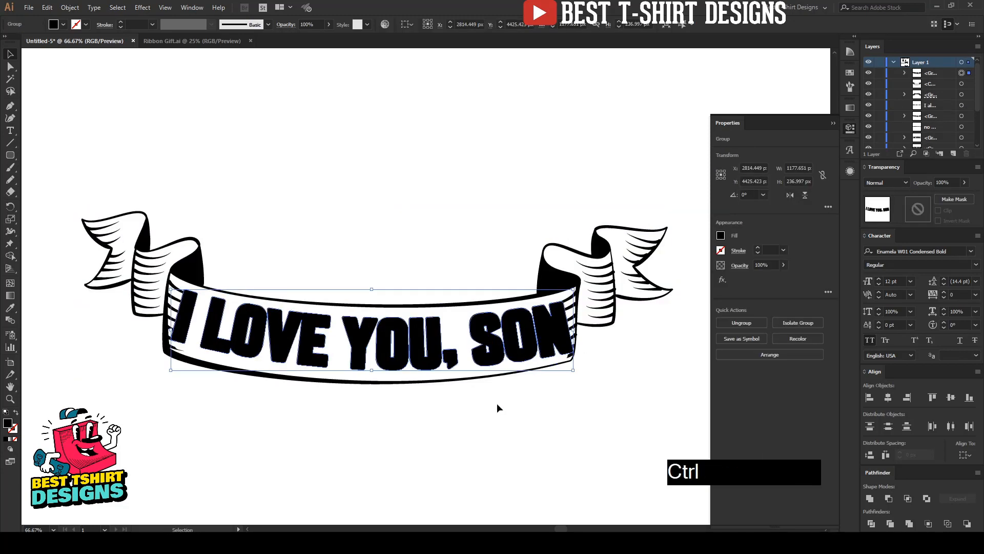
shift+click(604, 317)
shift+click(603, 318)
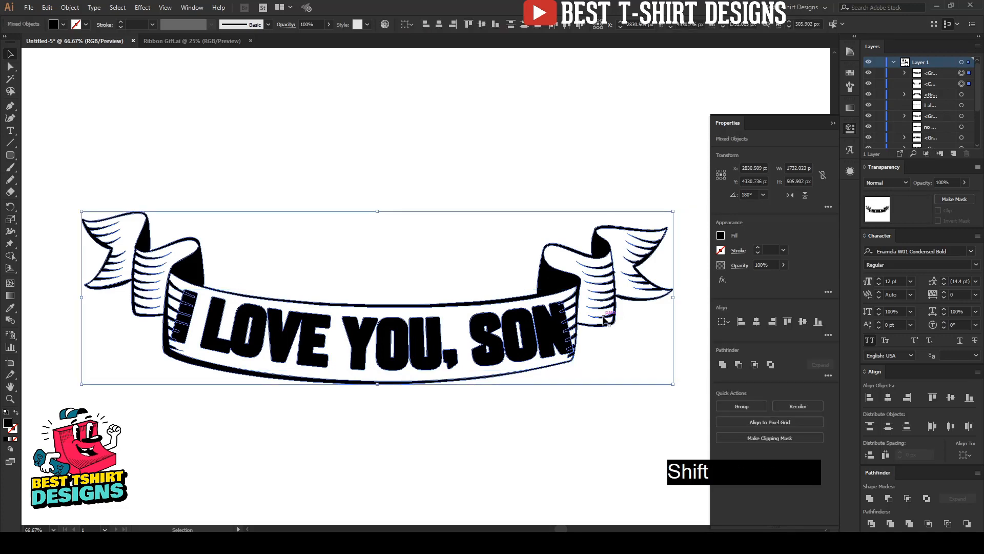
click(889, 499)
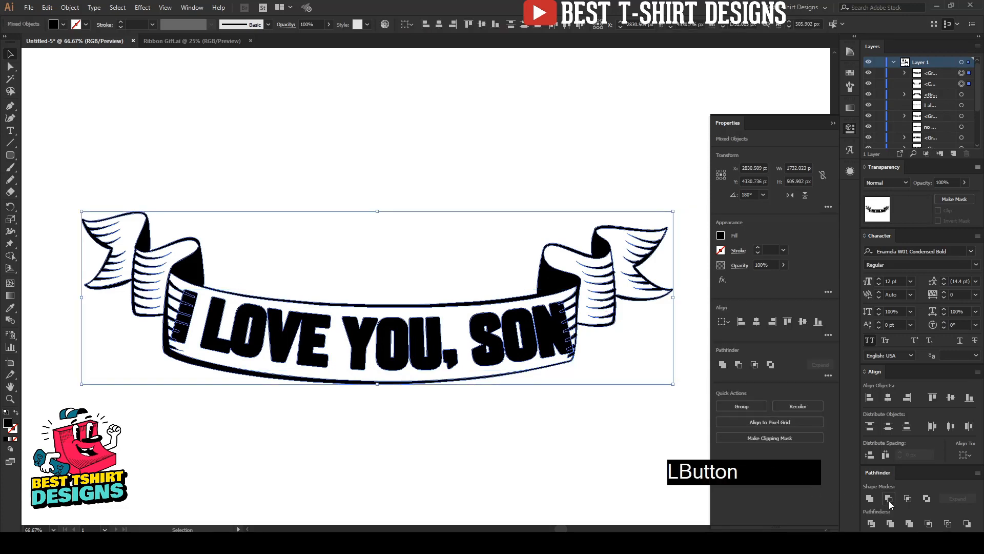
click(425, 431)
Step: Move the "I LOVE YOU, SON" ribbon with its text under the upper lettering and scale both to 1733 px wide, matching its width
drag(227, 220, 525, 477)
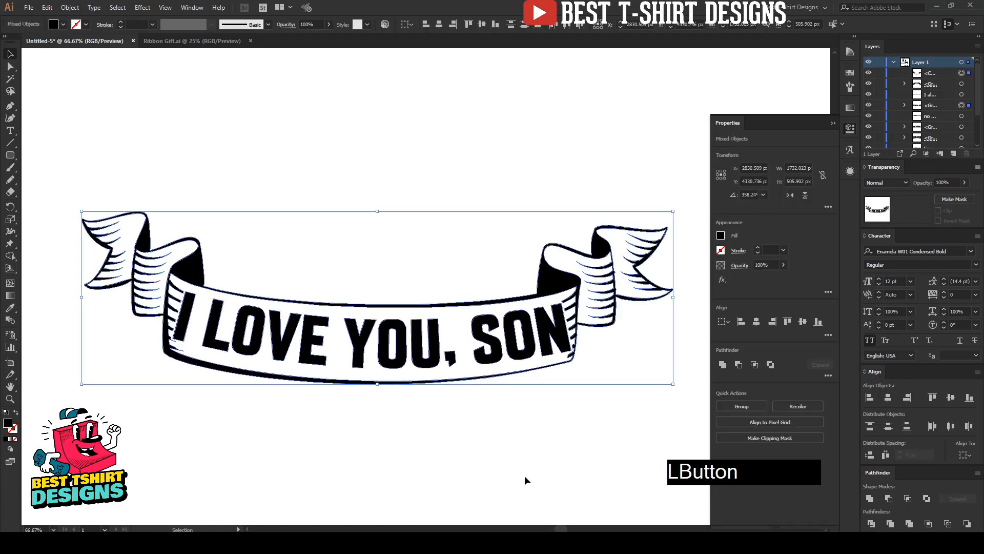
alt+scroll(384, 386, down, 2)
click(343, 427)
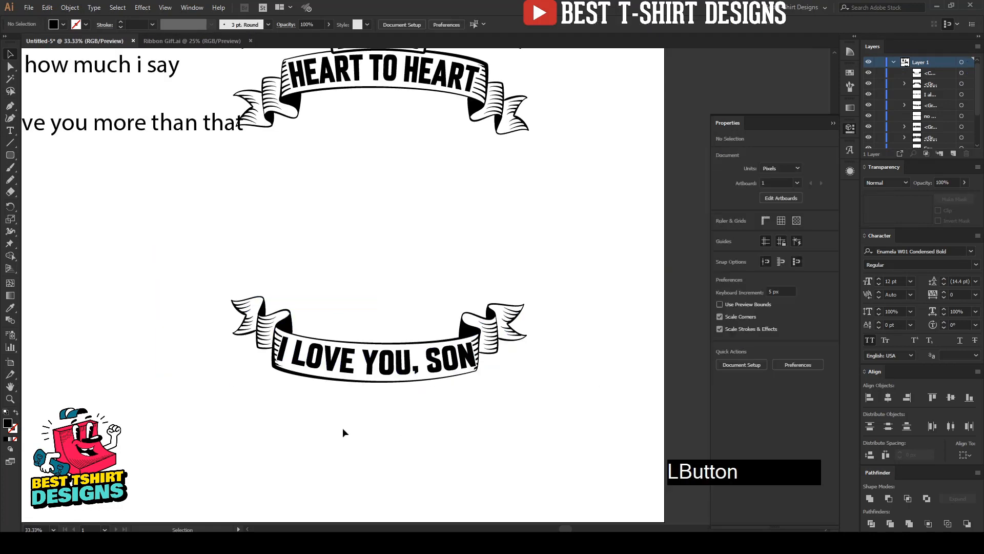
alt+scroll(341, 427, down, 1)
drag(216, 301, 540, 438)
drag(452, 374, 491, 284)
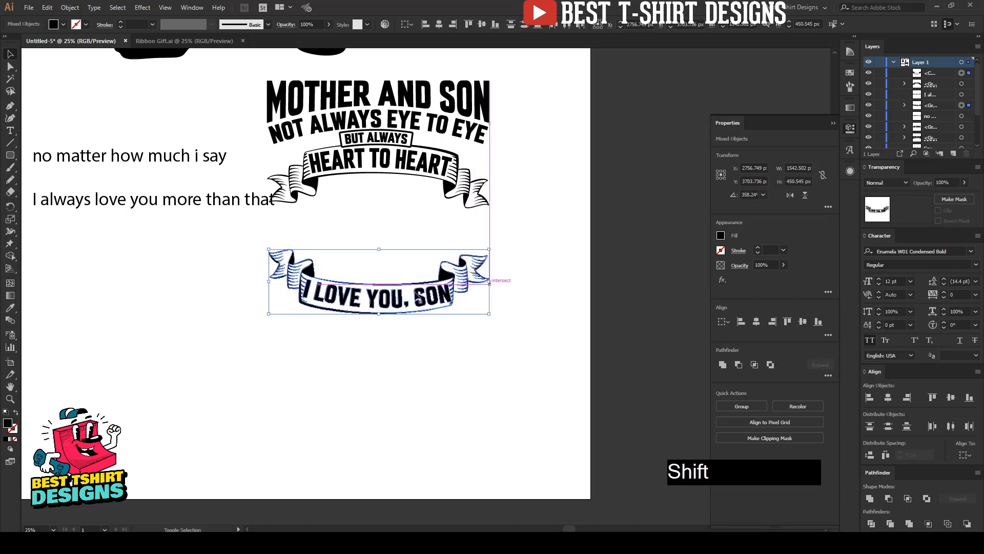
drag(268, 283, 266, 284)
Step: Nudge the "I LOVE YOU, SON" banner down to leave a wider gap below the upper ribbon
key(shift+Down)
key(shift+Down)
key(shift+Down)
key(shift+Down)
key(shift+Down)
key(shift+Down)
key(shift+Down)
key(shift+Down)
key(shift+Down)
key(shift+Down)
key(shift+Down)
key(shift+Down)
key(shift+Down)
key(shift+Down)
key(shift+Down)
key(shift+Down)
key(shift+Down)
key(shift+Down)
key(shift+Down)
key(shift+Down)
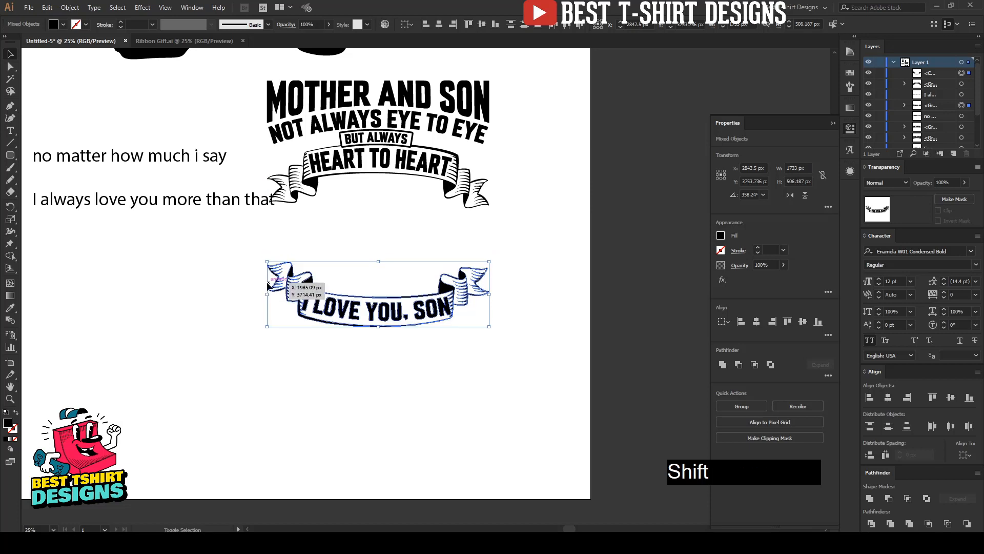
click(377, 209)
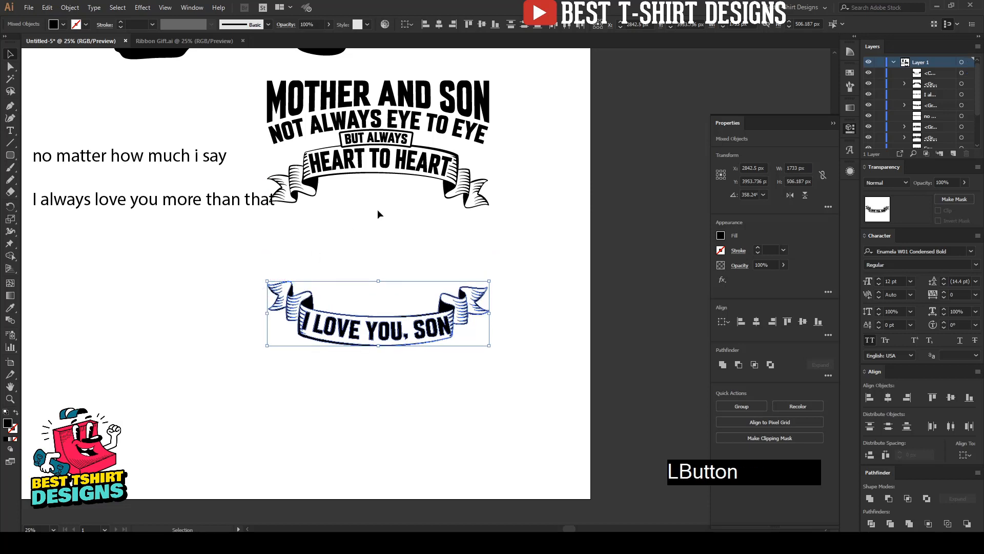
Step: Move the "no matter how much i say" line to just above the "I LOVE YOU, SON" banner
scroll(389, 239, up, 2)
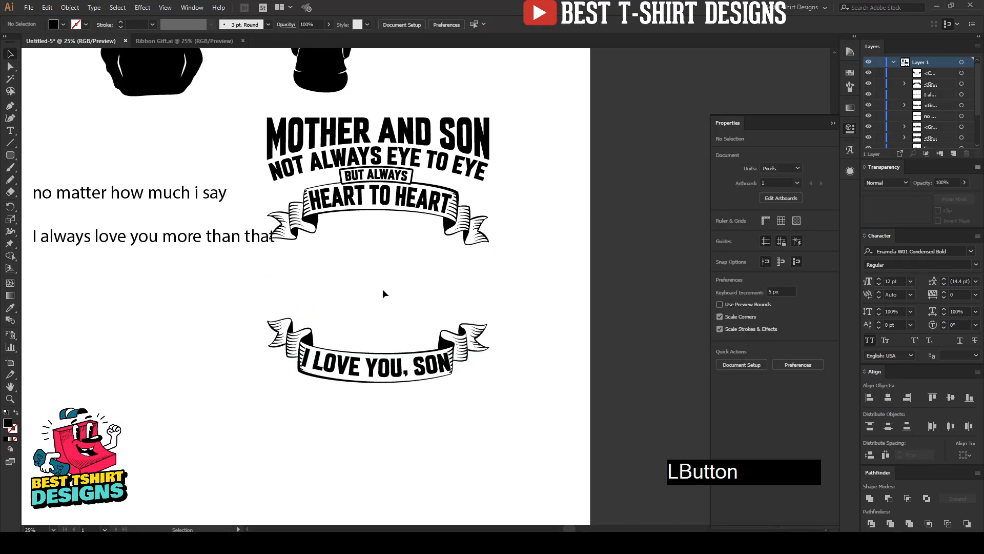
scroll(372, 290, down, 1)
drag(199, 204, 416, 298)
click(359, 403)
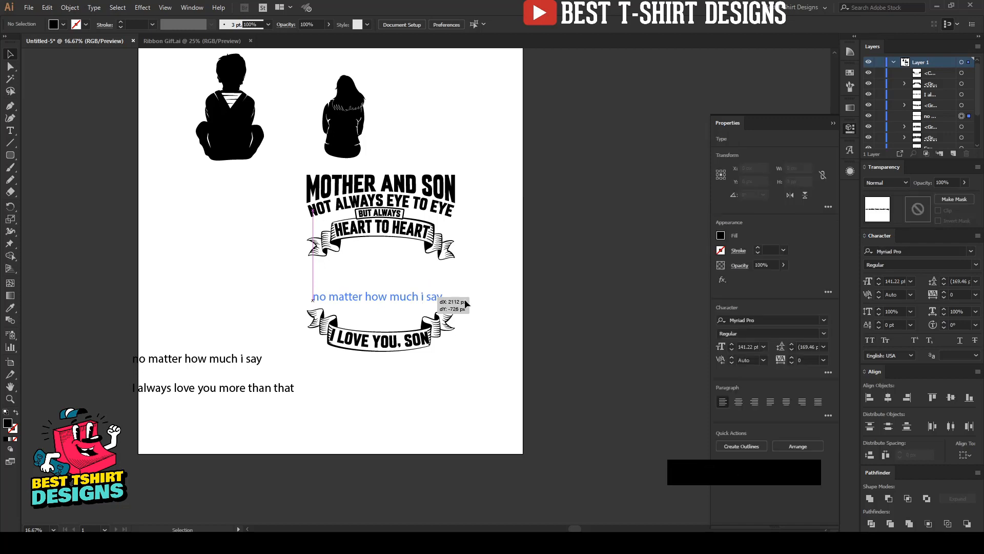
Step: Set the "no matter how much i say" line in Enamela W01 Condensed Bold with all caps and nudge it down slightly
right_click(395, 302)
mouse_move(440, 343)
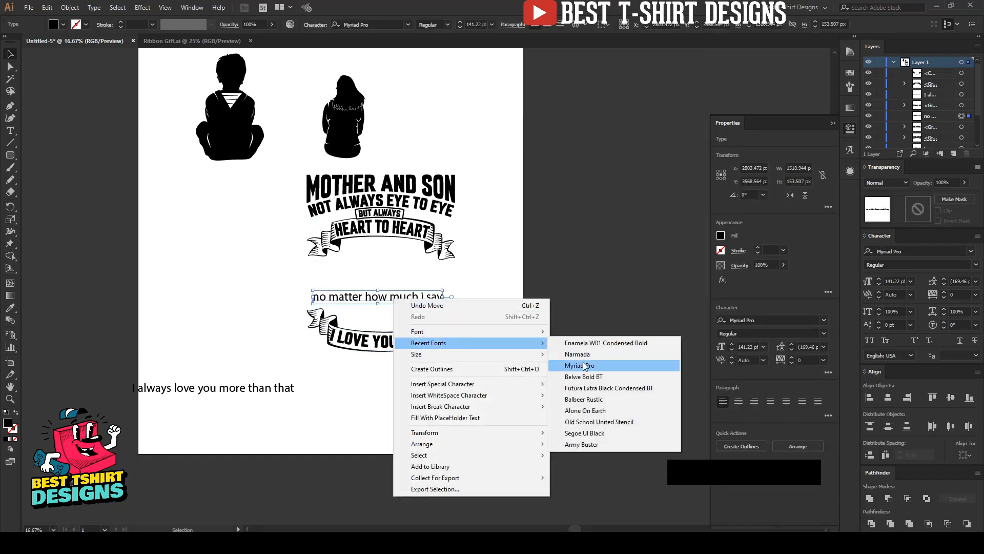
click(593, 343)
click(870, 340)
scroll(380, 305, up, 1)
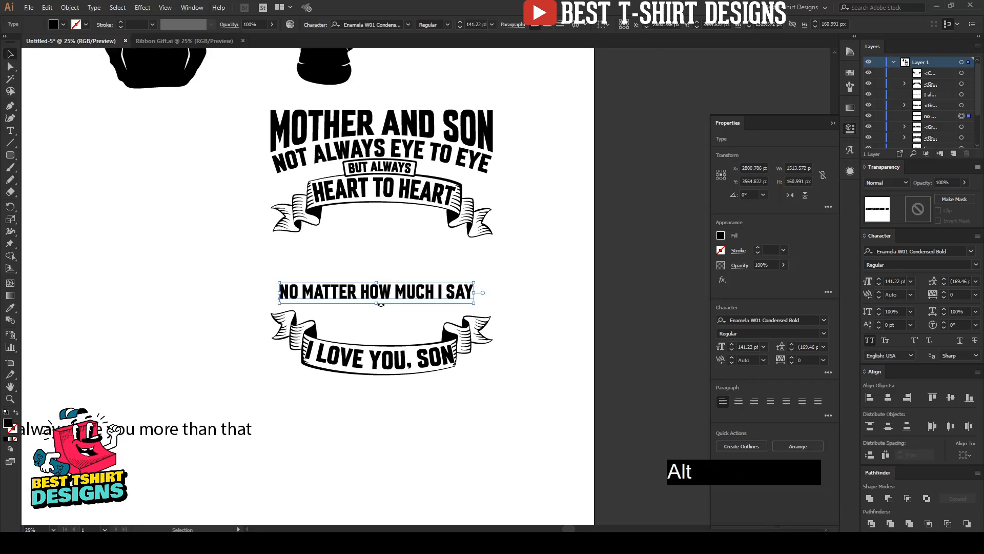
scroll(379, 305, up, 1)
key(Down)
key(Down)
key(Down)
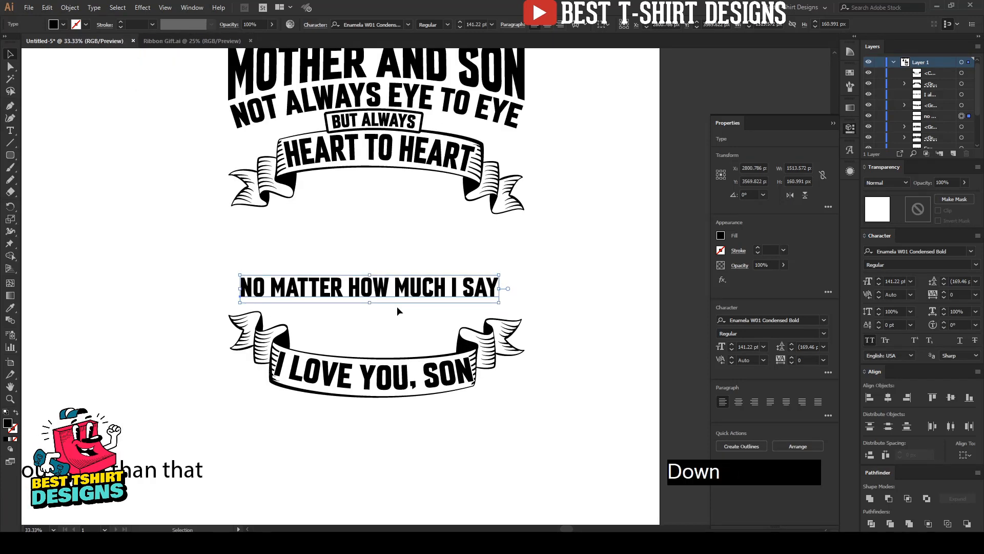
Step: Move "I always love you more than that" below the banner and sample the "NO MATTER HOW MUCH I SAY" text style onto it
scroll(397, 309, down, 1)
drag(221, 430, 470, 389)
key(i)
click(413, 304)
key(v)
scroll(396, 409, down, 1)
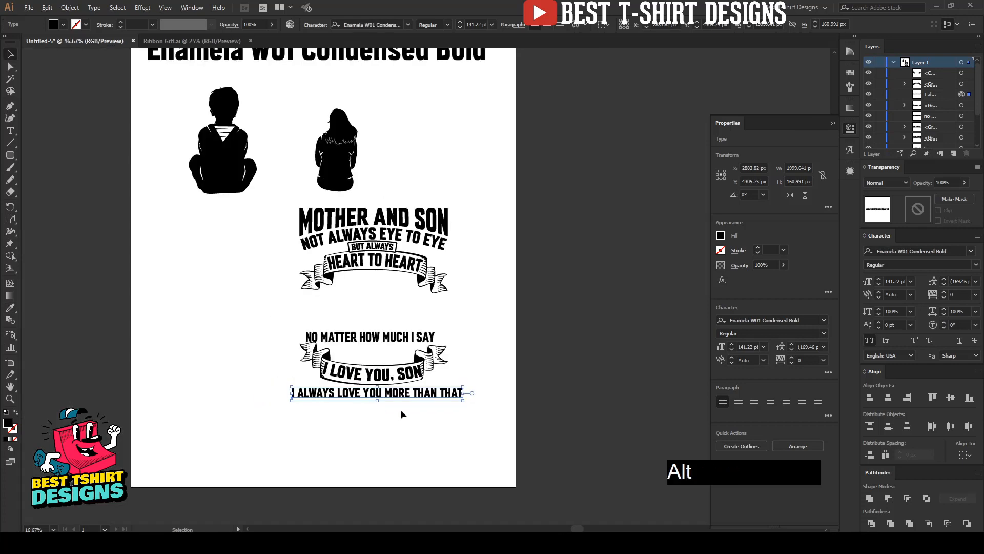
scroll(401, 409, up, 1)
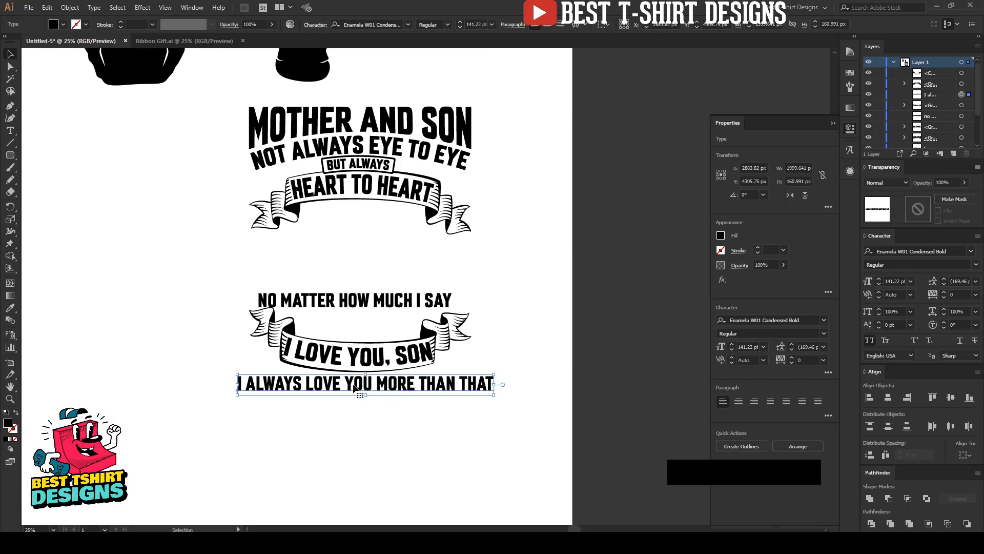
Step: Split "MORE THAN THAT" into its own text object below the banner and set "I ALWAYS LOVE YOU" aside
double_click(377, 384)
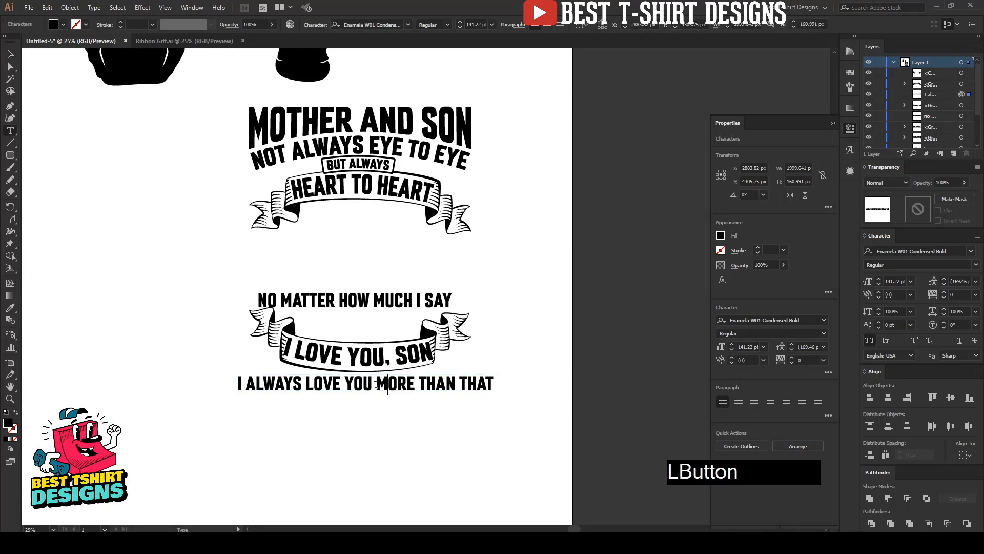
drag(377, 384, 554, 386)
key(ctrl+x)
key(BackSpace)
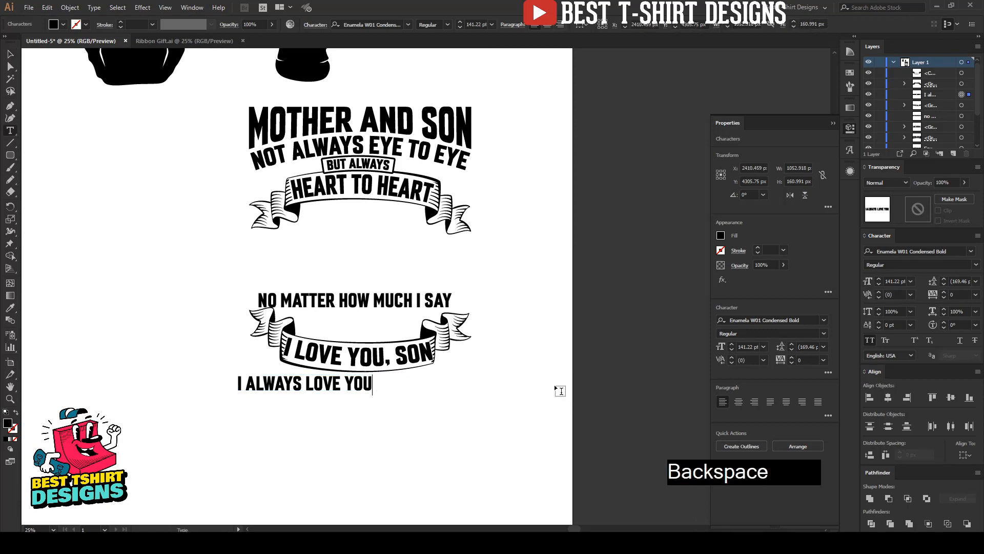
click(10, 53)
click(451, 446)
key(ctrl+v)
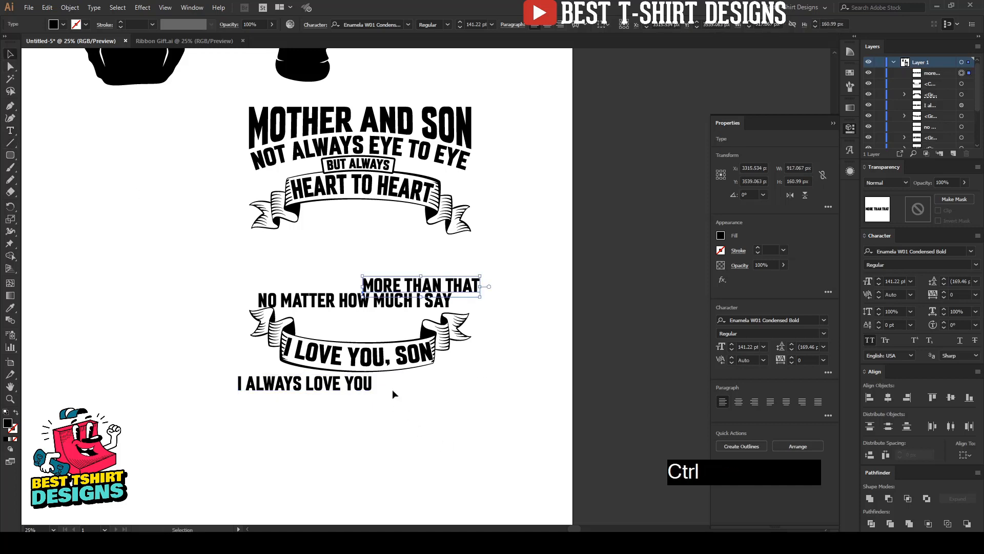
drag(475, 291, 421, 449)
drag(329, 392, 546, 267)
Step: Convert "MORE THAN THAT" to outlines and scale it to 1735 px wide beneath the banner
drag(383, 439, 472, 396)
right_click(375, 395)
click(400, 266)
drag(303, 395, 248, 395)
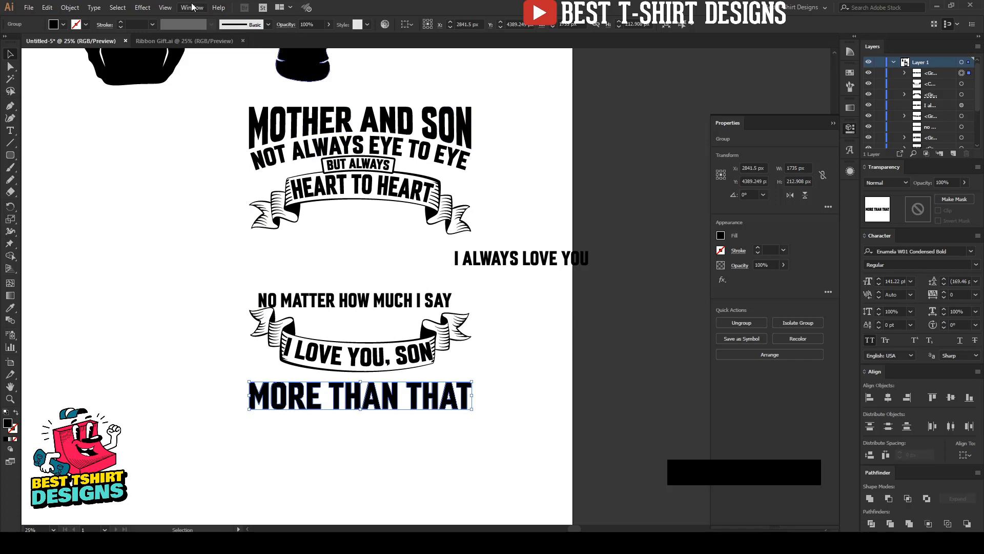
Step: Apply an Arc Upper warp with -15% bend to "MORE THAN THAT" and stretch it upward to about 298 px high
click(143, 8)
mouse_move(225, 140)
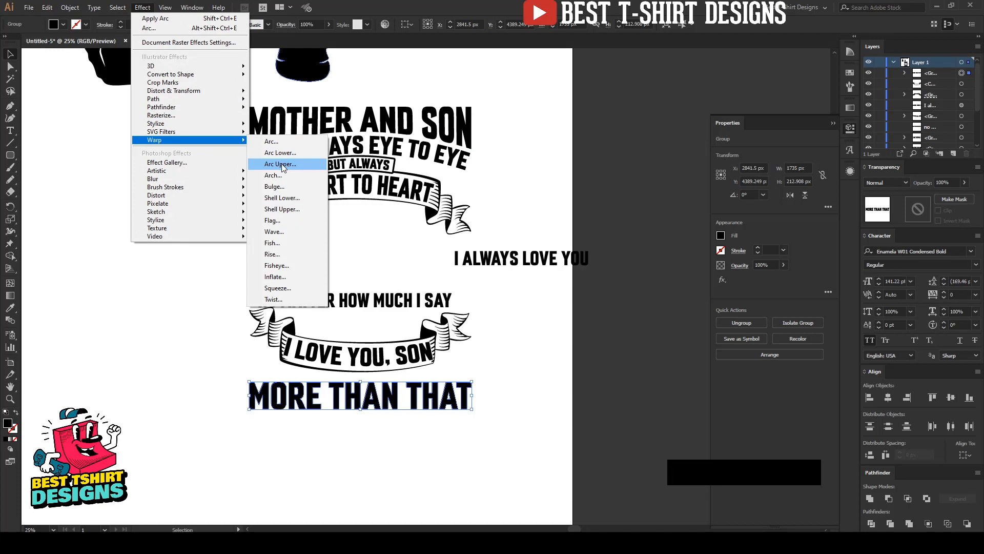
click(297, 164)
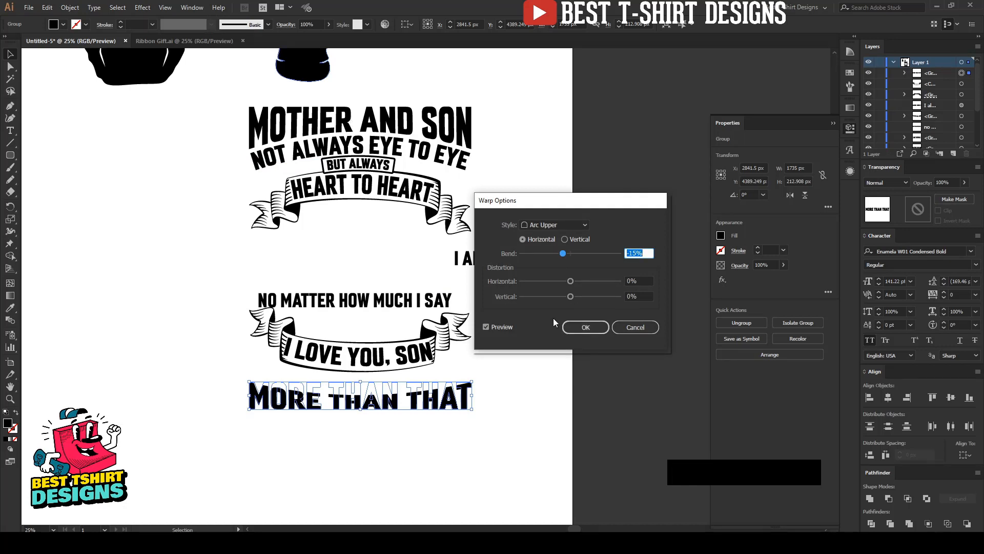
click(586, 327)
drag(363, 380, 365, 362)
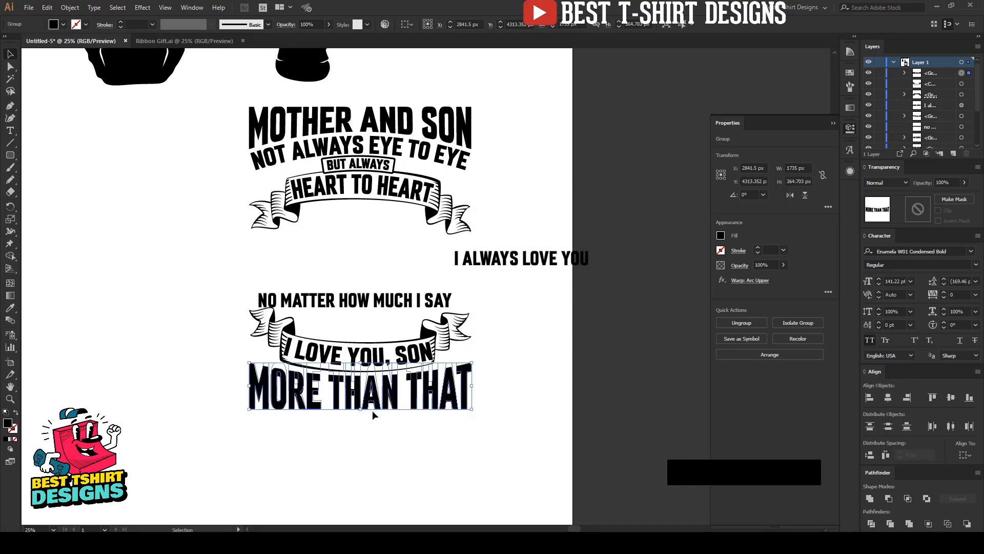
drag(365, 362, 365, 370)
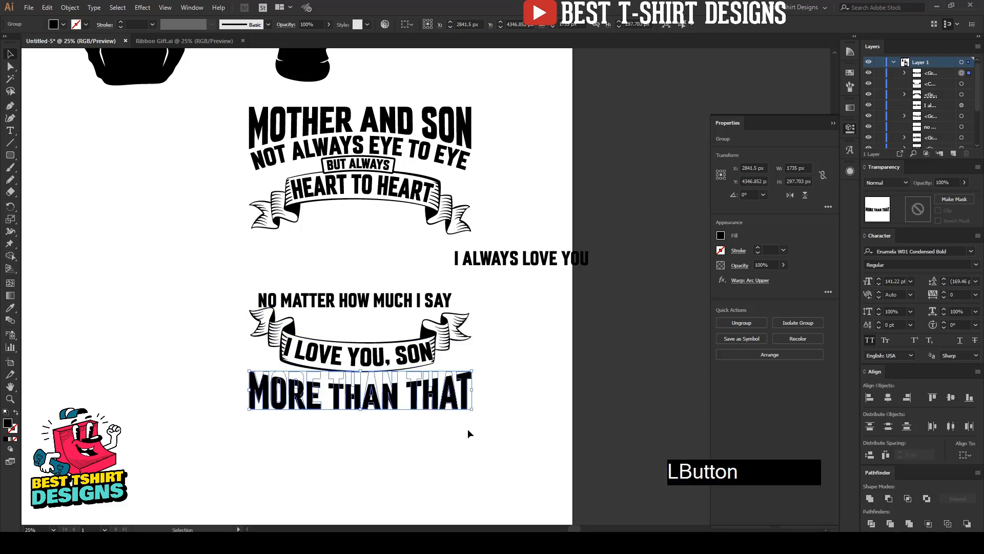
Step: Change the Arc Upper warp bend of "MORE THAN THAT" to -22%
click(747, 281)
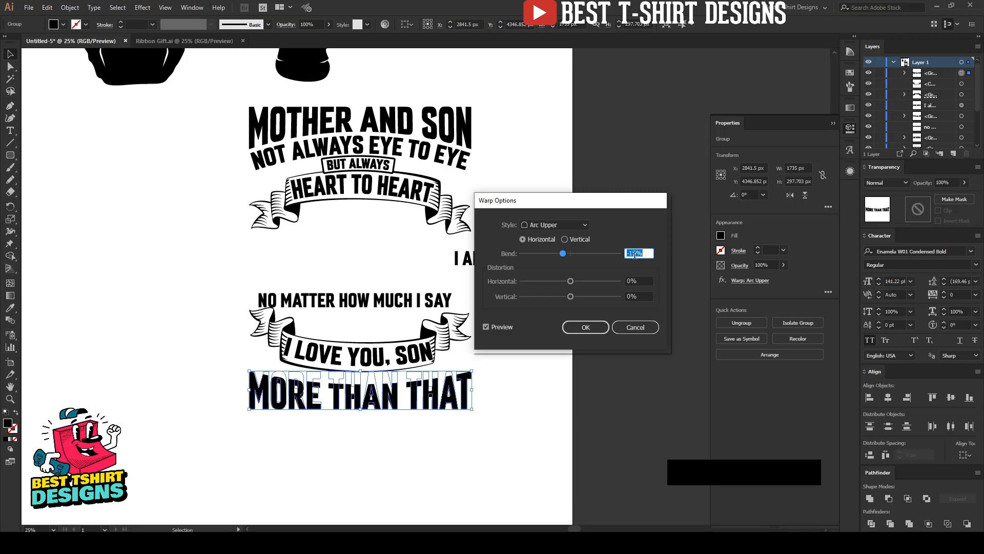
key(shift+Up)
key(shift+Down)
key(shift+Down)
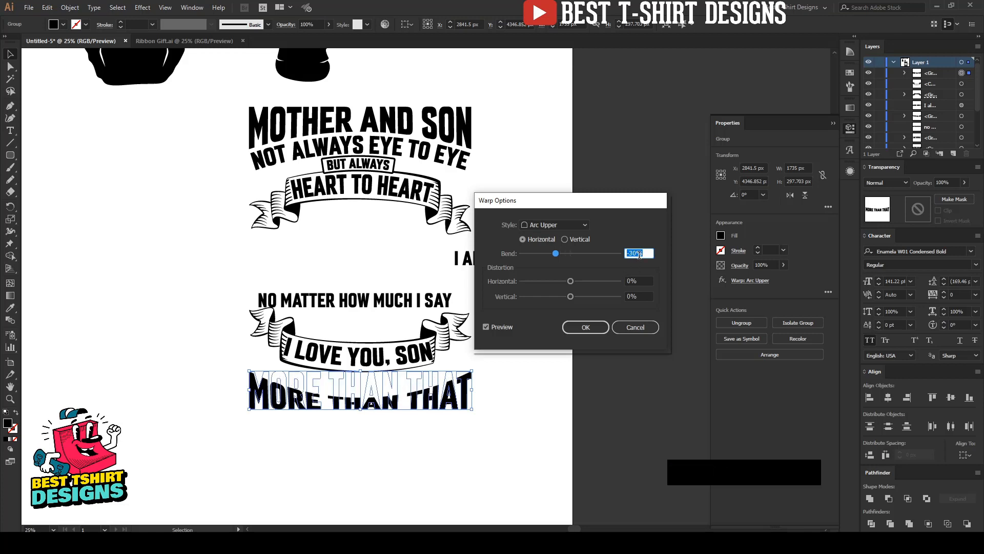
key(shift+Up)
key(Down)
key(Down)
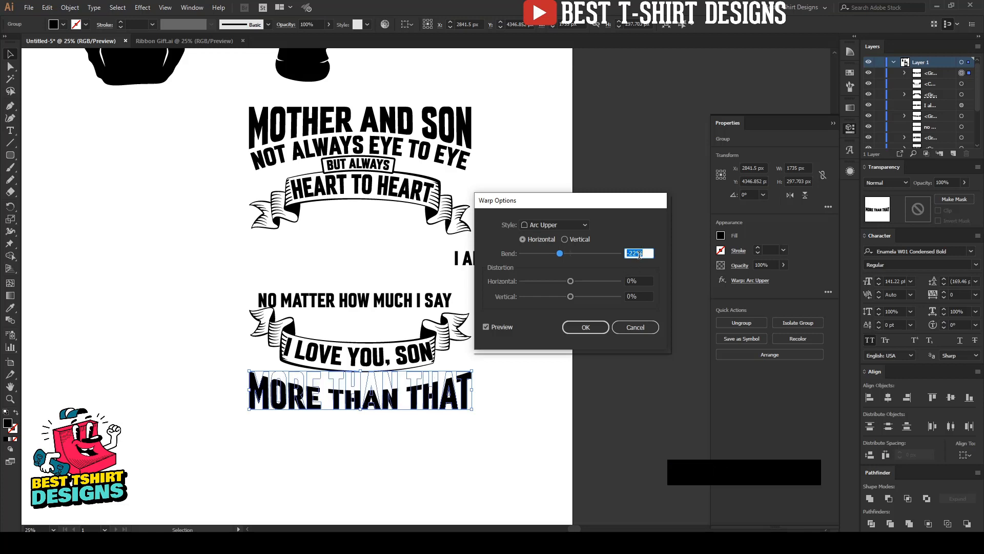
click(586, 327)
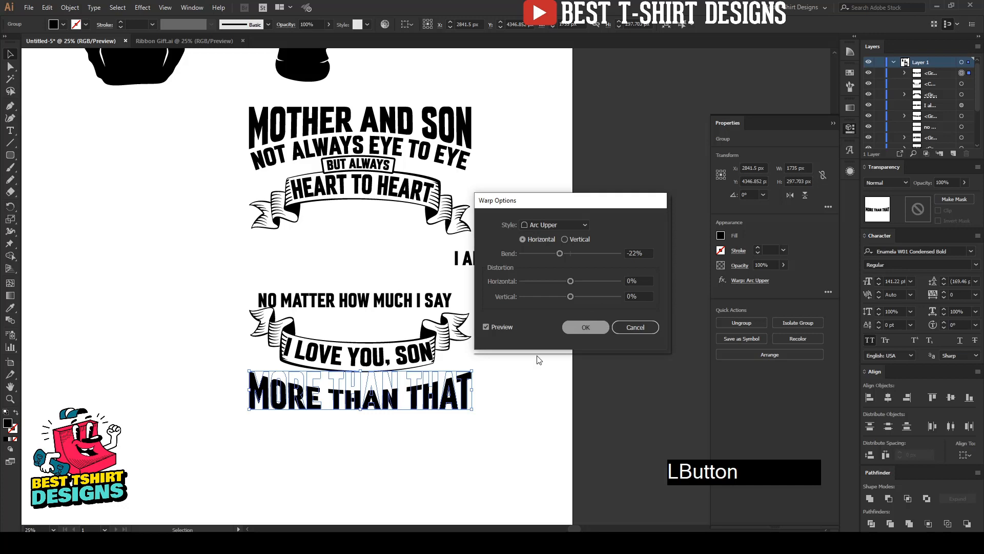
Step: Stretch "MORE THAN THAT" to about 338 px high and nudge it down clear of the banner
click(374, 376)
key(Down)
key(Down)
key(Down)
key(Down)
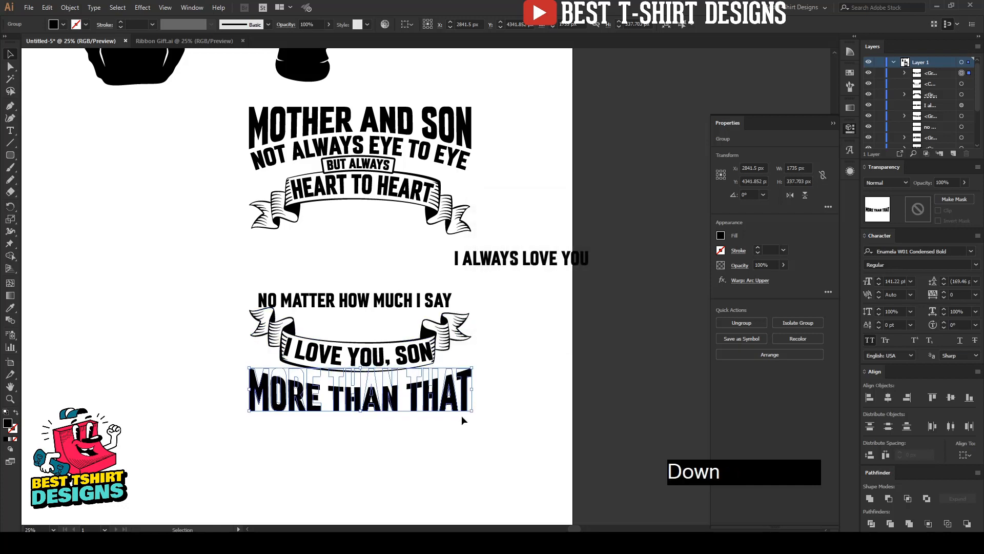
key(Down)
key(Down)
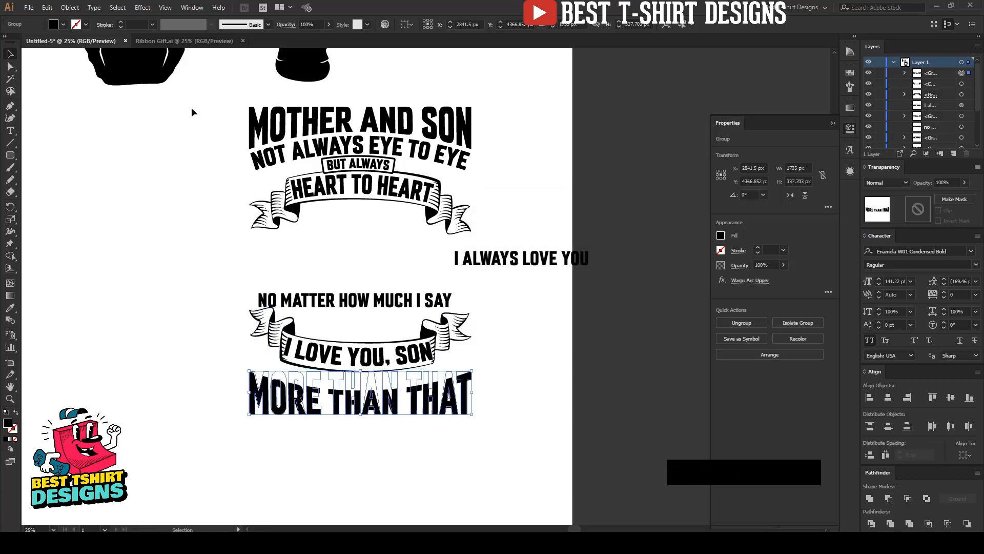
Step: Expand the appearance of the warped "MORE THAN THAT" lettering and deselect it
click(67, 9)
click(99, 130)
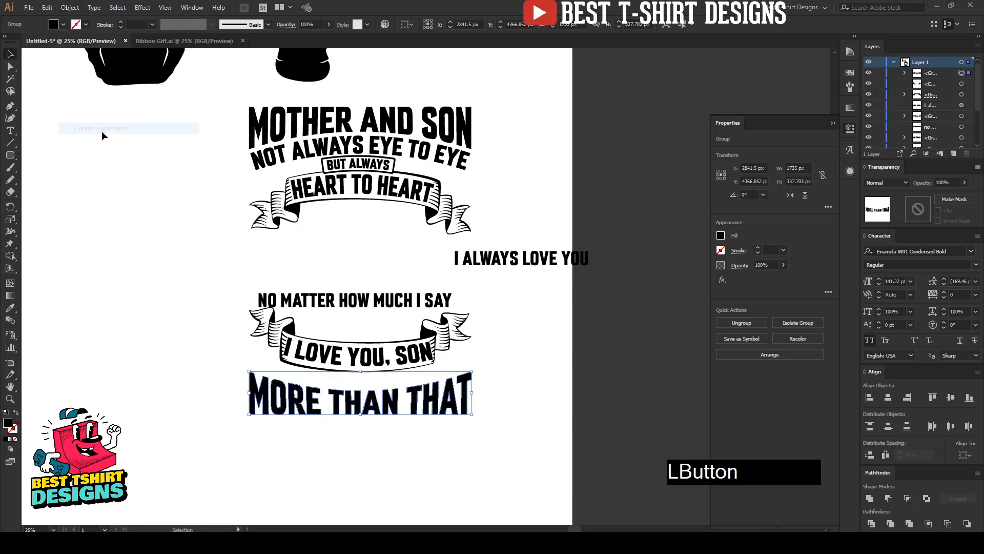
click(479, 310)
Step: Place "I ALWAYS LOVE YOU" between the banner and "MORE THAN THAT", warping it with an Arc of -18% bend
drag(537, 256, 416, 384)
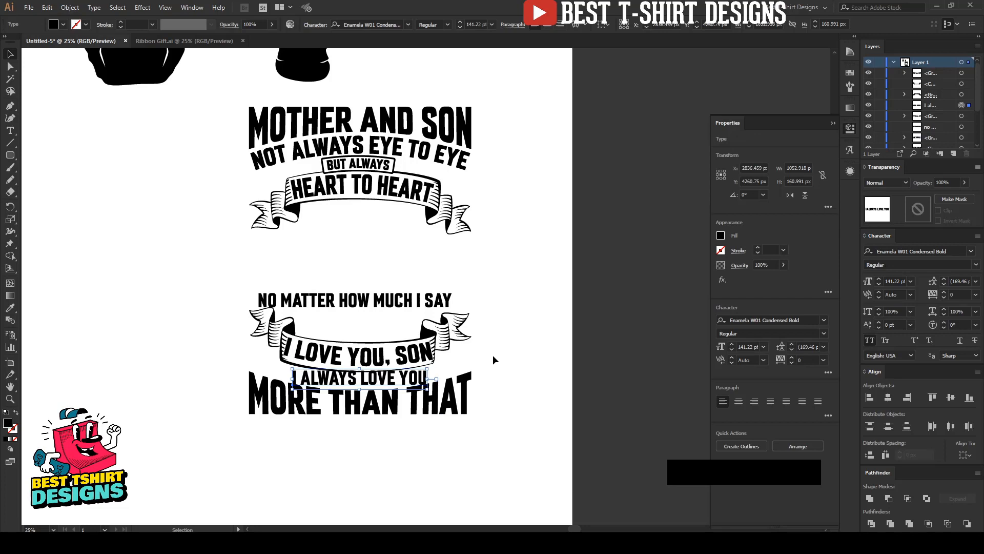
click(143, 8)
mouse_move(216, 141)
click(273, 141)
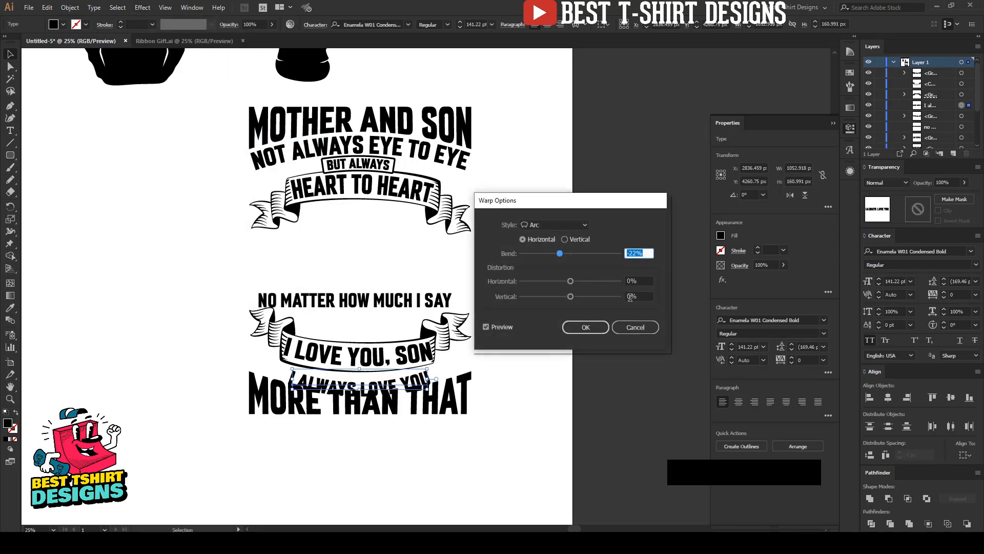
scroll(641, 254, up, 2)
scroll(641, 255, up, 4)
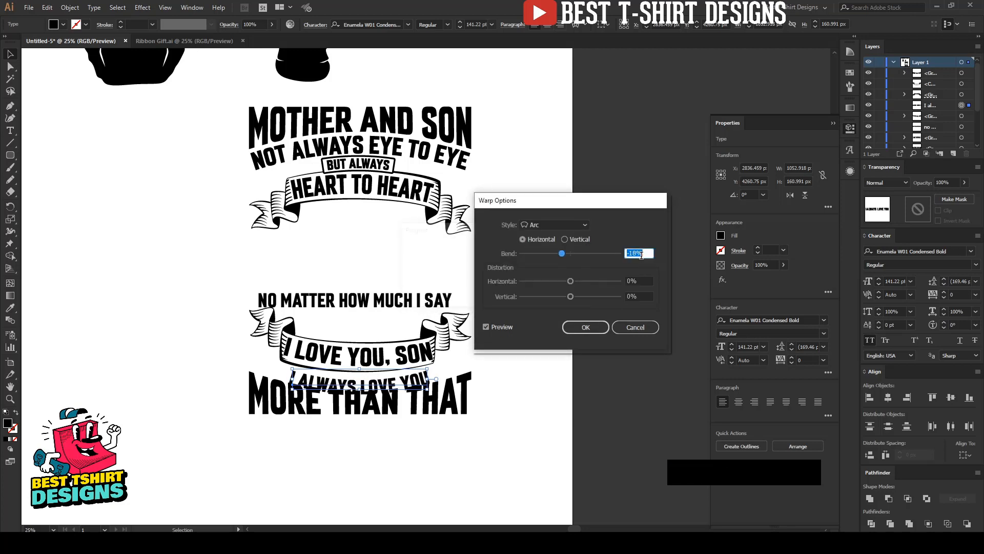
click(585, 328)
key(Up)
scroll(360, 379, up, 1)
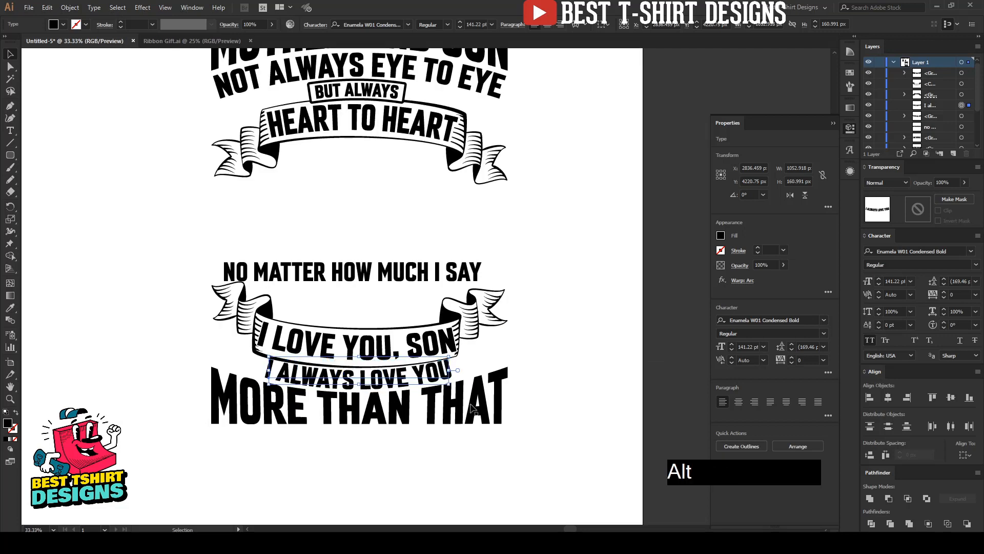
Step: Set the Arc warp bend of "I ALWAYS LOVE YOU" to -10% and nudge the line down 20 px
scroll(337, 448, up, 1)
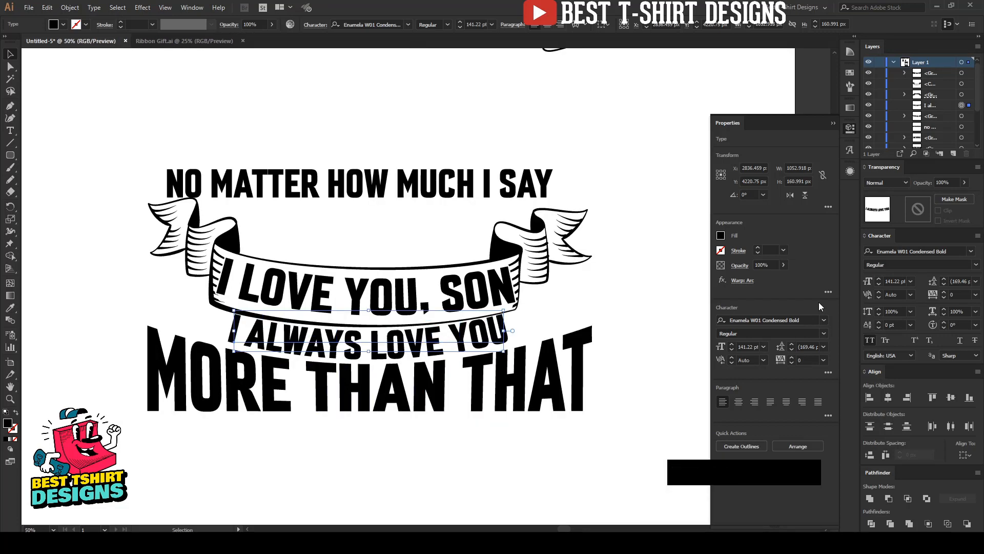
click(739, 281)
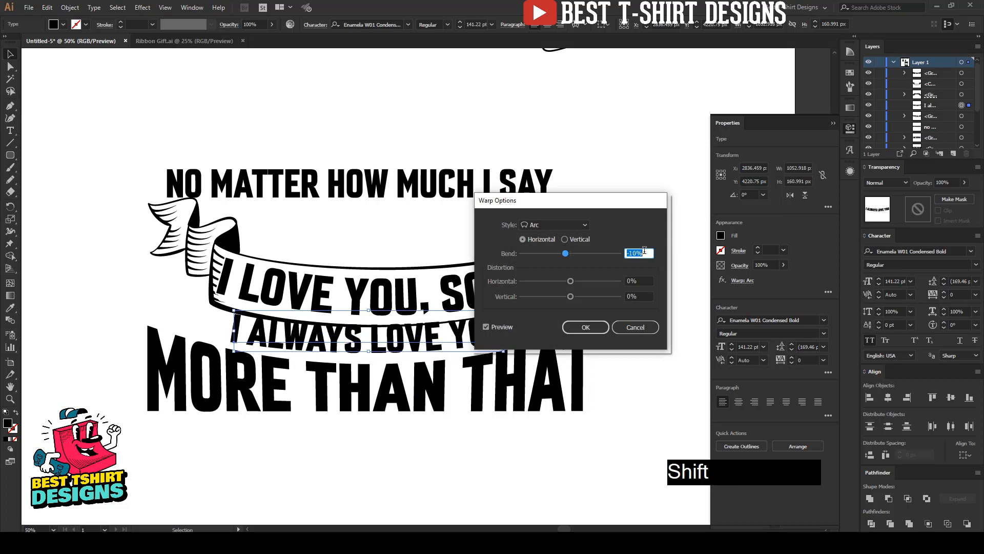
click(586, 327)
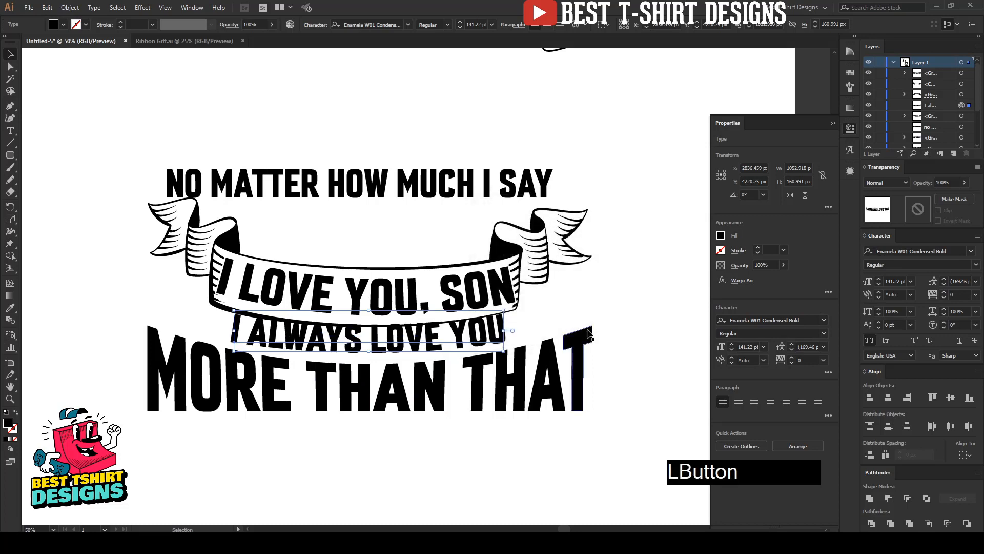
key(Down)
key(Down)
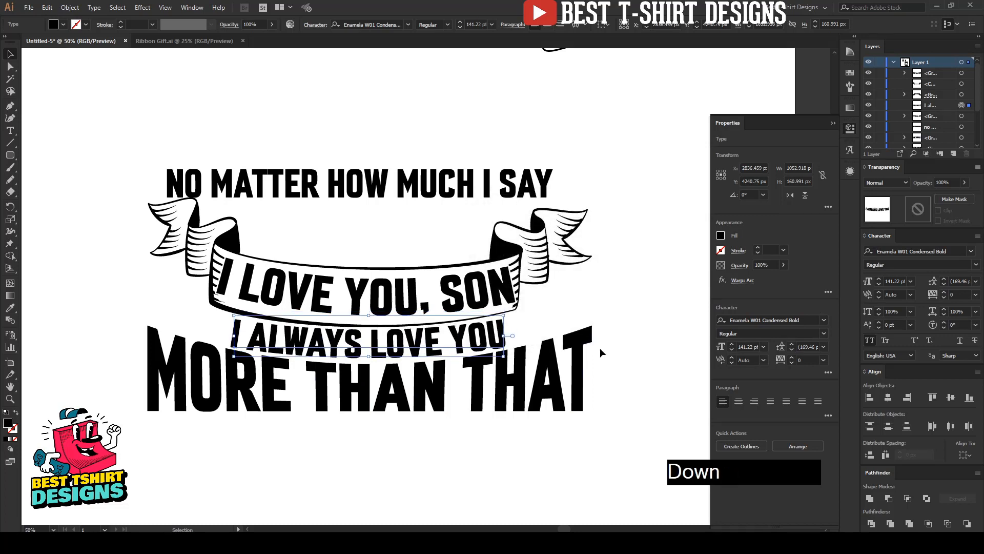
Step: Nudge "MORE THAN THAT" and "I ALWAYS LOVE YOU" down to open up the spacing beneath the banner
click(542, 388)
key(Down)
key(Down)
key(Down)
key(Down)
key(Down)
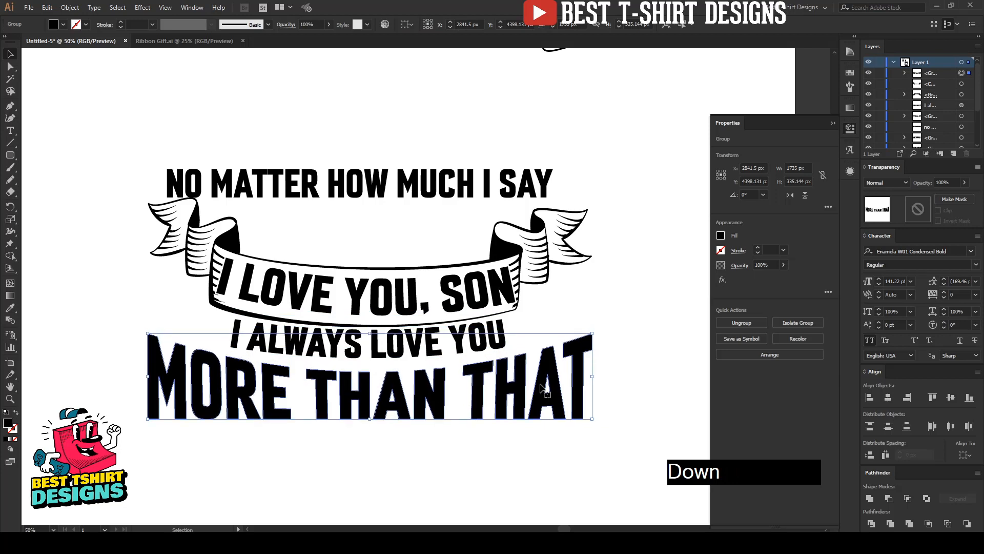
click(463, 343)
key(Down)
key(Down)
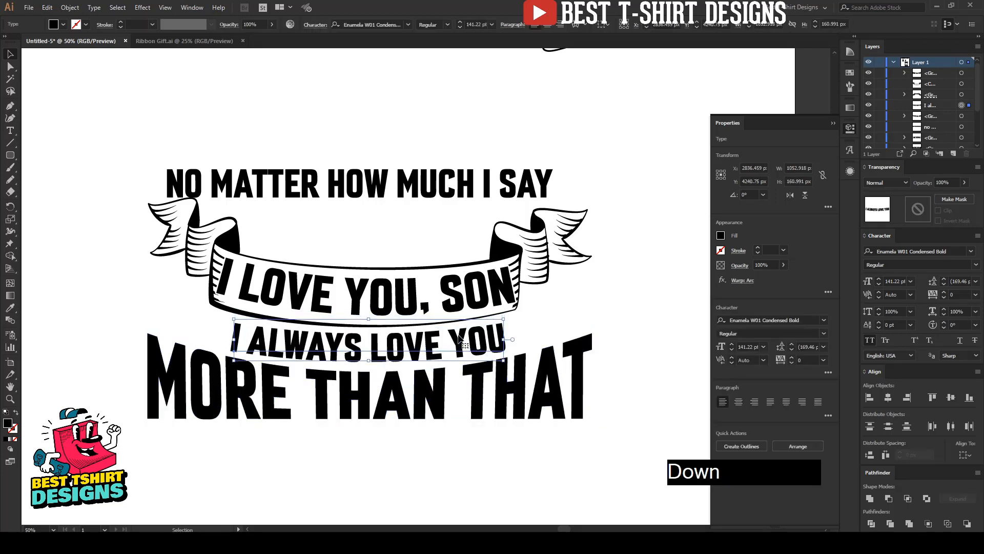
key(Up)
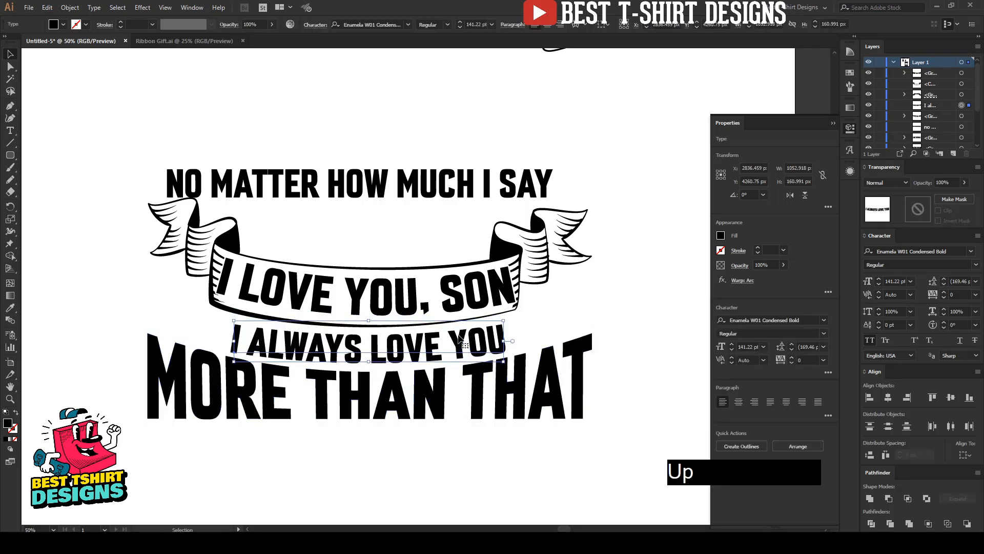
Step: Enlarge "I ALWAYS LOVE YOU" proportionally to about 1147 px wide and nudge it up toward the banner
drag(513, 342, 590, 297)
key(Up)
key(Up)
key(Up)
key(Up)
key(Down)
key(Up)
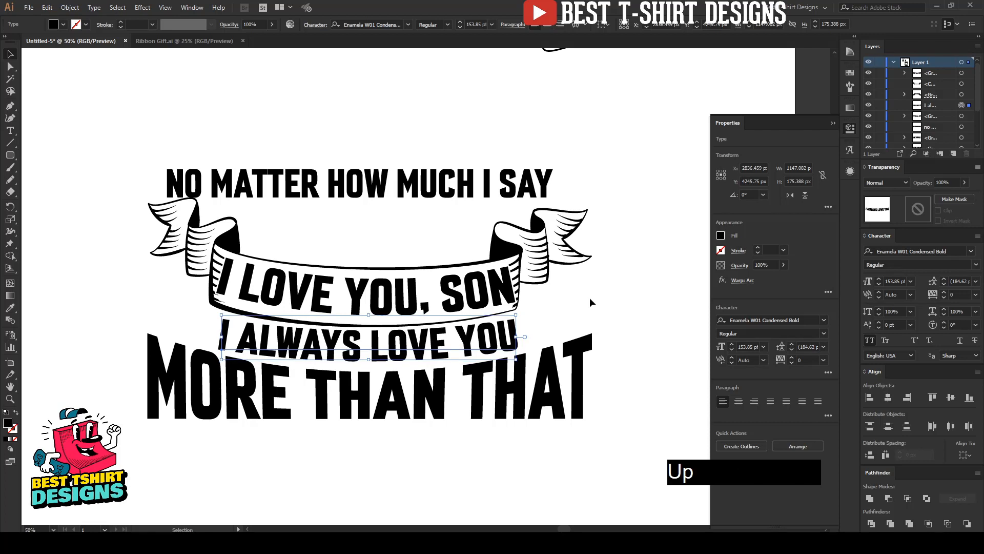
Step: Set the Arc warp bend of "I ALWAYS LOVE YOU" to -14%, nudge it up 5 px and deselect it
click(738, 280)
key(shift+Down)
key(shift+Down)
key(shift+Down)
key(Up)
key(Up)
key(Up)
key(Up)
key(Up)
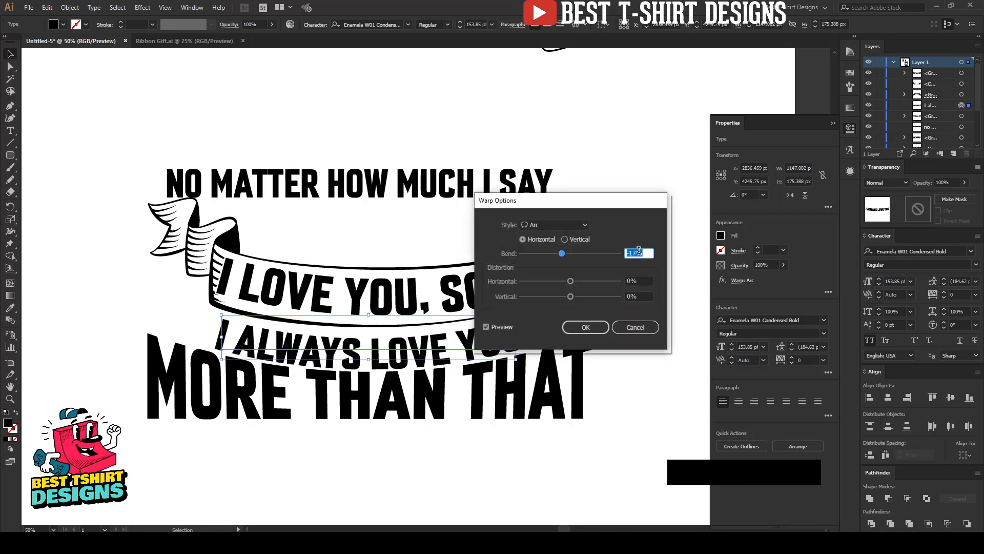
key(Up)
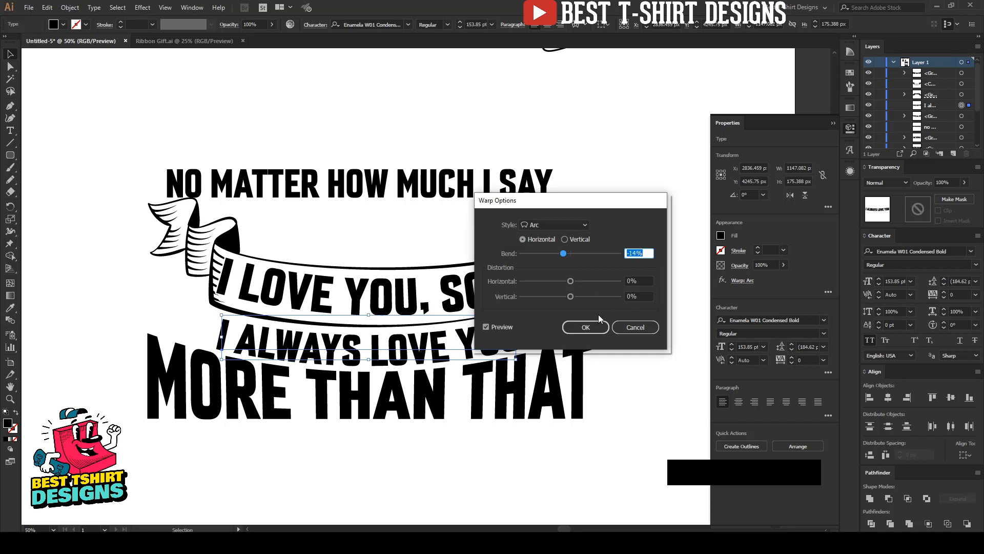
click(589, 324)
key(Up)
key(Up)
key(Down)
alt+scroll(447, 445, down, 1)
click(440, 441)
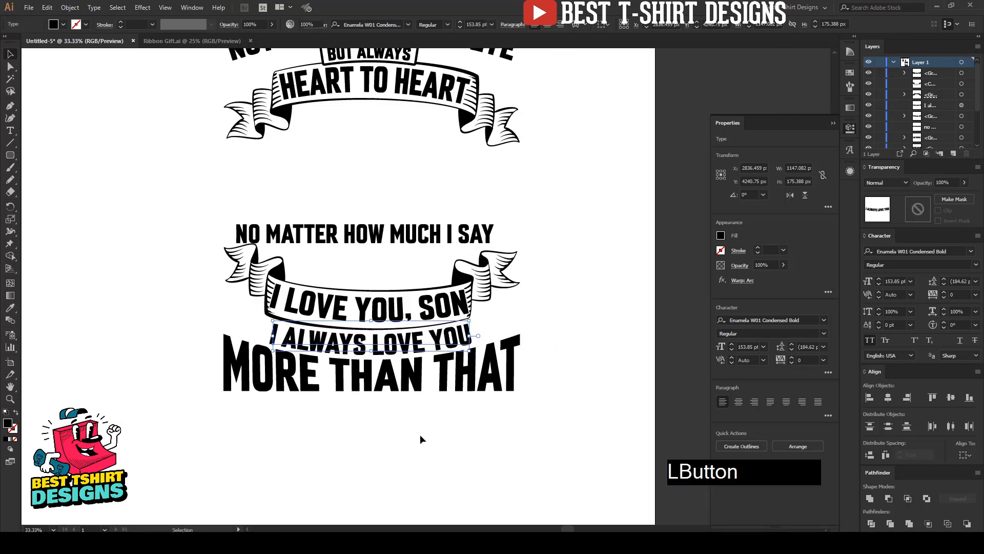
Step: Move "NO MATTER HOW MUCH I SAY" down and centre it over the upper ends of the "I LOVE YOU, SON" banner
alt+scroll(445, 435, down, 1)
click(528, 328)
alt+scroll(374, 276, up, 1)
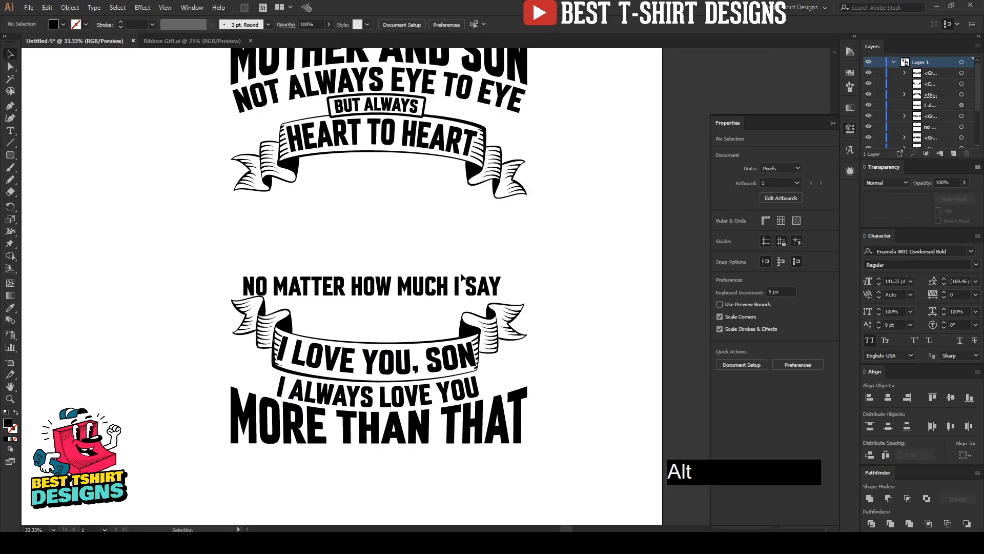
drag(421, 288, 423, 311)
click(407, 281)
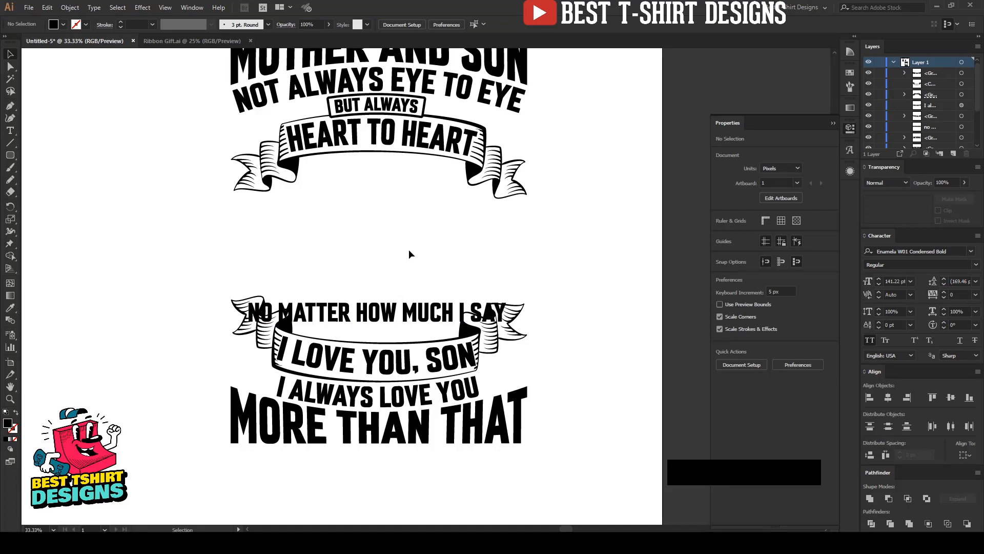
click(571, 315)
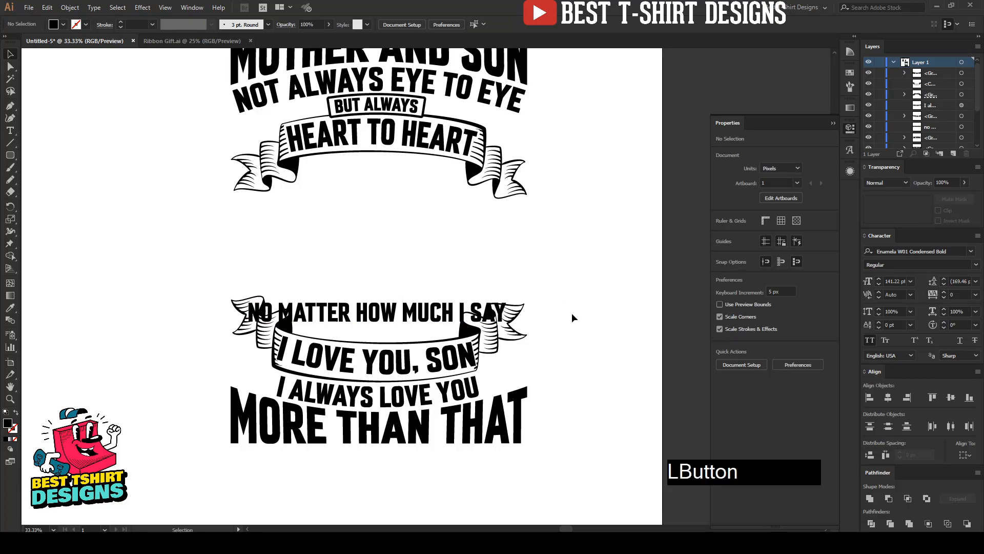
drag(398, 313, 378, 296)
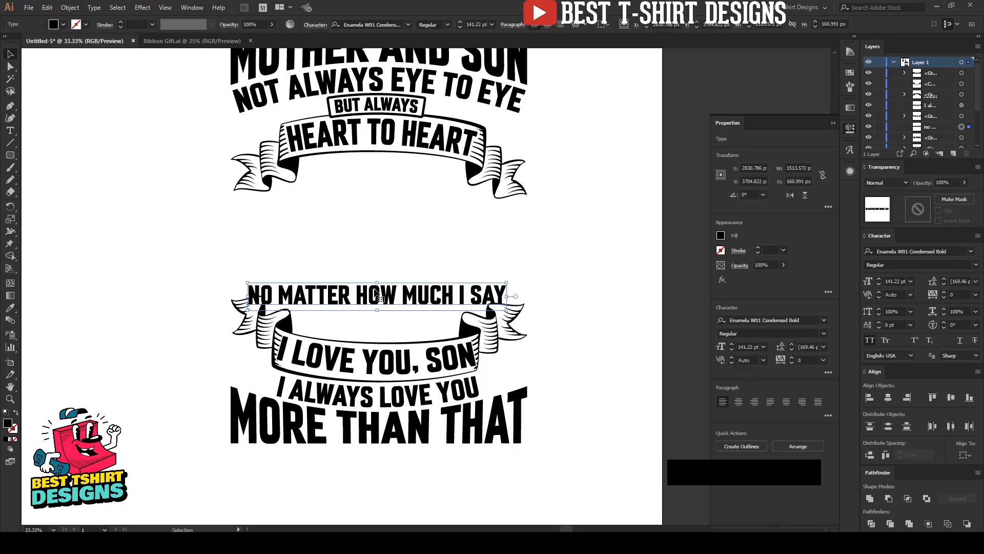
Step: Apply a horizontal Arc warp with -20% bend to "NO MATTER HOW MUCH I SAY"
click(119, 8)
mouse_move(157, 141)
click(269, 141)
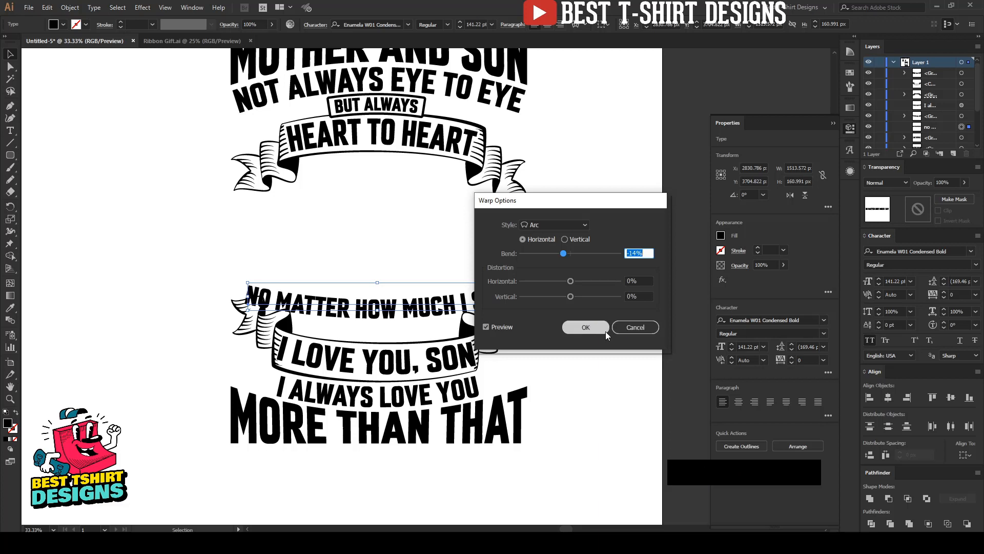
key(shift+Down)
click(585, 328)
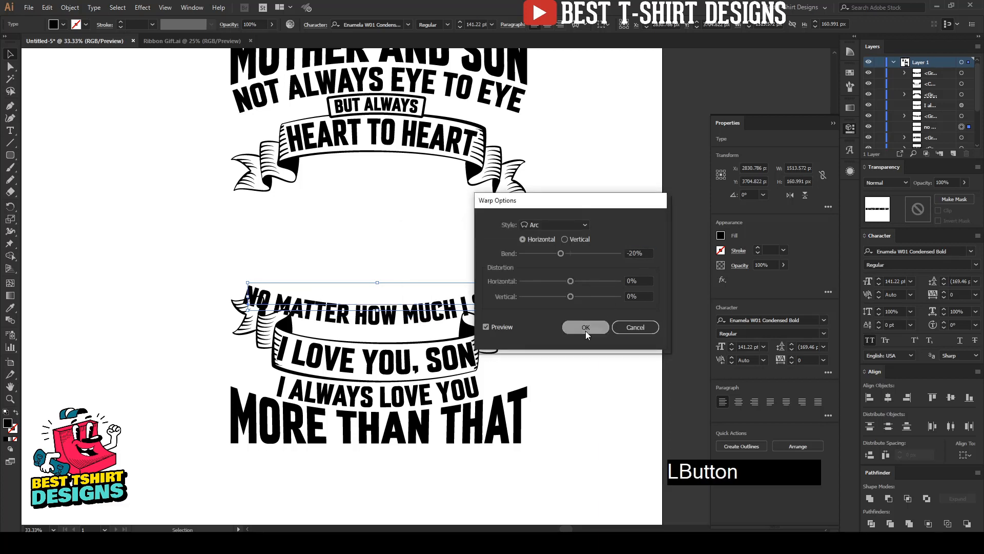
Step: Nudge the arched "NO MATTER HOW MUCH I SAY" down to about Y 3765 px, just above the banner's curve
key(shift+Down)
key(Down)
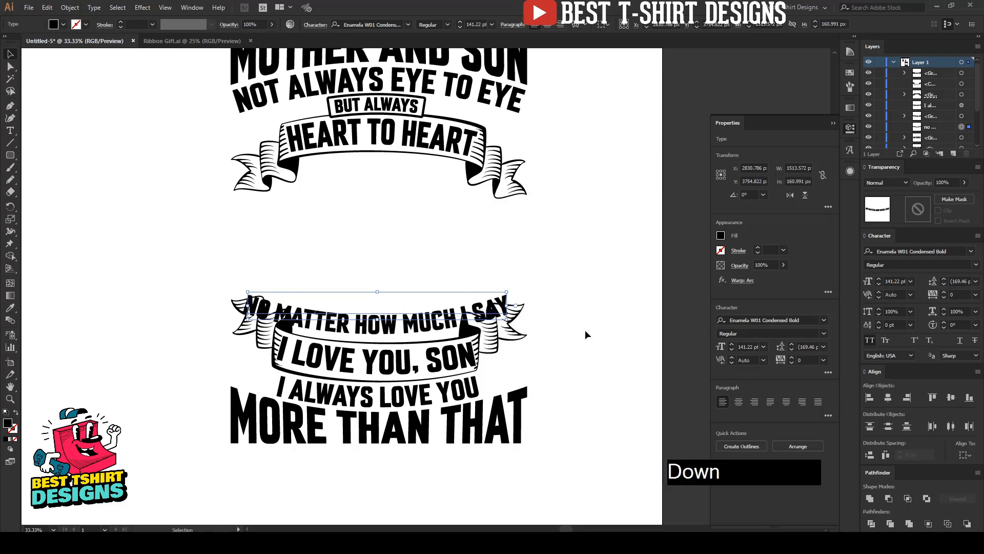
key(Down)
key(Down)
key(Up)
key(Up)
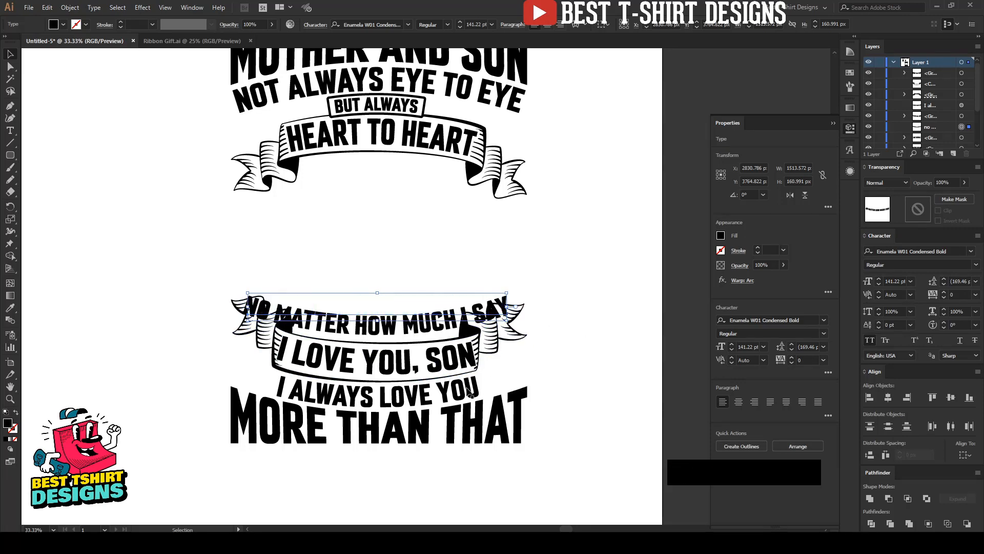
Step: Convert "I ALWAYS LOVE YOU" to outlines, expand its warped appearance and deselect it
click(451, 390)
right_click(454, 392)
click(499, 261)
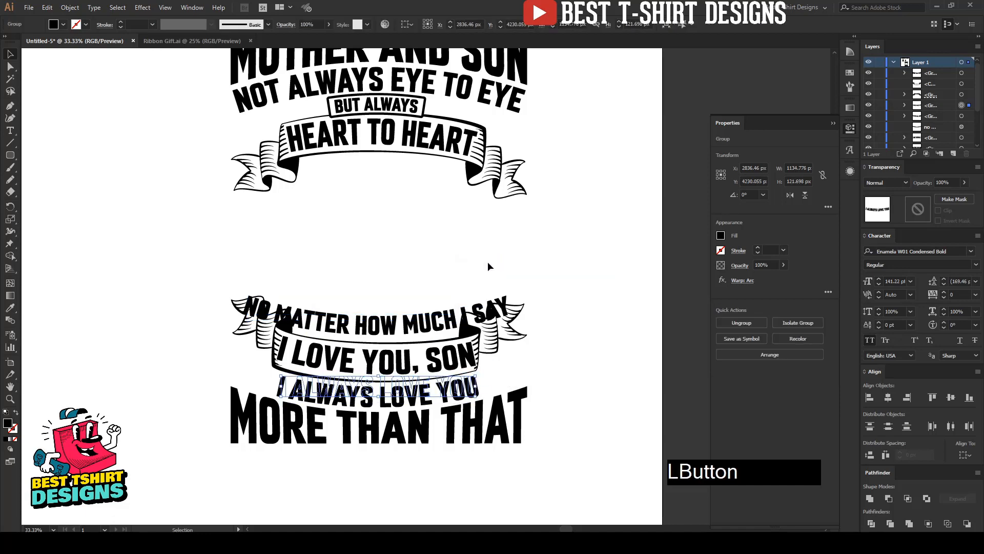
click(70, 8)
click(85, 128)
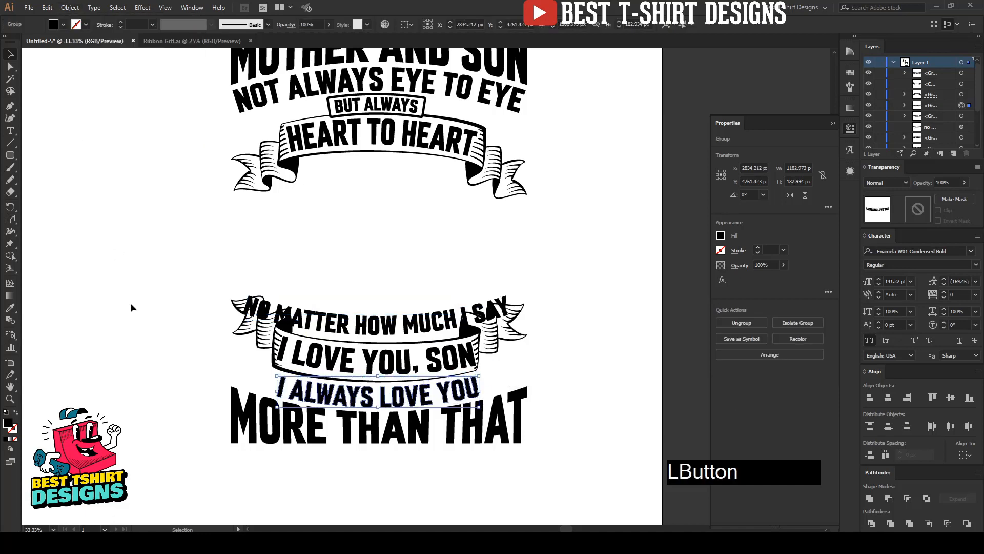
click(132, 307)
Step: Convert "NO MATTER HOW MUCH I SAY" to outlines, expand its warped appearance and deselect it
scroll(394, 320, up, 1)
drag(394, 321, 370, 297)
right_click(370, 297)
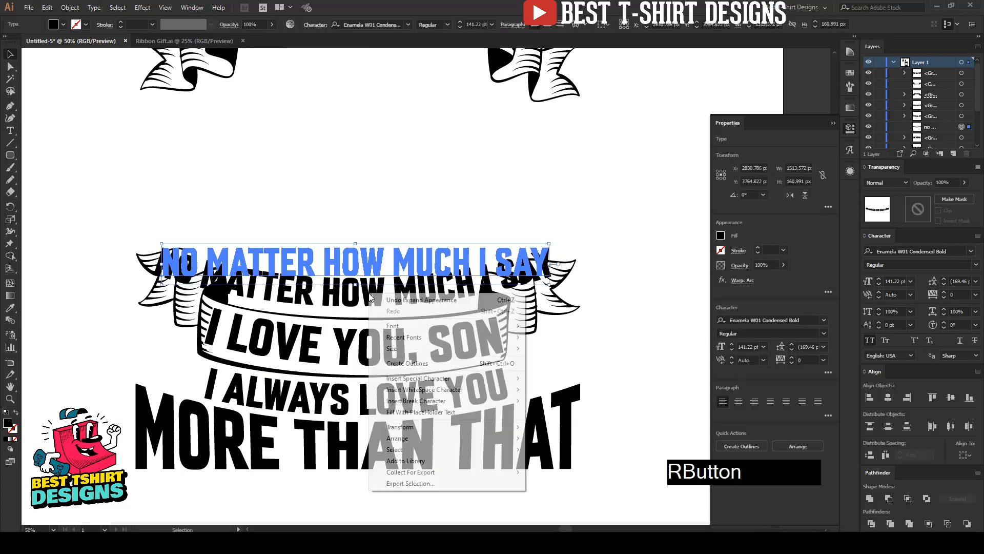
click(401, 363)
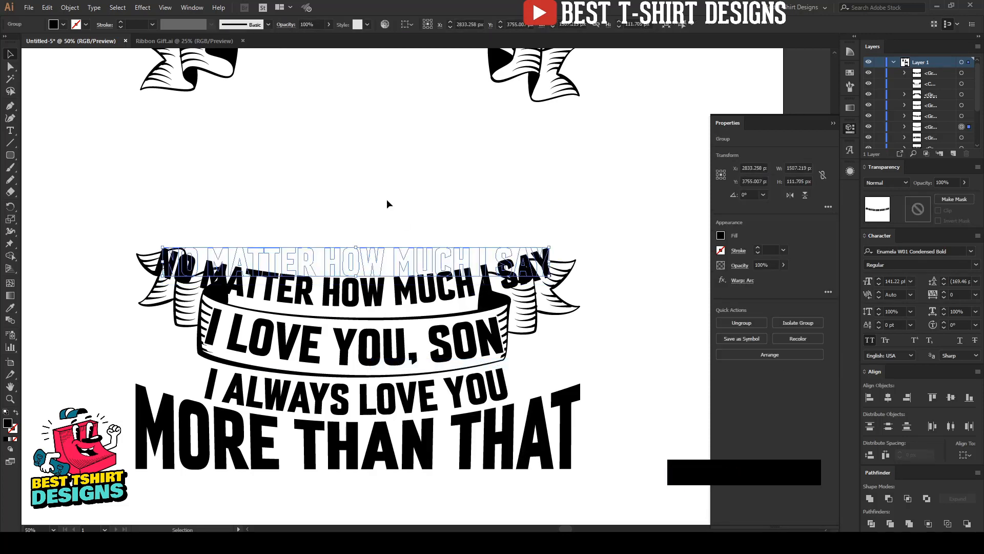
click(70, 8)
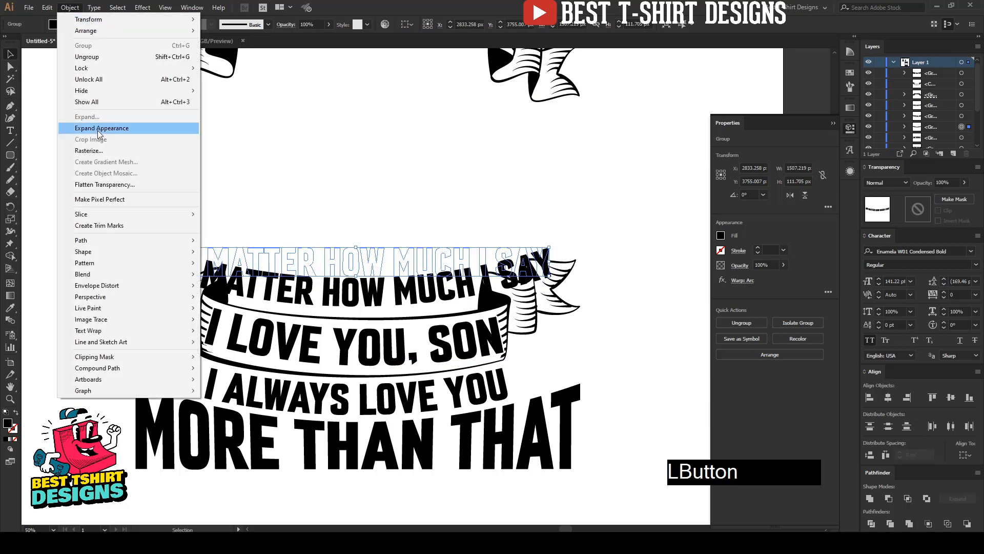
click(97, 125)
click(411, 206)
Step: Align all lettering and banners by their horizontal centres to "MOTHER AND SON" as the key object and deselect
scroll(411, 206, down, 1)
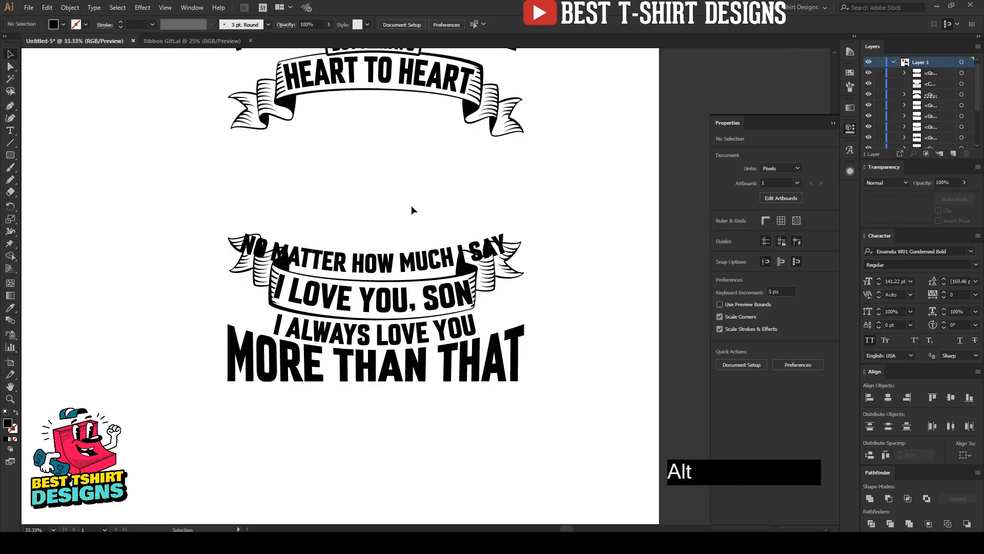
scroll(366, 231, down, 1)
drag(227, 109, 540, 466)
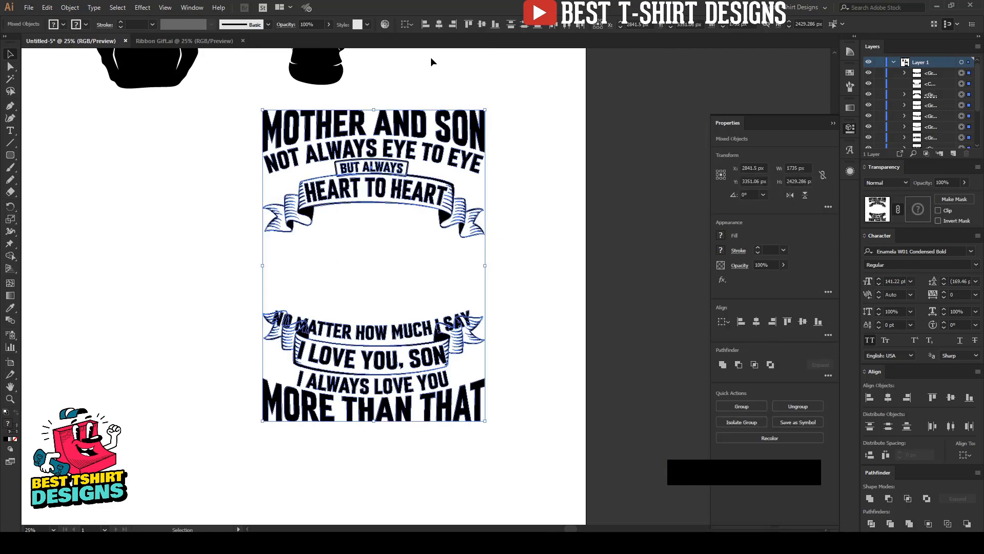
click(399, 126)
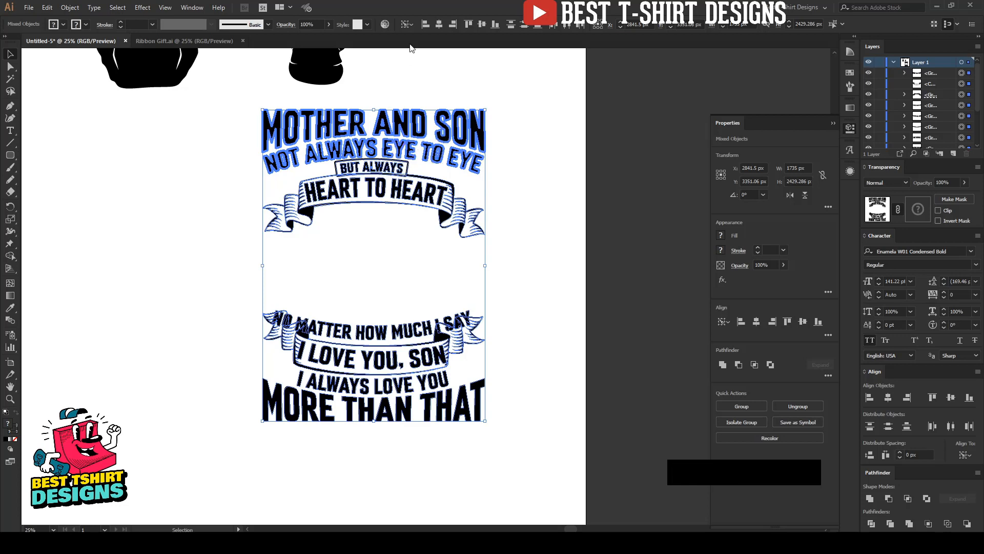
click(439, 24)
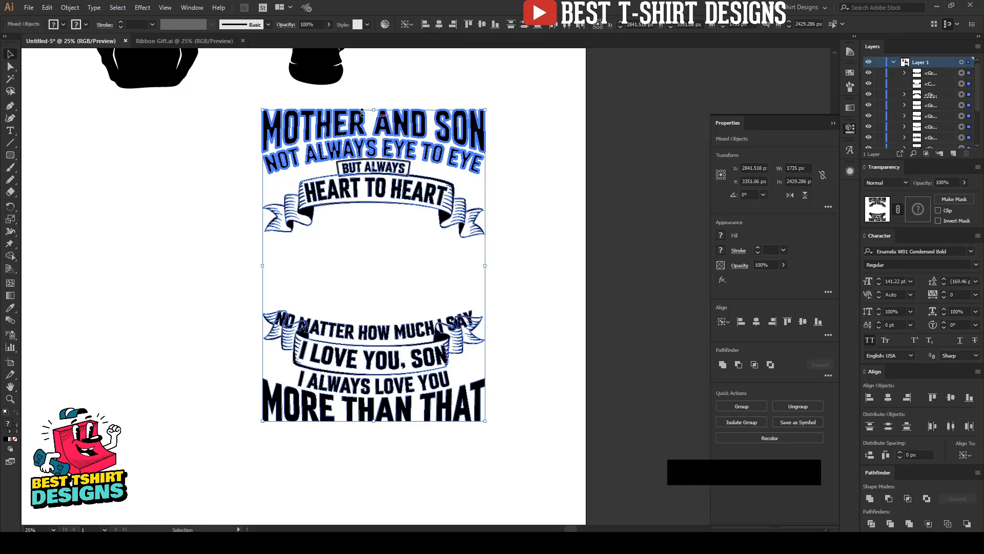
click(383, 277)
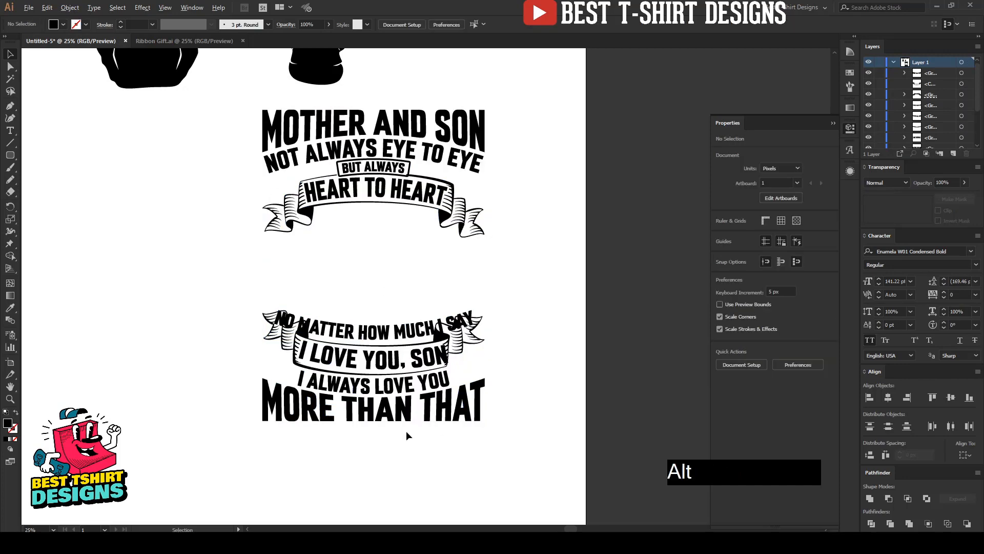
scroll(381, 363, up, 1)
click(384, 323)
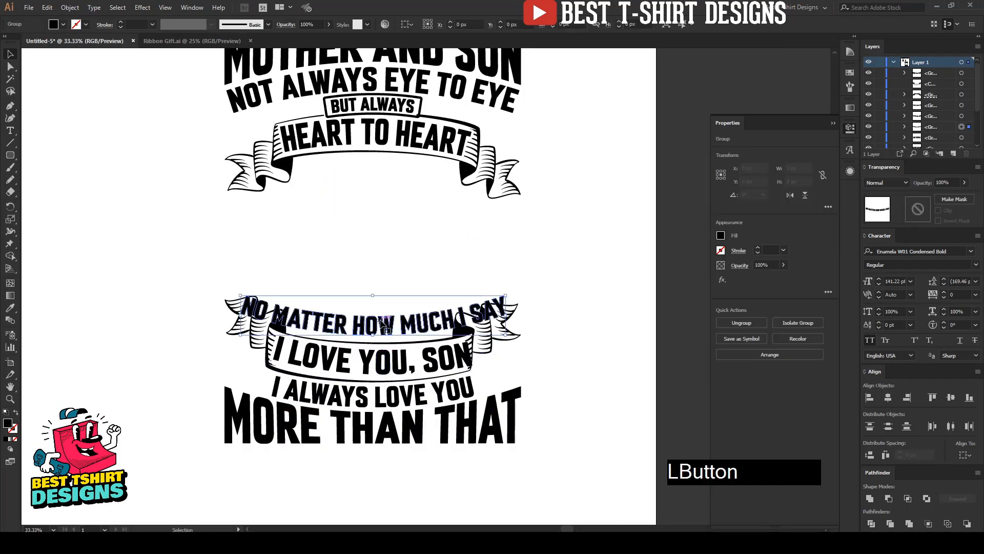
key(ctrl+alt)
key(ctrl+alt+f)
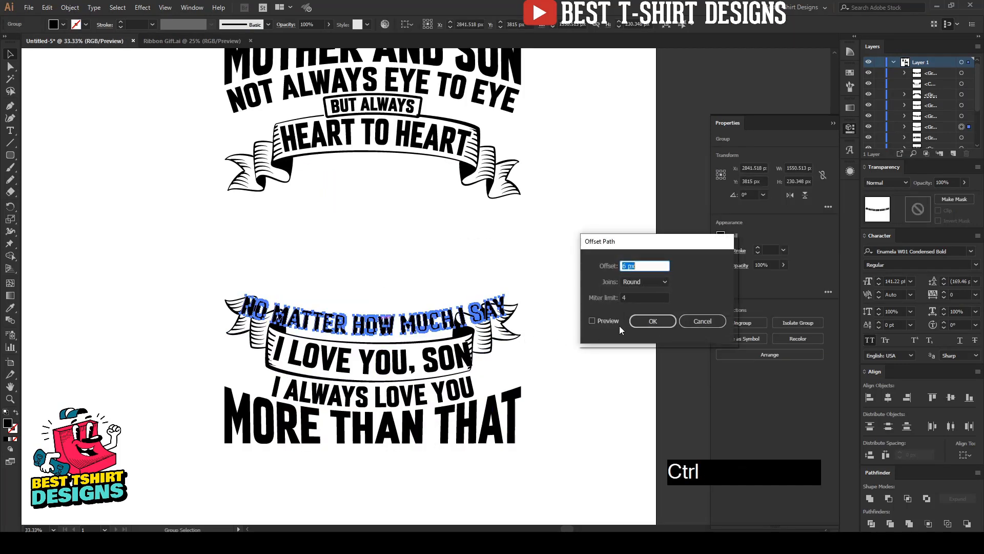
click(608, 320)
key(shift+Up)
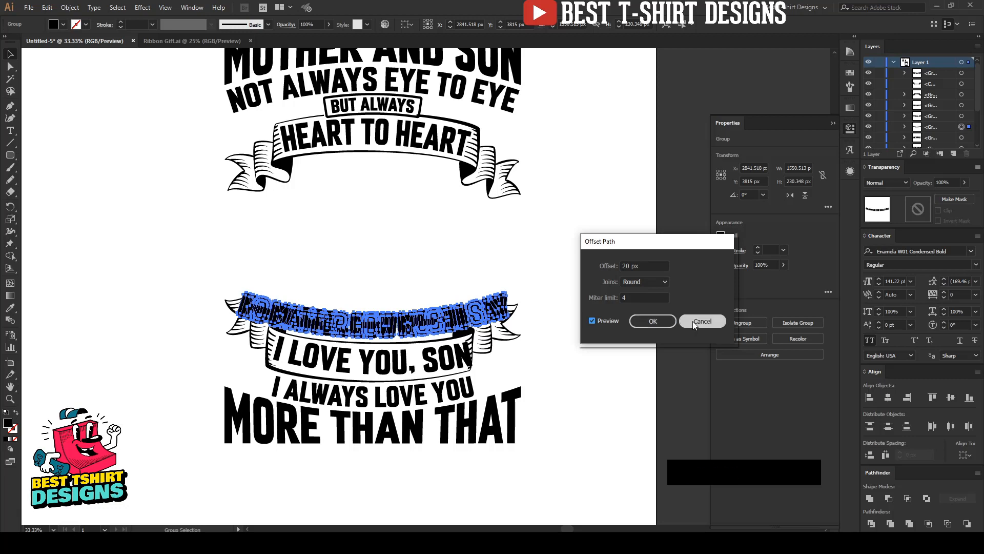
click(647, 321)
Step: Nudge "NO MATTER HOW MUCH I SAY" up to Y 3785 px to separate it from the banner's curve
key(Up)
key(Up)
key(Up)
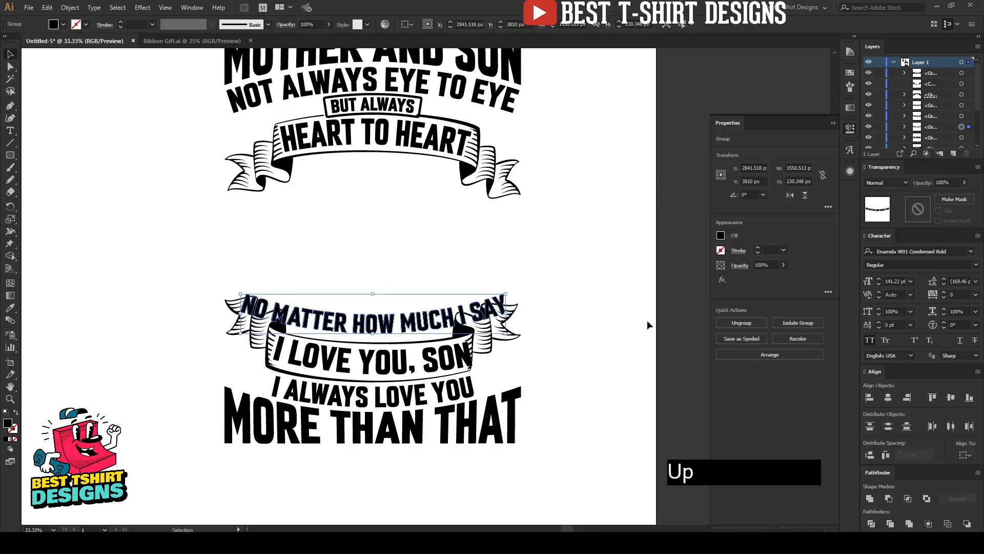
Step: Offset "NO MATTER HOW MUCH I SAY" outward by 20 px with round joins and cut the resulting outline to the clipboard
key(ctrl+alt+f)
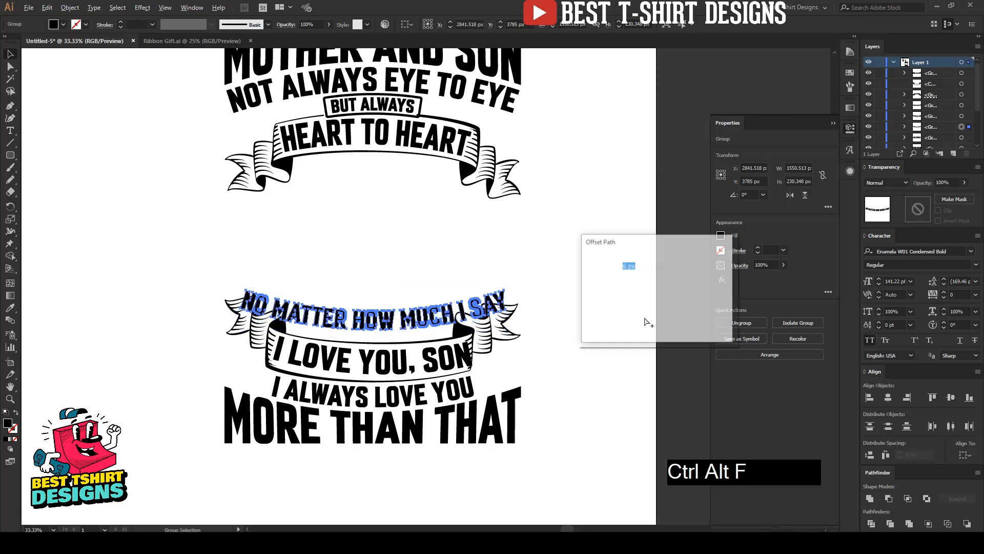
click(601, 317)
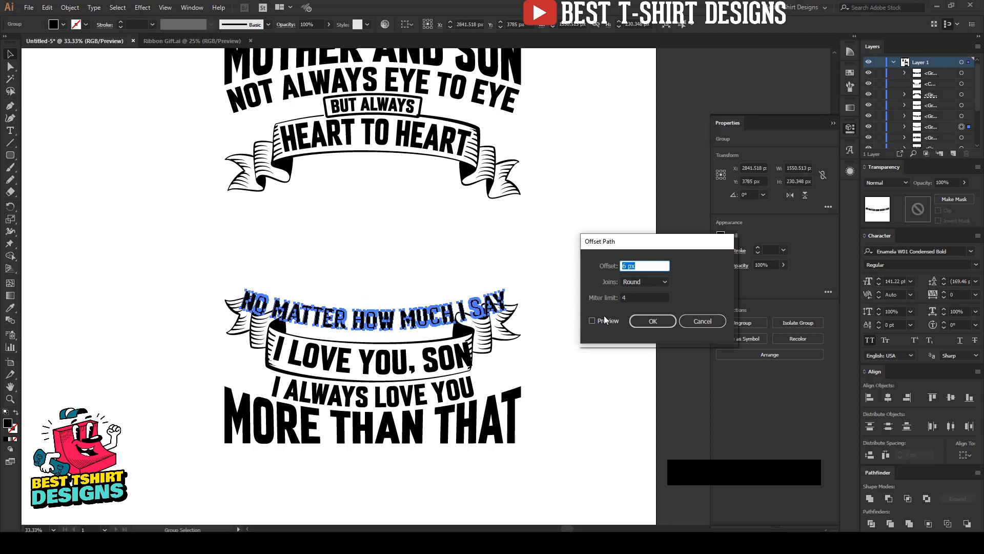
click(605, 318)
scroll(644, 265, up, 1)
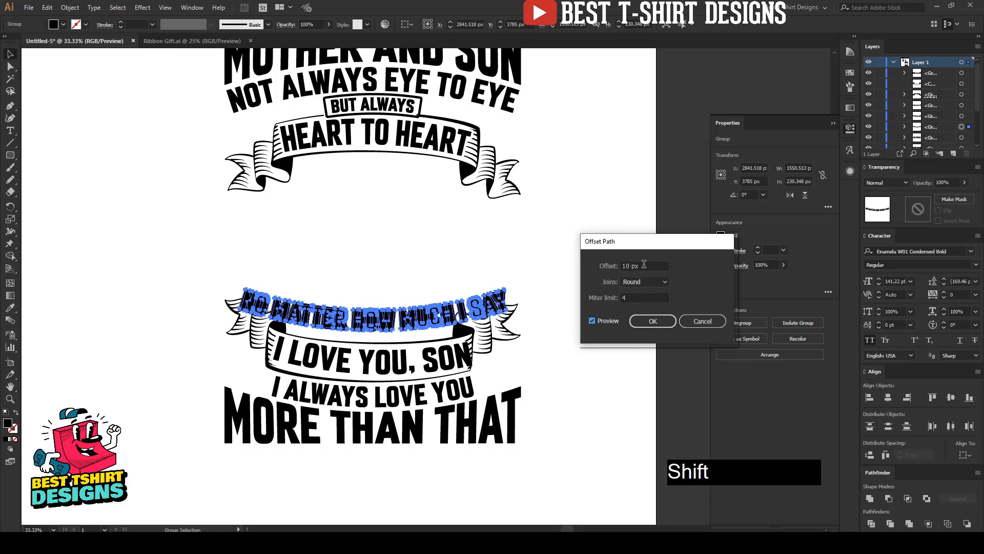
scroll(644, 265, up, 1)
click(652, 321)
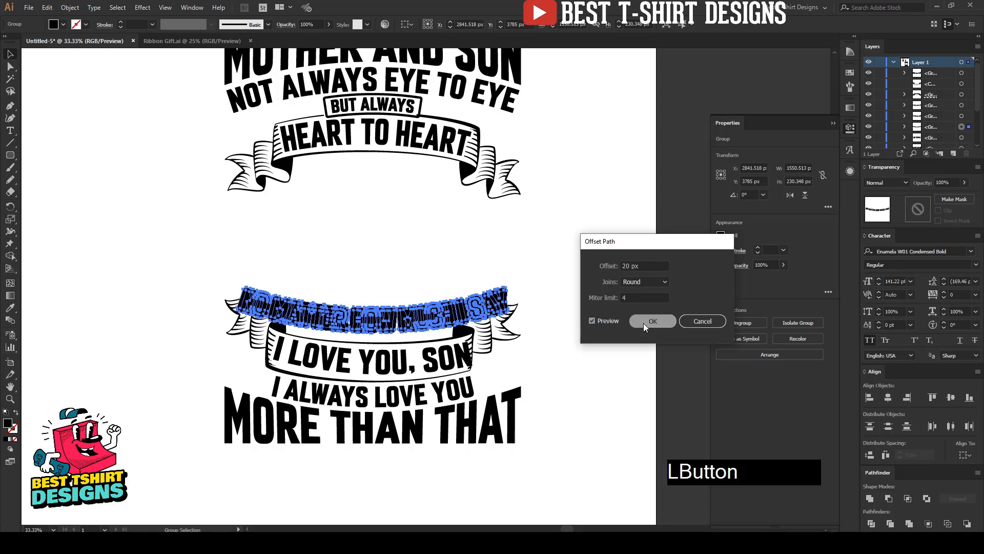
key(ctrl+x)
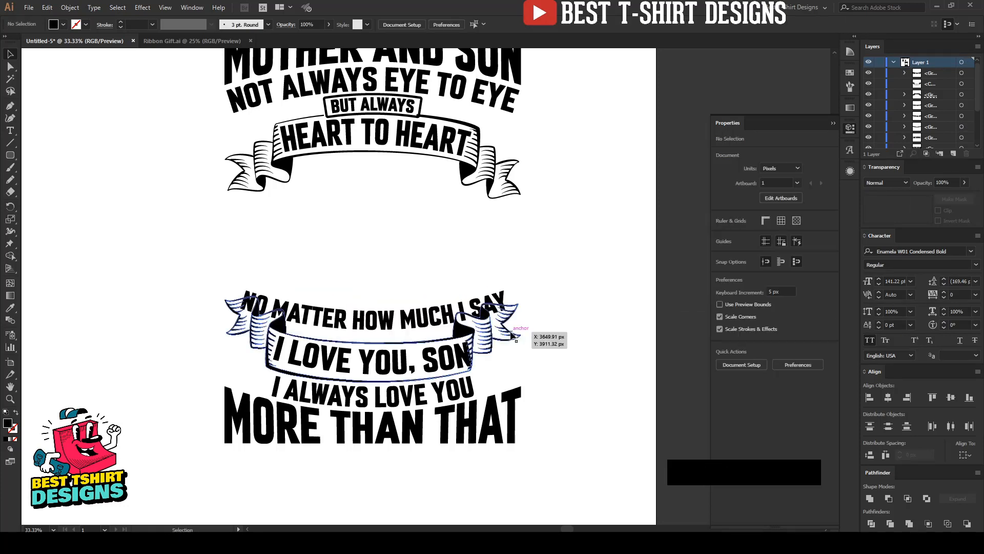
Step: Add a non-clipping opacity mask to the "I LOVE YOU, SON" banner and paste the cut lettering outline in place inside it
click(511, 334)
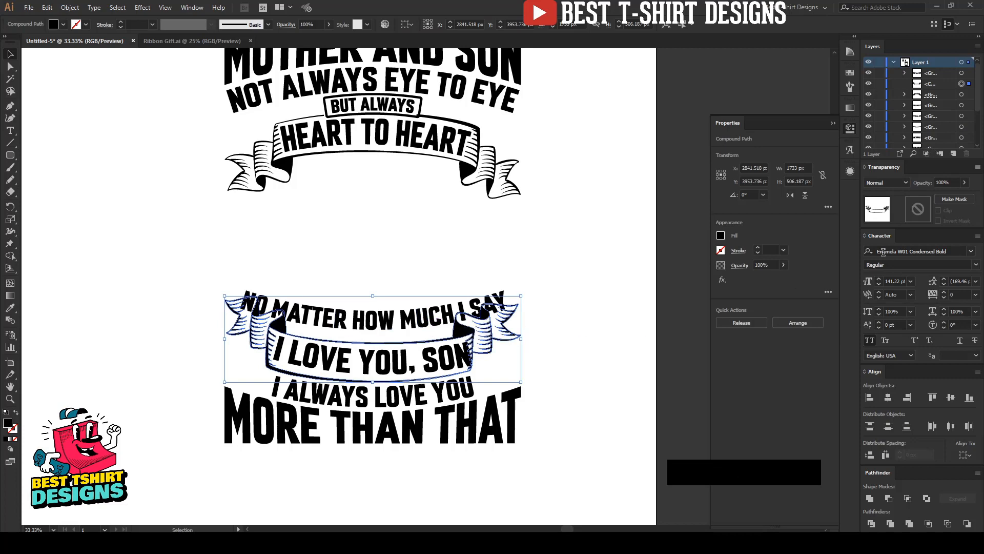
click(918, 208)
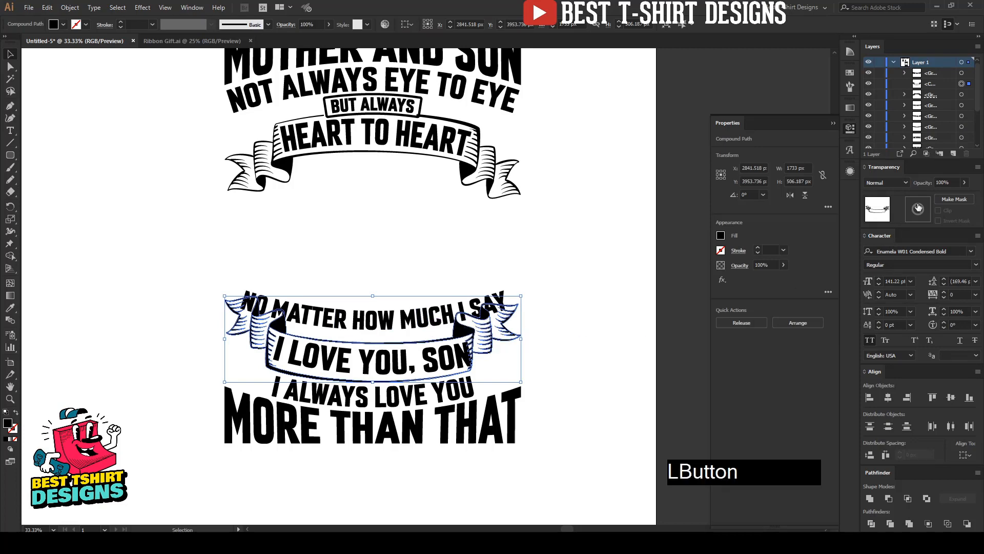
key(ctrl+f)
click(607, 229)
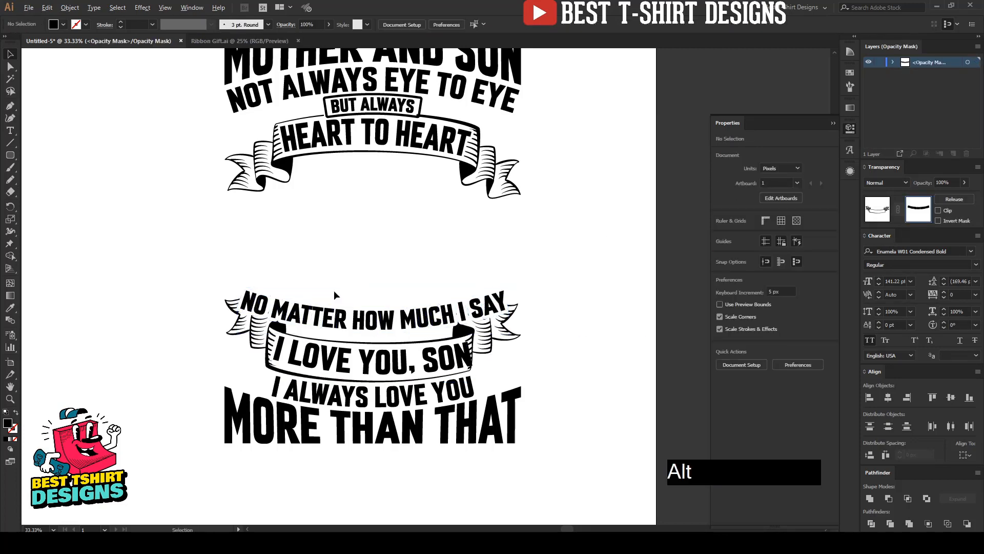
Step: Draw filled Pencil shapes in the mask to hide stray banner fragments beside "NO" and "I SAY", and return to editing the artwork
scroll(334, 290, up, 1)
scroll(290, 223, up, 1)
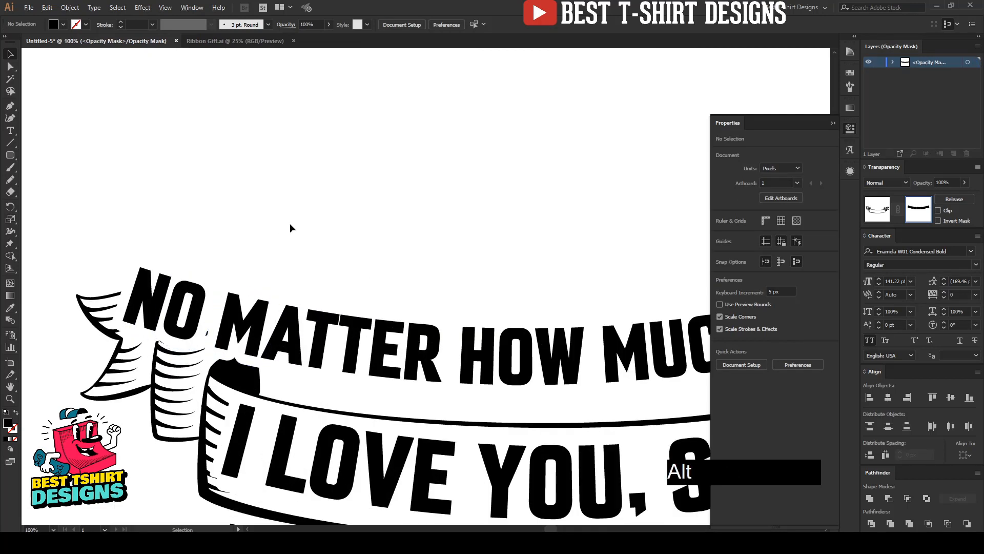
key(n)
mouse_move(215, 275)
mouse_down()
mouse_move(188, 321)
mouse_move(221, 279)
mouse_up()
key(space)
drag(536, 281, 201, 229)
mouse_move(405, 213)
mouse_down()
mouse_move(296, 248)
mouse_move(303, 333)
mouse_move(380, 326)
mouse_up()
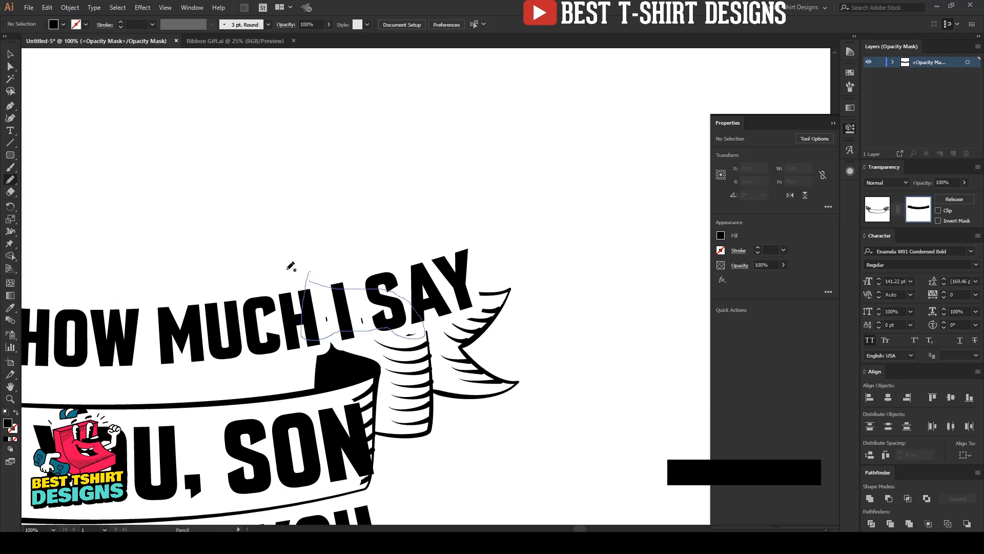
scroll(483, 209, down, 3)
key(v)
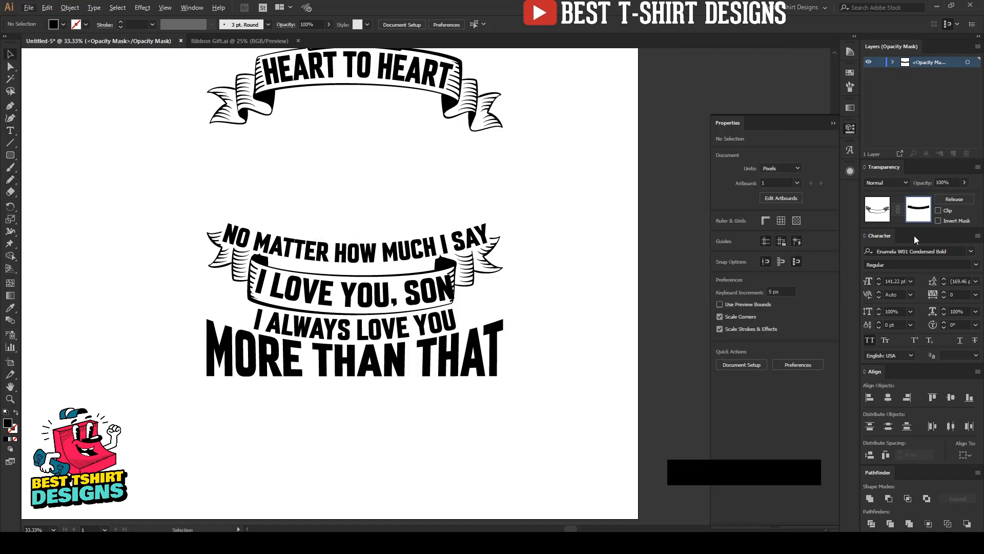
click(868, 216)
click(556, 367)
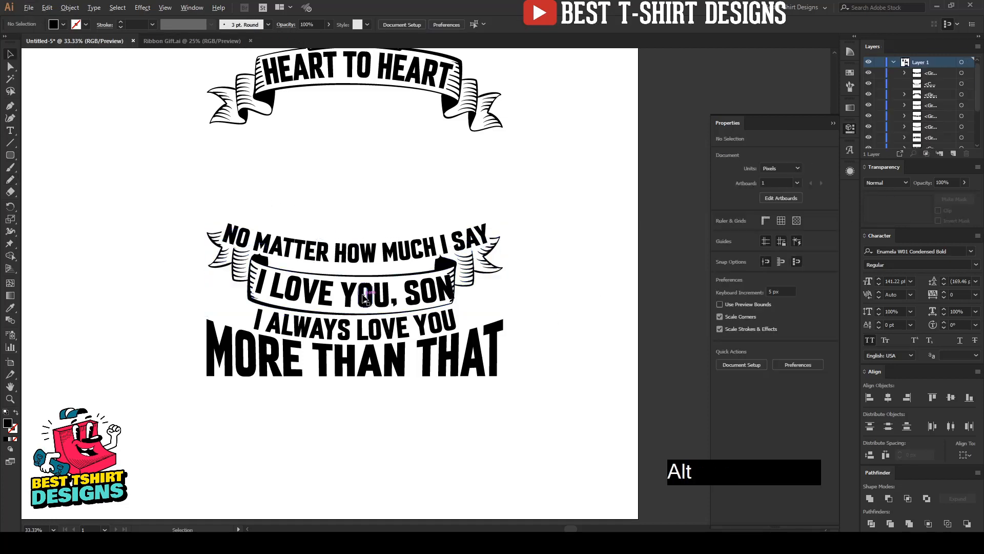
Step: Nudge "I LOVE YOU, SON" left to X 2826.518 px and shrink it to about 1119 px wide inside the banner
alt+scroll(348, 283, up, 2)
alt+scroll(348, 284, up, 1)
alt+scroll(381, 307, down, 1)
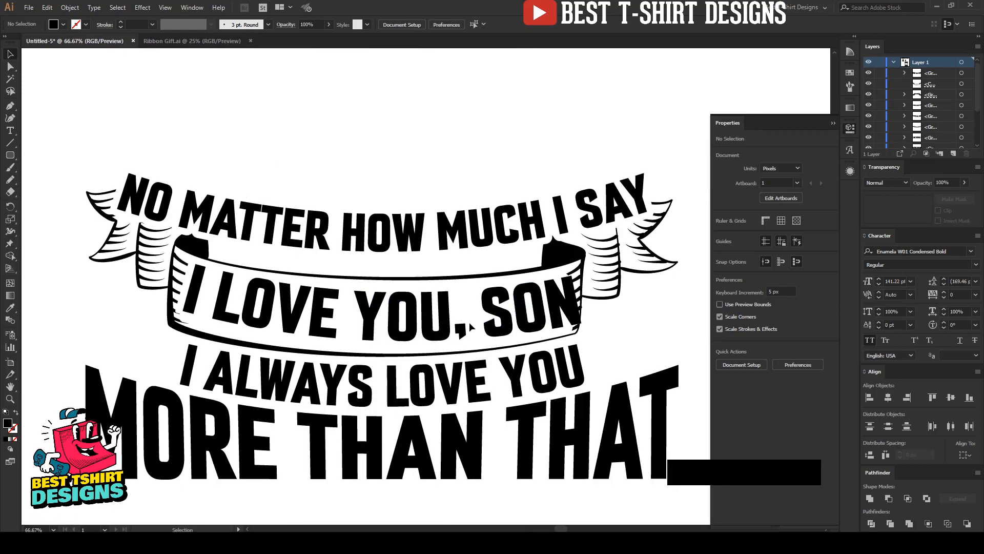
click(432, 326)
key(Left)
key(Left)
key(Left)
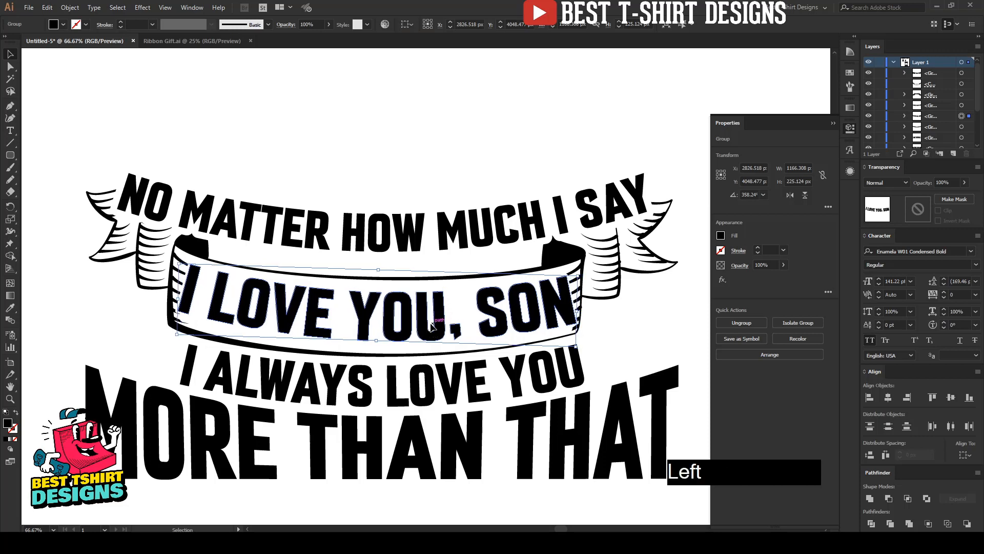
key(Left)
key(Right)
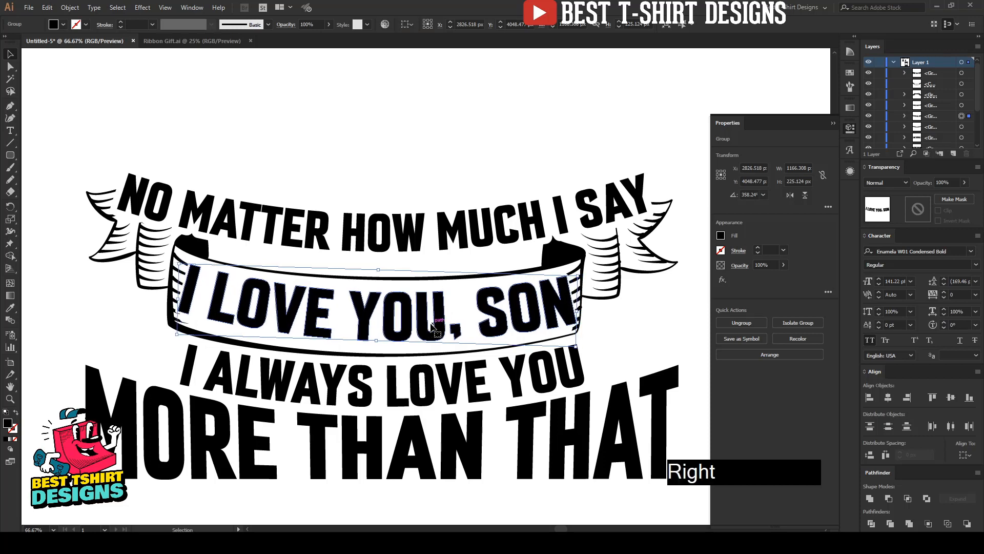
drag(577, 310, 569, 311)
click(639, 325)
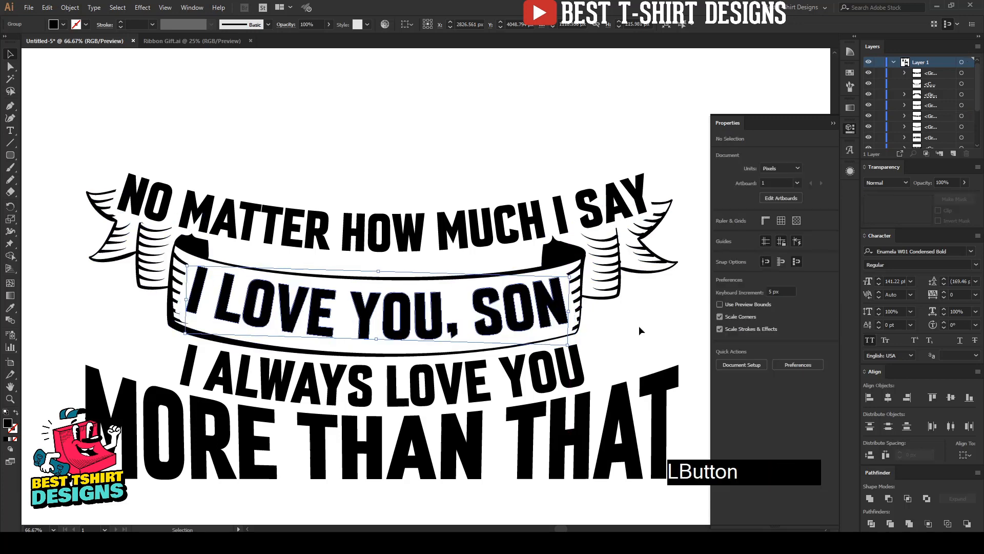
Step: Enlarge "I LOVE YOU, SON" slightly to about 1142 px wide within its banner and deselect it
alt+scroll(402, 265, down, 1)
alt+scroll(398, 307, up, 1)
alt+scroll(398, 306, down, 1)
alt+scroll(398, 307, up, 1)
click(567, 315)
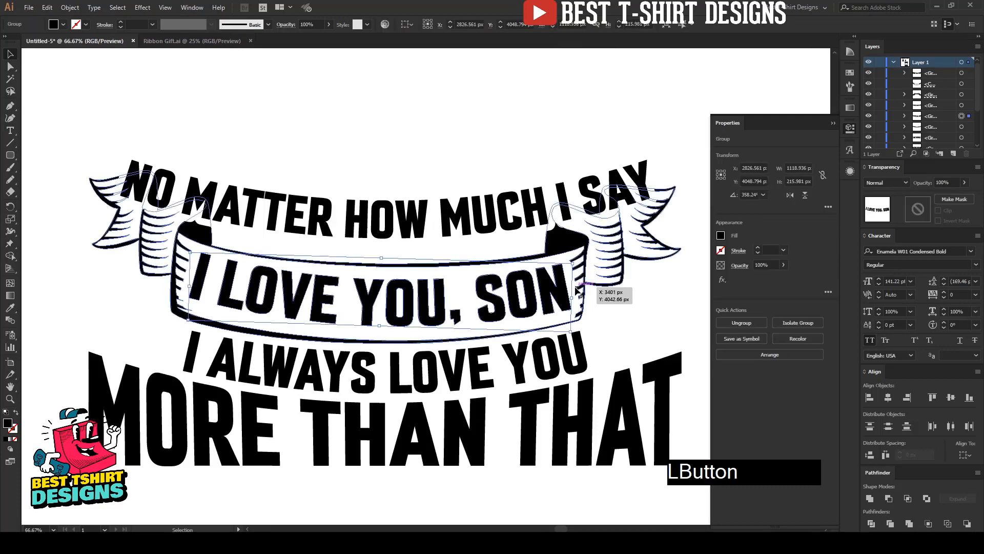
drag(574, 296, 617, 302)
click(617, 302)
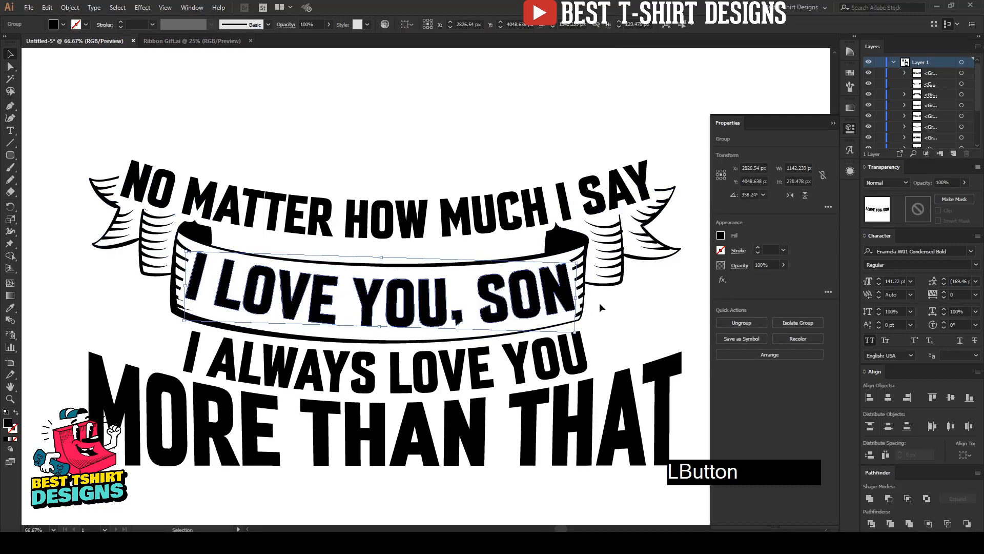
alt+scroll(334, 295, down, 1)
click(125, 196)
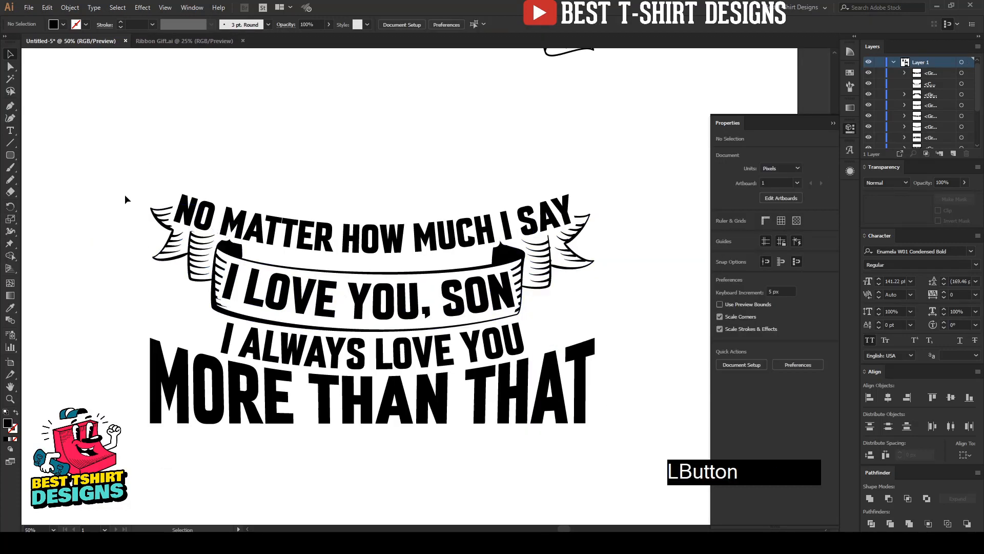
Step: Group "NO MATTER HOW MUCH I SAY", the lower ribbon banner and "I LOVE YOU, SON"
drag(377, 256, 554, 302)
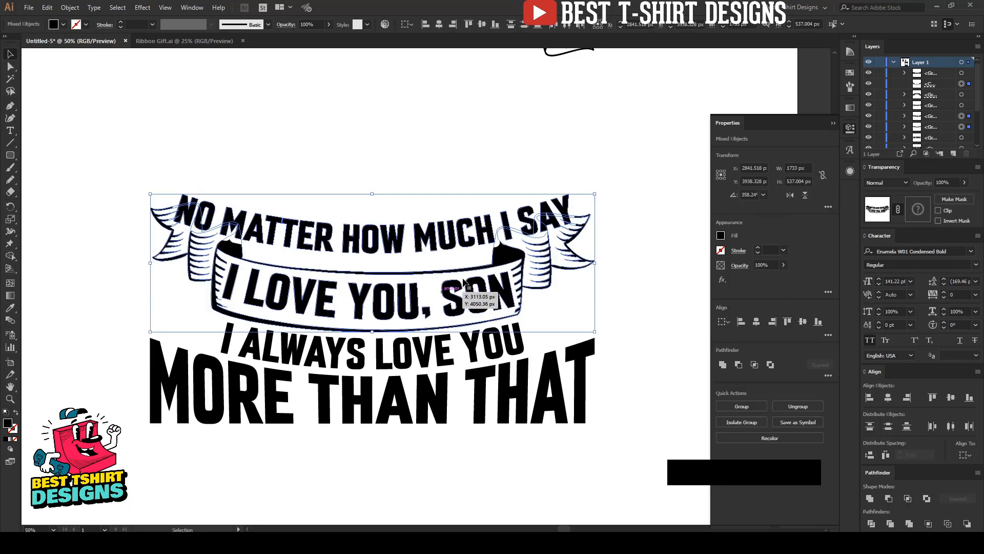
click(248, 152)
drag(111, 154, 610, 303)
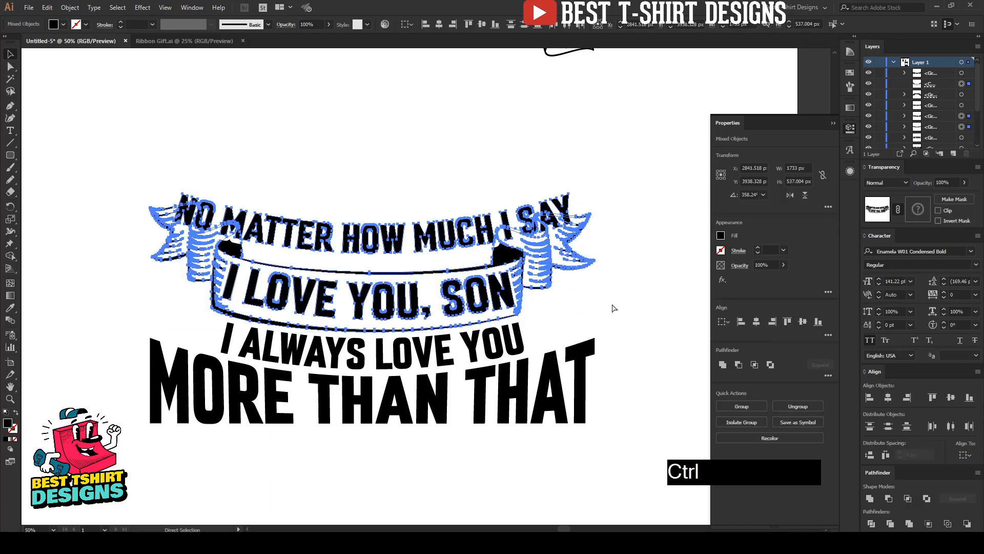
key(ctrl+g)
Step: Align all the lettering and banner groups by their horizontal centres and deselect them
scroll(348, 291, down, 2)
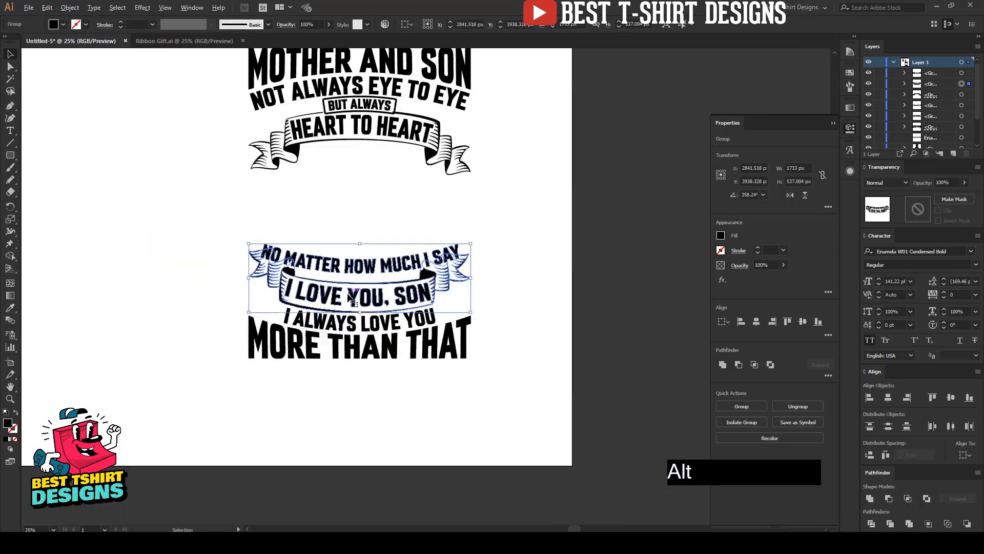
scroll(357, 281, up, 3)
click(359, 269)
scroll(359, 270, down, 1)
drag(257, 168, 481, 401)
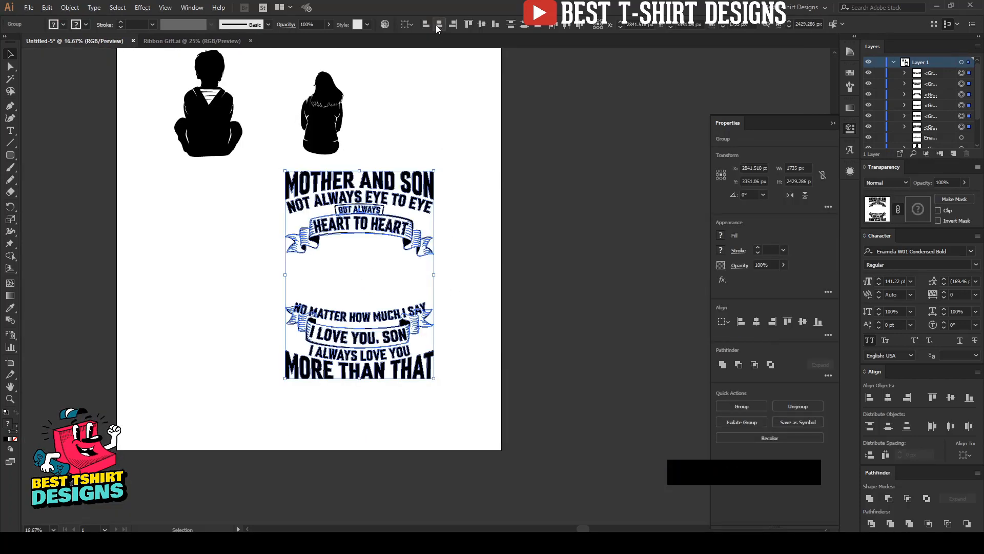
click(447, 241)
Step: Nudge the framed "BUT ALWAYS" left to X 2831.518 px and group it with the "HEART TO HEART" banner
scroll(362, 198, up, 5)
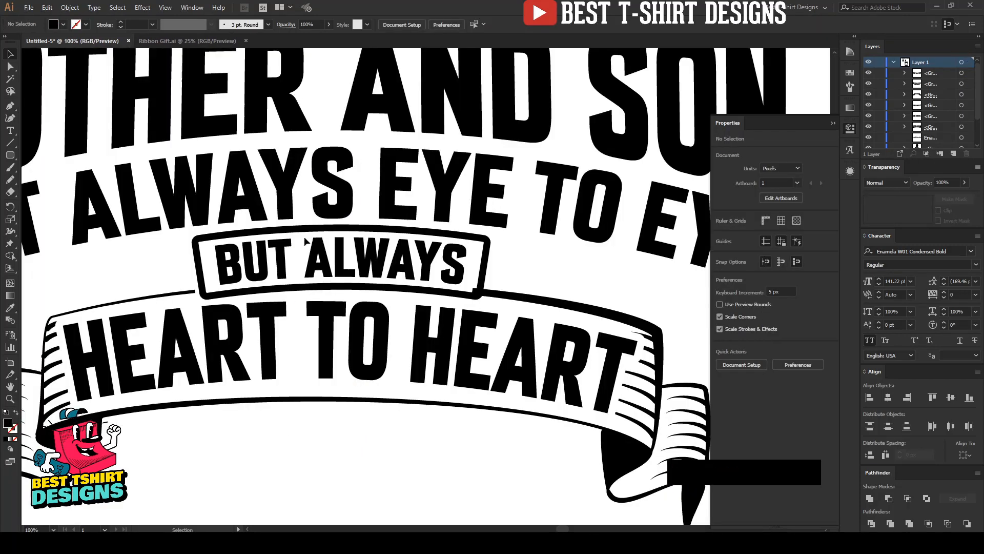
click(445, 275)
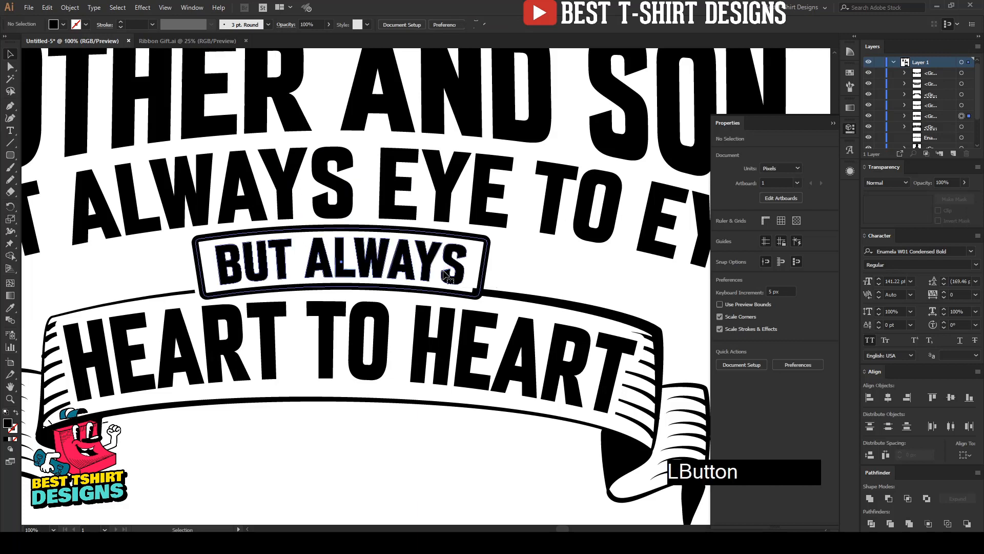
key(Left)
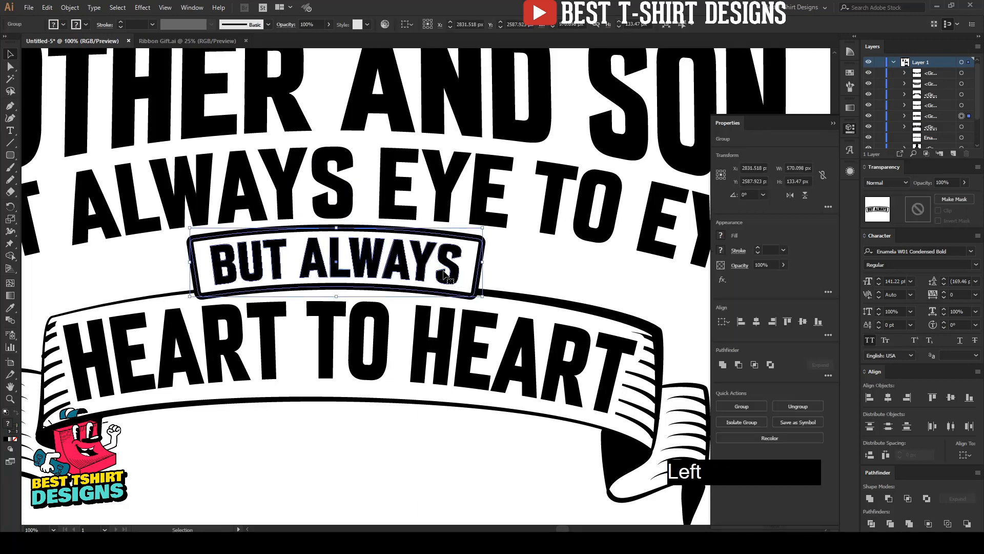
scroll(445, 275, down, 2)
shift+click(356, 311)
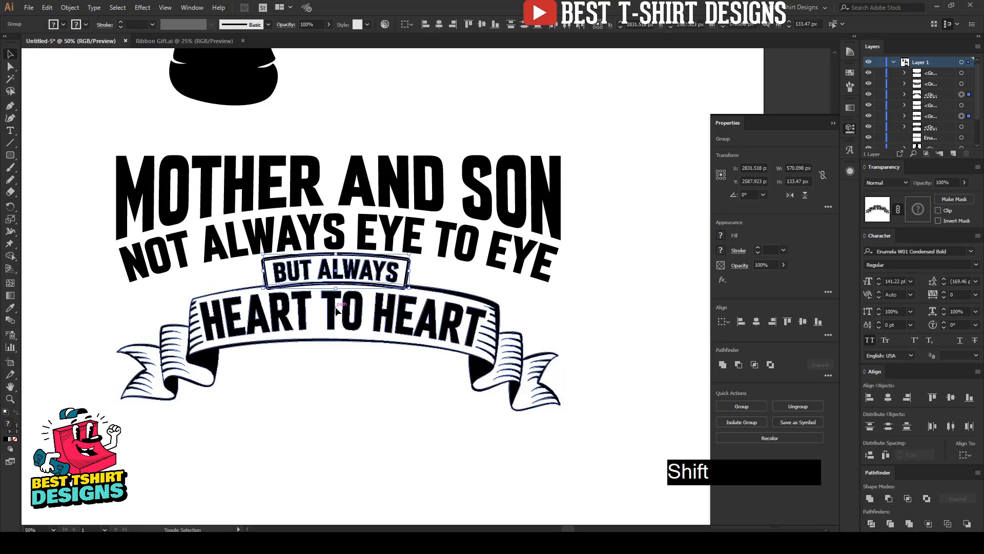
scroll(358, 311, down, 3)
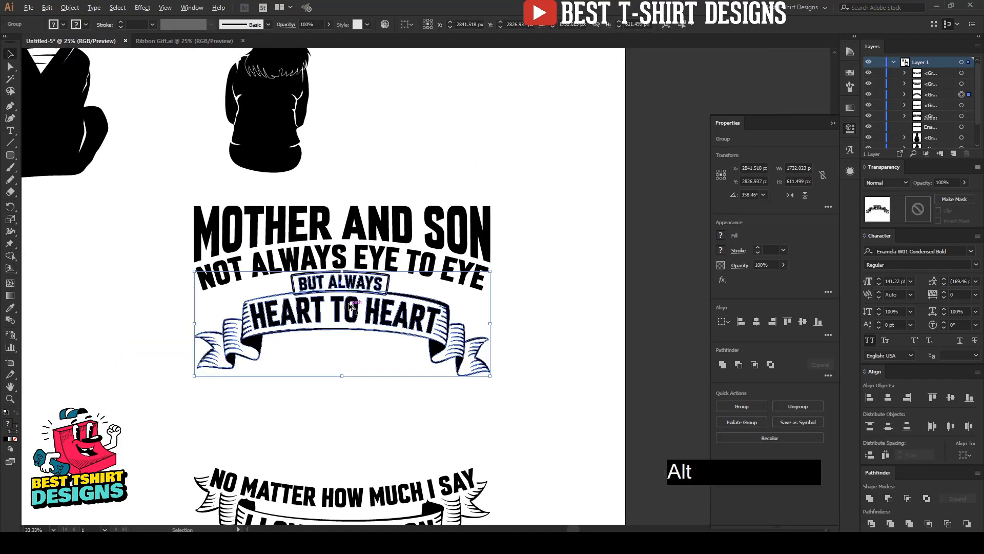
Step: Align all lettering and banners by their horizontal centres to the "HEART TO HEART" group as the key object and deselect
click(262, 285)
drag(247, 244, 459, 500)
drag(491, 439, 491, 439)
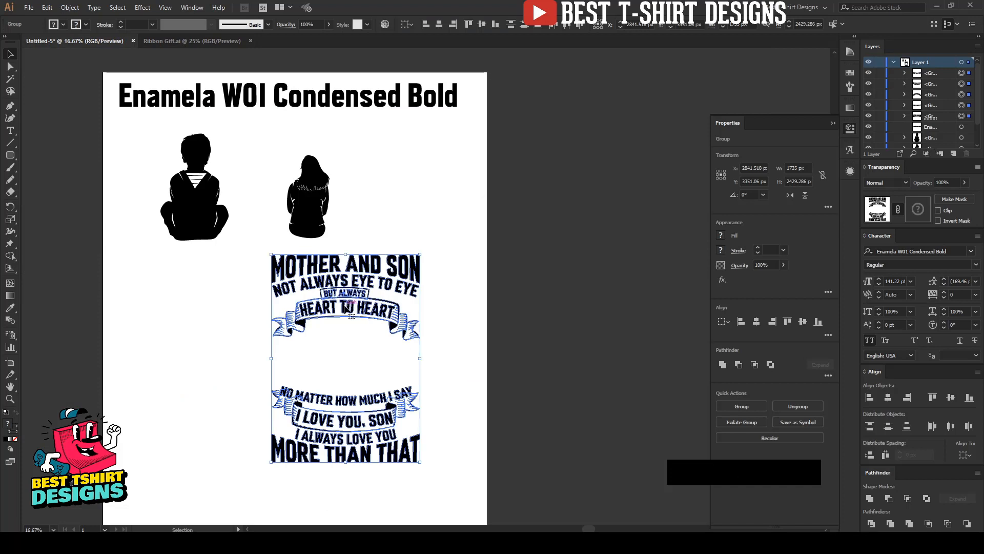
drag(390, 322, 390, 323)
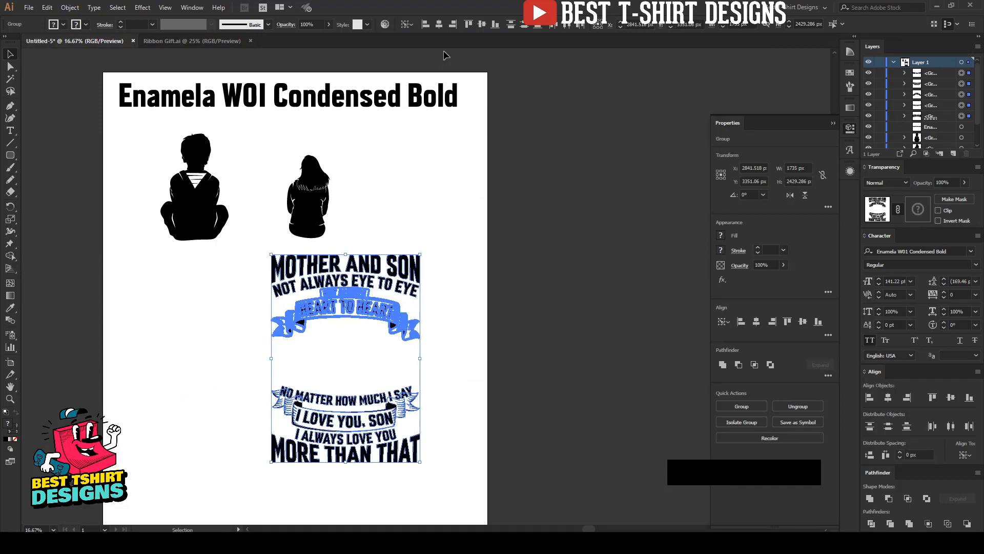
click(456, 307)
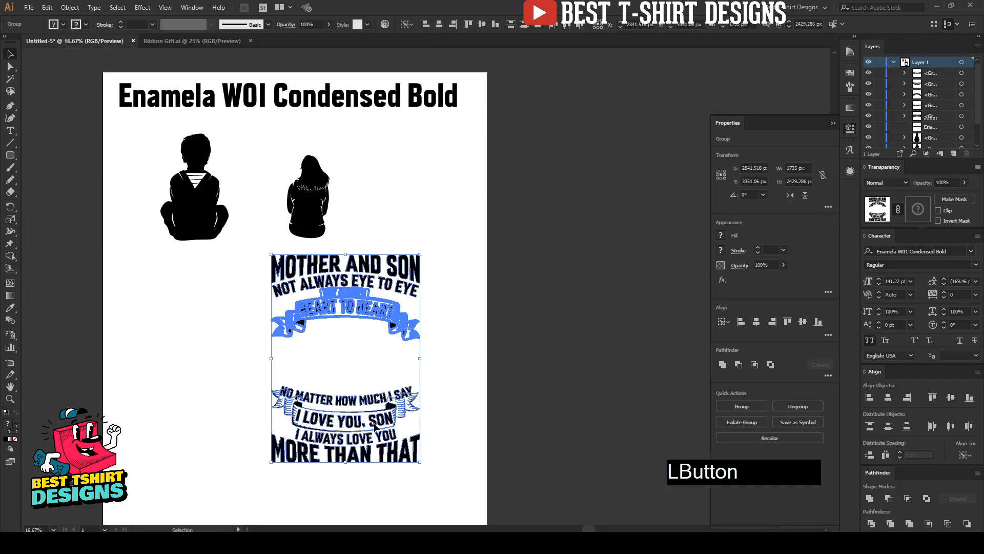
scroll(359, 450, up, 1)
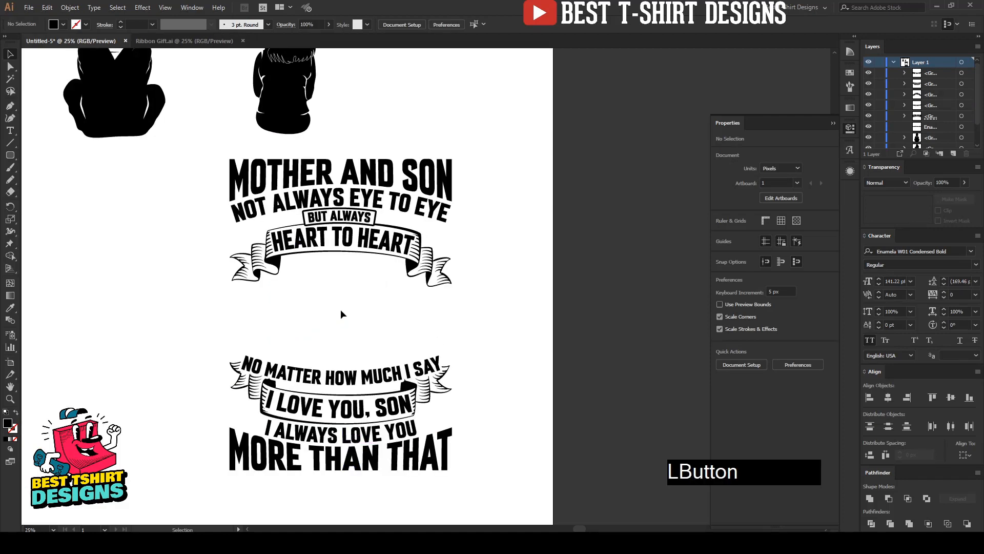
click(377, 295)
click(377, 297)
click(347, 304)
scroll(362, 318, up, 1)
scroll(361, 317, down, 1)
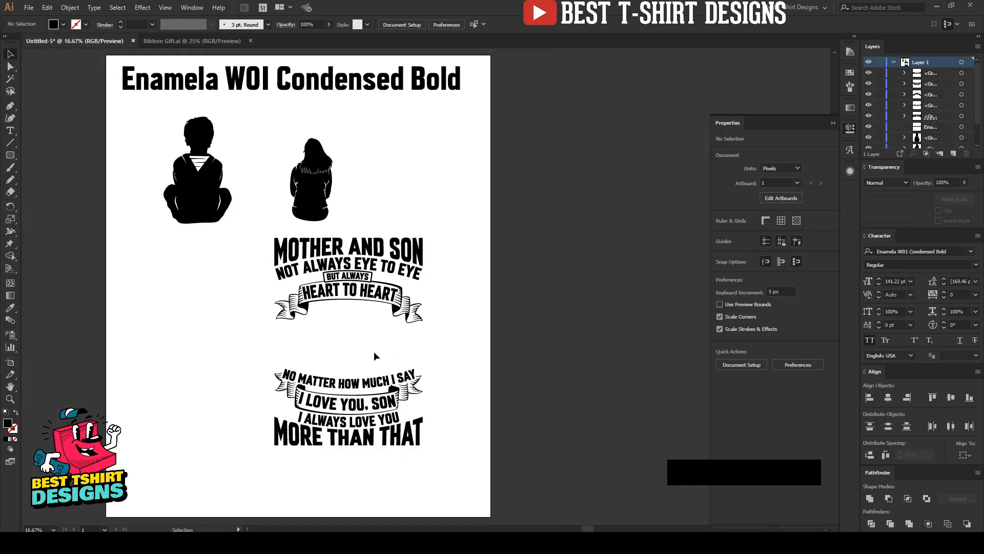
Step: Move the mother silhouette into the gap between the upper and lower quotes and enlarge it to about 402 by 776 px
click(303, 189)
drag(314, 174, 366, 315)
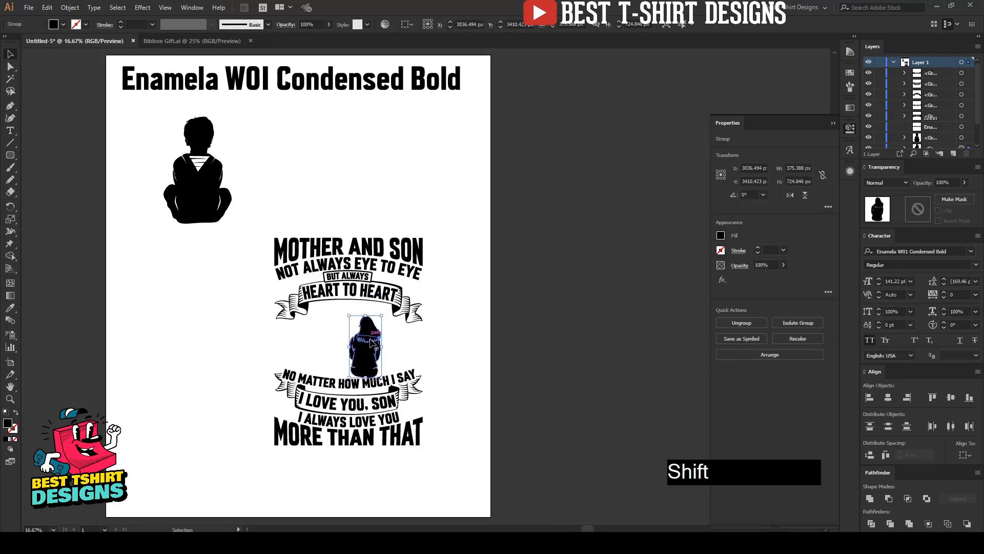
scroll(372, 356, up, 2)
scroll(374, 359, up, 1)
drag(373, 359, 377, 332)
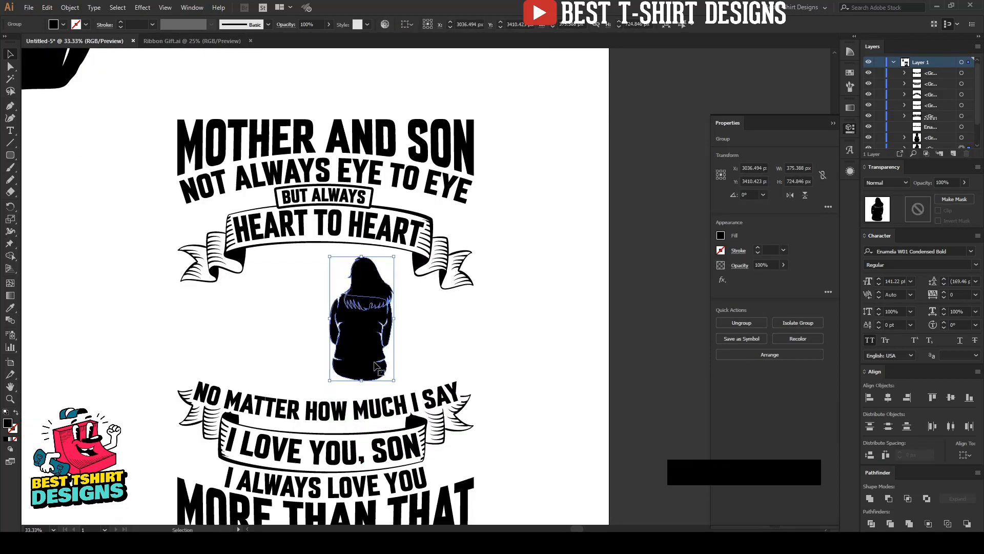
scroll(381, 366, up, 1)
scroll(380, 365, up, 1)
drag(350, 388, 352, 407)
click(462, 336)
scroll(463, 338, down, 2)
scroll(462, 339, down, 1)
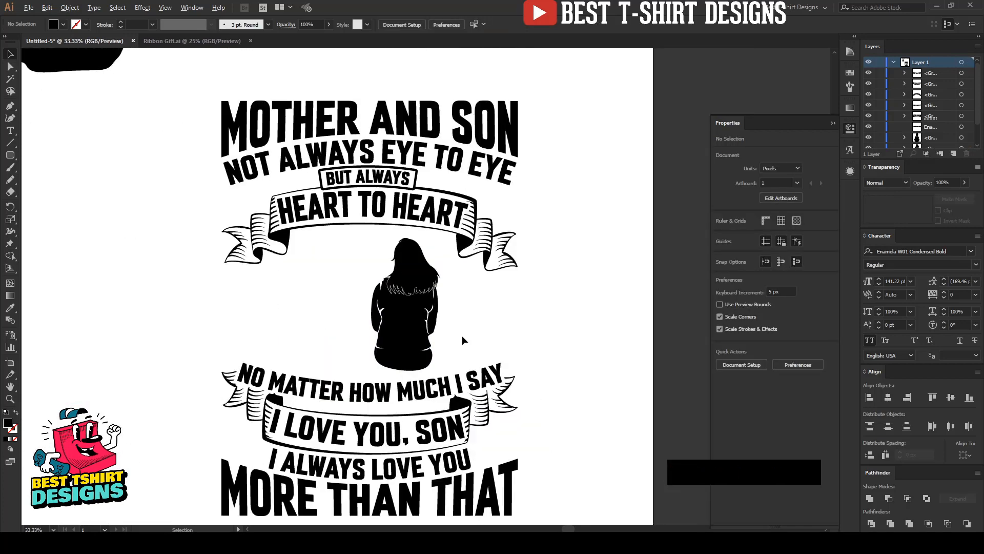
Step: Move the son silhouette beside the mother between the quotes and scale it down so the boy is clearly smaller
scroll(295, 311, down, 1)
drag(192, 133, 375, 344)
drag(347, 188, 347, 265)
drag(363, 335, 379, 348)
shift+click(429, 333)
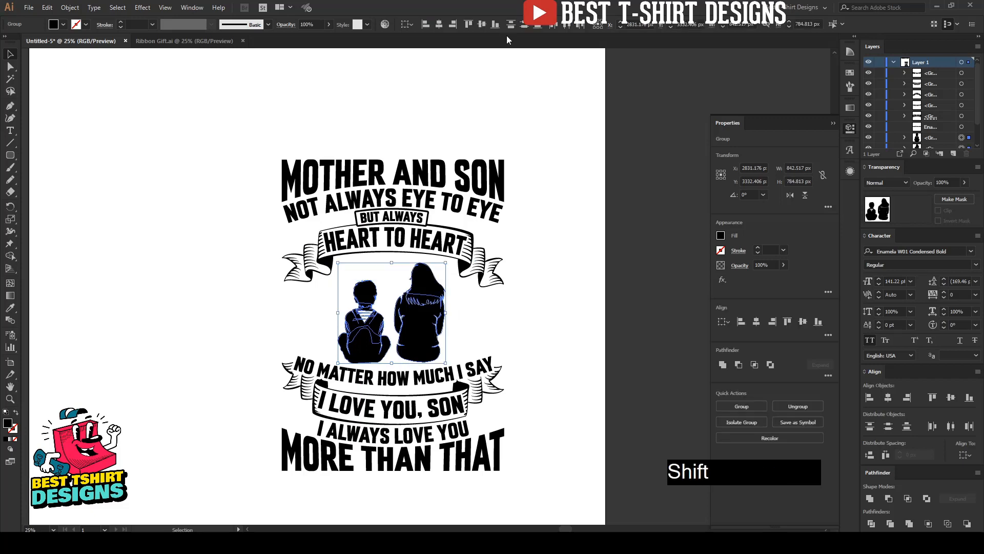
shift+click(430, 334)
scroll(432, 334, up, 2)
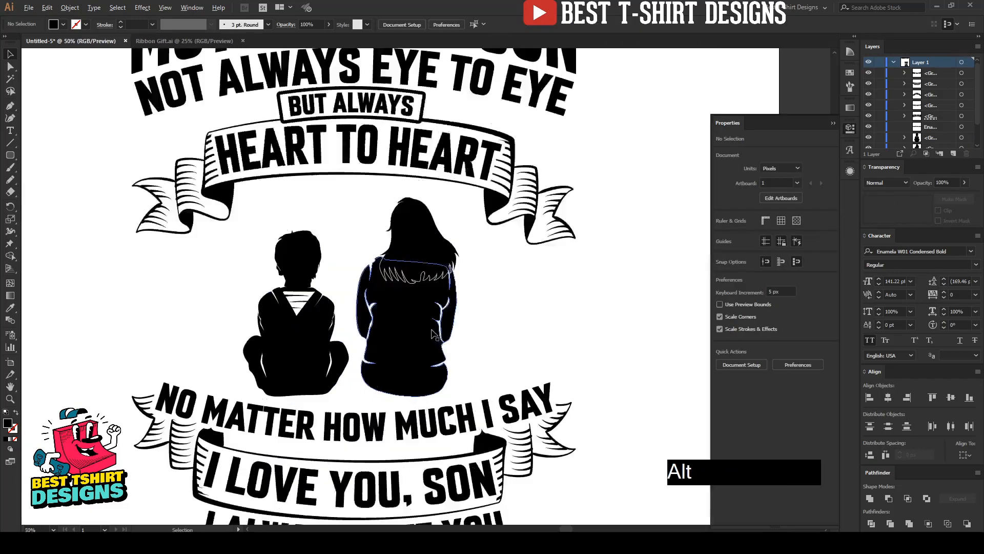
click(296, 246)
shift+drag(295, 230, 296, 256)
click(512, 319)
scroll(285, 331, down, 1)
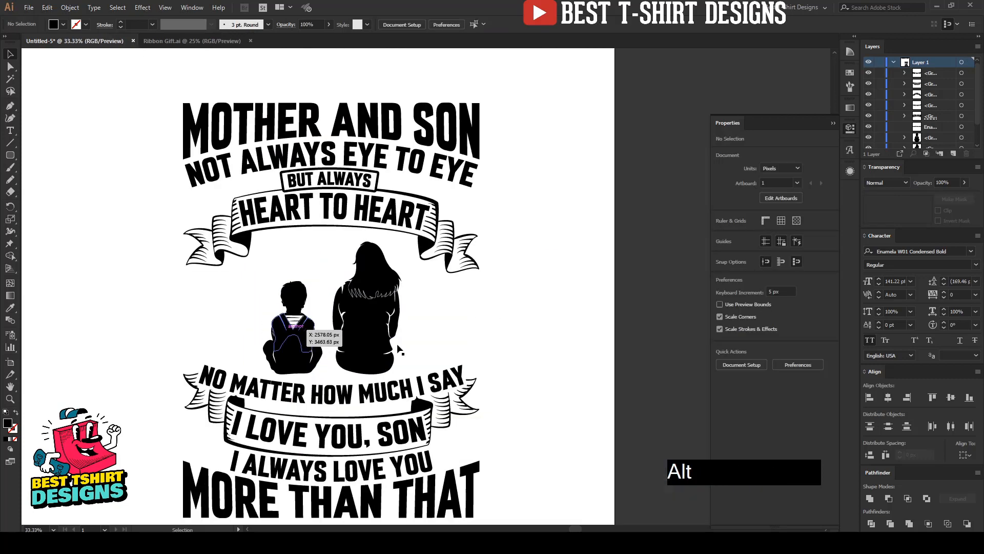
Step: Nudge the mother silhouette left toward the son, then align both silhouettes by their bottom edges and group them
click(360, 346)
key(Left)
key(Left)
key(Left)
key(Left)
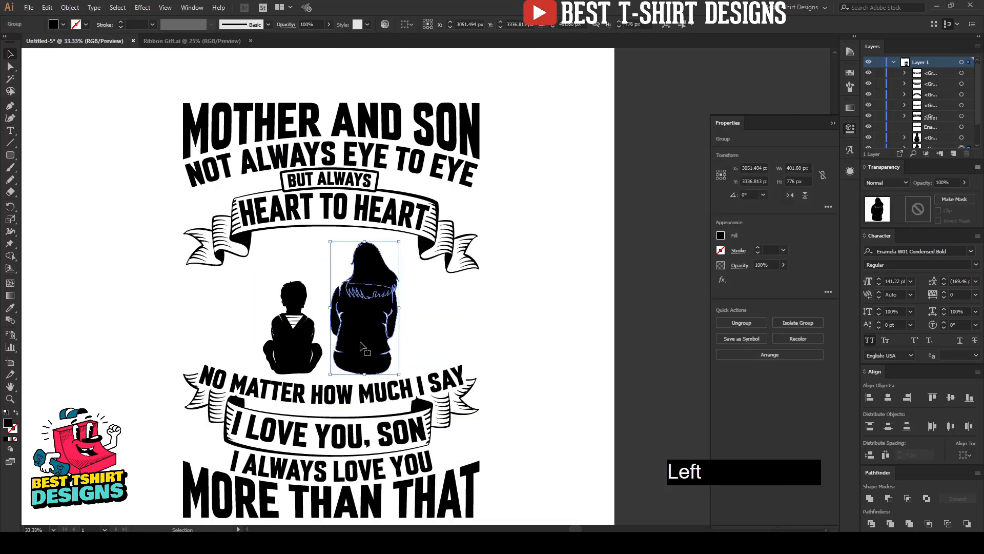
drag(257, 305, 407, 327)
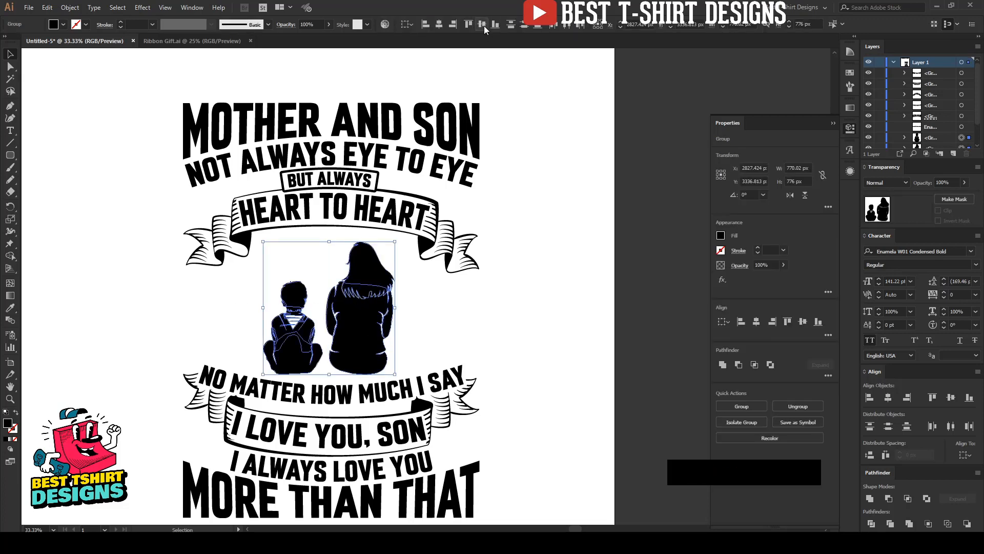
click(498, 24)
key(ctrl)
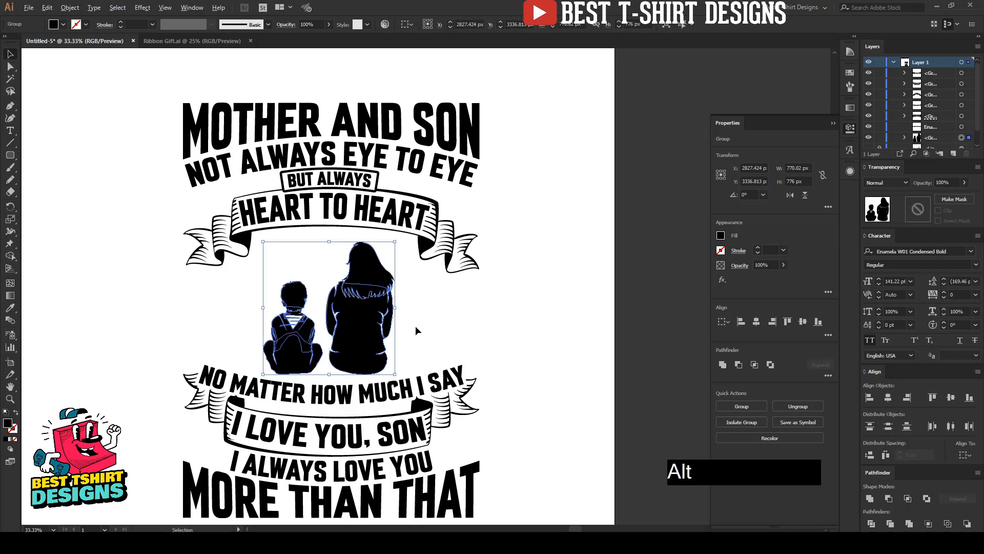
Step: Nudge the mother-and-son group left to X 2797.424 px and deselect it
scroll(415, 324, down, 1)
key(Left)
key(Left)
key(Left)
key(Left)
key(Left)
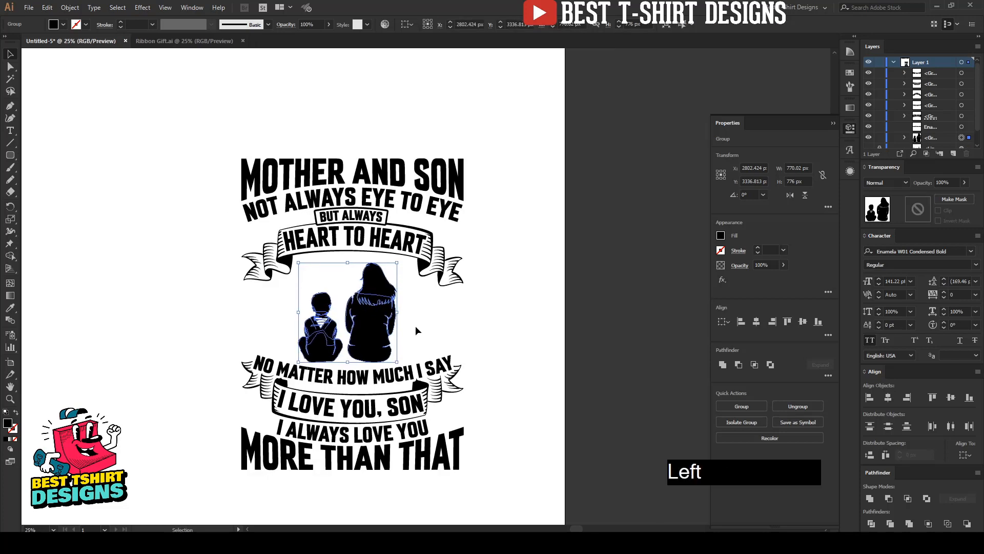
click(415, 325)
scroll(434, 319, down, 2)
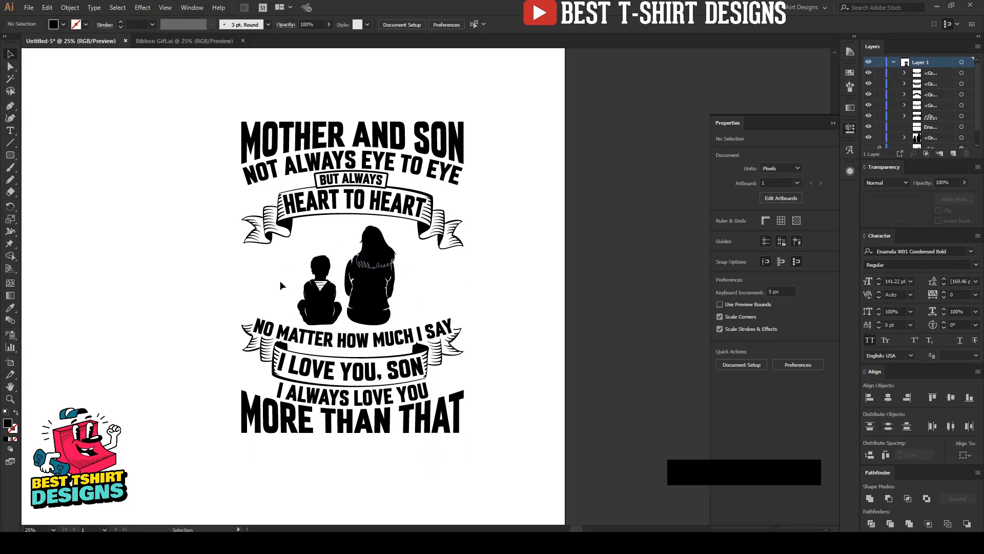
scroll(370, 287, up, 1)
click(453, 292)
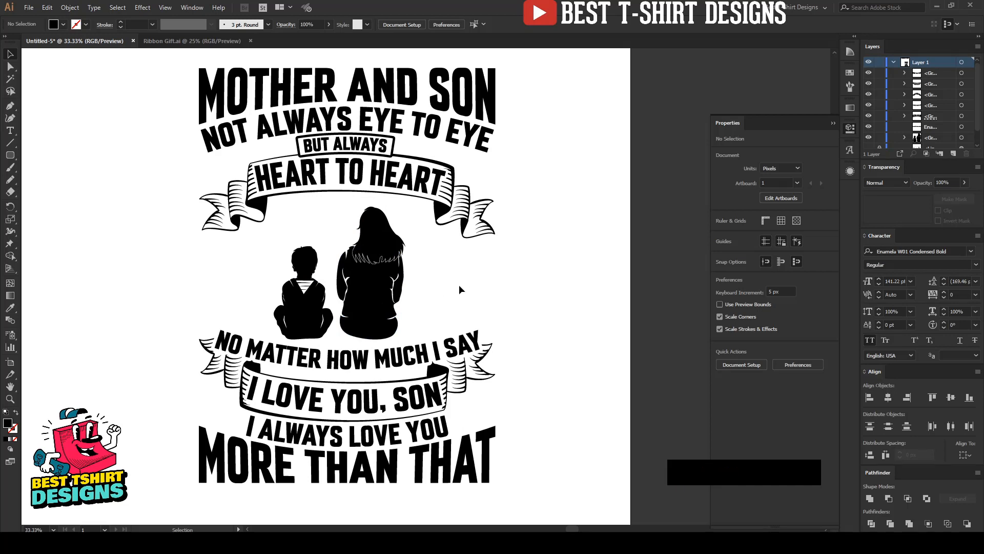
Step: Draw a closed black ground shape about 951 px wide and 75 px high under both silhouettes, with tapered, jagged ends, using the Pen tool
click(10, 106)
scroll(340, 335, up, 1)
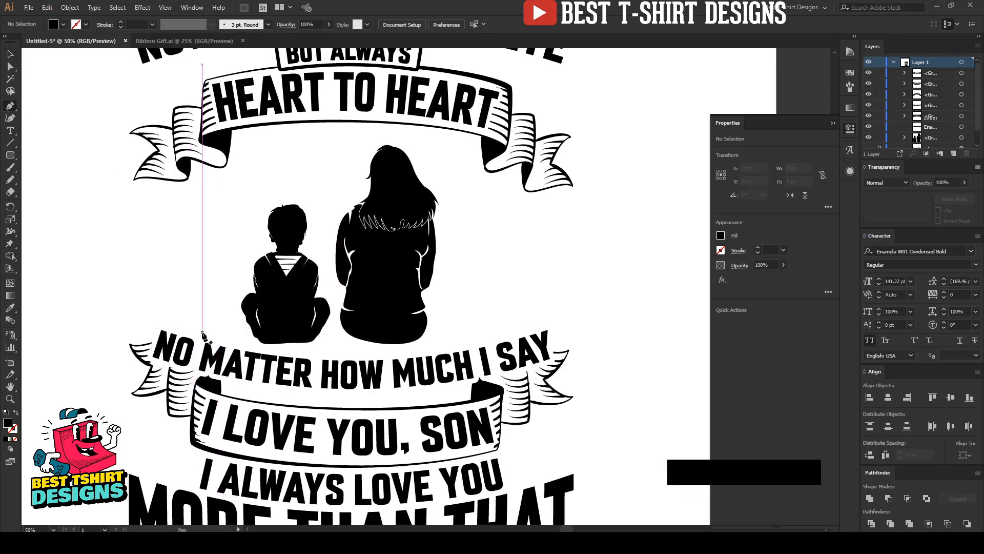
click(223, 338)
shift+click(469, 337)
scroll(284, 351, up, 1)
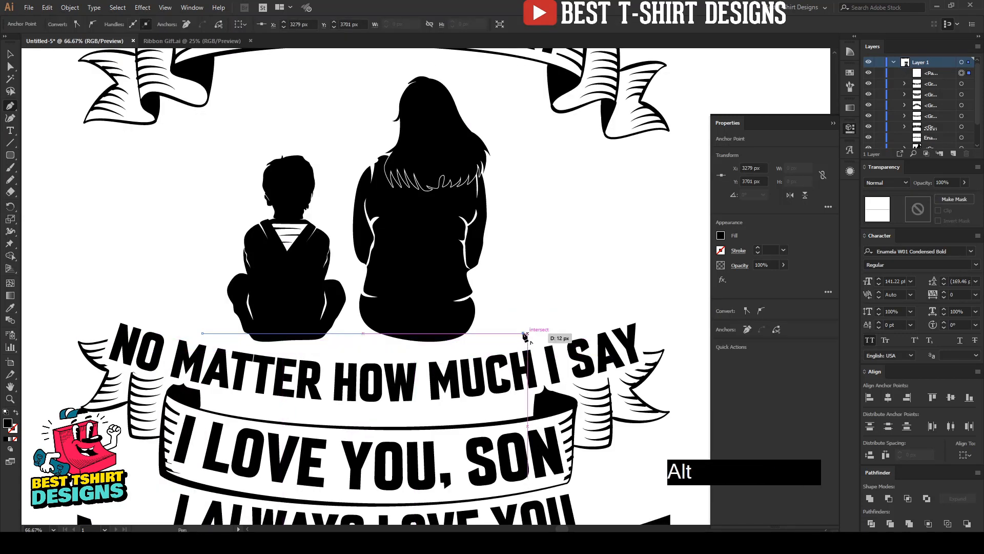
drag(489, 338, 219, 337)
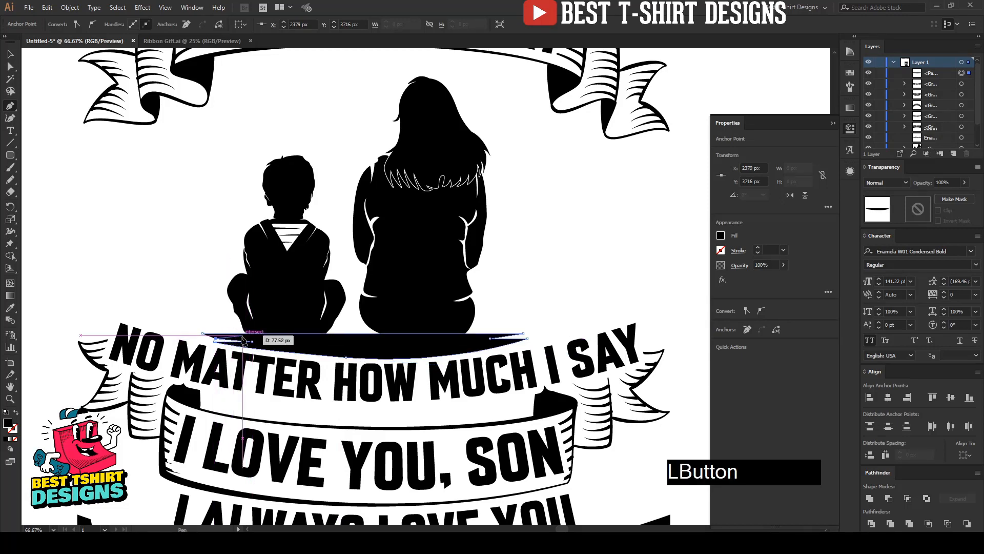
click(203, 334)
ctrl+click(515, 319)
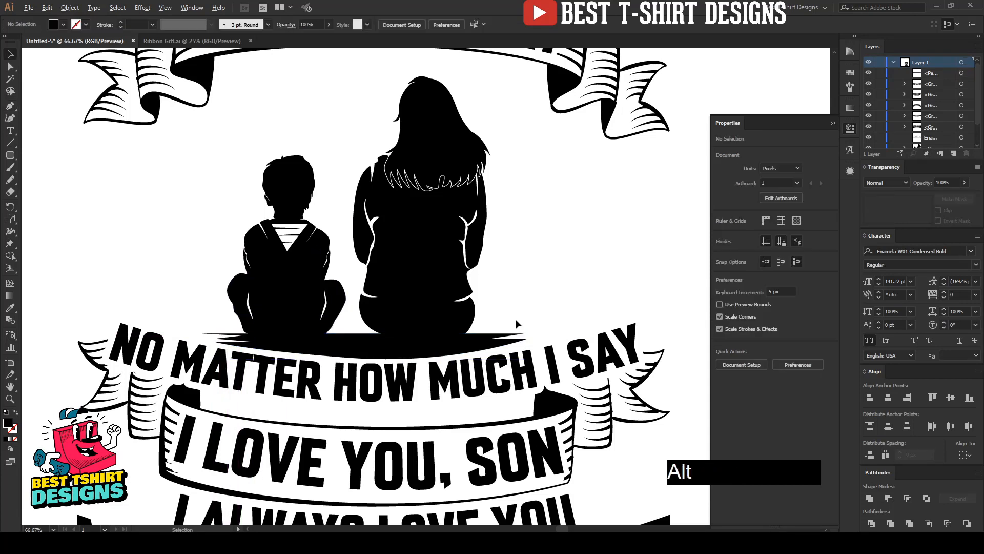
Step: Nudge the ground shape slightly up and left to X 2795.5 px beneath the silhouettes, and deselect it
scroll(516, 319, down, 1)
click(450, 341)
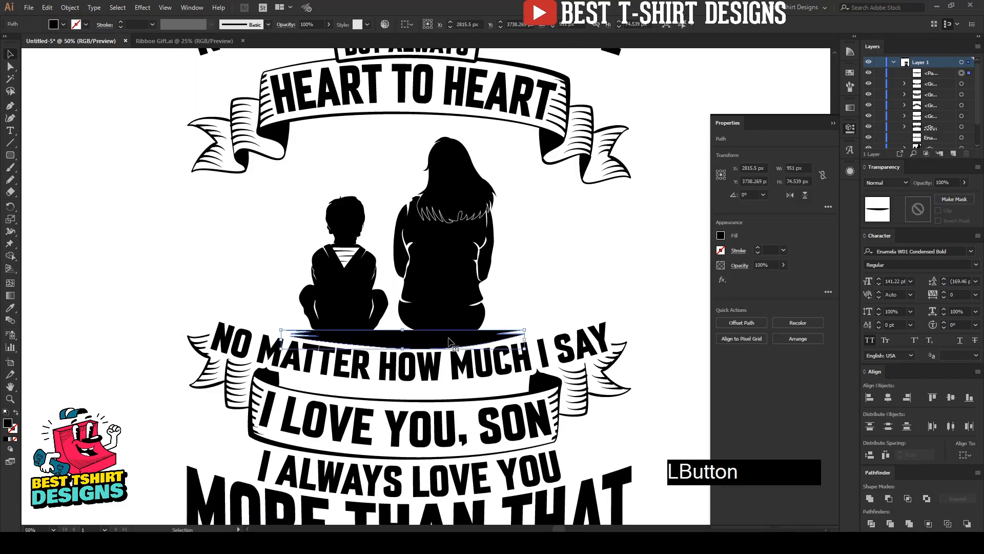
key(Left)
key(Up)
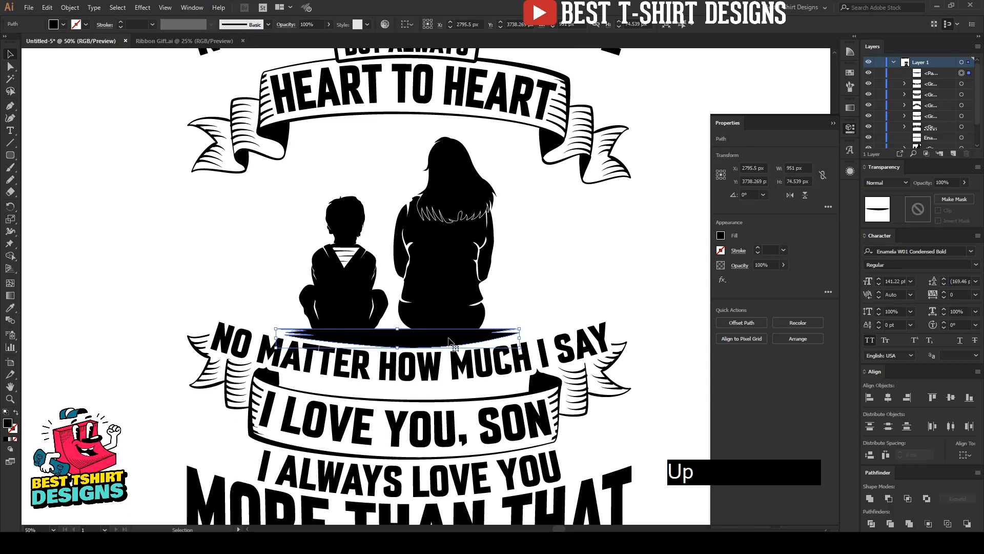
click(541, 277)
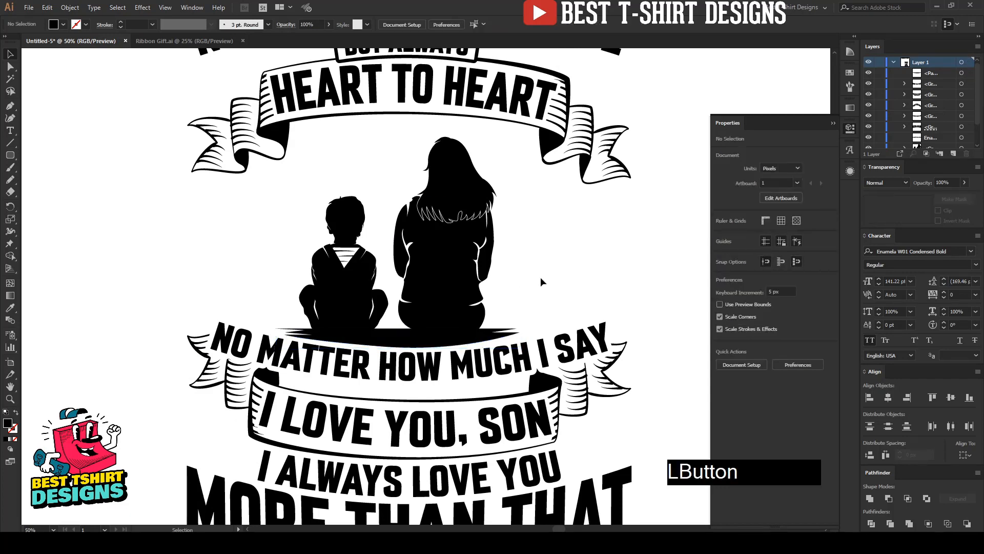
Step: Isolate the silhouette group, rotate the mother by about 2.31° and enlarge her to about 403 by 794 px
click(453, 286)
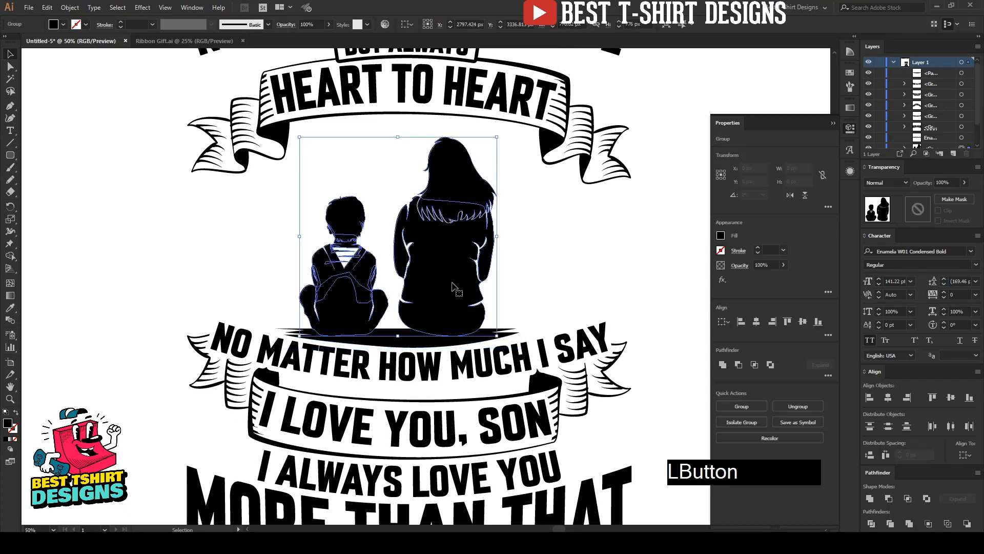
double_click(453, 287)
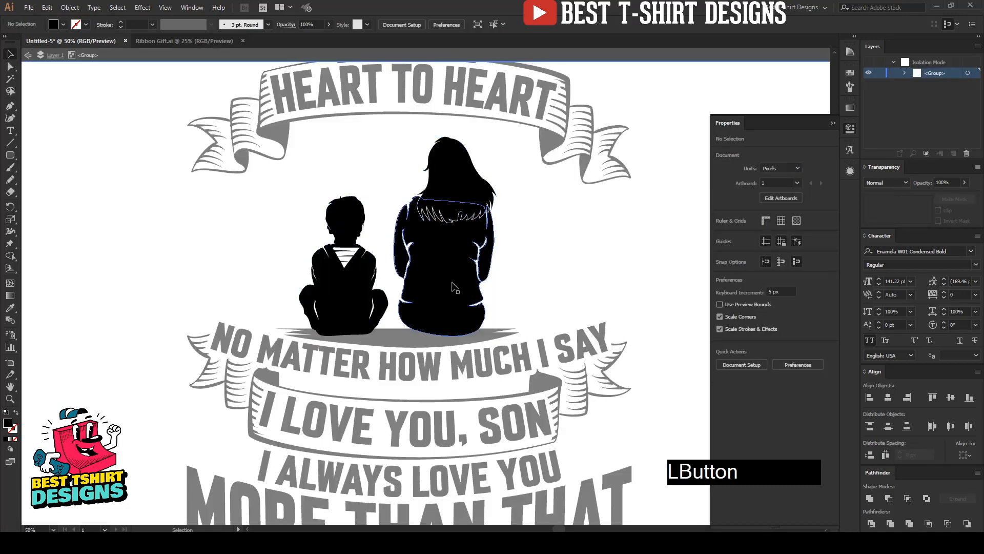
click(468, 285)
drag(502, 241, 503, 239)
drag(450, 337, 449, 341)
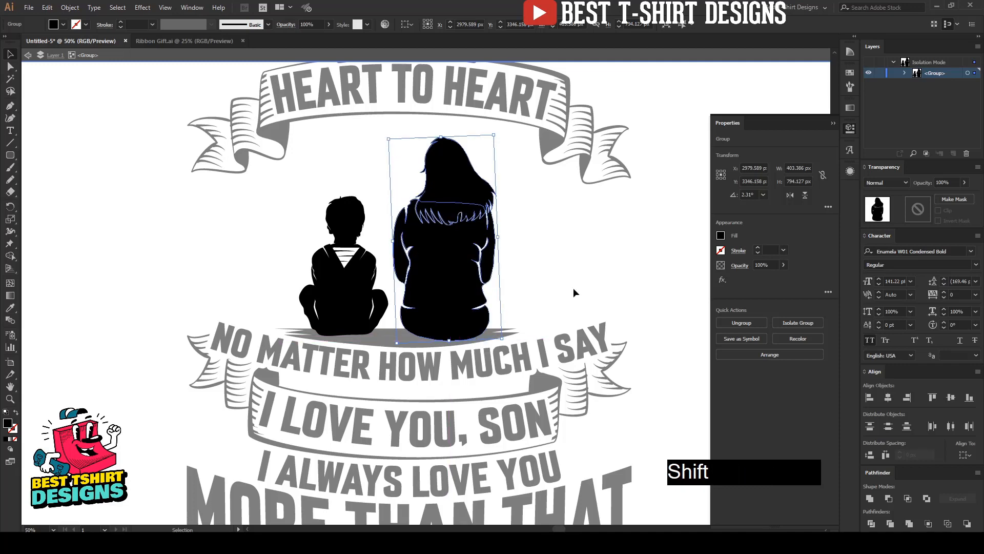
Step: Nudge the mother left against the son to X 2944.589 px and leave the group's isolation mode
key(Left)
key(Left)
key(Left)
key(Left)
key(Left)
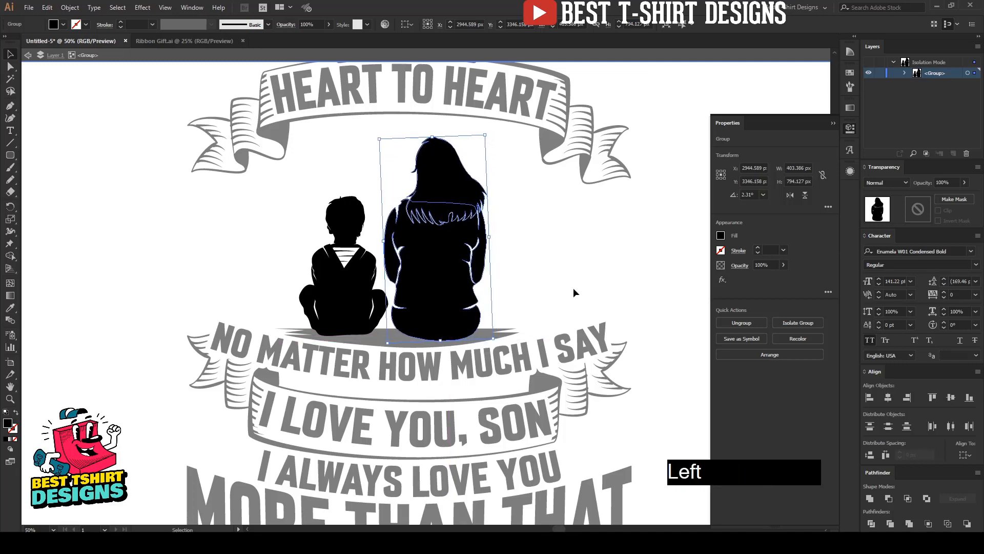
double_click(573, 287)
scroll(460, 269, down, 1)
click(459, 269)
scroll(459, 269, down, 1)
click(443, 276)
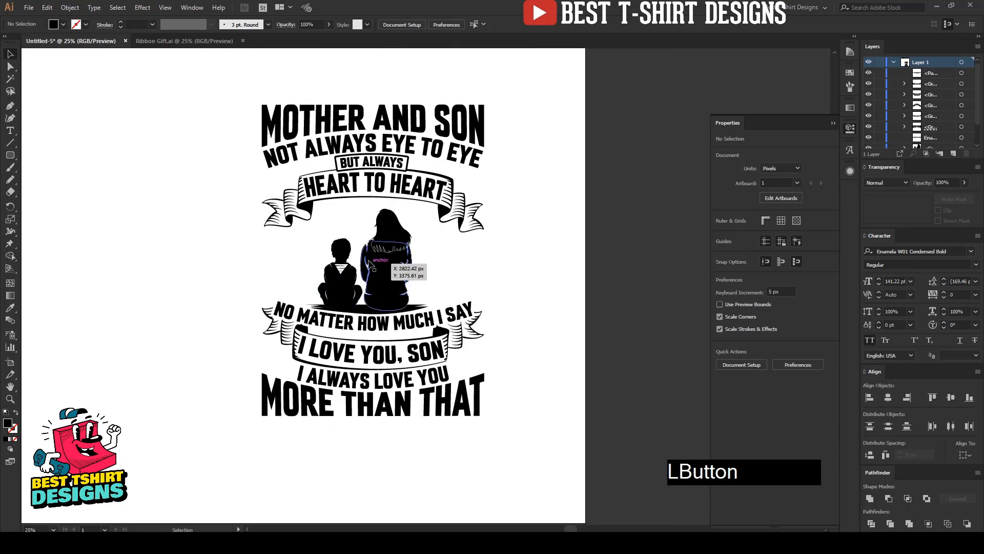
scroll(485, 269, up, 1)
click(485, 269)
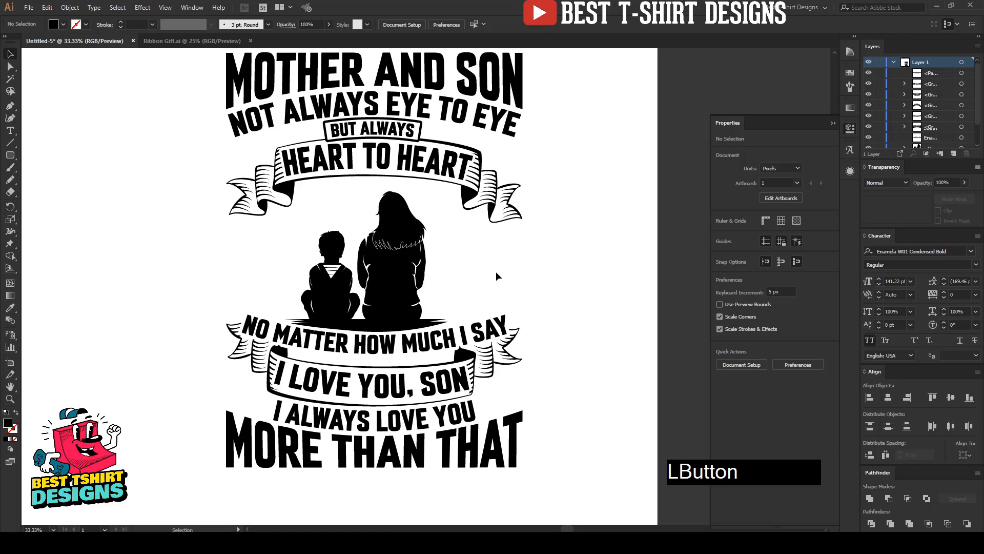
Step: Draw a circle about 1184 px in diameter centred over the silhouettes and send it behind all the artwork
drag(9, 160, 51, 179)
drag(372, 272, 472, 348)
key(v)
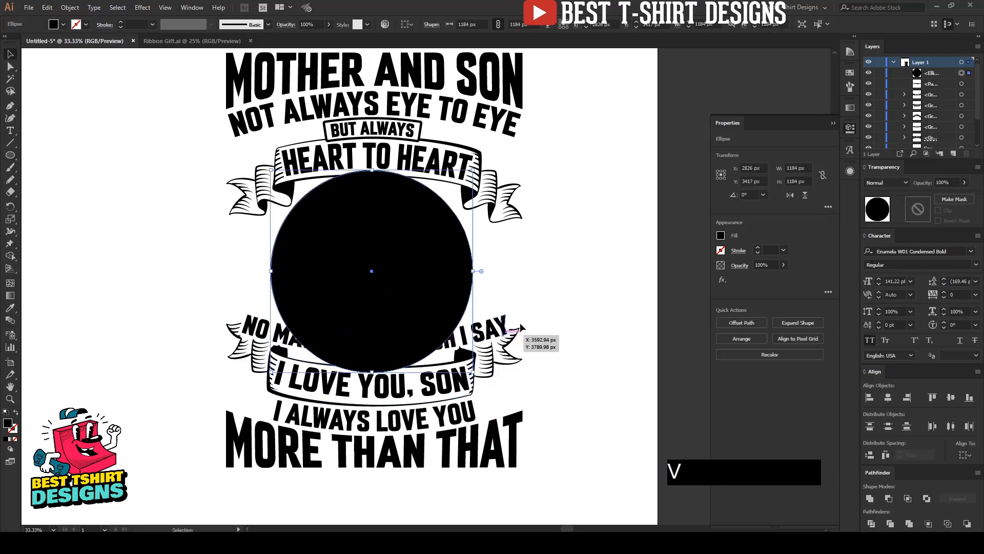
key(ctrl+x)
key(ctrl+b)
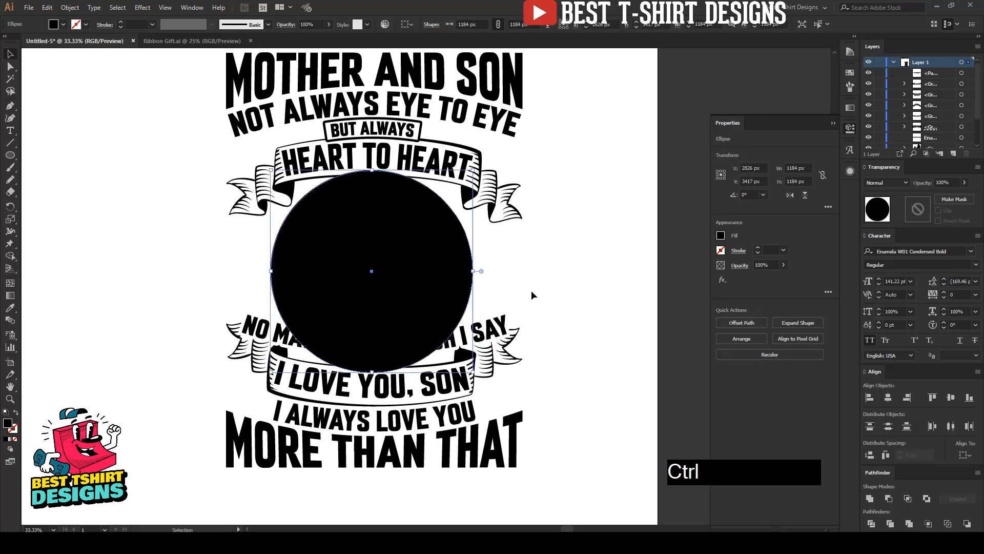
Step: Fill the circle behind the silhouettes with the light orange swatch and deselect it
click(848, 73)
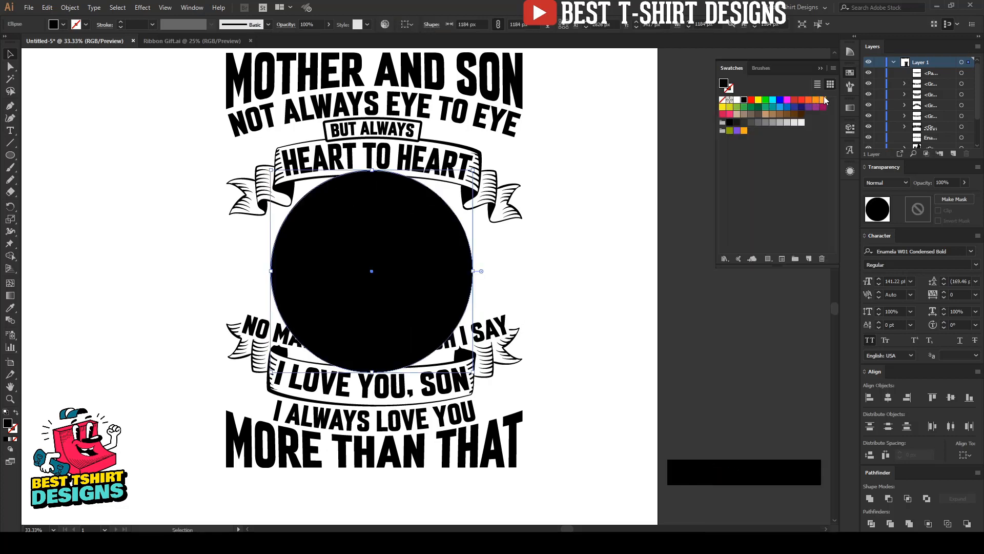
click(823, 99)
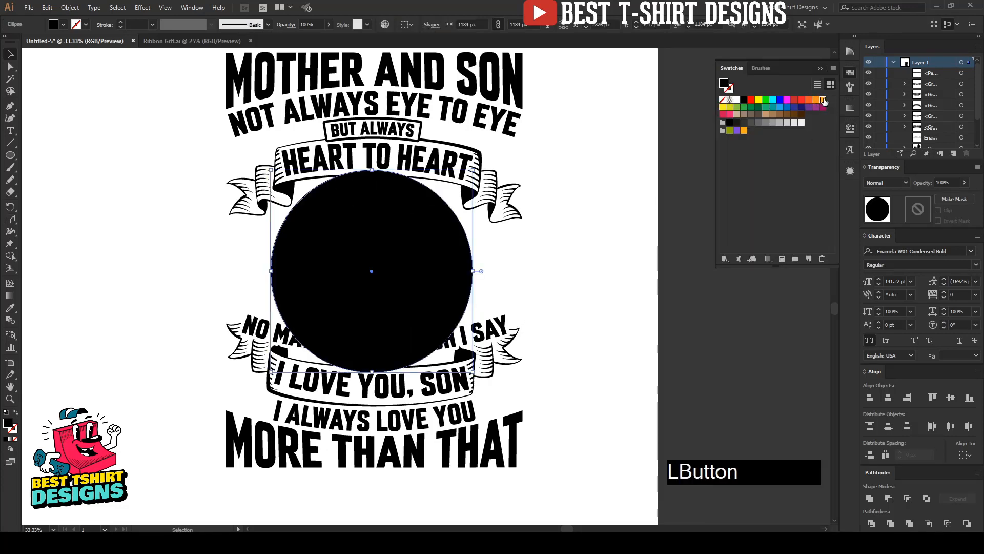
click(574, 253)
scroll(448, 277, down, 1)
scroll(438, 271, up, 1)
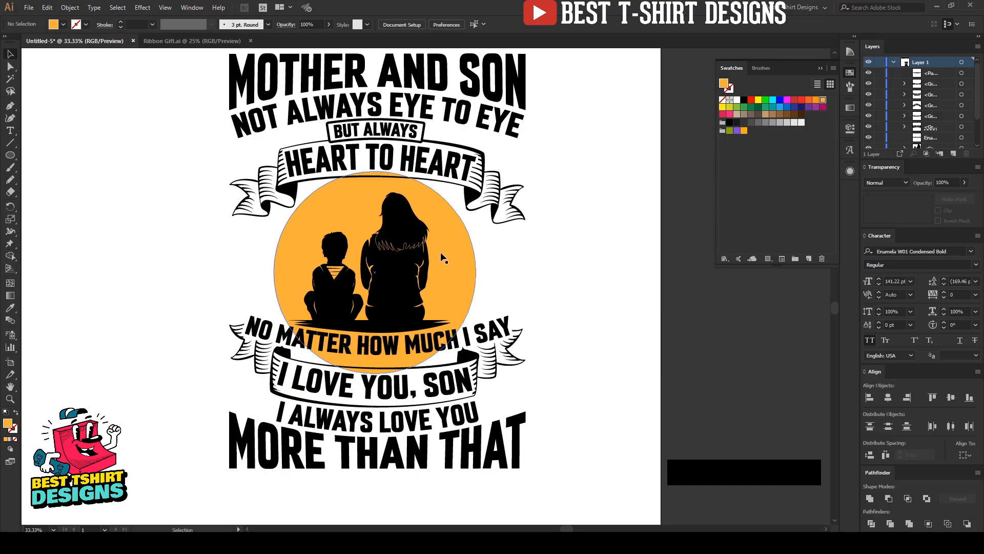
Step: Enlarge the orange circle upward to about 1426 px in diameter and nudge it right to X 2856 px
click(440, 251)
drag(387, 179, 391, 133)
key(Right)
key(Right)
key(Right)
key(Right)
key(Right)
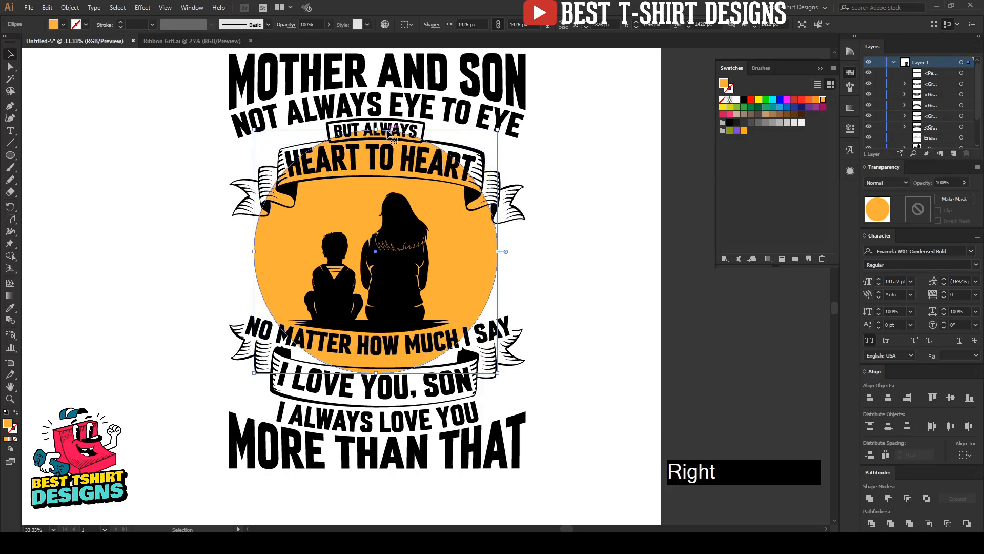
key(Right)
key(Right)
key(Right)
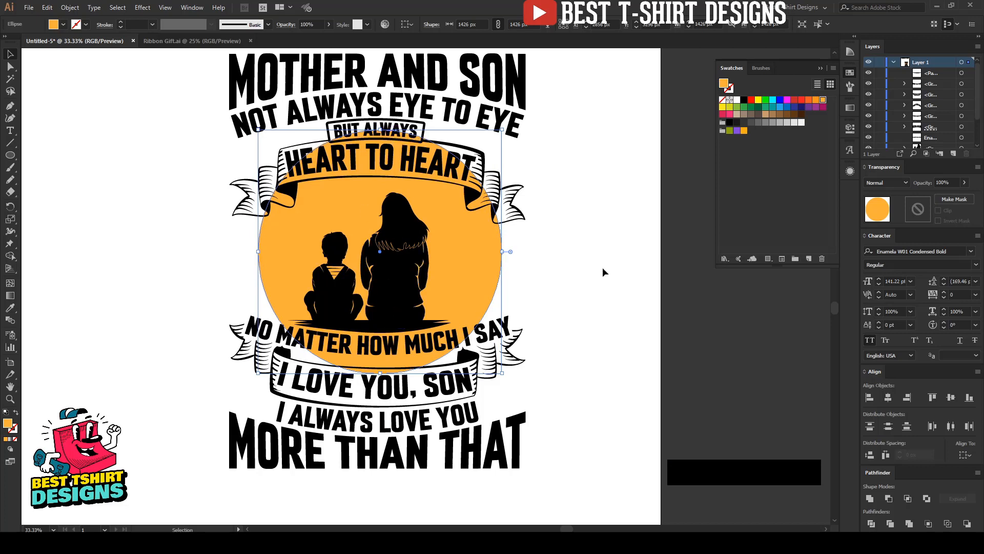
Step: Erase the part of the orange circle that extends below the silhouettes' ground line, leaving a flat bottom edge
key(shift+e)
drag(580, 419, 188, 322)
key(v)
click(588, 283)
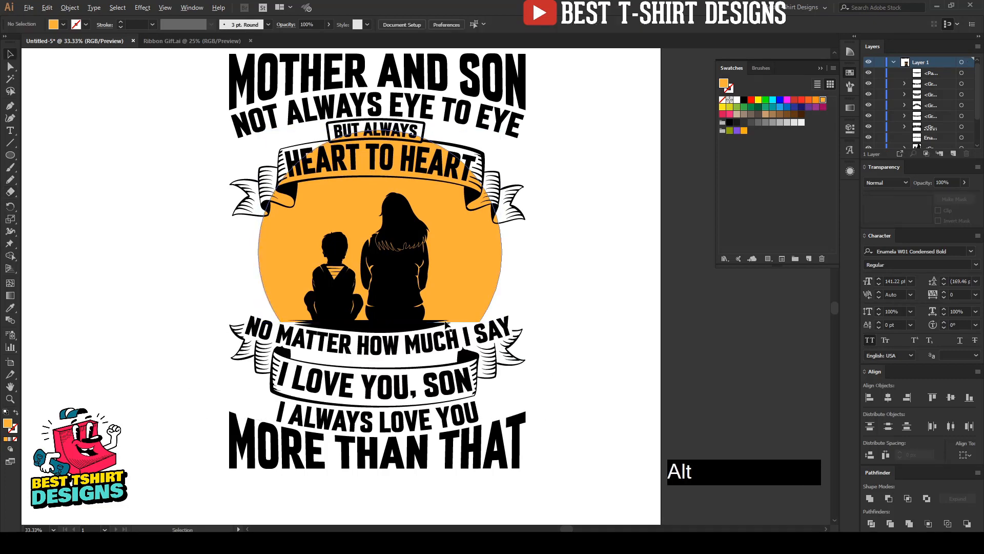
Step: Erase another thin strip from the orange circle's flat bottom so it ends just above the ground shape
scroll(466, 322, up, 1)
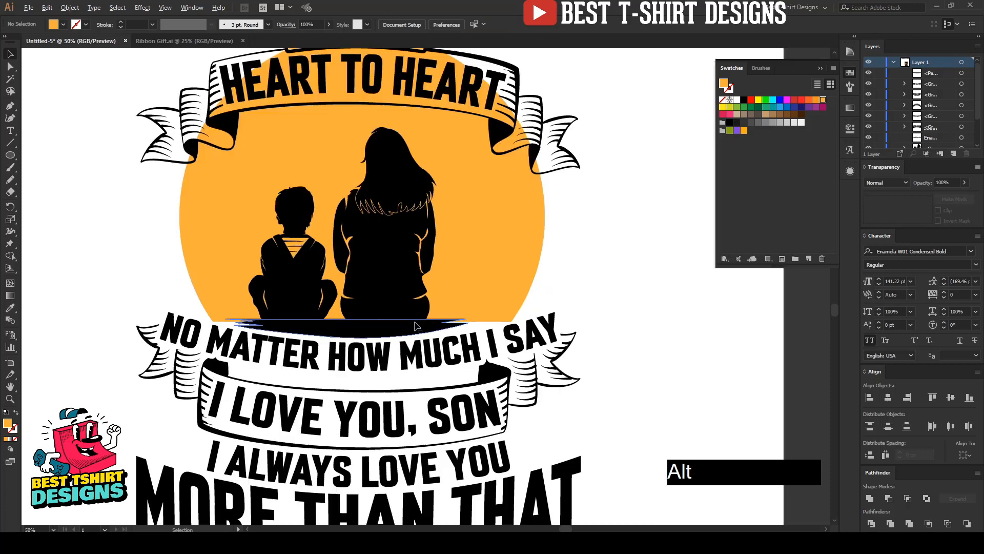
click(486, 296)
key(shift+e)
mouse_move(582, 386)
mouse_down()
mouse_move(220, 314)
mouse_move(144, 314)
mouse_up()
key(v)
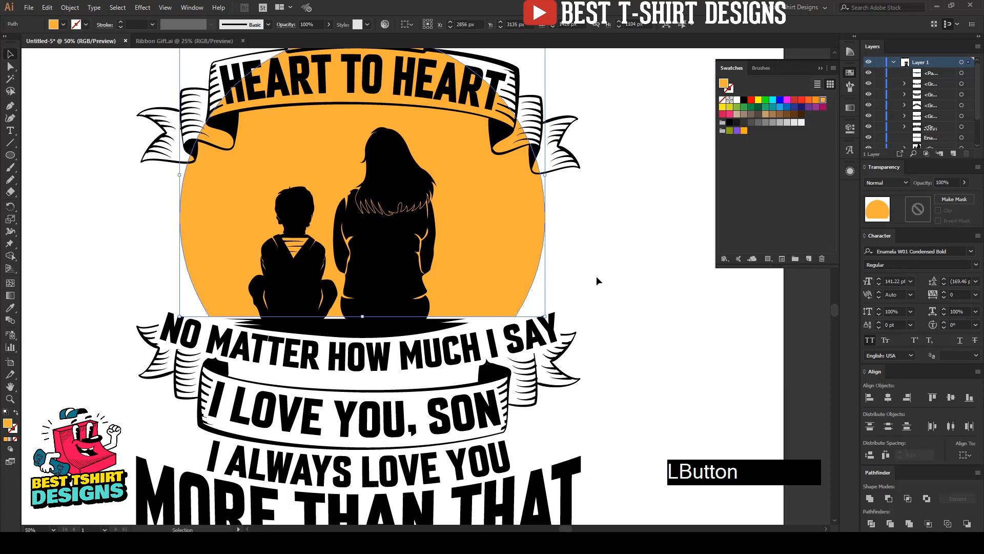
Step: Nudge the orange circle down to Y 3145 px so its flat bottom meets the ground shape, and deselect it
key(Down)
key(Down)
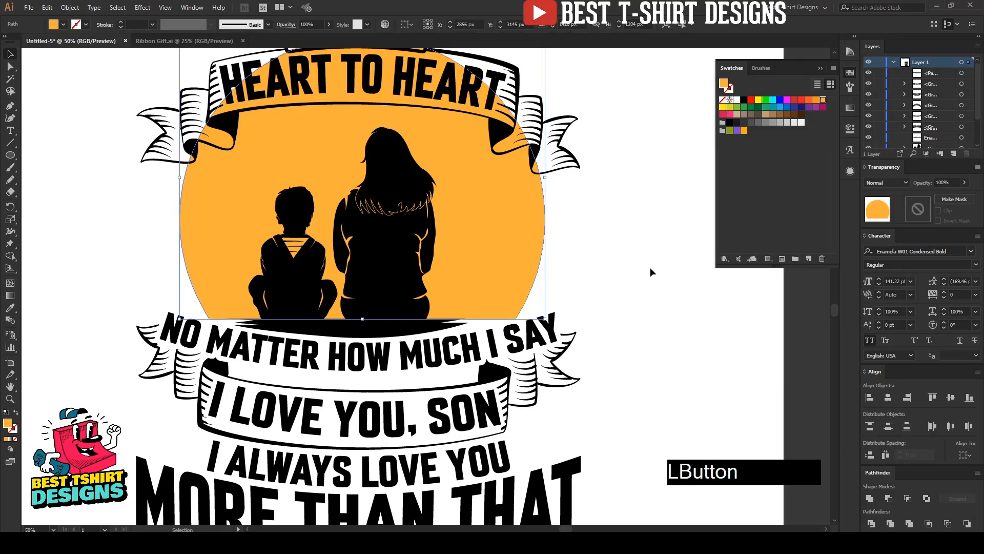
click(650, 266)
alt+scroll(607, 266, down, 2)
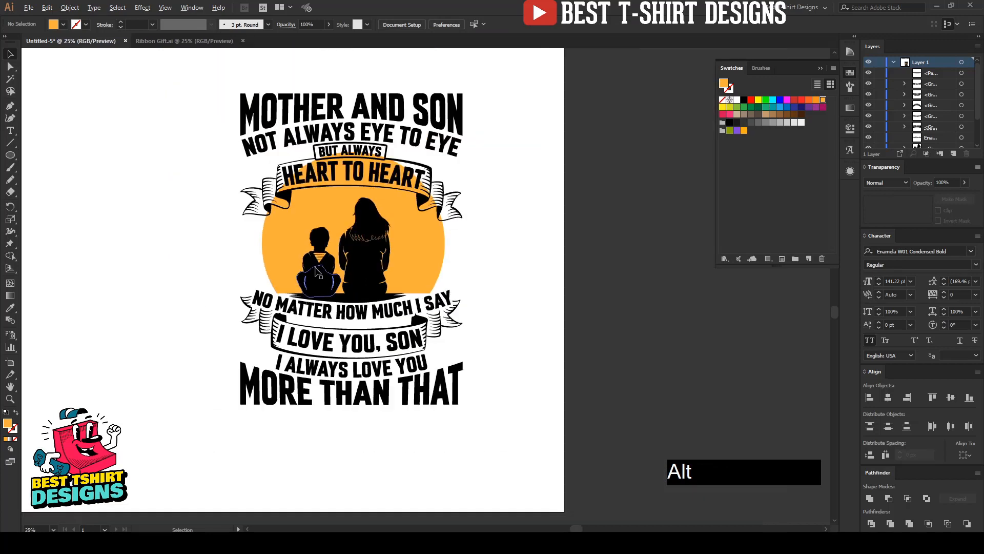
Step: Draw a Pen curve about 1190 px wide between the orange circle's two bottom corners, bowing down along the arched lettering
alt+scroll(506, 257, up, 2)
click(505, 257)
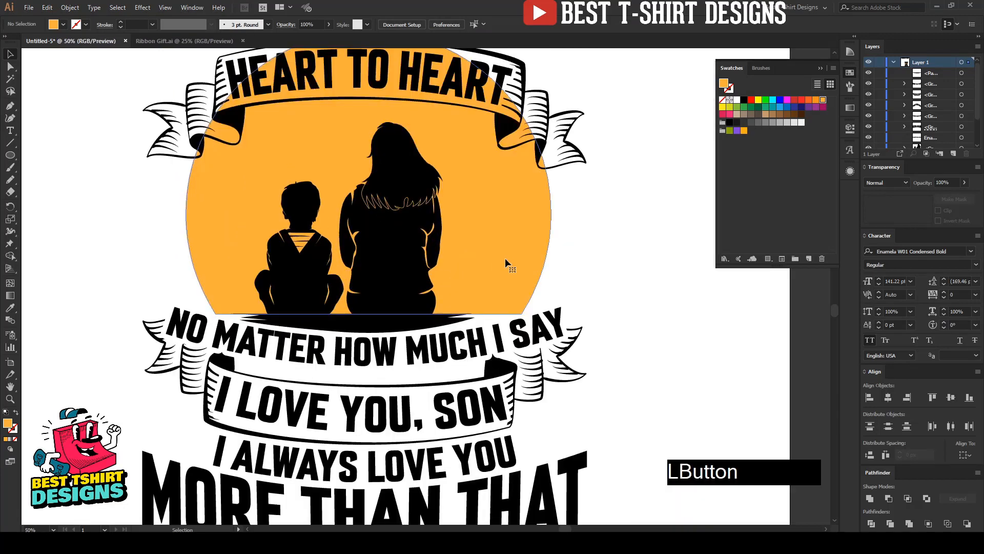
key(p)
scroll(377, 339, up, 1)
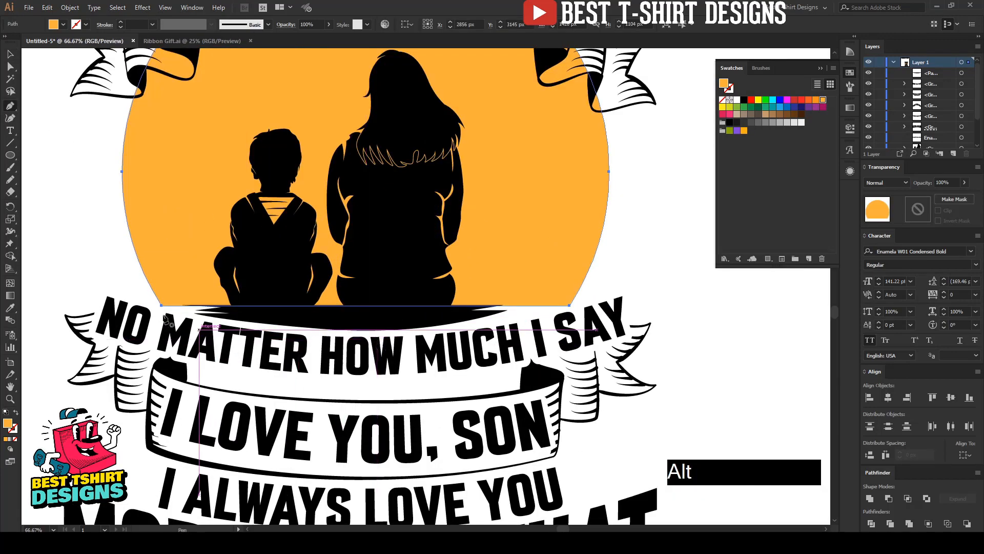
click(162, 307)
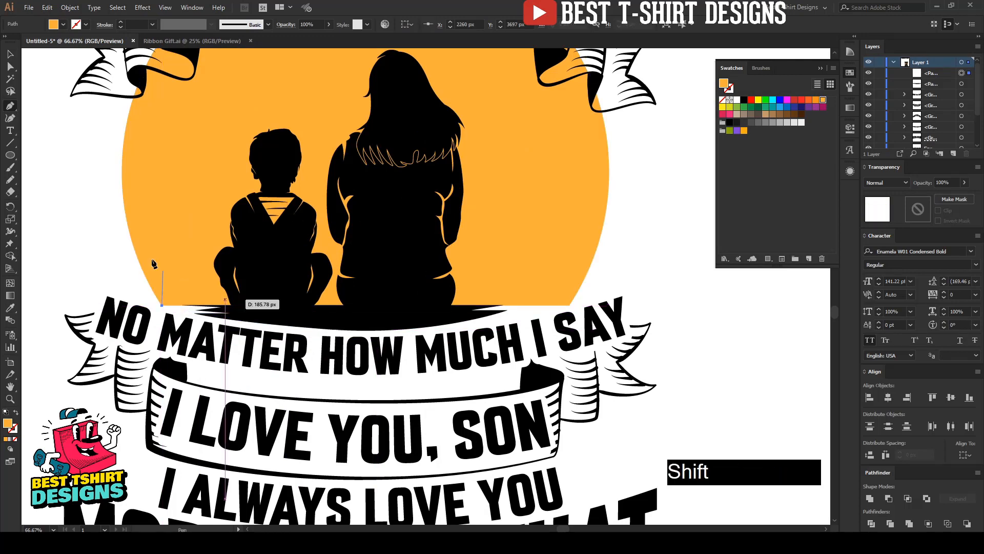
drag(569, 306, 685, 244)
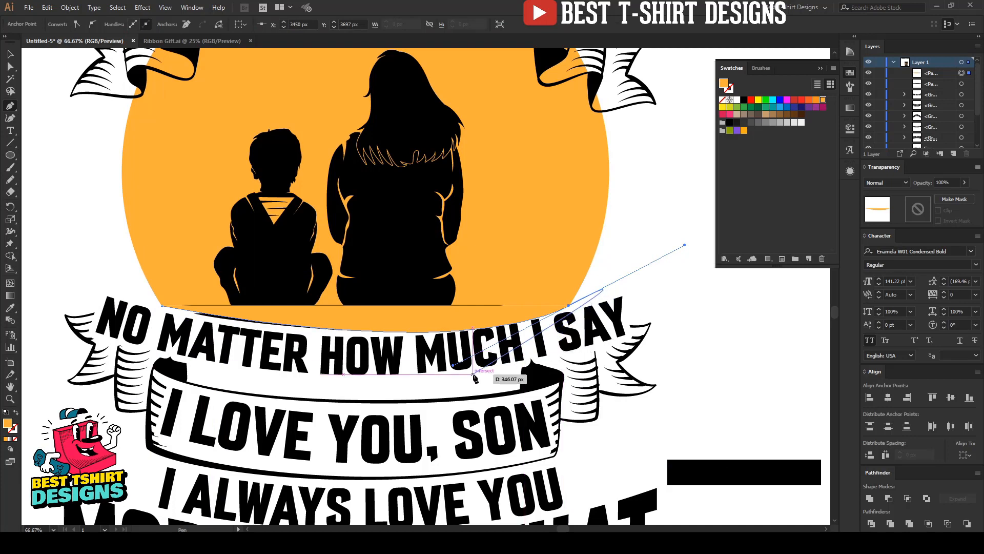
alt+click(569, 306)
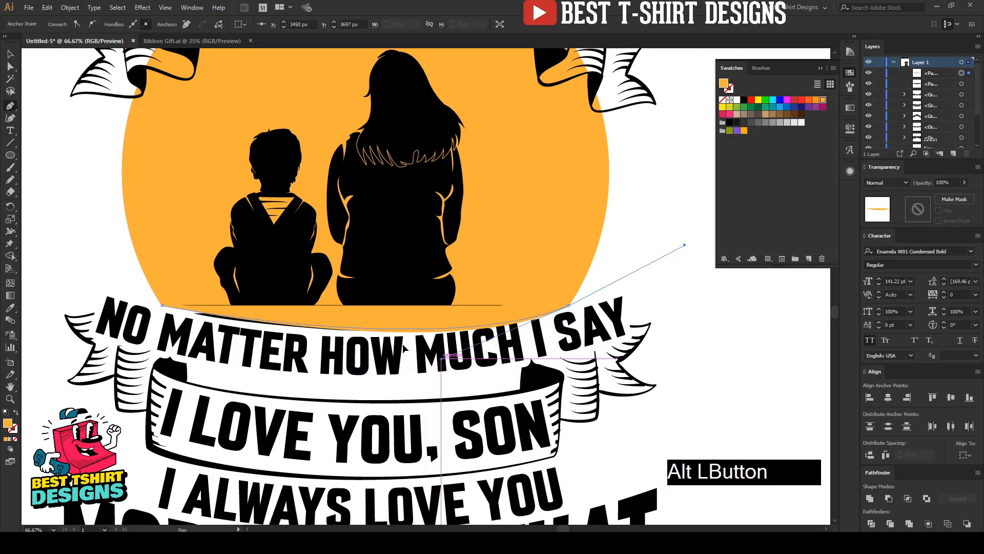
click(317, 363)
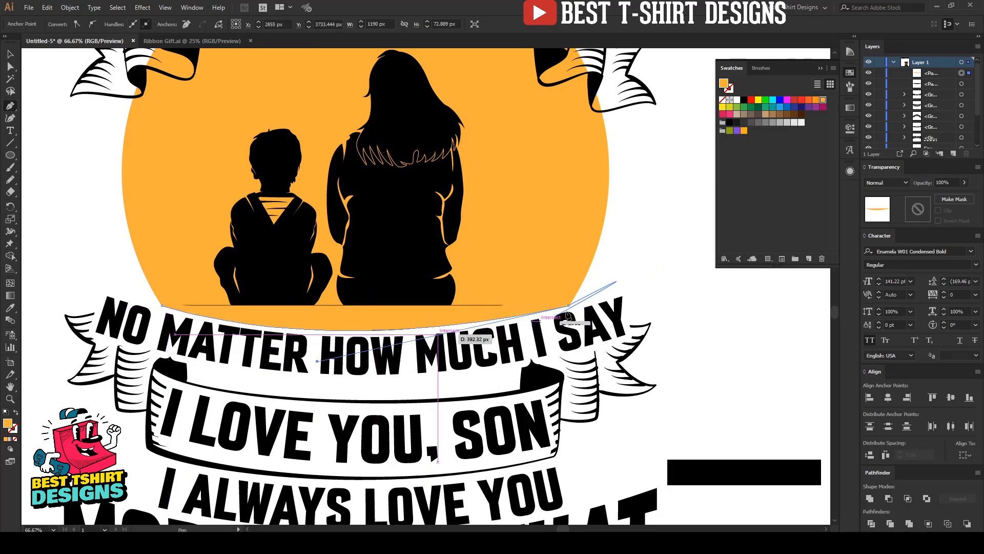
Step: Close the curved orange path with straight segments inside the circle so it overlaps the circle's flat bottom edge
drag(573, 306, 573, 306)
click(552, 289)
click(181, 288)
click(162, 308)
key(v)
click(640, 256)
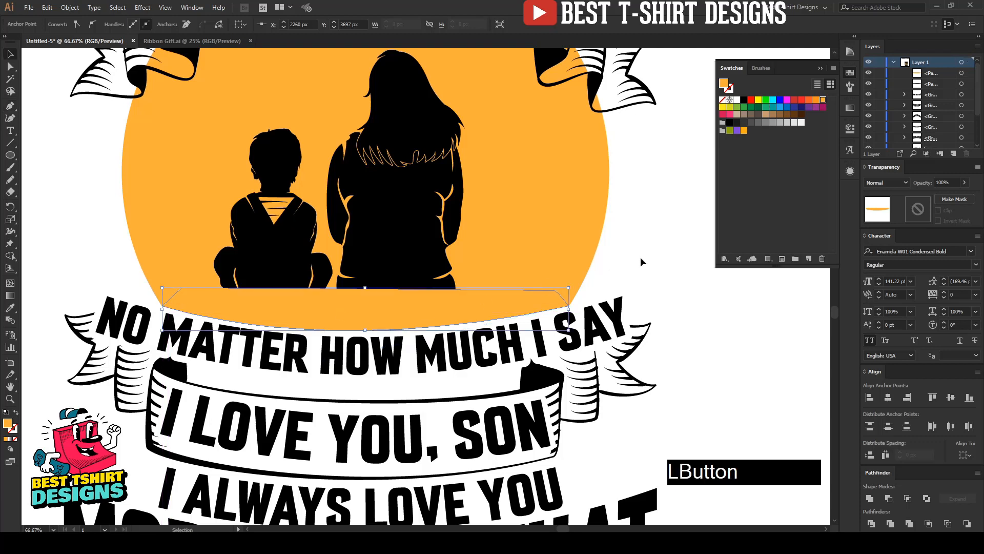
Step: Cut the new orange filler shape and paste it in place behind the silhouettes and ground shape
click(506, 294)
key(ctrl+x)
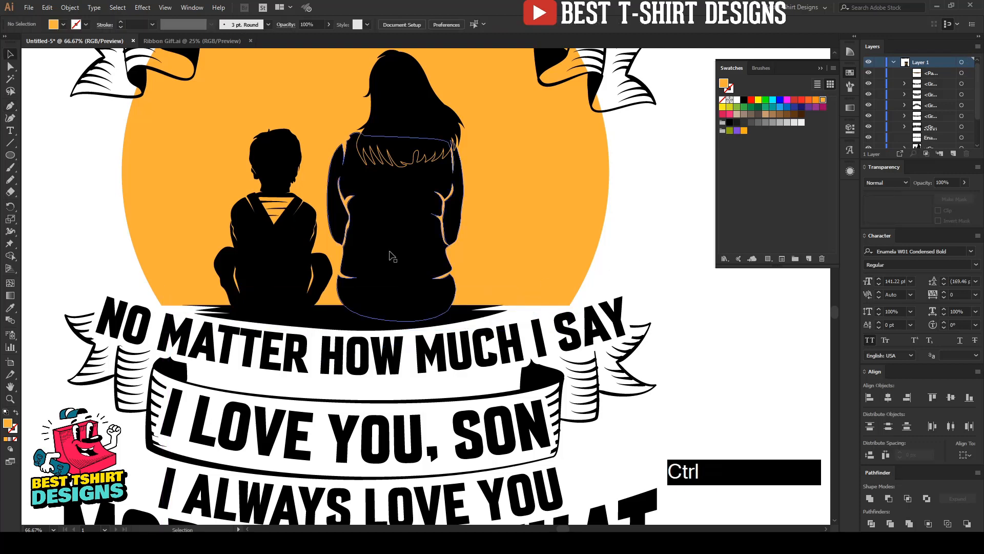
click(391, 255)
shift+click(333, 319)
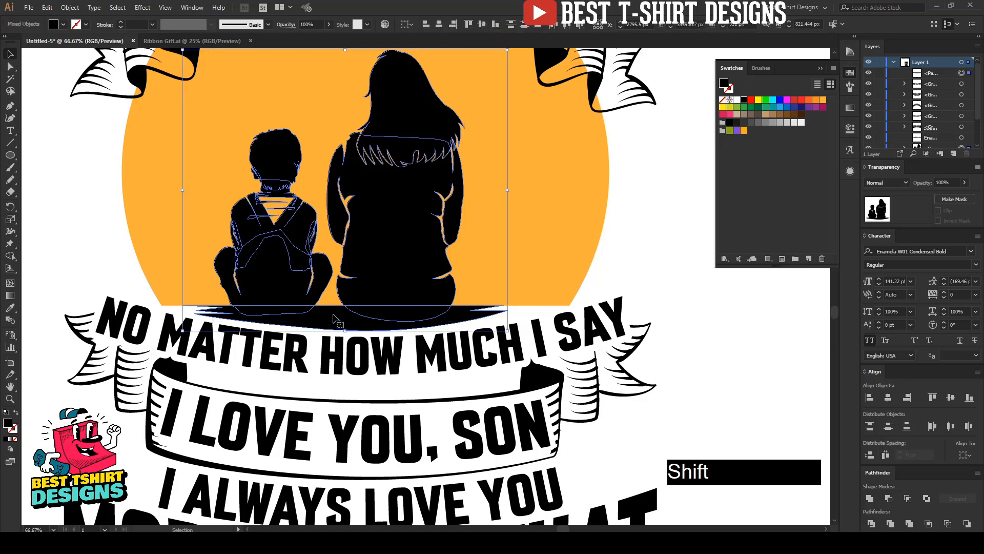
key(ctrl+b)
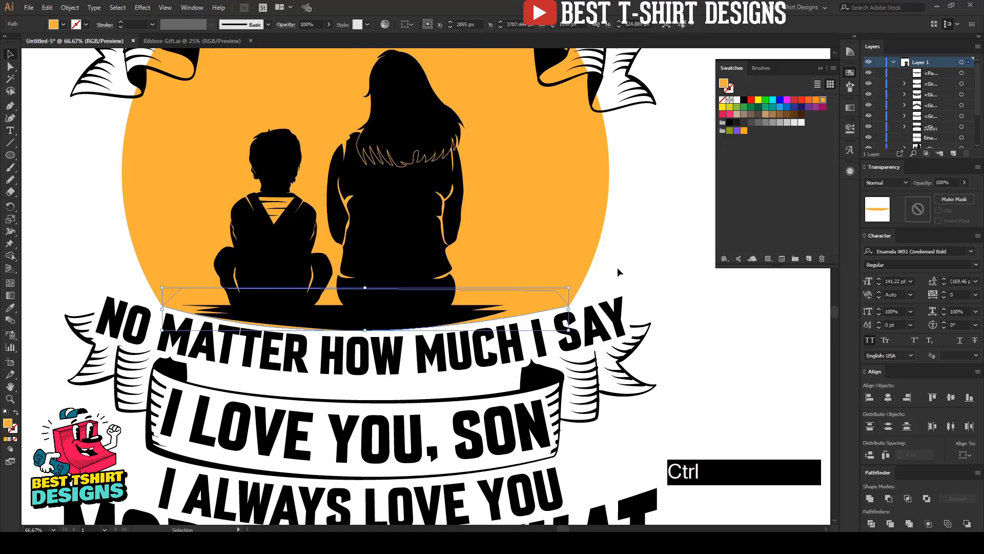
click(617, 269)
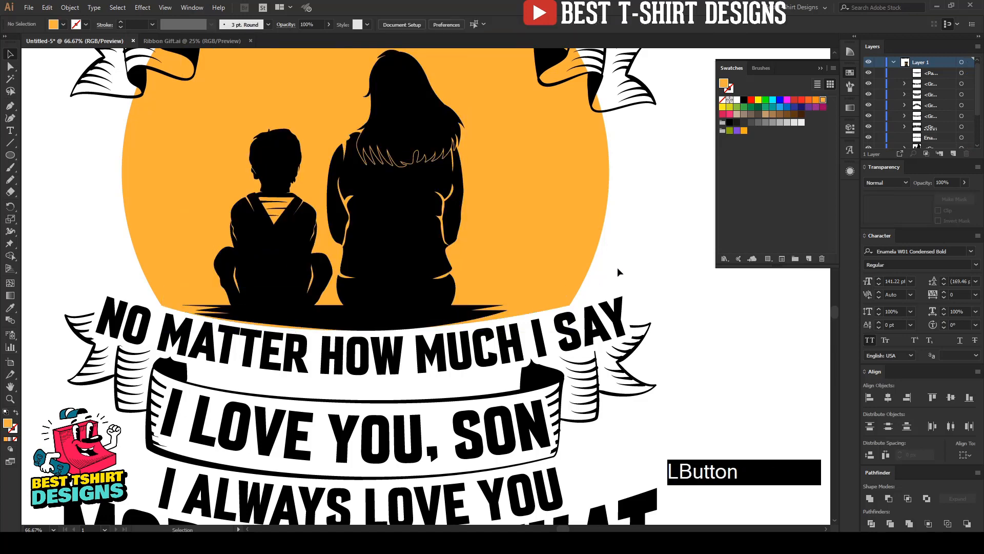
scroll(522, 272, down, 1)
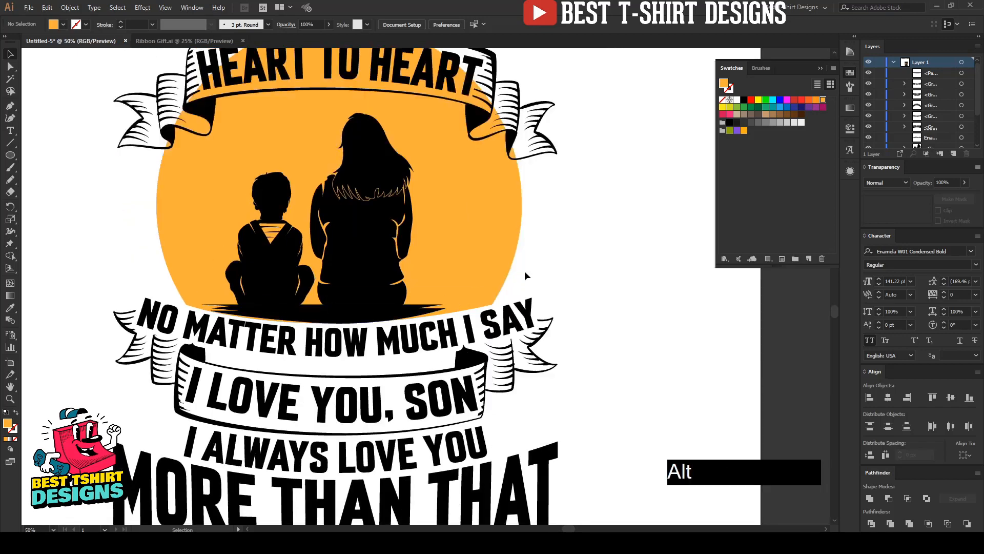
Step: Extend the ground shape's lower left spike outward by moving its tip to X 2336 px, Y 3720 px
scroll(330, 311, up, 2)
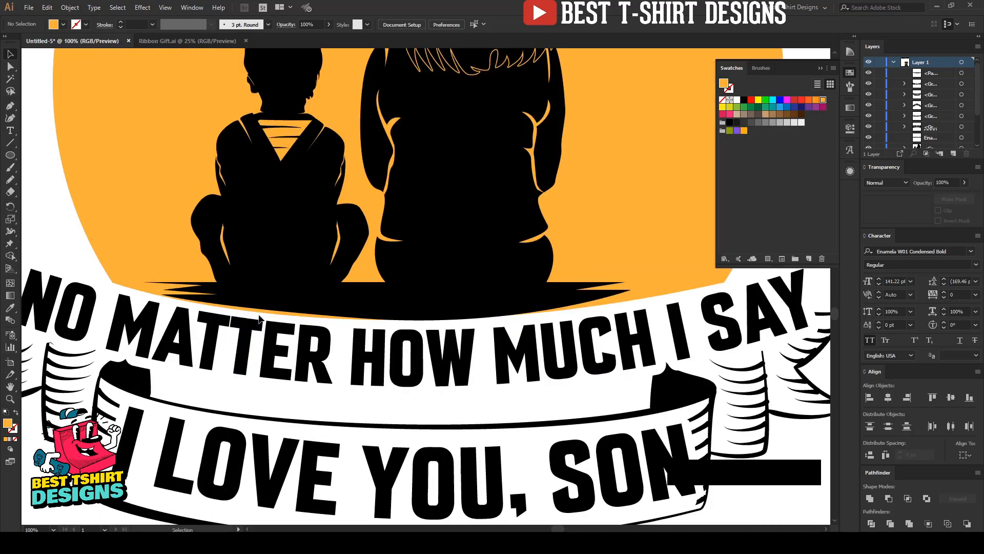
click(331, 312)
key(a)
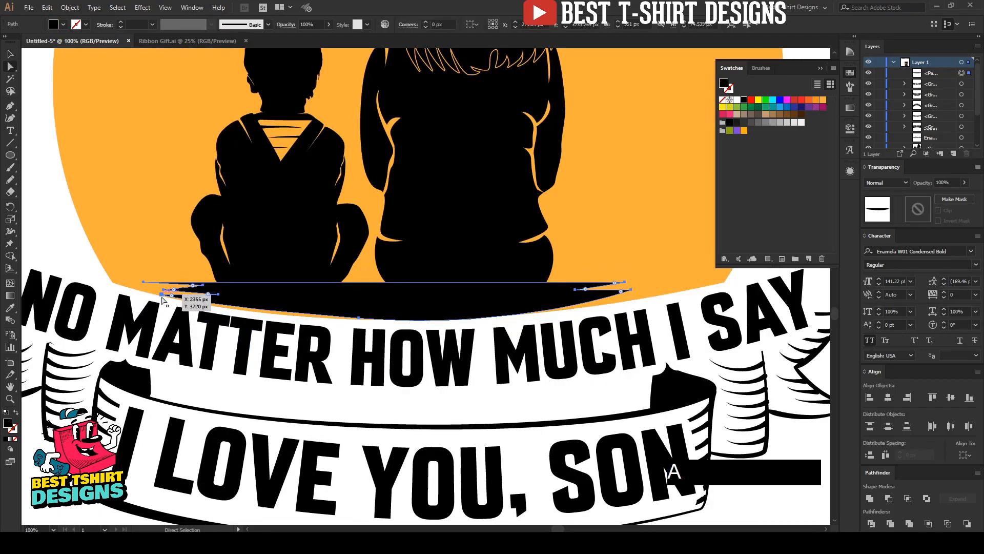
drag(162, 296, 151, 295)
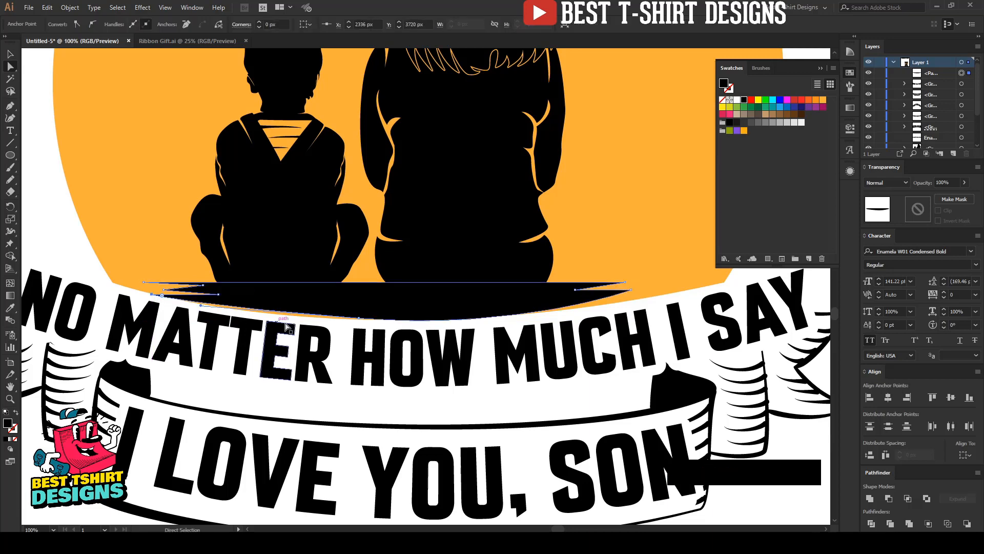
Step: Smooth the ground shape's lower curve by moving its bottom anchor to X 2729 px, Y 3771 px and extending its right handle
scroll(281, 326, up, 1)
drag(395, 320, 387, 323)
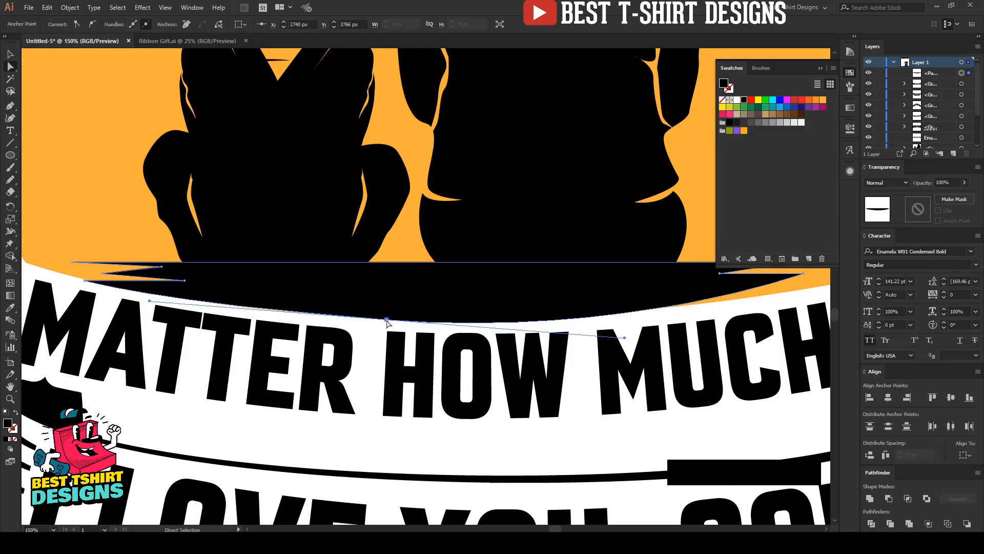
scroll(338, 310, down, 1)
scroll(678, 309, up, 1)
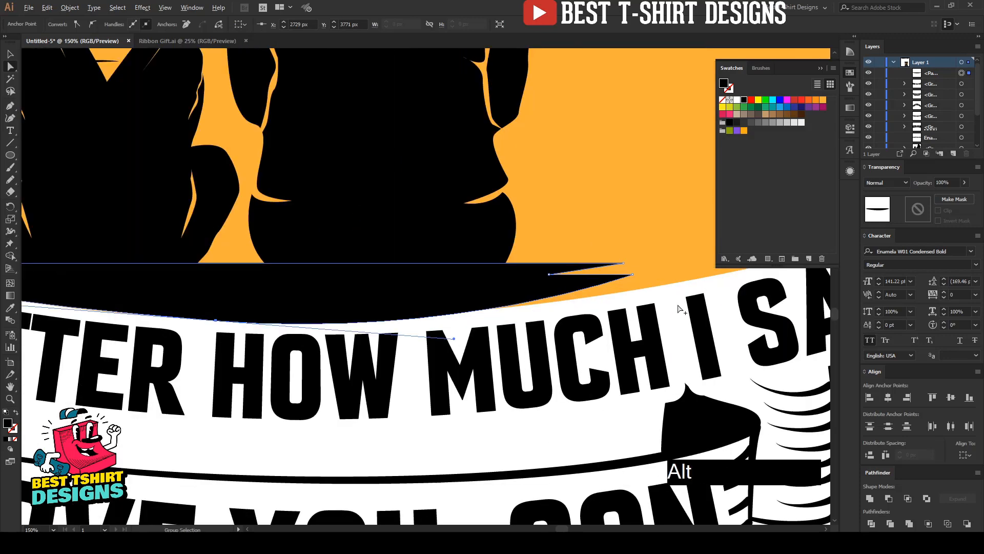
click(630, 276)
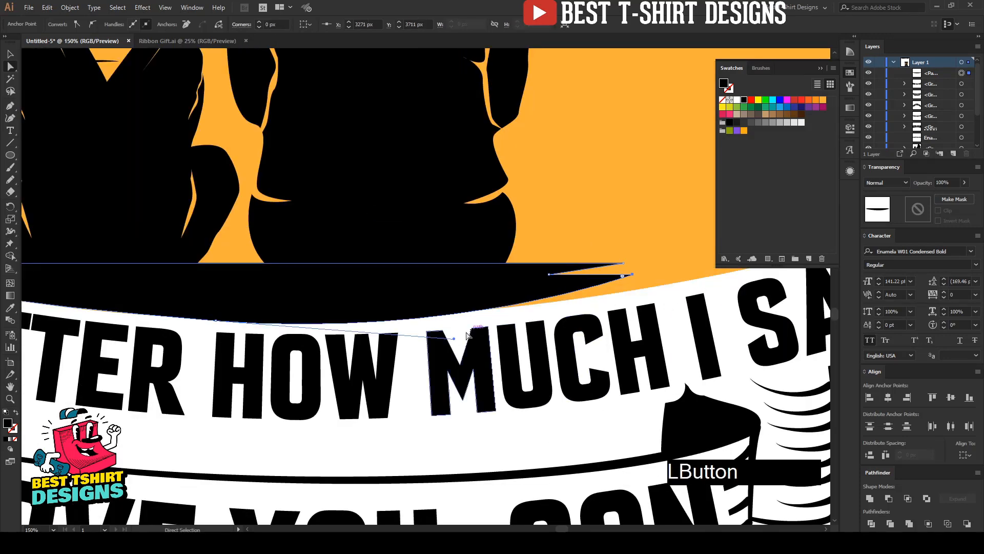
drag(455, 339, 525, 329)
scroll(420, 299, down, 2)
key(v)
click(625, 239)
scroll(394, 316, down, 2)
click(494, 288)
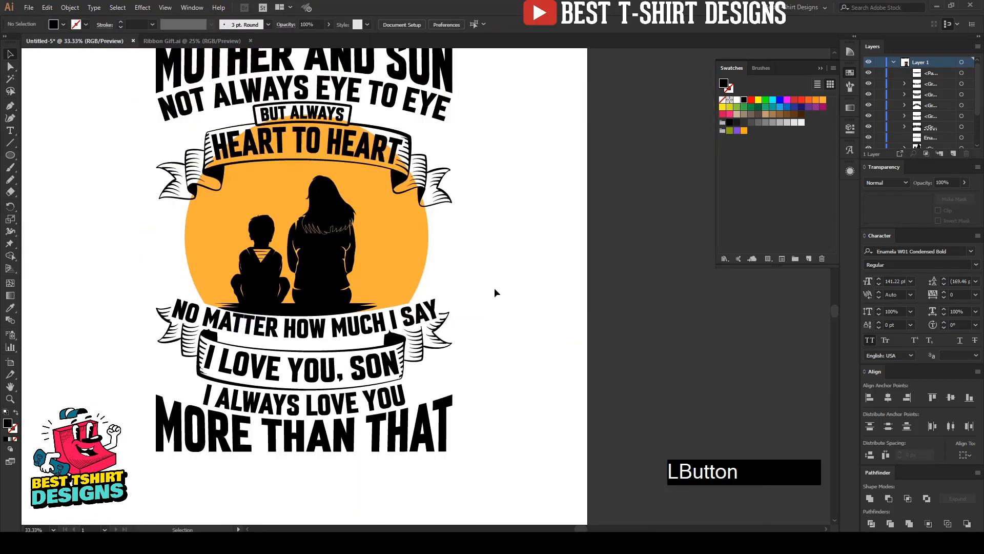
Step: Isolate the HEART TO HEART ribbon within its group, copy the ribbon artwork and leave isolation mode
scroll(494, 288, up, 1)
scroll(399, 277, up, 1)
click(528, 293)
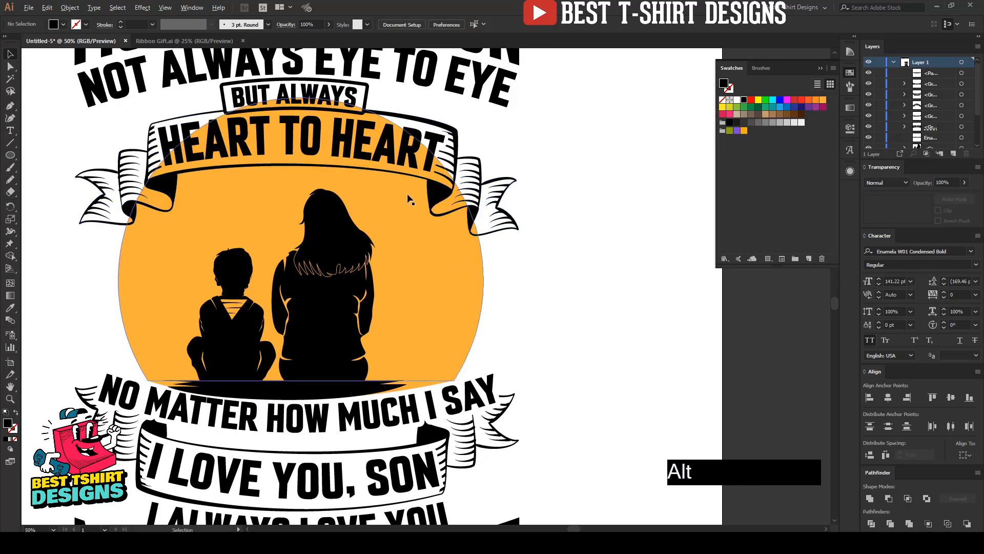
click(483, 192)
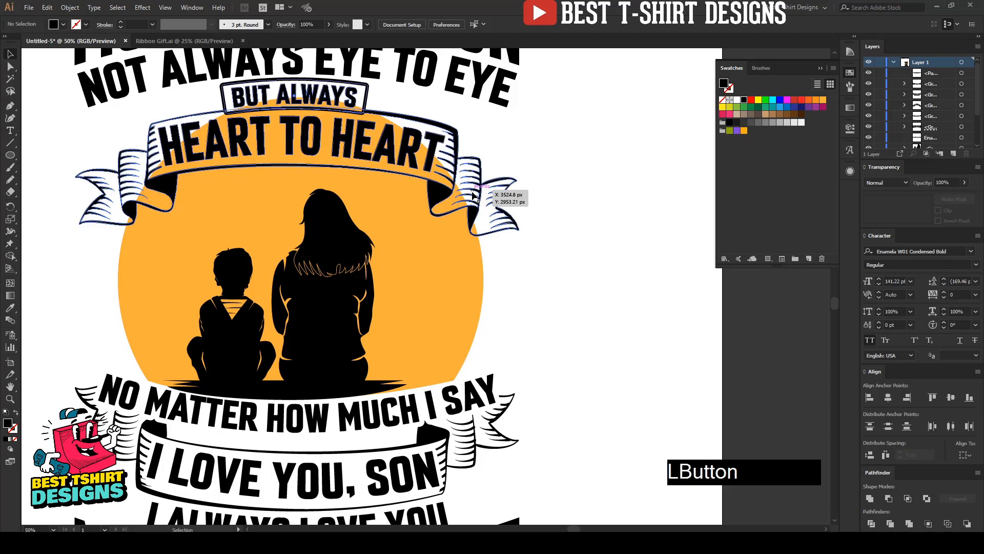
double_click(483, 192)
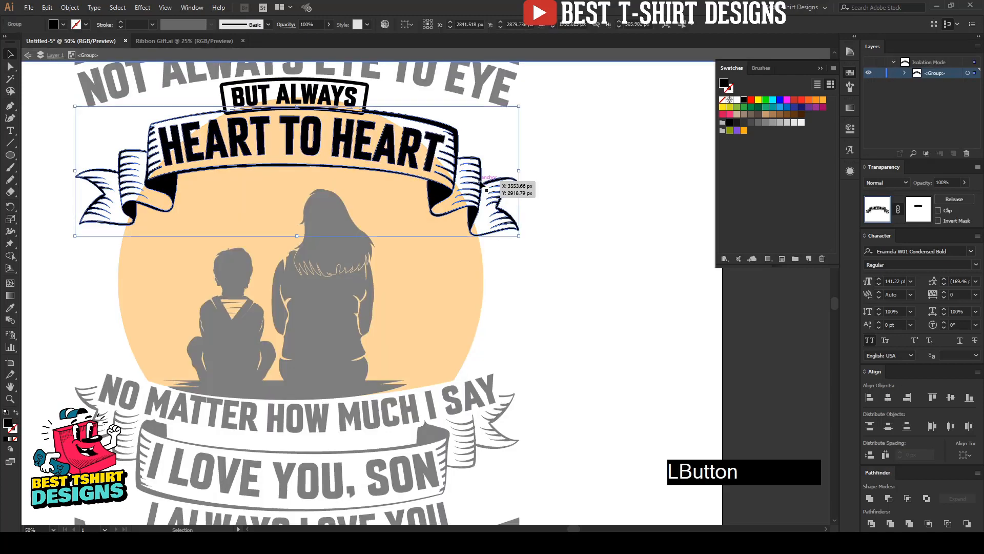
double_click(482, 185)
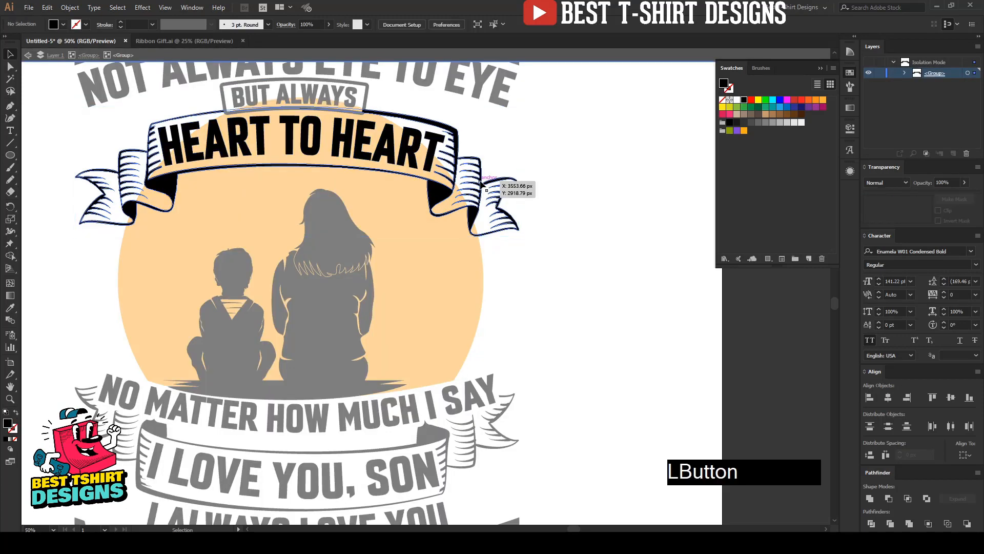
double_click(546, 264)
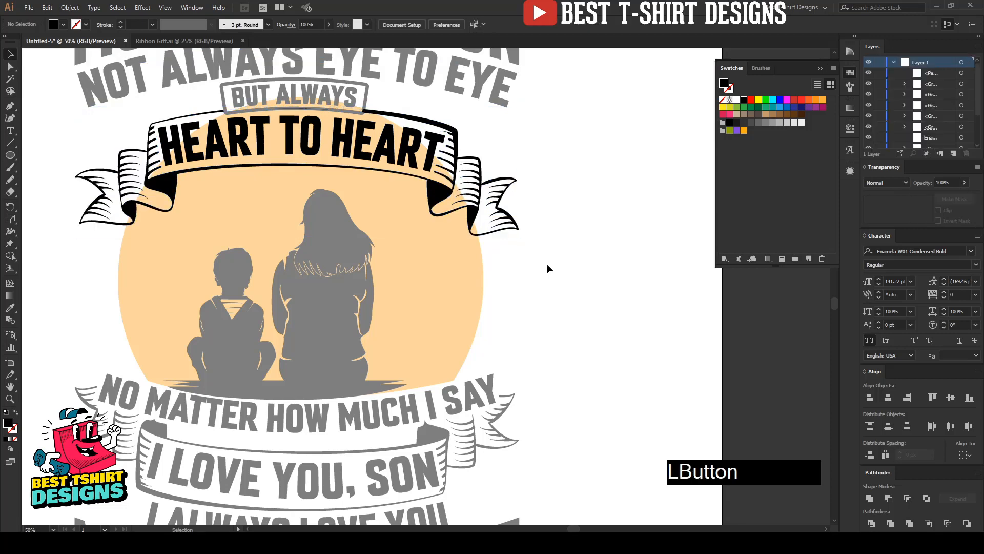
Step: Add an opacity mask without clipping to the orange circle, paste the ribbon in place inside it and unite it into a solid shape
click(463, 260)
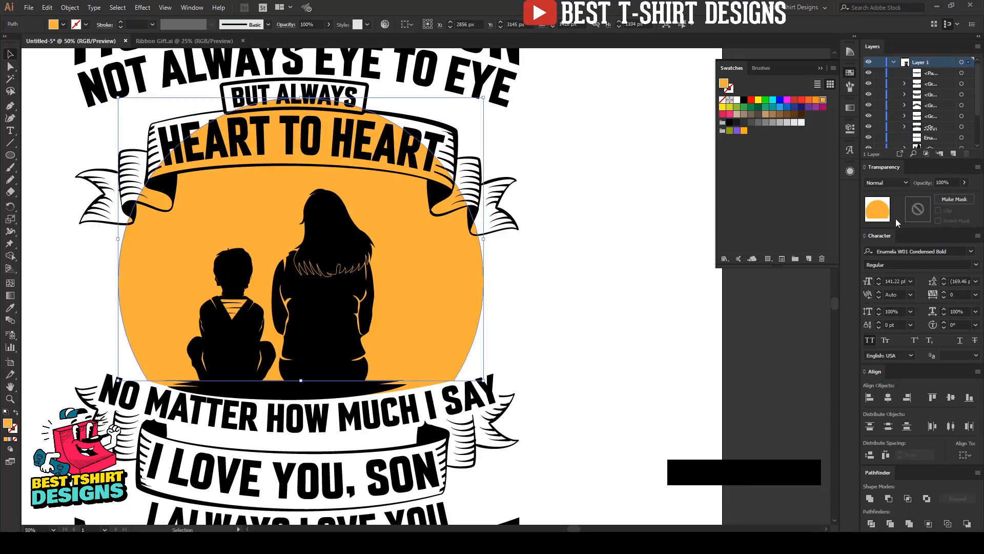
click(910, 214)
click(939, 210)
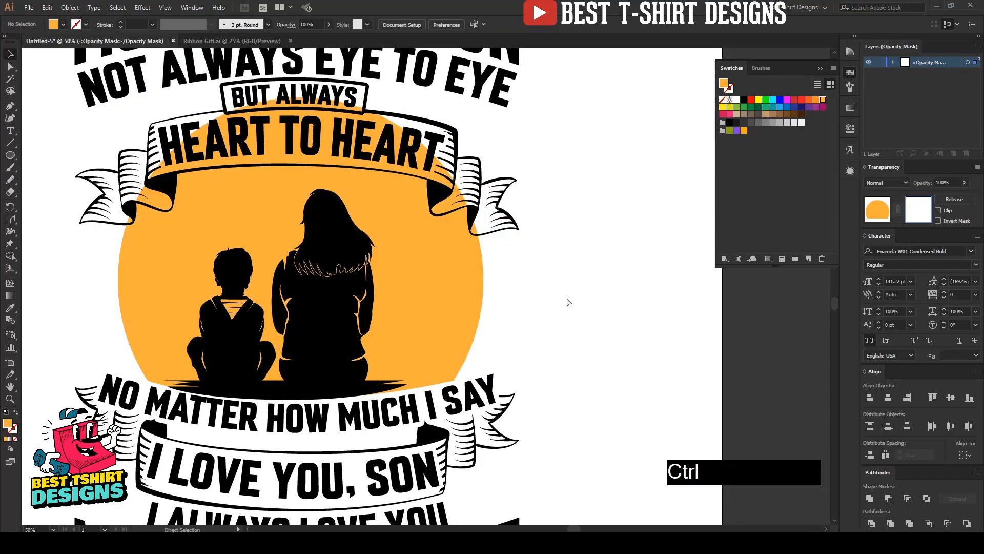
key(ctrl+f)
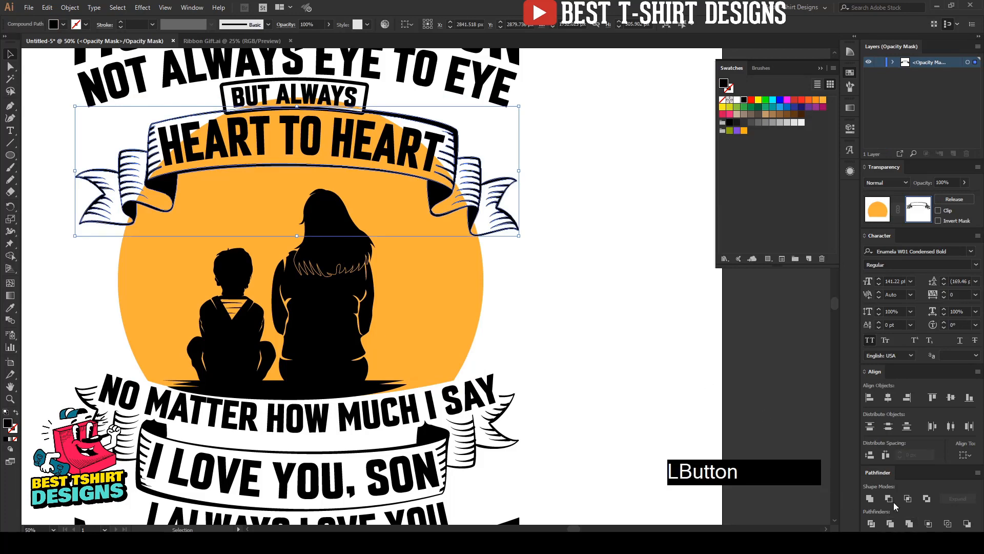
click(869, 497)
click(616, 253)
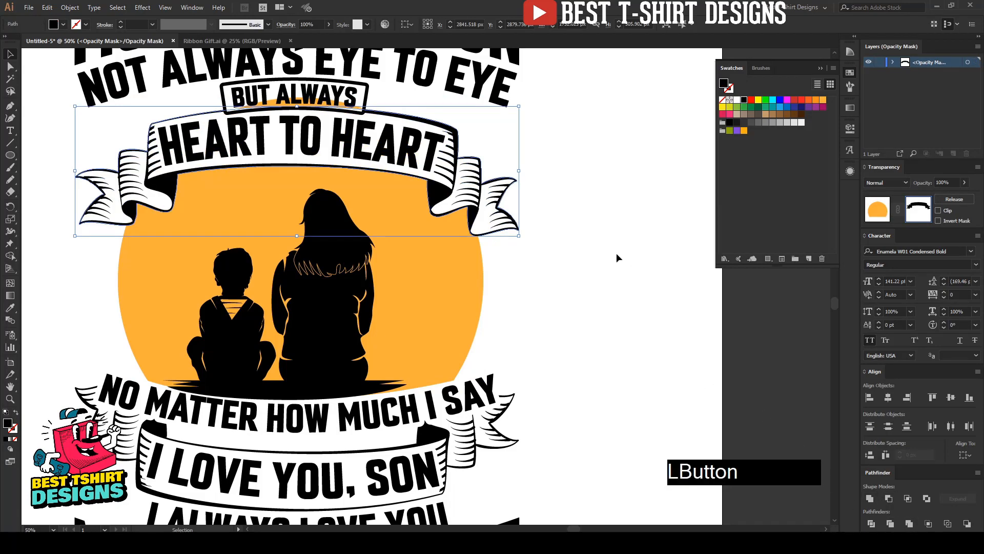
Step: Draw a freehand Pencil shape around the BUT ALWAYS box in the opacity mask to hide the orange there, and exit the mask
scroll(564, 258, up, 2)
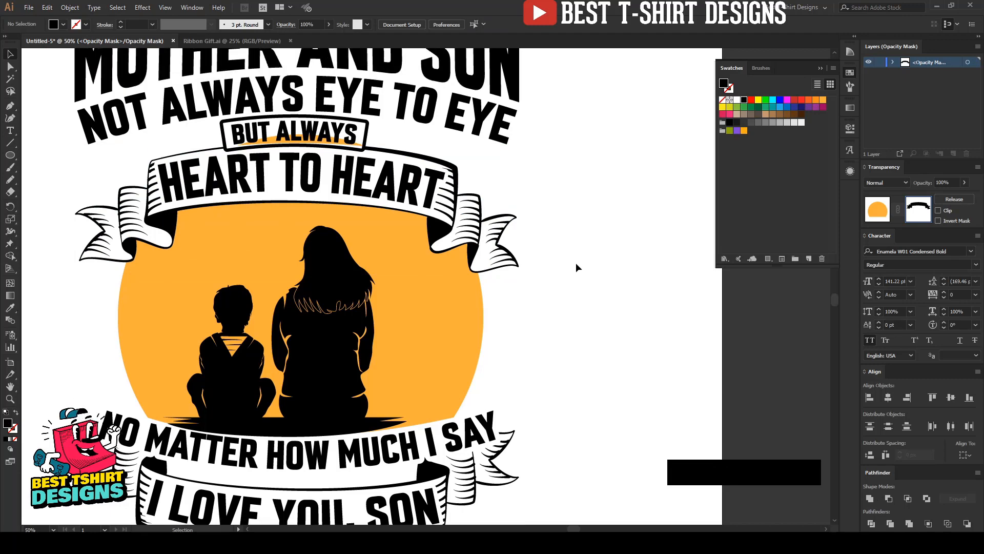
key(n)
drag(223, 129, 204, 145)
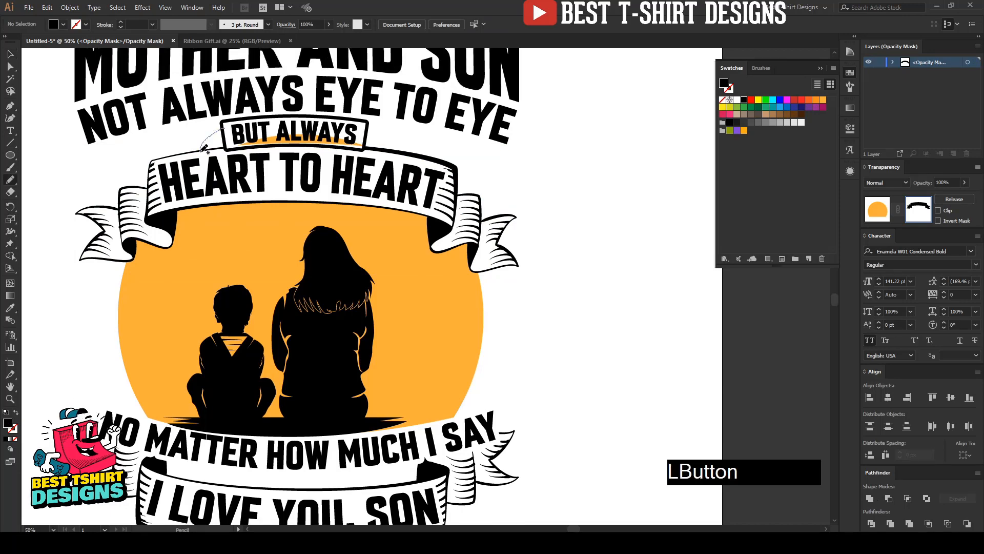
drag(395, 152, 167, 127)
scroll(304, 157, down, 1)
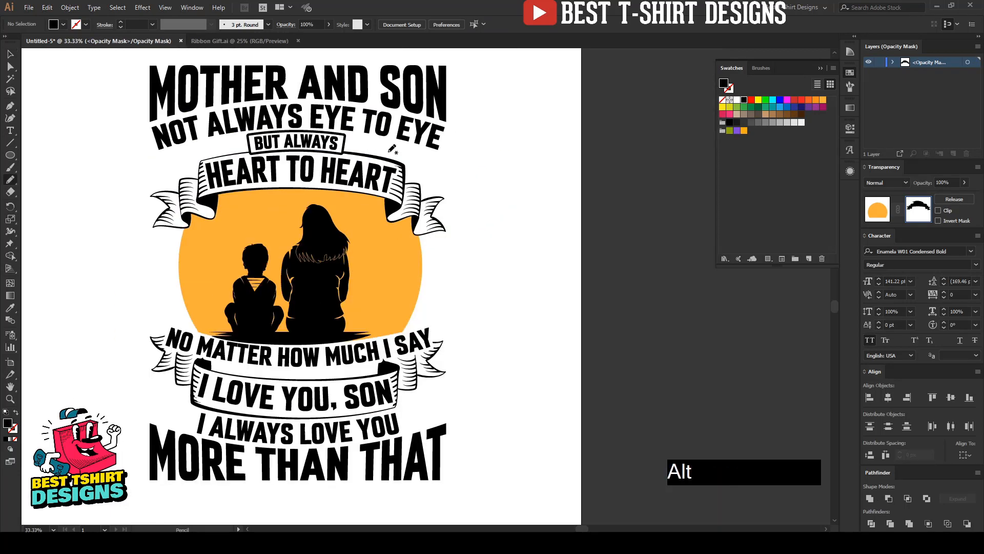
key(v)
click(877, 208)
click(515, 234)
scroll(493, 240, down, 1)
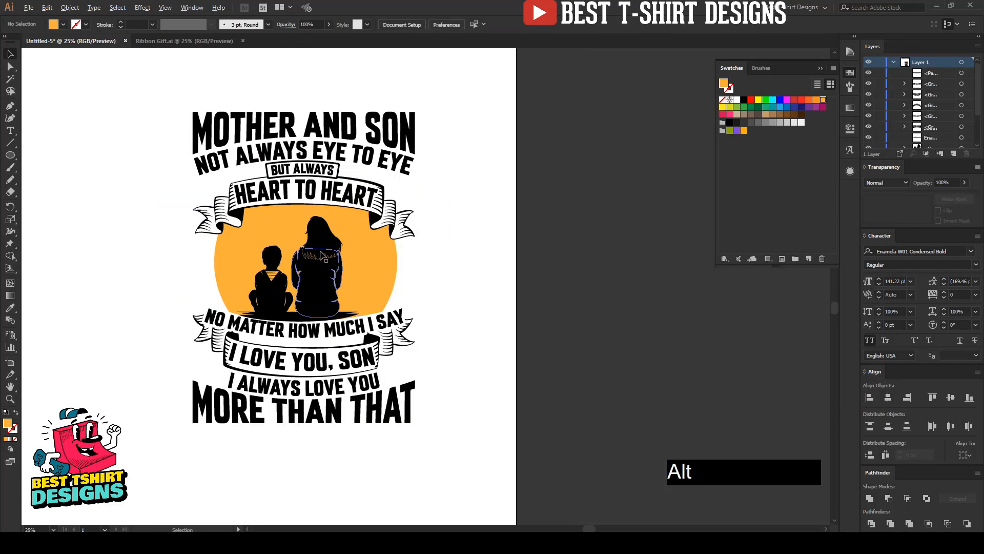
scroll(515, 285, up, 1)
click(515, 285)
scroll(294, 276, down, 1)
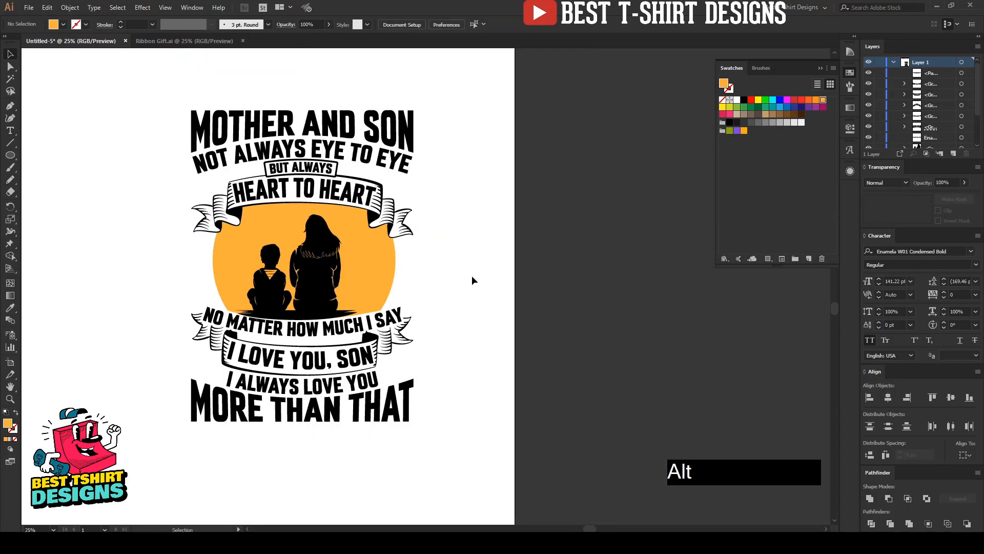
Step: Draw three stars of decreasing size with the Star tool on the blank area left of the BUT ALWAYS box
click(428, 276)
scroll(426, 271, up, 2)
click(414, 283)
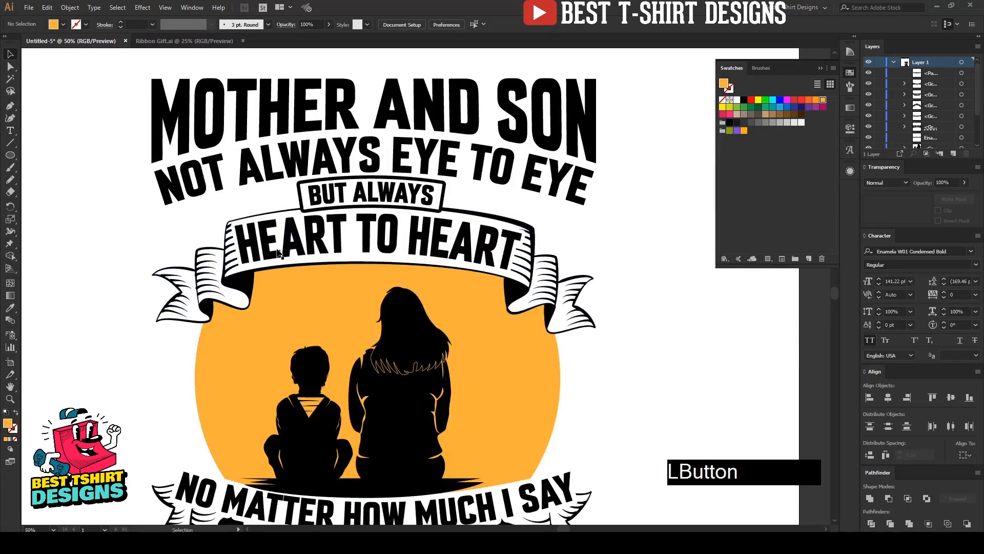
drag(10, 155, 56, 204)
scroll(198, 221, up, 1)
mouse_move(191, 224)
mouse_down()
mouse_move(213, 237)
mouse_move(209, 221)
mouse_move(228, 204)
mouse_move(286, 188)
mouse_move(238, 196)
mouse_up()
key(v)
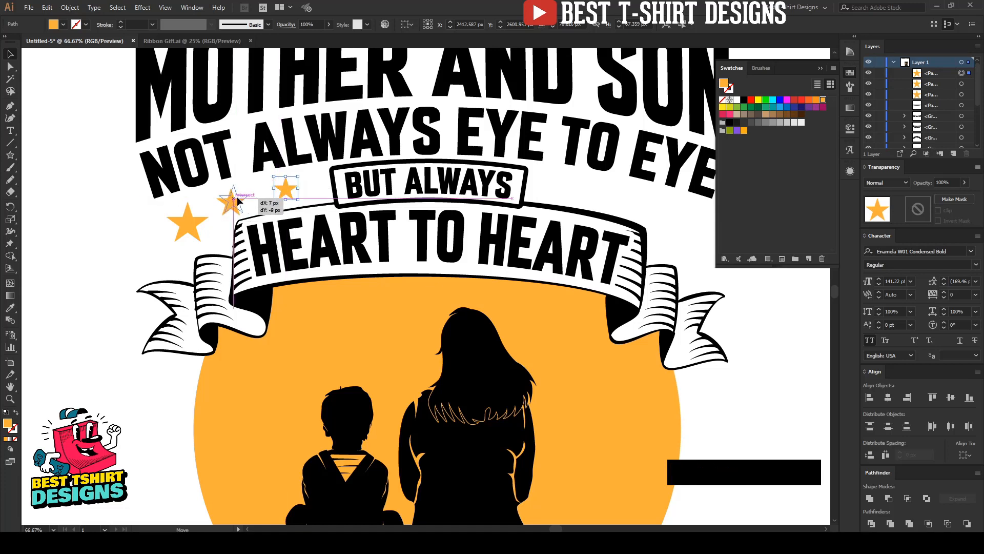
Step: Select the three orange stars together and recolour them black by sampling the lettering with the Eyedropper
shift+click(193, 220)
shift+click(286, 191)
scroll(128, 193, down, 1)
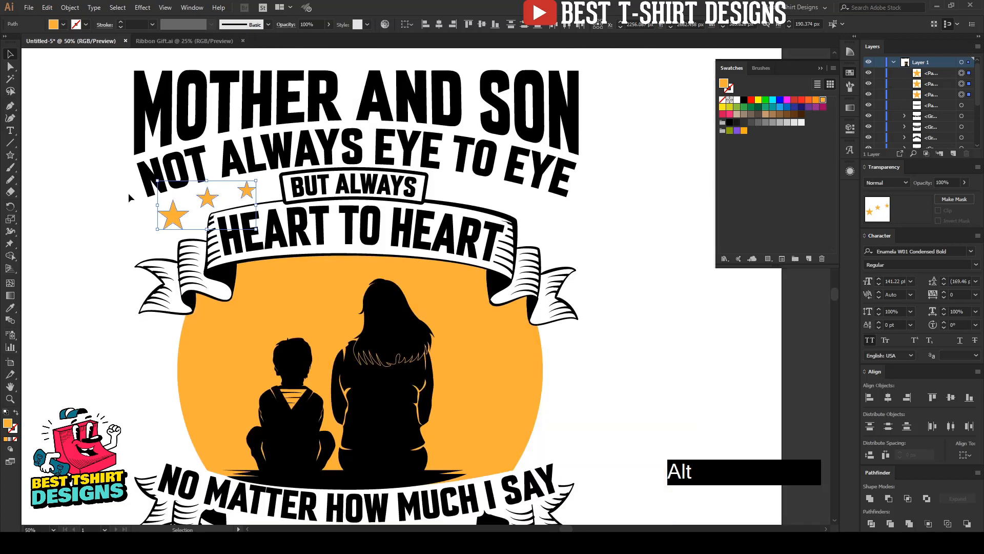
key(i)
click(195, 164)
key(v)
Step: Copy the three stars to the right of the BUT ALWAYS box, reflect them across the vertical axis and position them opposite the originals
drag(174, 217, 474, 232)
key(ctrl+r)
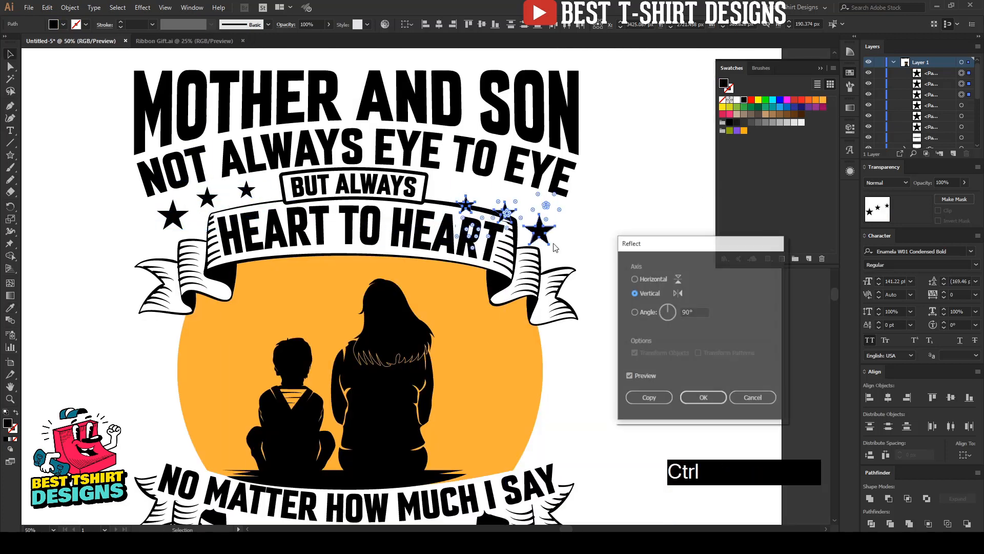
click(703, 397)
drag(541, 236, 531, 216)
click(597, 246)
scroll(246, 171, down, 1)
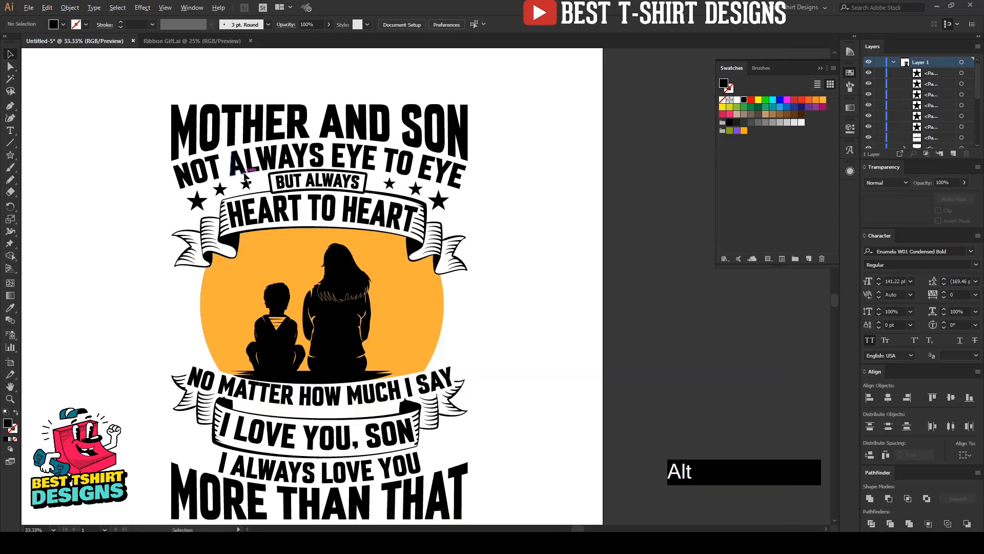
click(495, 272)
Step: Copy the three right-hand stars down to the end of the I ALWAYS LOVE YOU line
scroll(478, 260, down, 1)
scroll(478, 264, down, 1)
click(439, 139)
shift+click(417, 129)
shift+click(389, 122)
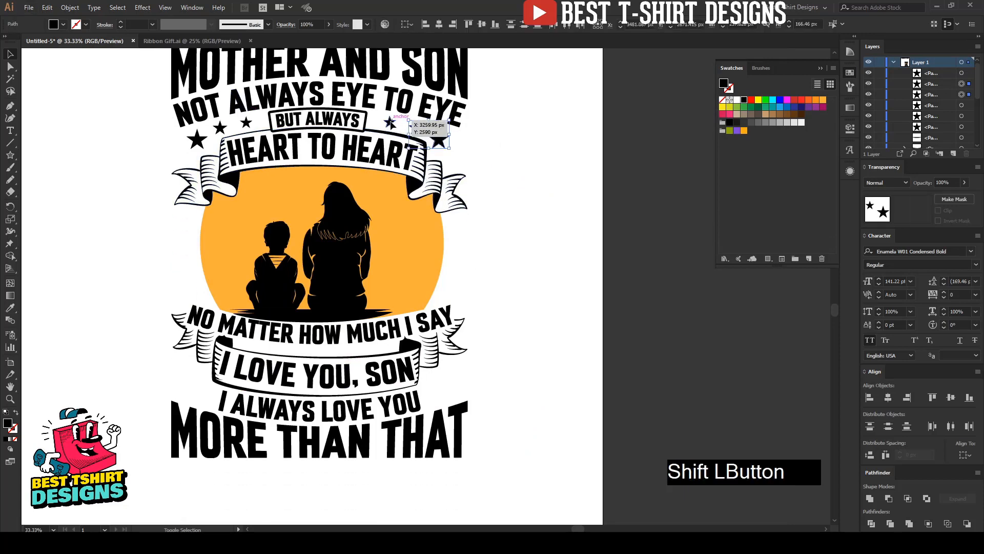
drag(443, 137, 486, 395)
Step: Try reflecting the lower star copies across the horizontal axis and undo the reflection
key(ctrl+r)
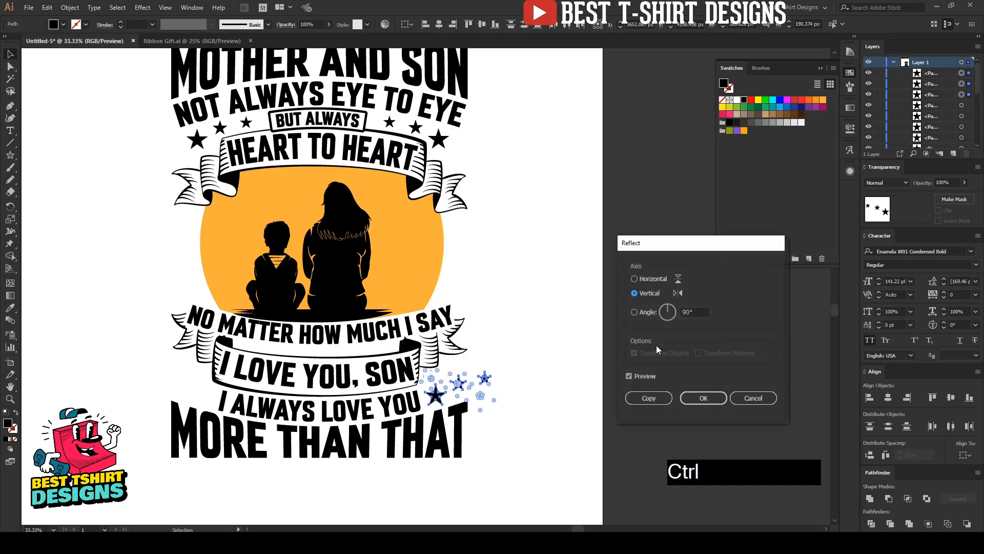
click(650, 279)
click(693, 401)
key(ctrl+z)
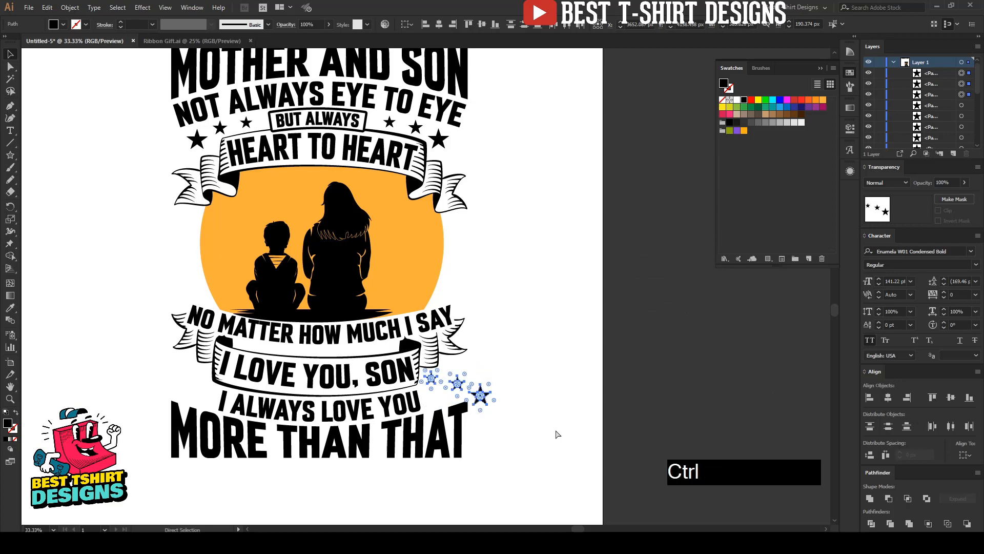
Step: Move the star copies off the design and place them individually in a rising diagonal right of the I ALWAYS LOVE YOU line
drag(482, 393, 547, 319)
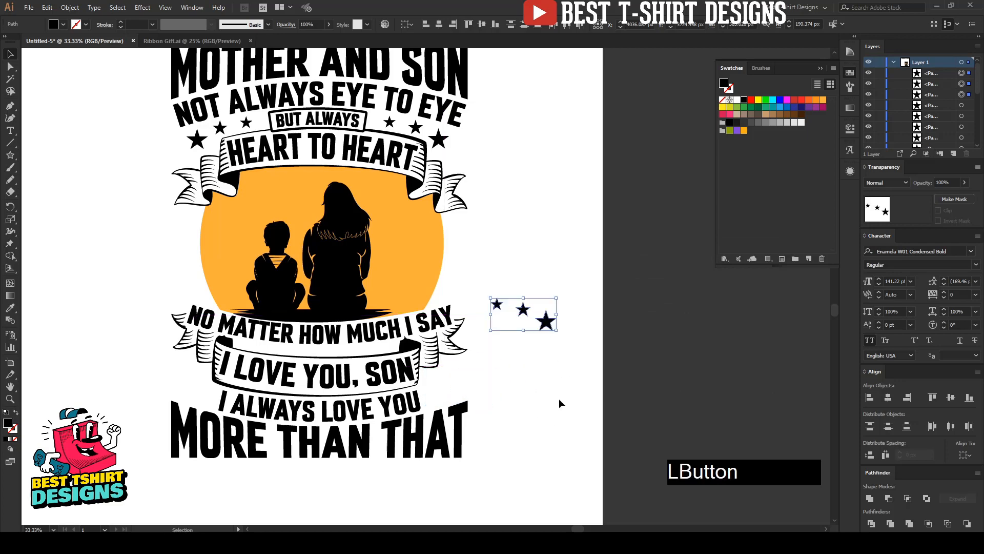
scroll(423, 413, up, 1)
click(554, 342)
drag(610, 283, 445, 390)
drag(573, 259, 472, 364)
Step: Copy the three lower stars to the opposite side, reflect them across the vertical axis and nudge them into place beside I ALWAYS LOVE YOU
drag(534, 252, 238, 378)
shift+click(456, 379)
shift+click(466, 365)
scroll(589, 357, down, 1)
key(ctrl+r)
click(703, 397)
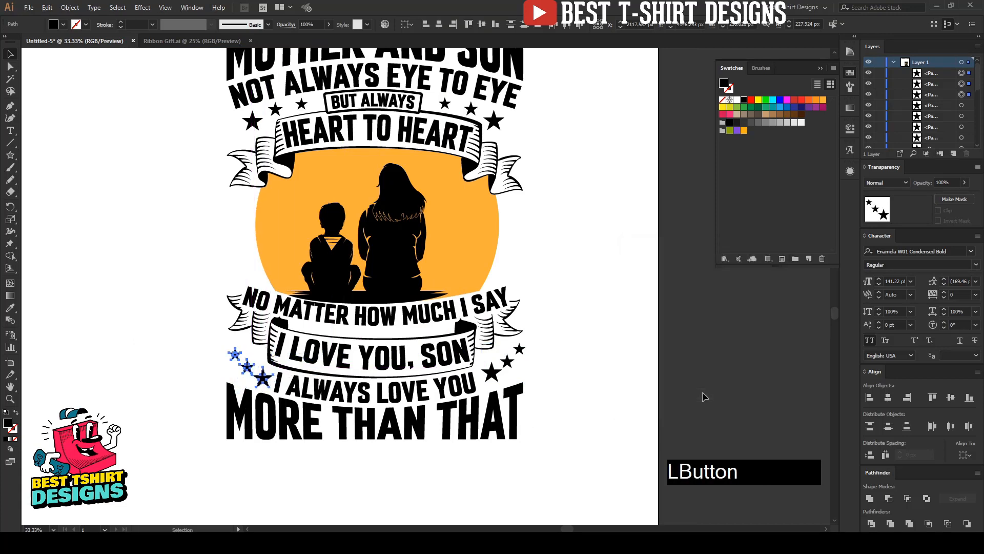
key(Left)
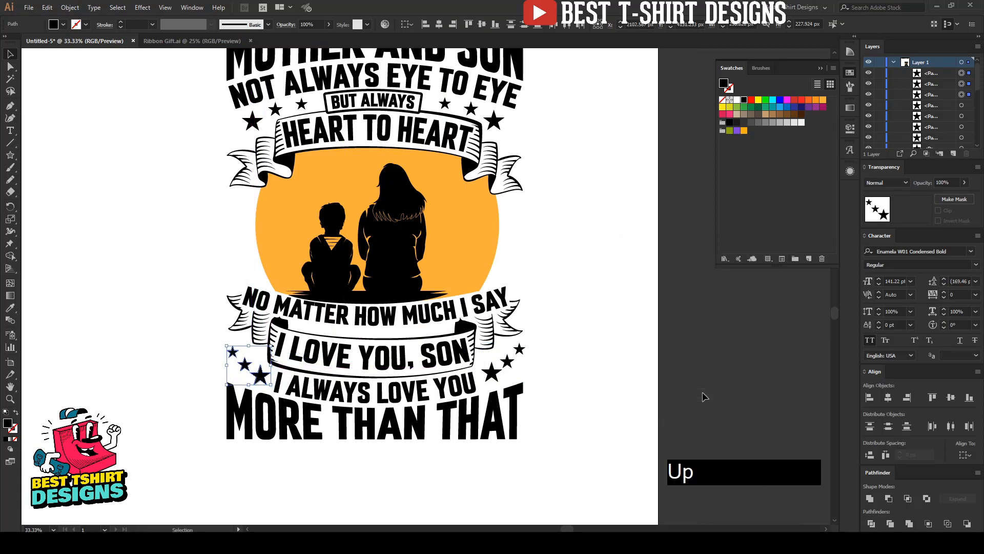
click(618, 377)
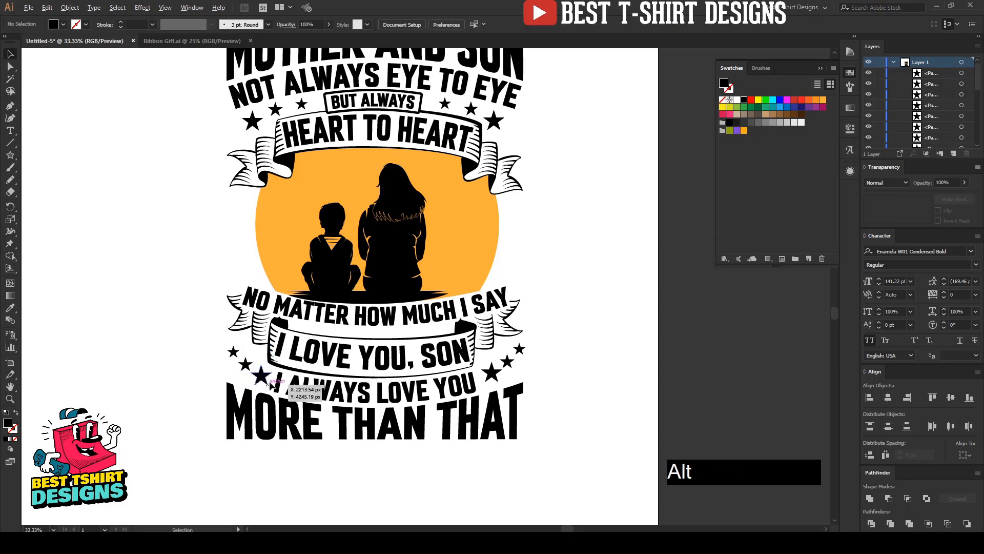
Step: Select the entire T-shirt design and expand its objects
scroll(269, 383, down, 1)
click(469, 297)
drag(195, 93, 521, 459)
drag(190, 98, 519, 464)
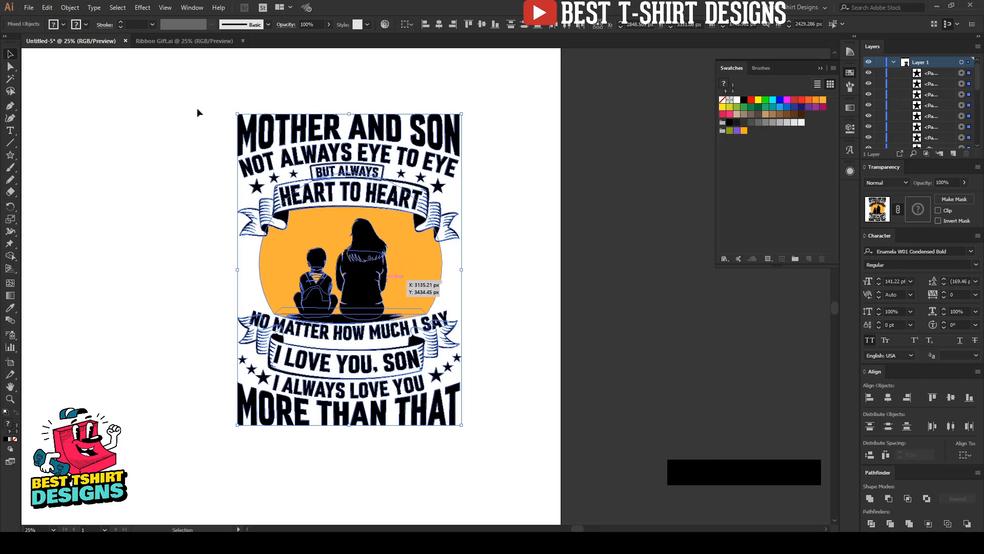
click(70, 7)
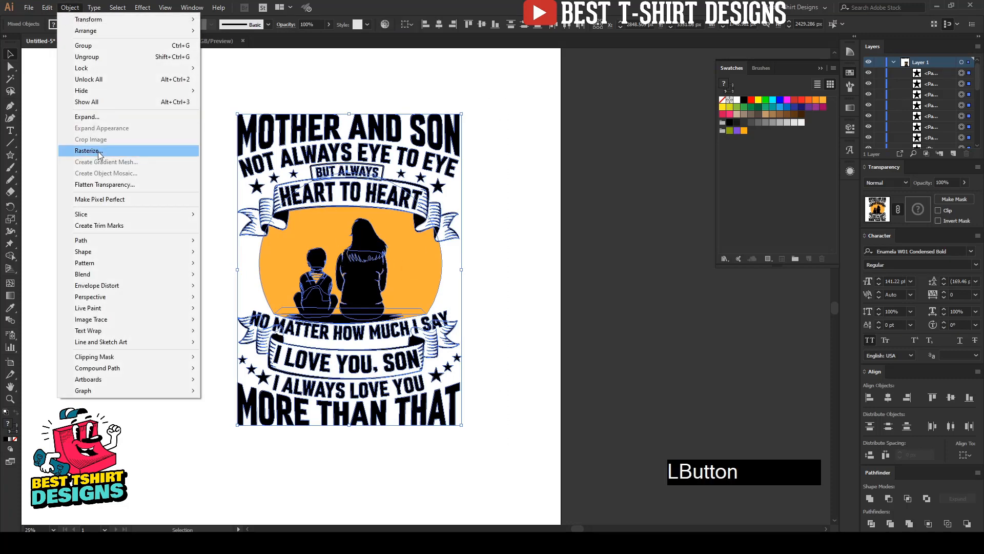
click(97, 117)
click(467, 328)
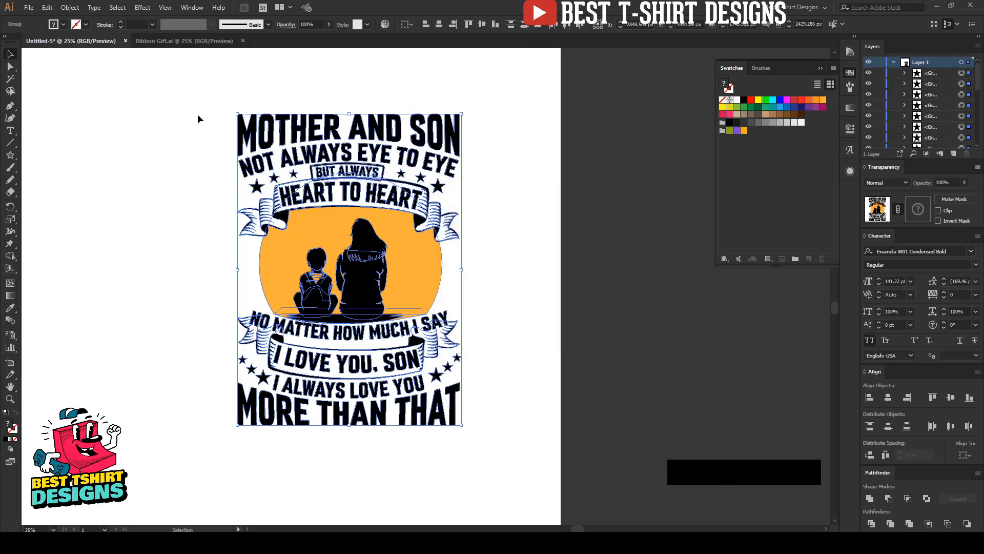
Step: Reselect the whole design and run Expand on it two more times, then deselect the artwork
drag(223, 134, 561, 494)
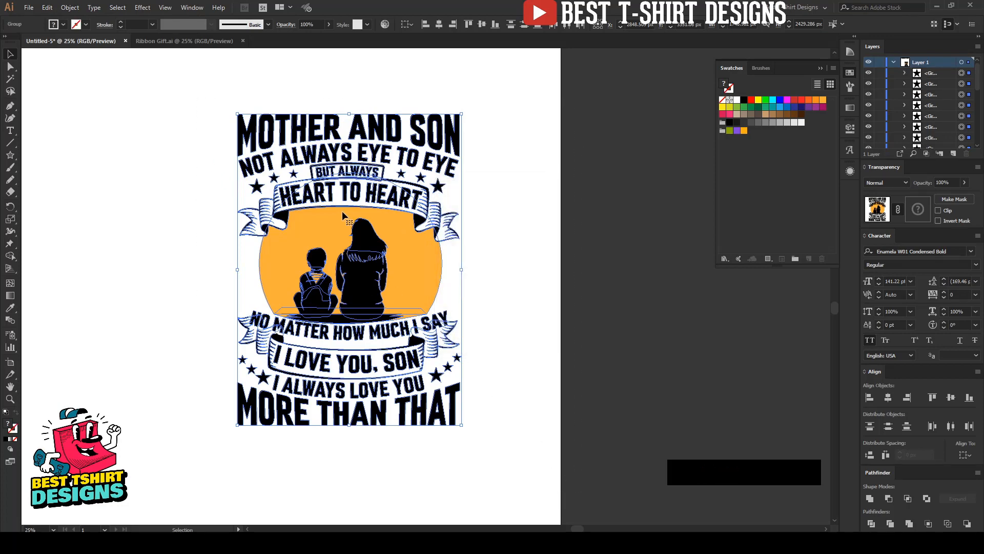
click(63, 11)
click(100, 114)
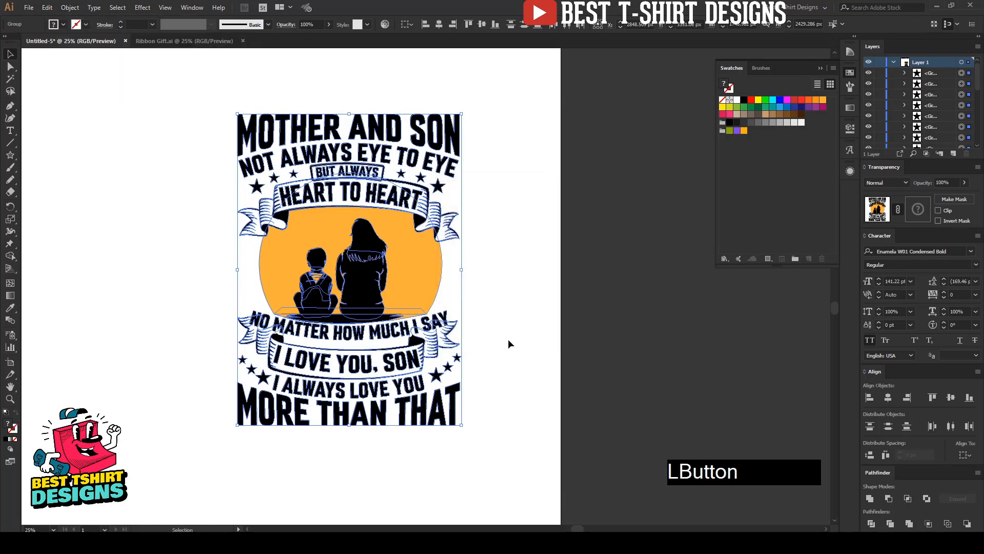
drag(199, 94, 565, 493)
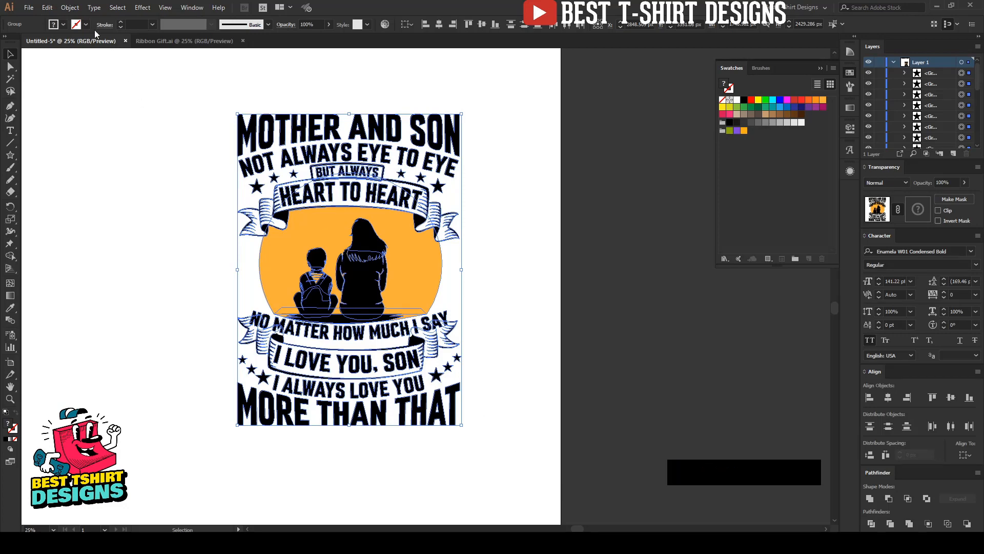
click(70, 7)
click(100, 118)
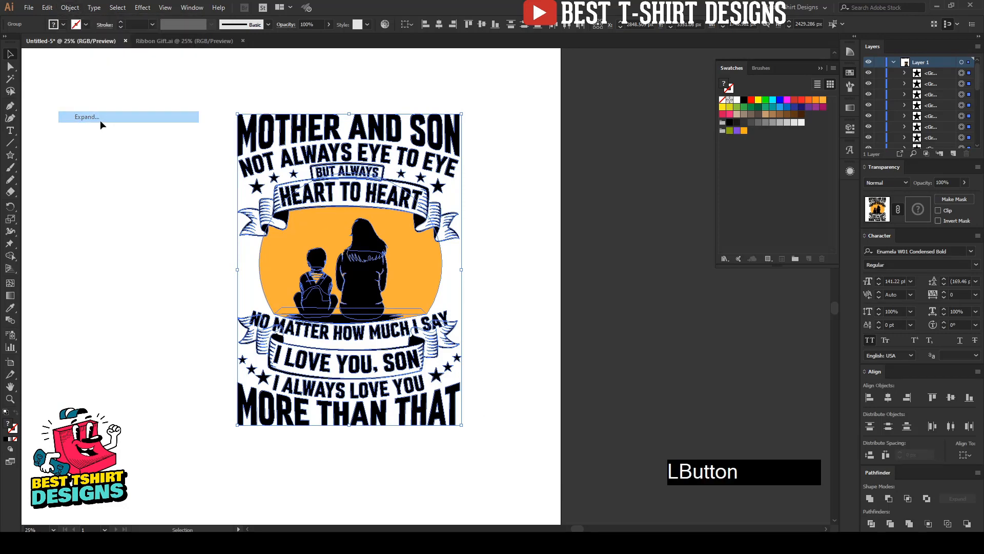
click(546, 343)
scroll(536, 301, up, 1)
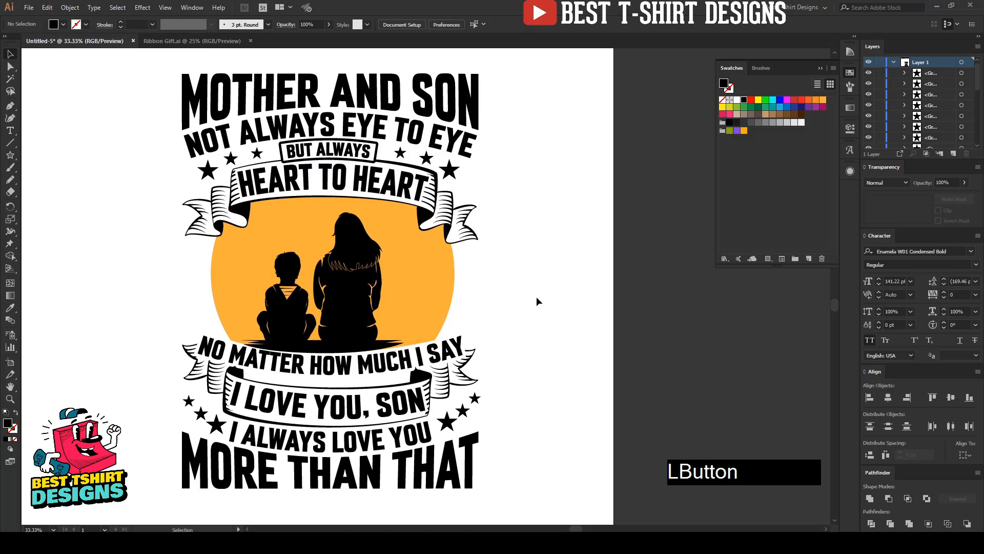
click(535, 301)
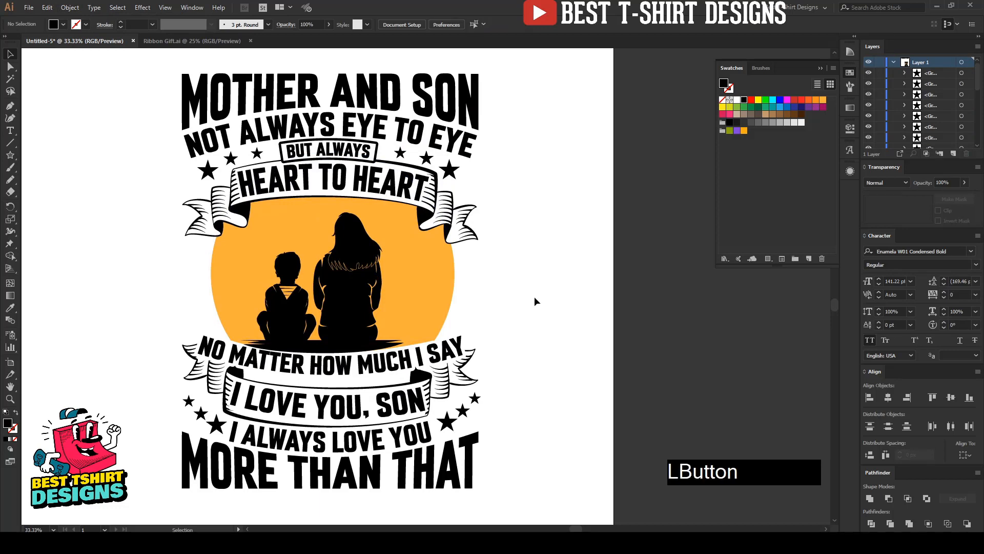
Step: Enter the orange circle's opacity mask, draw a long thin wedge with the Pen tool near the circle's right edge and fill it black
click(434, 254)
click(912, 213)
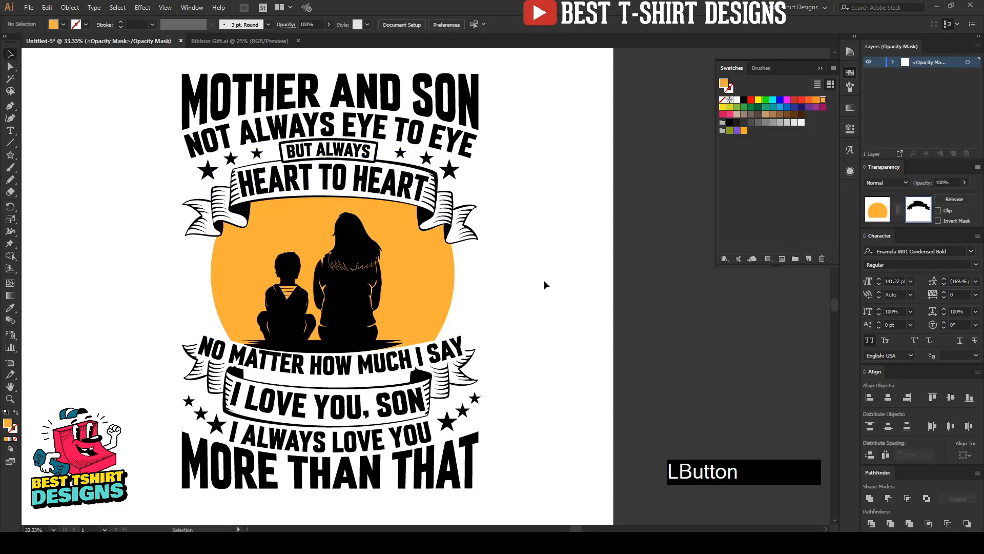
key(p)
click(453, 243)
click(307, 243)
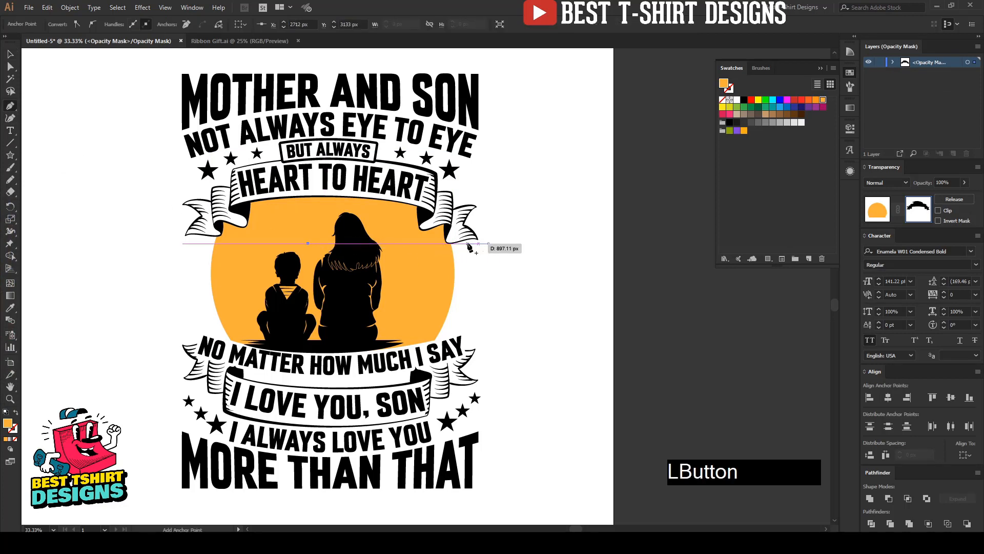
key(v)
click(472, 248)
click(744, 99)
Step: Position the wedge across the sun's upper right and duplicate it lower down and toward the sun's left side
click(448, 251)
drag(465, 251, 279, 287)
key(alt)
click(494, 292)
Step: Reflect the left wedge across the vertical axis, place it at the sun's upper left and duplicate it near the lower left edge
key(ctrl+r)
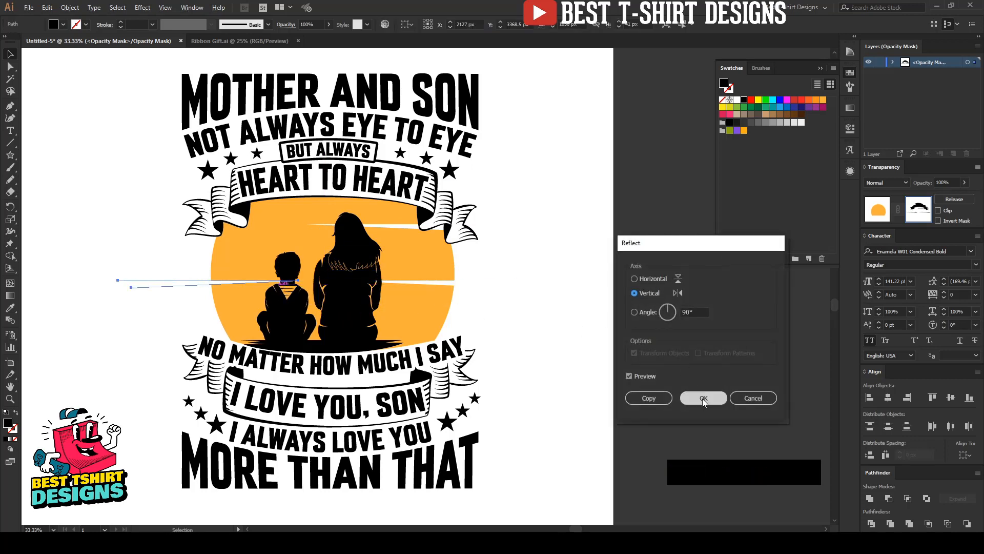
click(703, 398)
drag(155, 284, 208, 251)
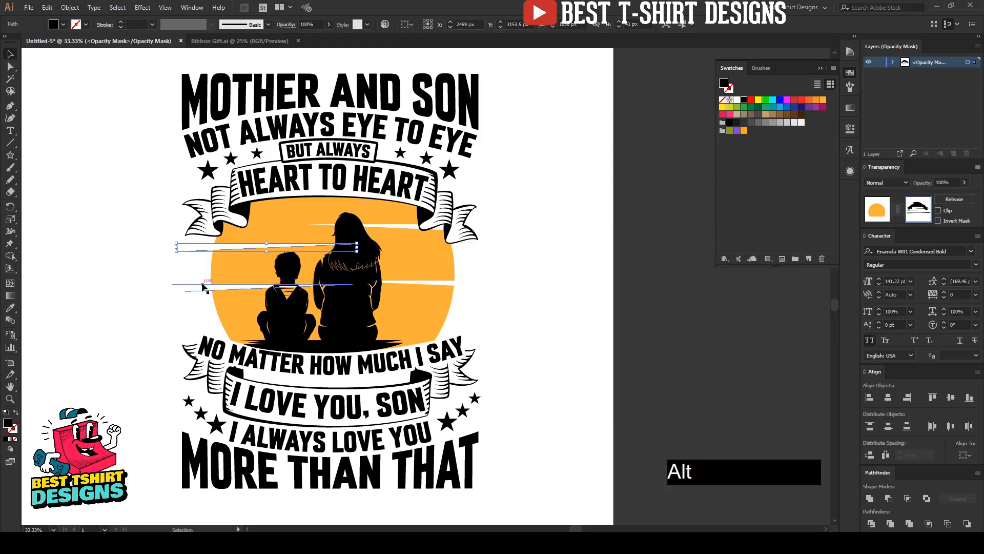
drag(200, 287, 198, 306)
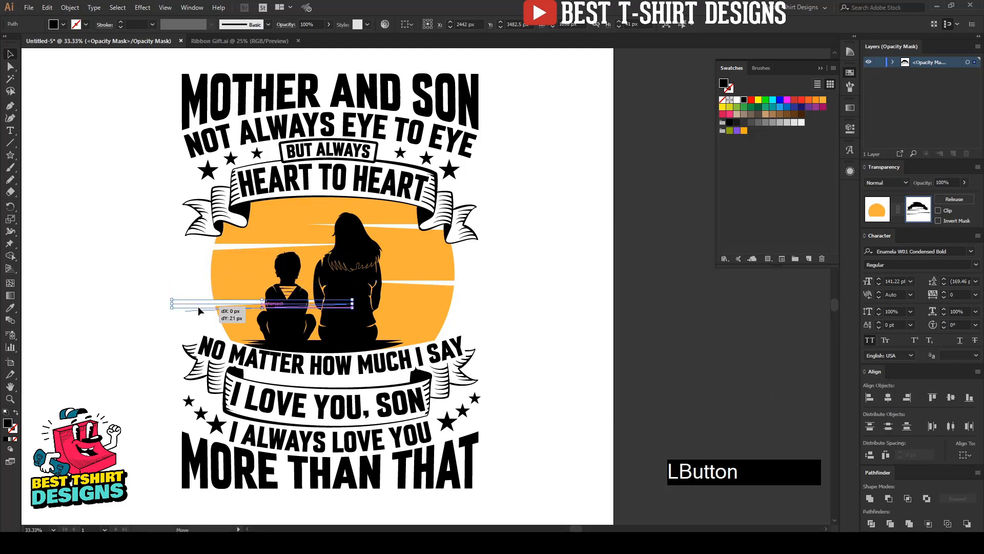
click(164, 260)
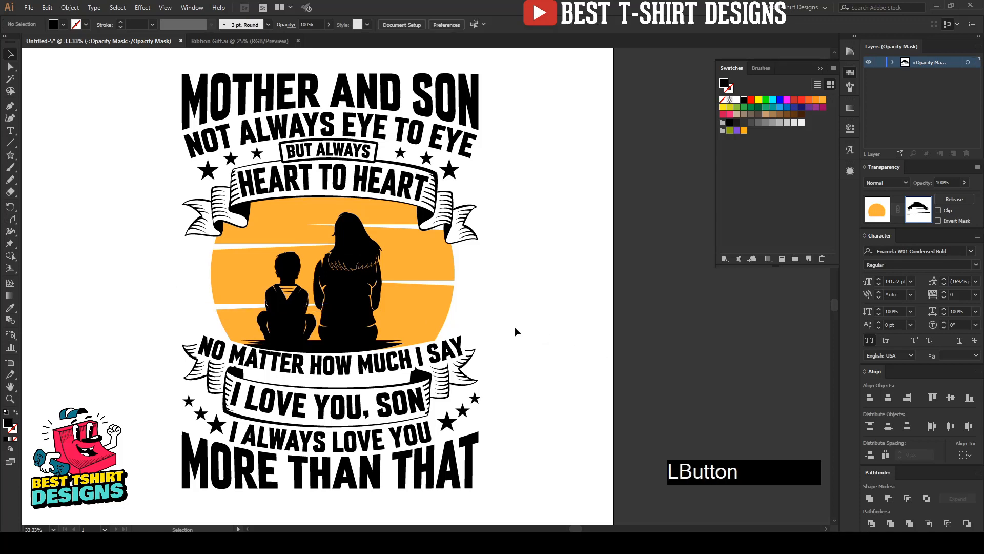
Step: Draw a circle about 86 px wide left of the sun, cut it from the opacity mask and paste it into the main artwork
scroll(257, 209, up, 1)
drag(10, 155, 44, 184)
scroll(70, 276, up, 1)
drag(86, 278, 118, 308)
key(v)
scroll(88, 309, up, 1)
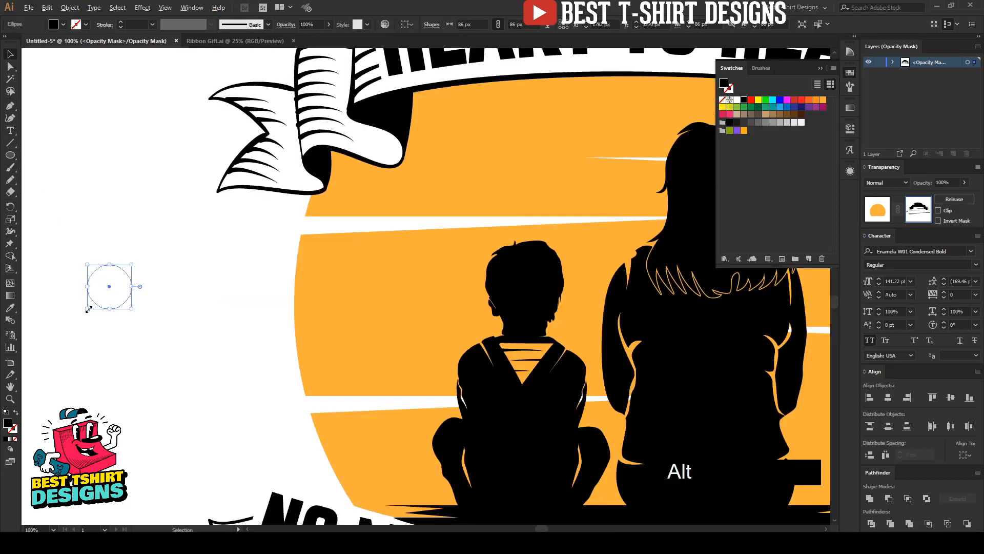
key(ctrl+x)
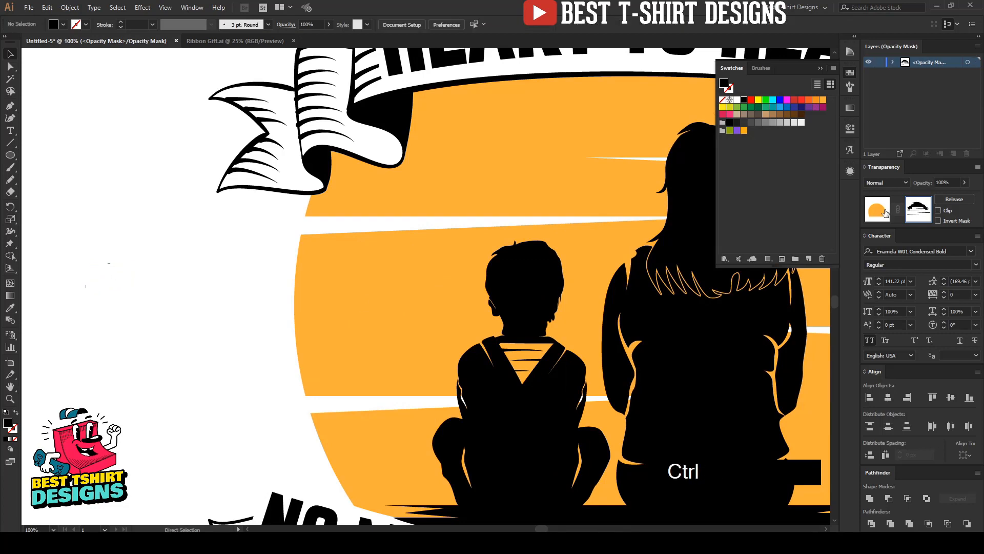
key(ctrl+v)
Step: Move the circle left of the sun, duplicate it with a slight sideways offset and cut the pair down to a crescent with Shape Builder
drag(429, 287, 147, 270)
drag(183, 300, 186, 303)
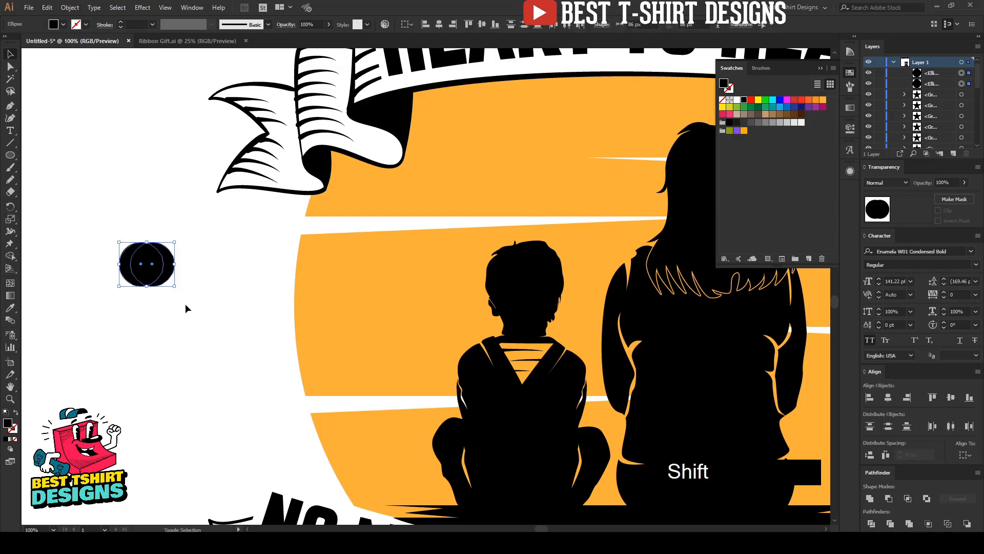
key(shift+m)
alt+drag(148, 277, 123, 271)
key(v)
click(182, 303)
Step: Rotate the crescent slightly, paste a copy in front and reflect the copy across the vertical axis
drag(178, 292, 194, 281)
scroll(140, 284, up, 1)
key(ctrl)
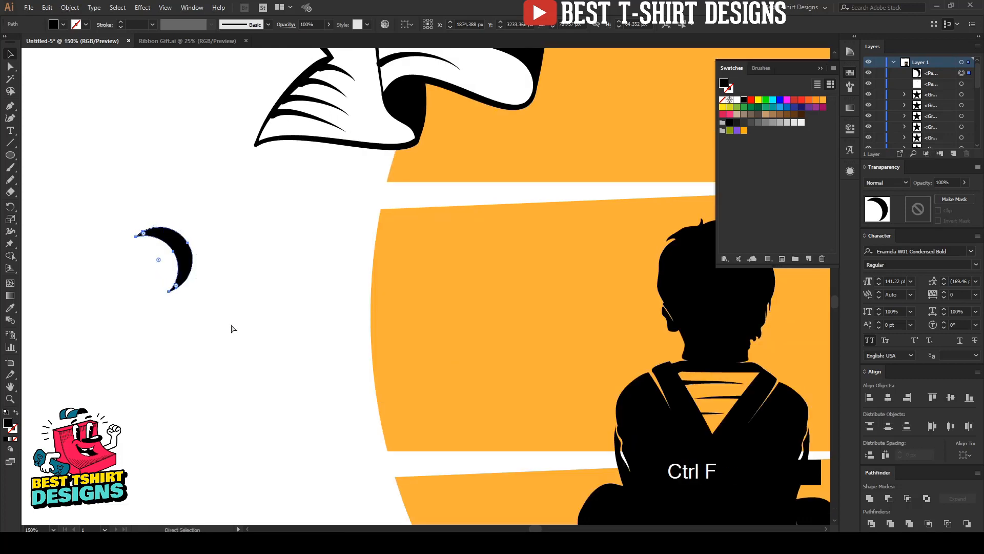
key(ctrl+r)
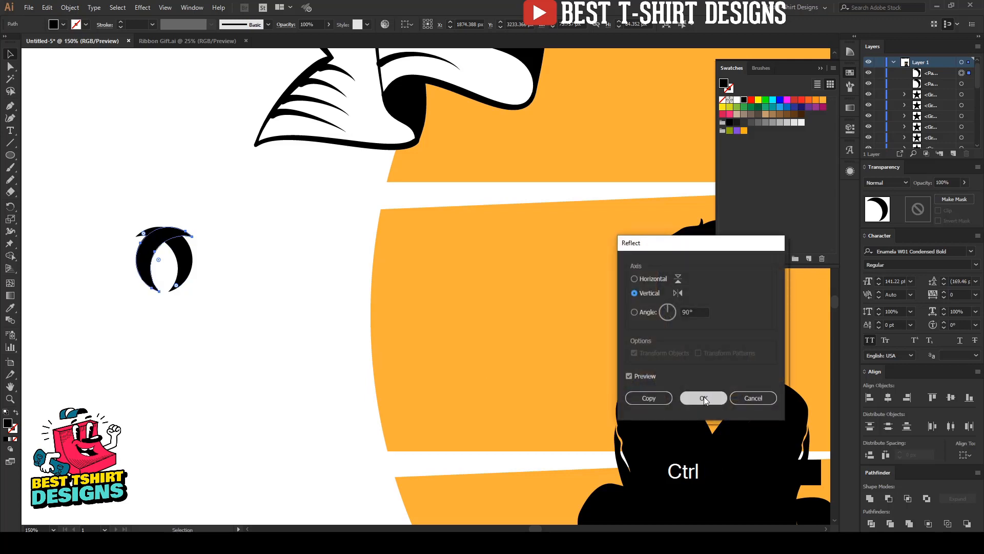
click(704, 399)
Step: Arrange the two crescents as overlapping bird wings and remove the stray piece below them with Shape Builder
mouse_move(155, 259)
mouse_down()
mouse_move(191, 265)
mouse_move(177, 294)
mouse_move(228, 274)
mouse_move(181, 266)
mouse_up()
click(189, 265)
drag(211, 315, 129, 212)
key(shift+m)
scroll(154, 265, up, 1)
alt+click(187, 305)
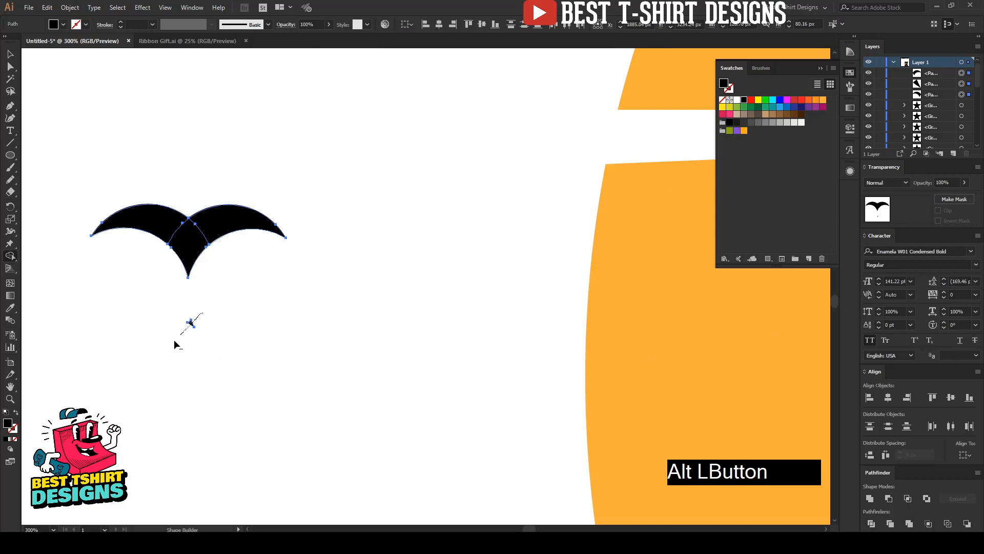
Step: Select both wing shapes and unite them into a single bird silhouette
scroll(133, 300, down, 2)
key(v)
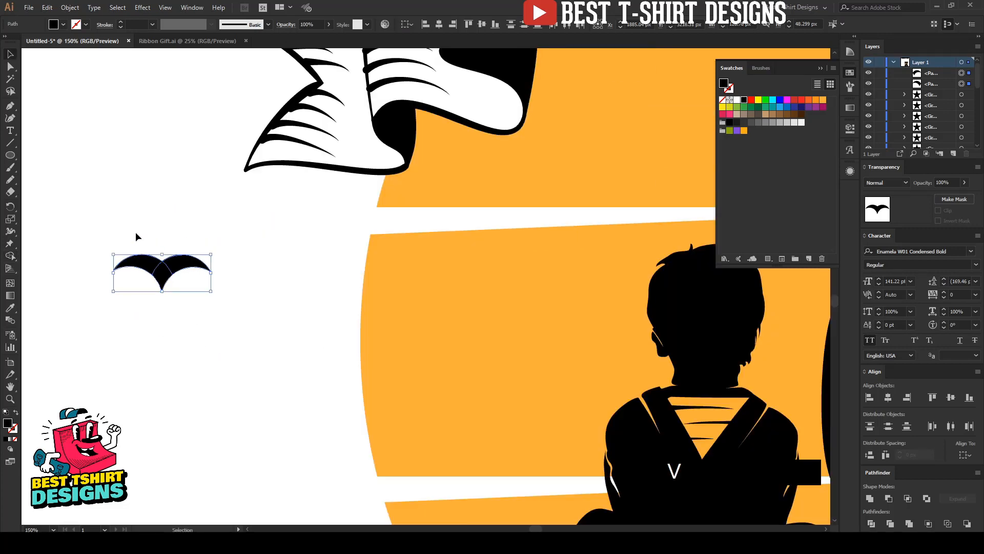
drag(95, 229, 198, 311)
click(870, 498)
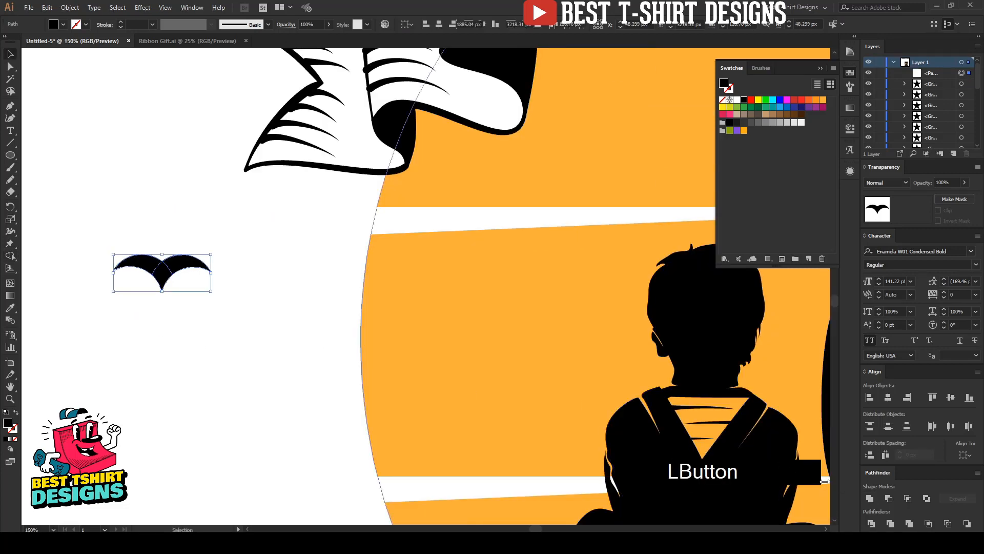
Step: Cut the bird silhouette from the artwork and open the orange sun's opacity mask for editing
scroll(85, 253, down, 2)
key(ctrl)
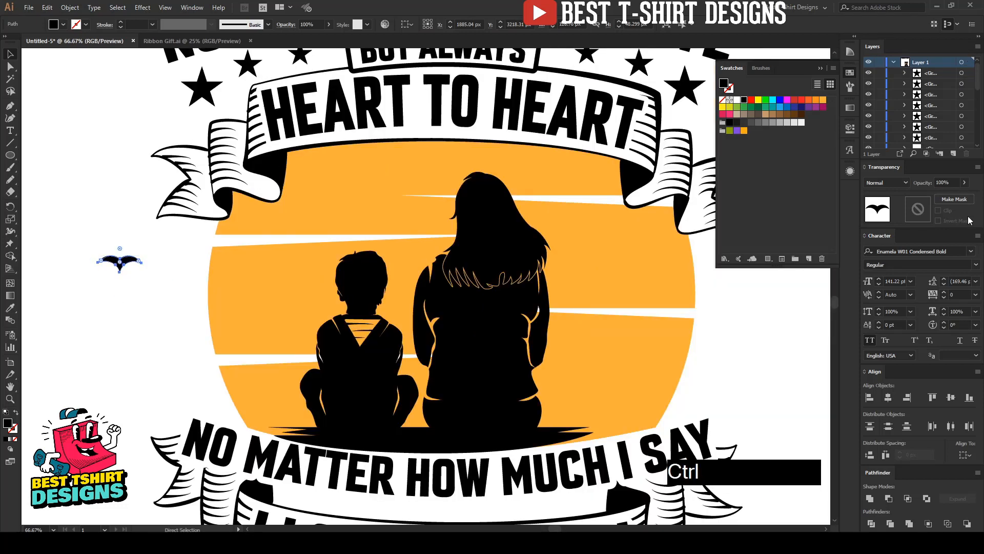
key(ctrl+x)
click(674, 241)
click(912, 215)
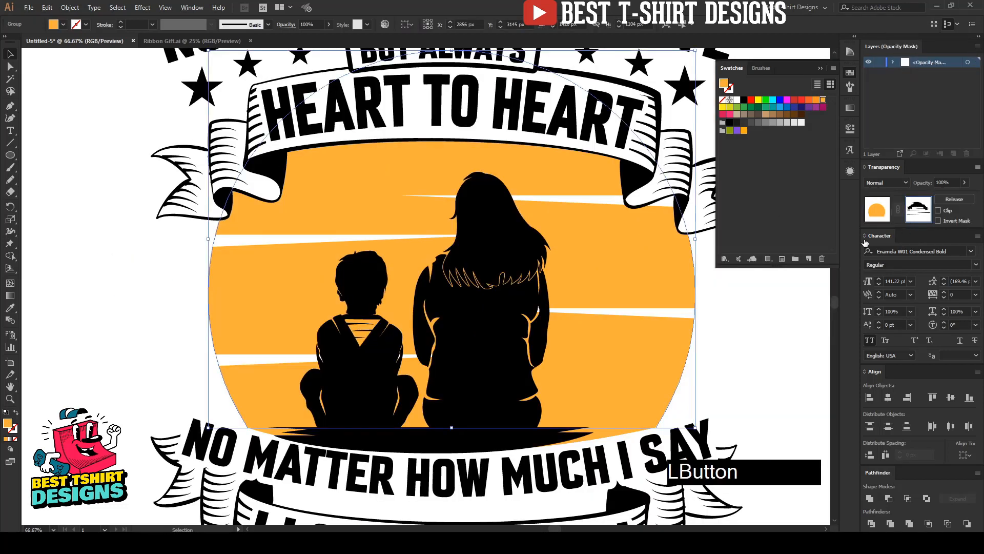
Step: Paste the bird into the mask, arrange three small copies in the sun's upper-left area and return to editing the artwork
key(ctrl+v)
drag(439, 292, 375, 186)
click(186, 254)
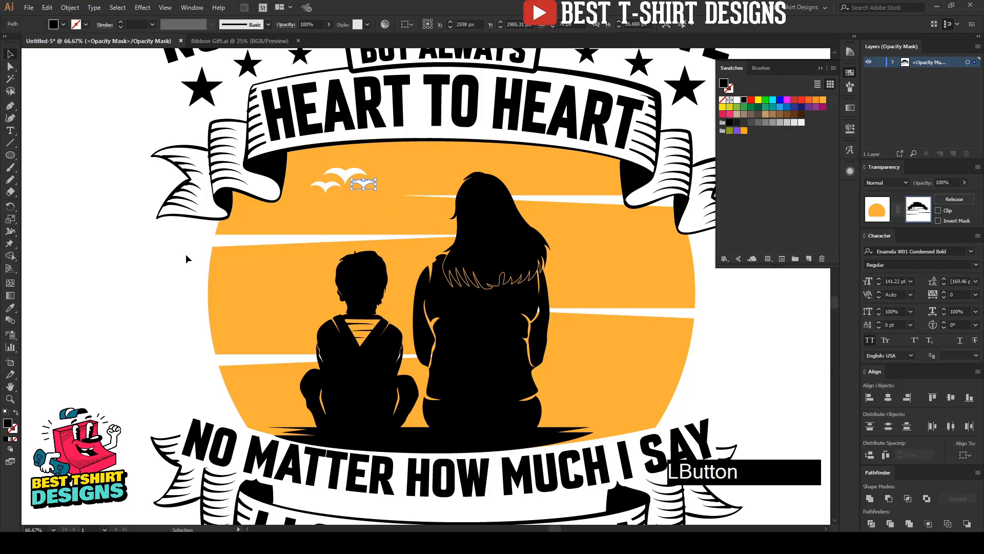
scroll(185, 253, down, 2)
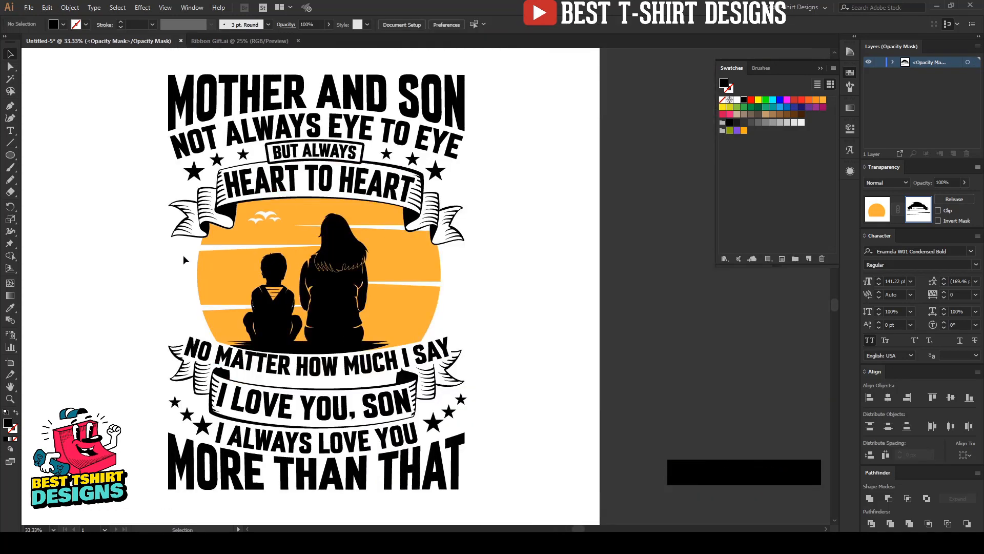
click(876, 214)
click(531, 279)
Step: Examine the complete T-shirt design as a whole and the silhouettes, birds and stripes up close
scroll(451, 279, down, 1)
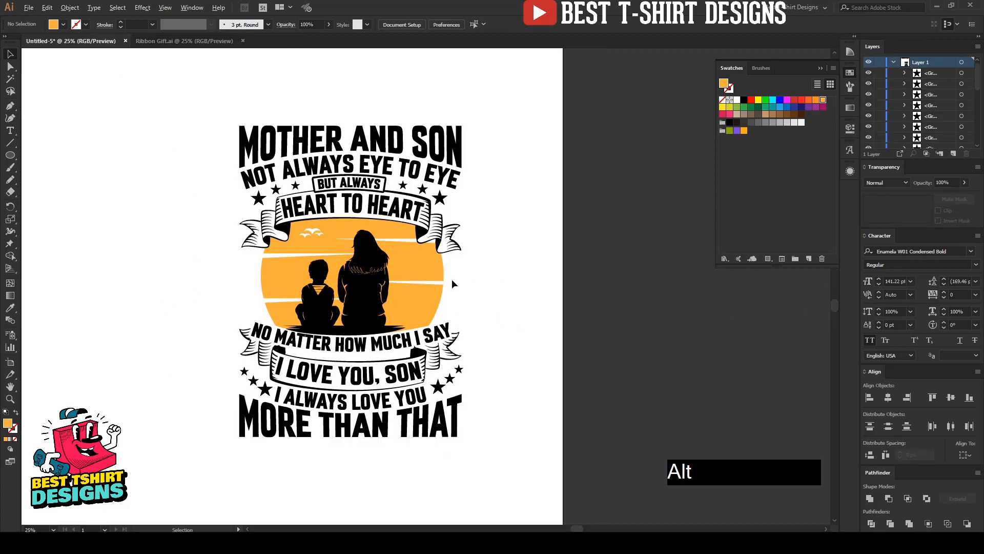
drag(207, 92, 491, 471)
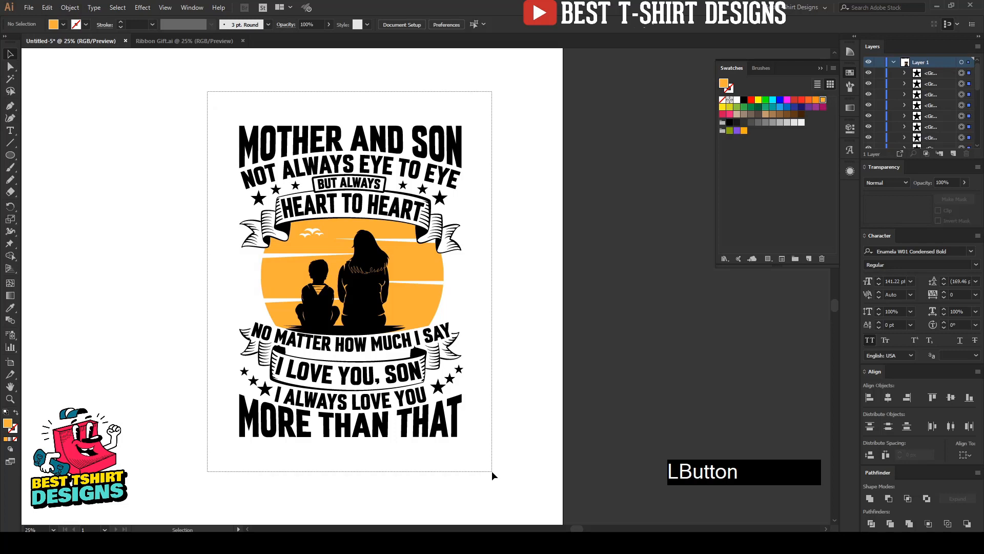
click(550, 424)
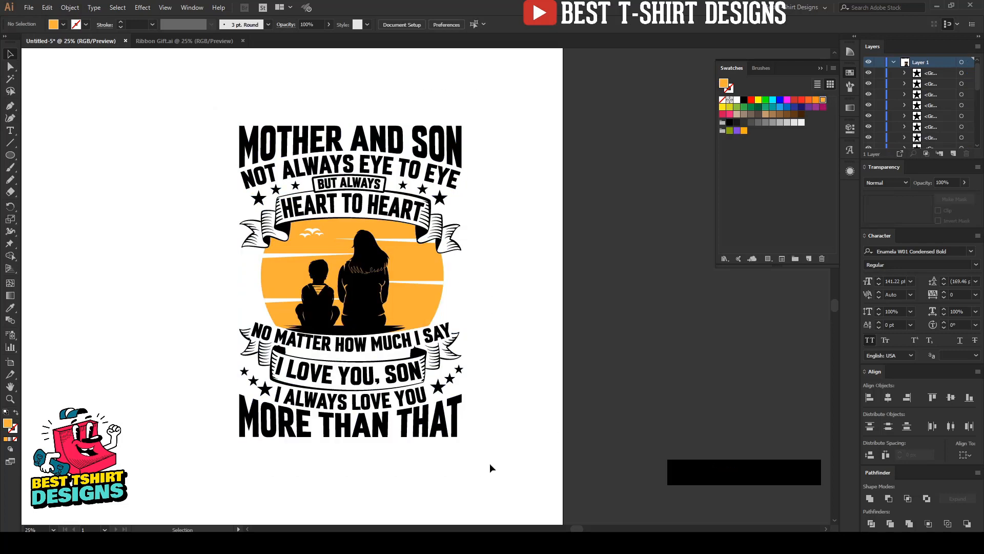
click(527, 373)
scroll(353, 293, up, 3)
click(634, 330)
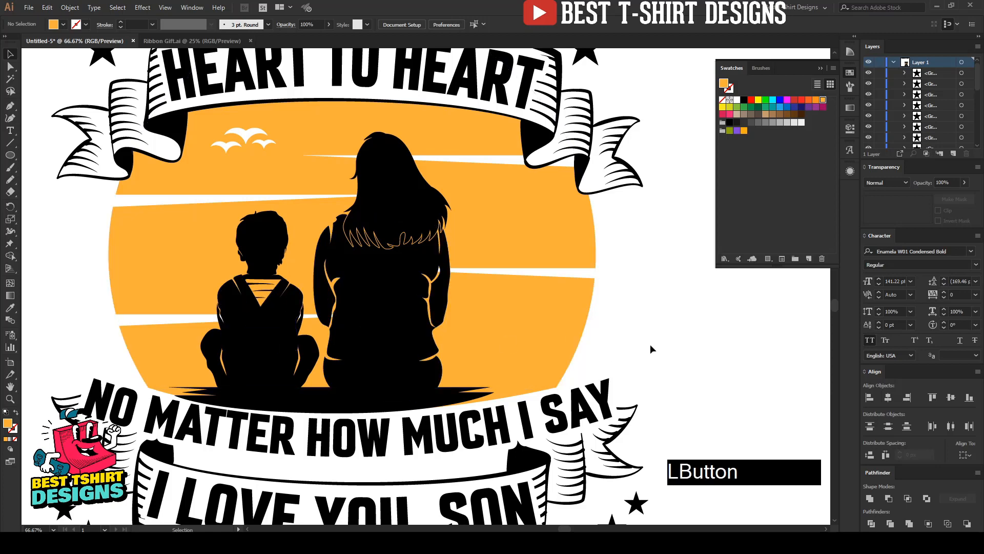
scroll(342, 317, down, 3)
click(362, 203)
drag(193, 85, 510, 453)
click(189, 78)
click(552, 447)
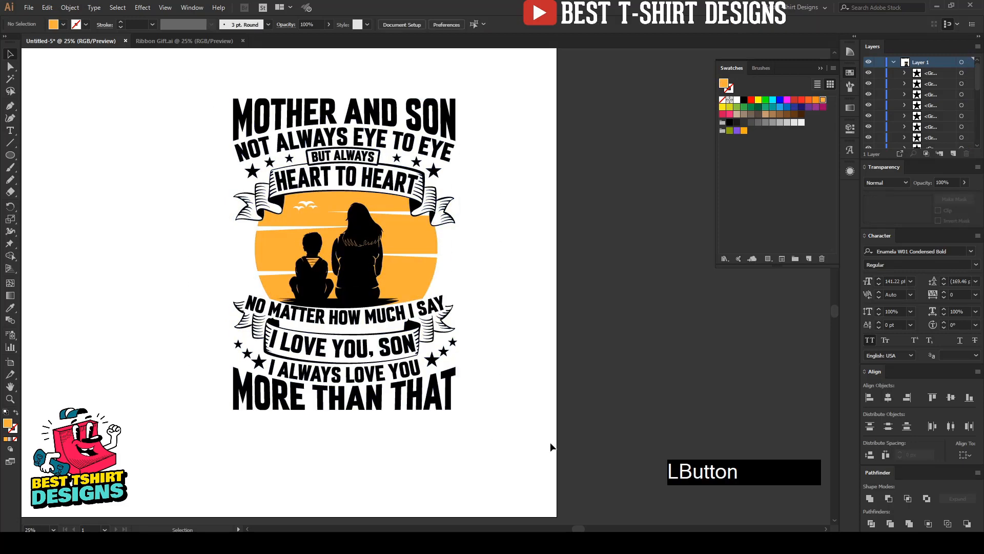